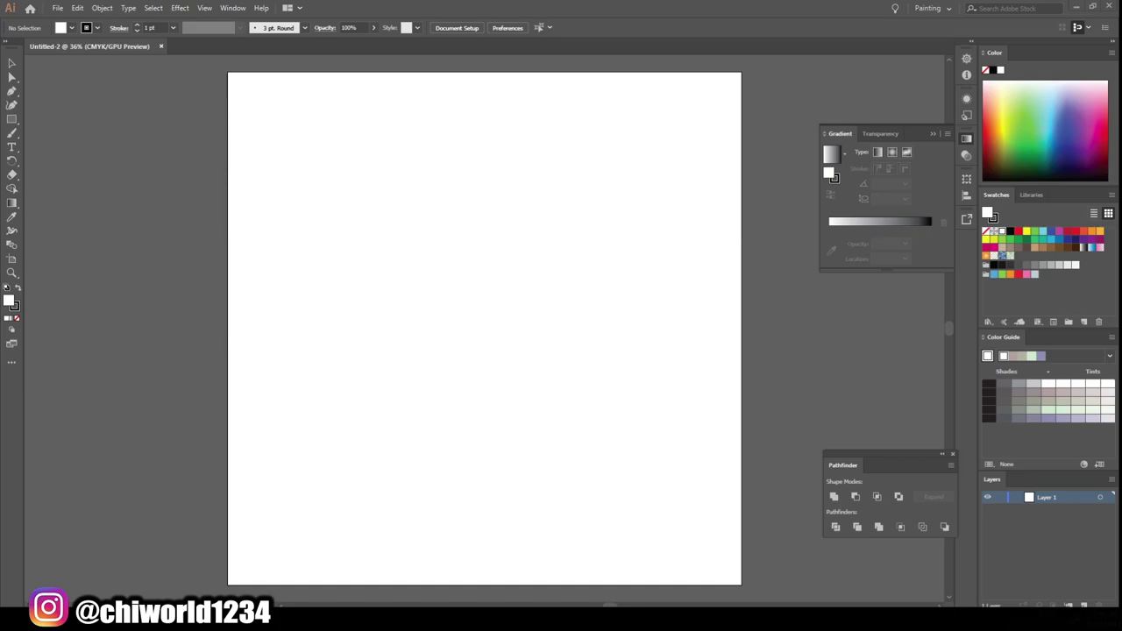
Create Calligraphic Brush 1 at 3 pt size with 3 pt pen-pressure size variation.
click(305, 28)
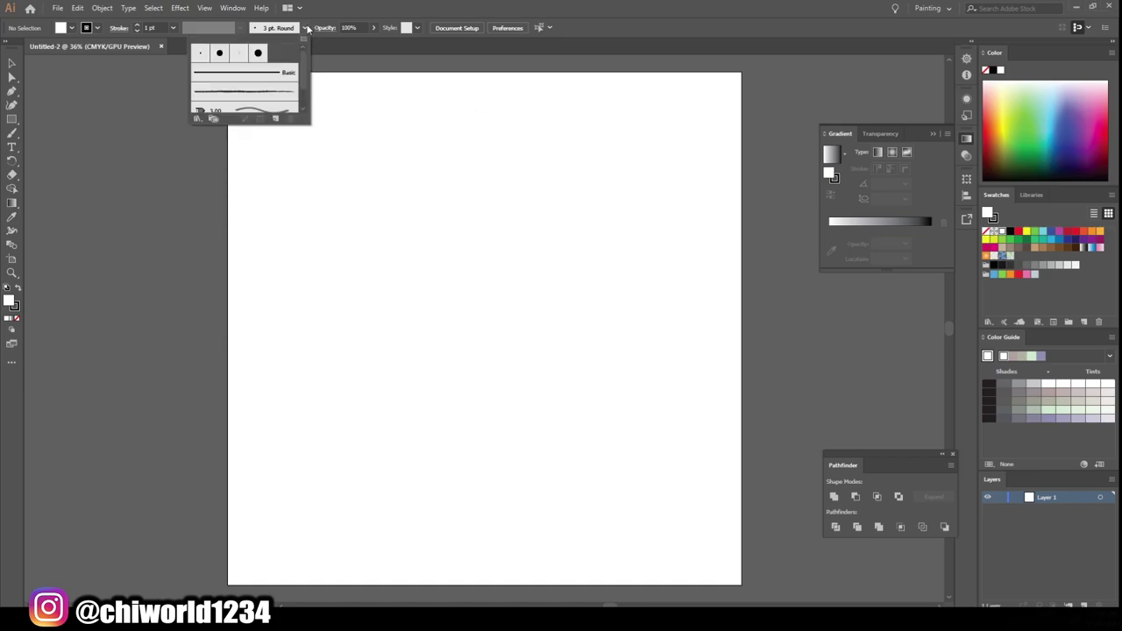
click(276, 120)
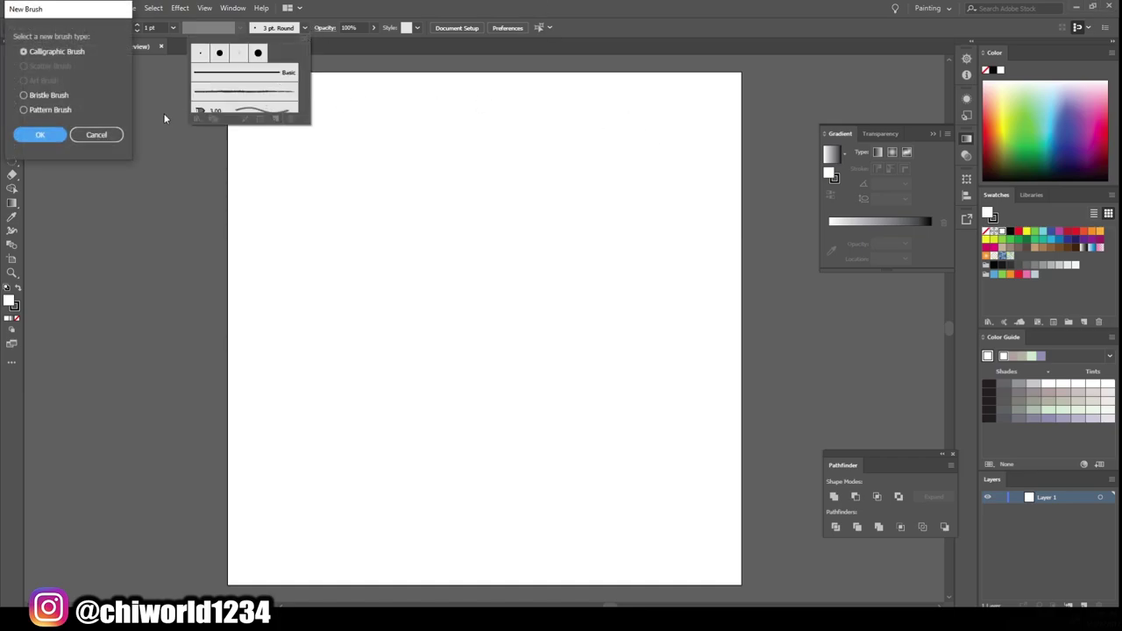
click(40, 133)
click(179, 184)
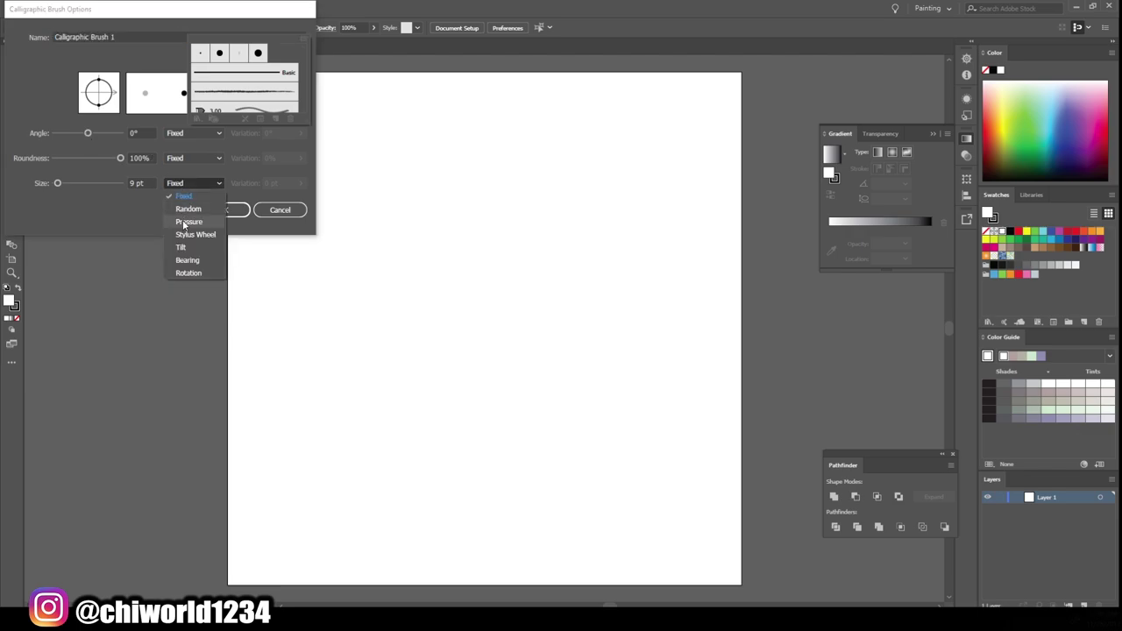
click(185, 220)
double_click(136, 182)
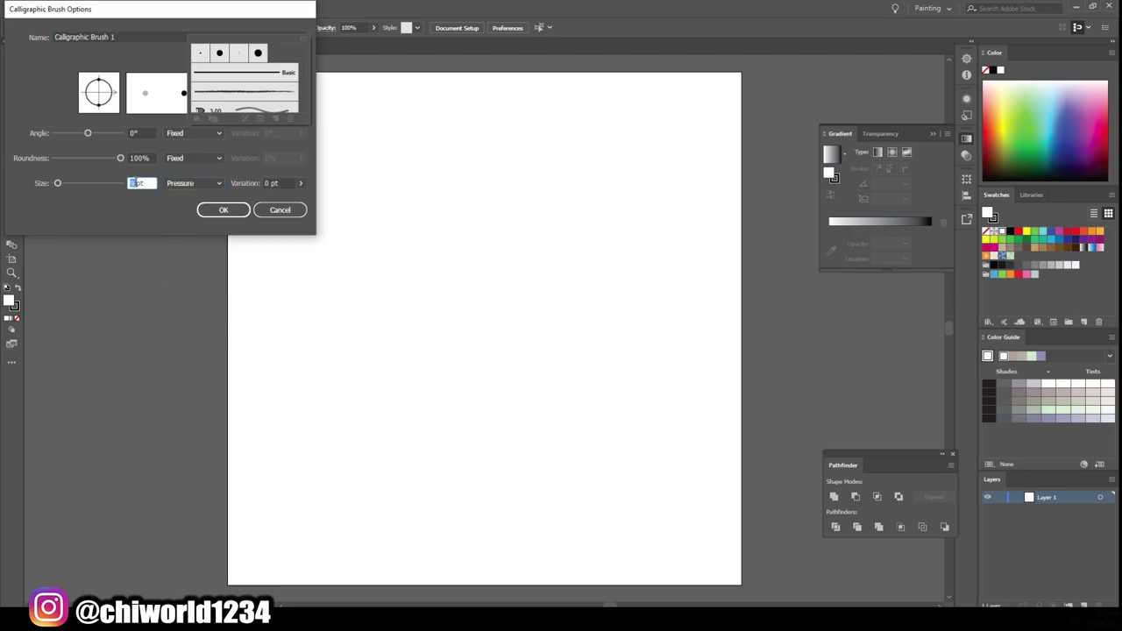
text(3)
double_click(266, 183)
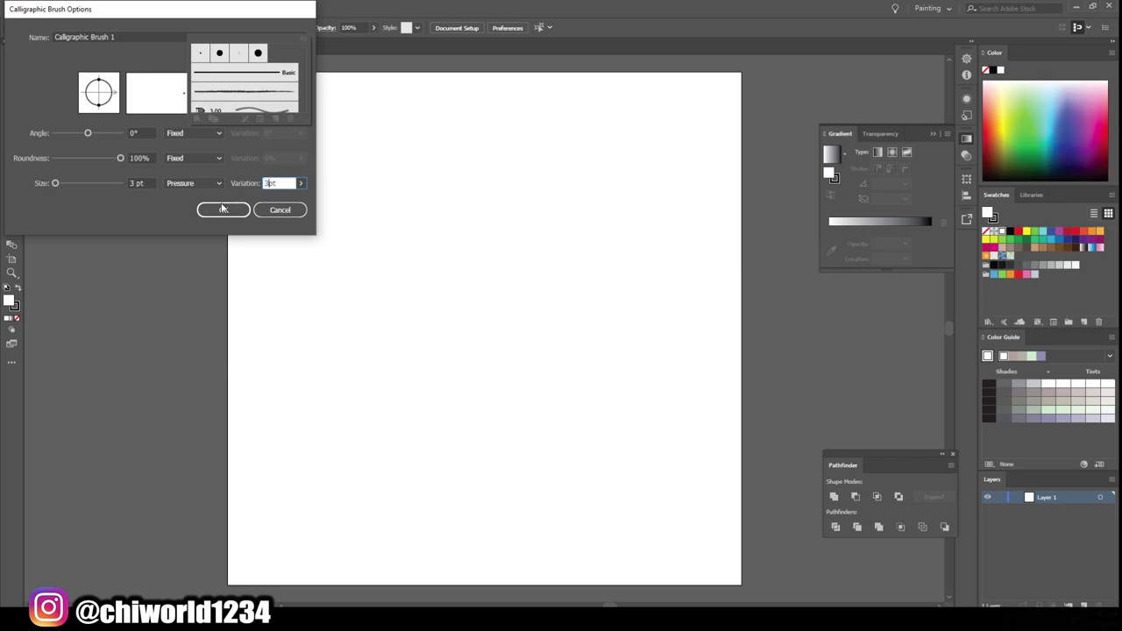
click(223, 208)
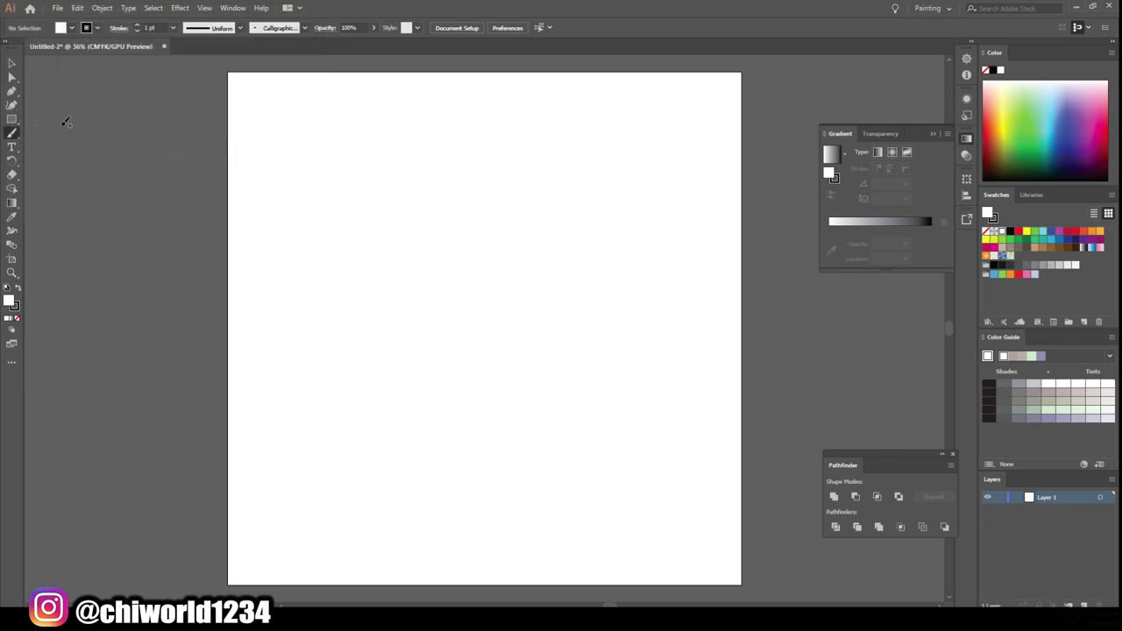
Draw a test brush stroke beside the page and check the stroke weights.
drag(211, 174, 205, 186)
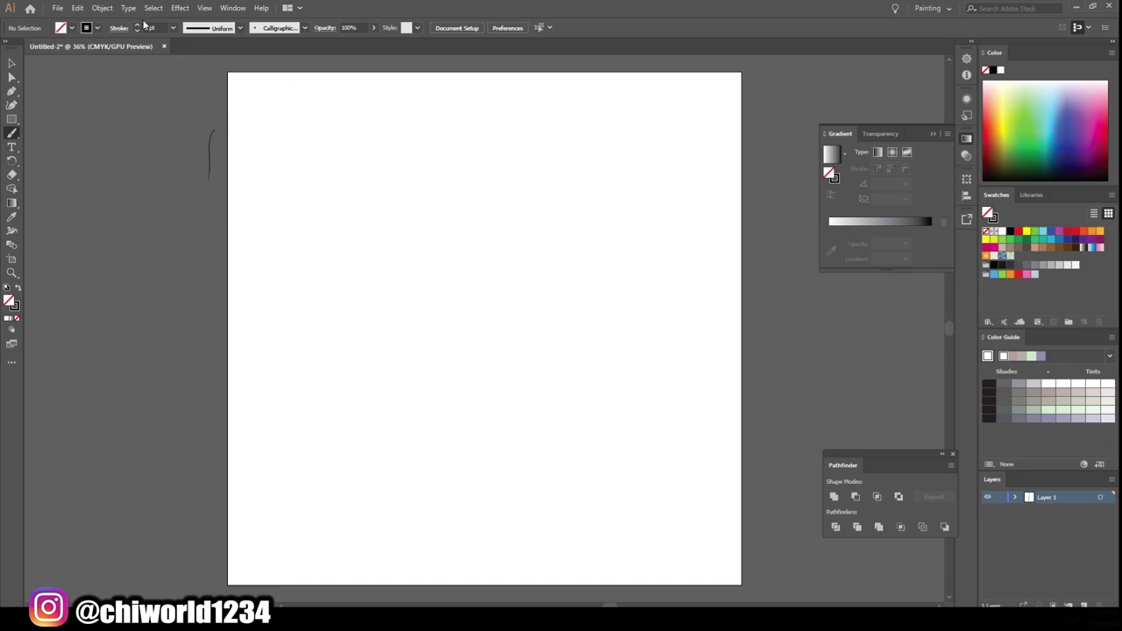
click(172, 29)
key(Escape)
Set the brush stroke to pink E5579B at 48% opacity.
double_click(15, 306)
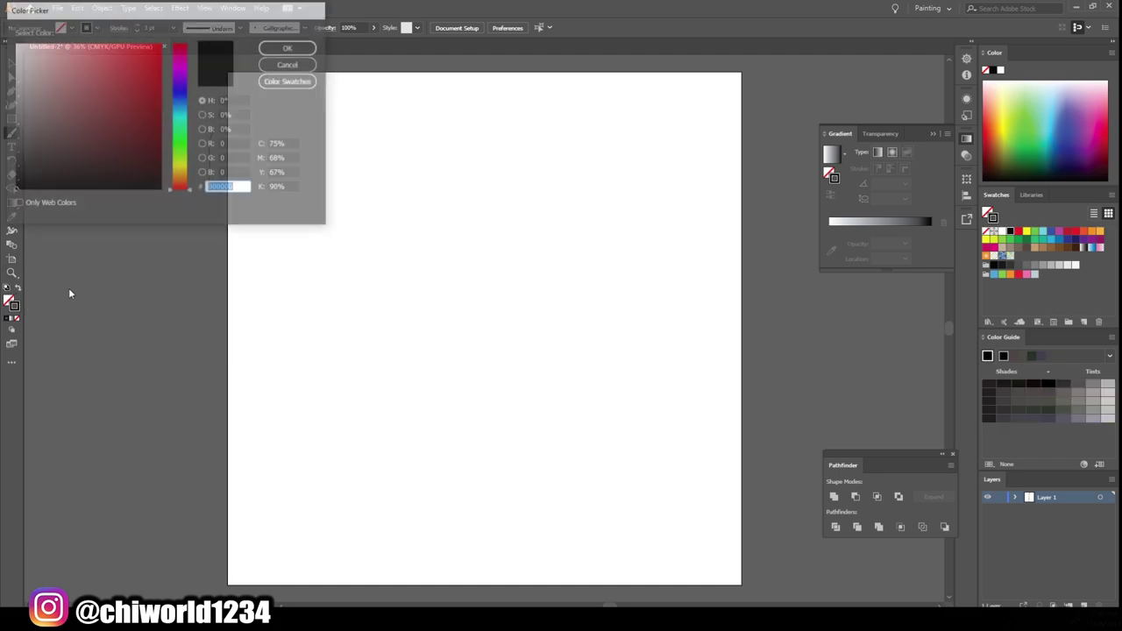
click(105, 59)
click(181, 54)
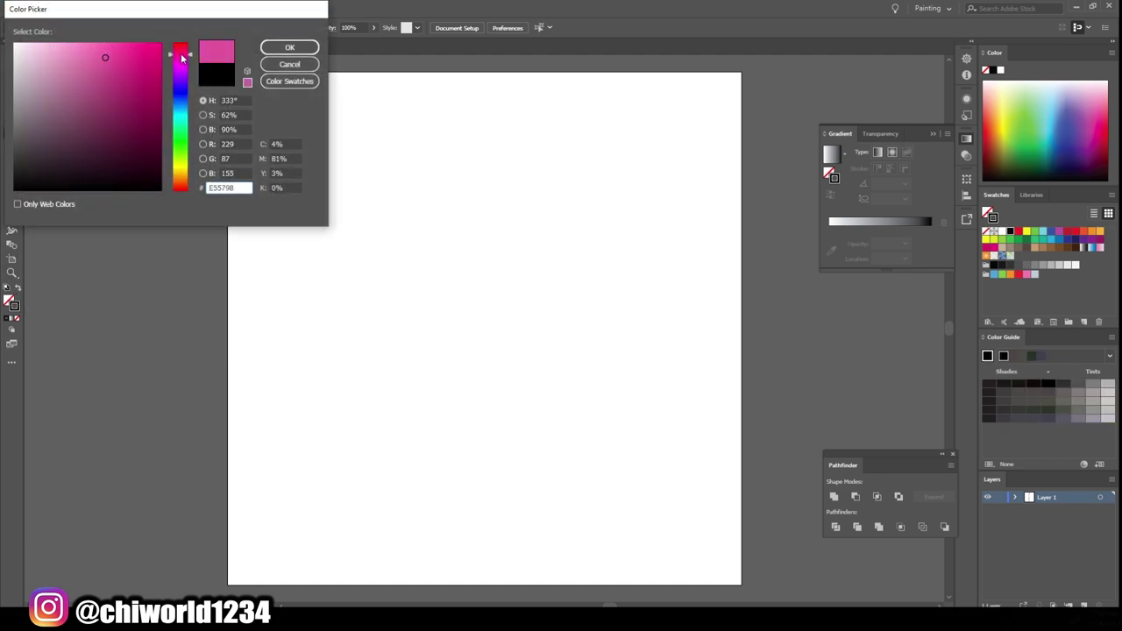
click(290, 47)
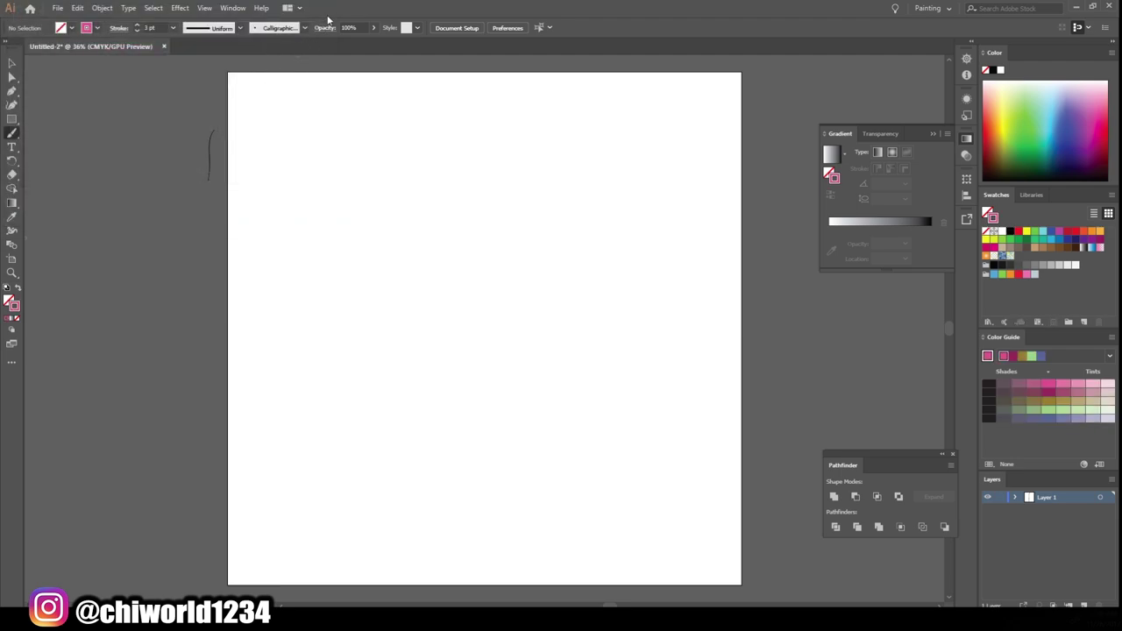
click(354, 28)
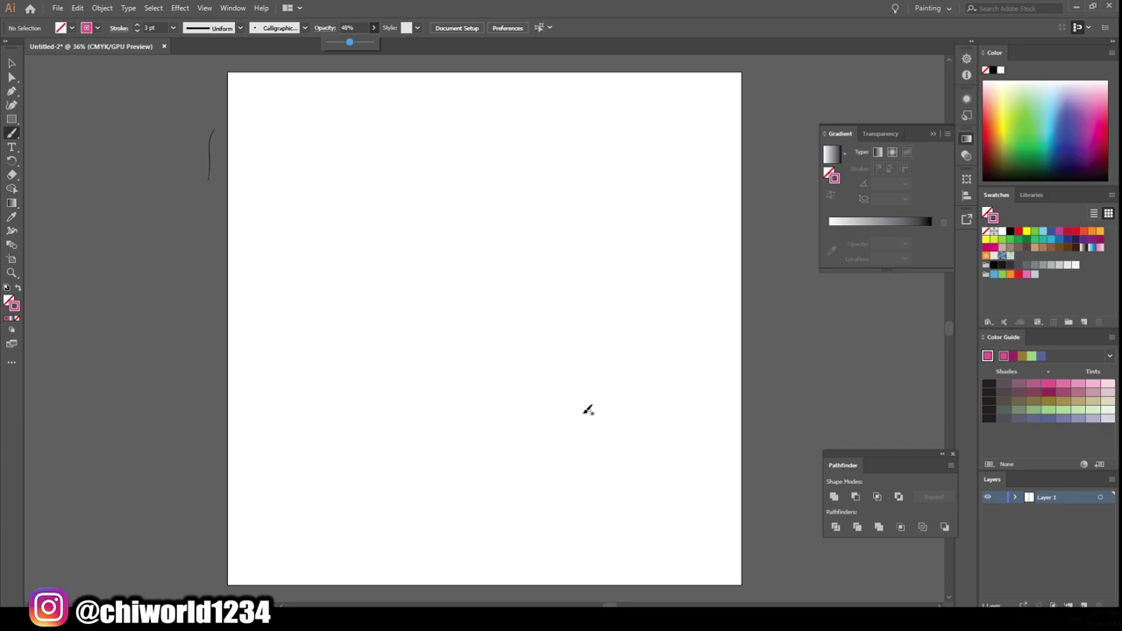
drag(587, 411, 591, 419)
Sketch the raised arm and nudge the forearm strokes down and right.
drag(636, 364, 648, 275)
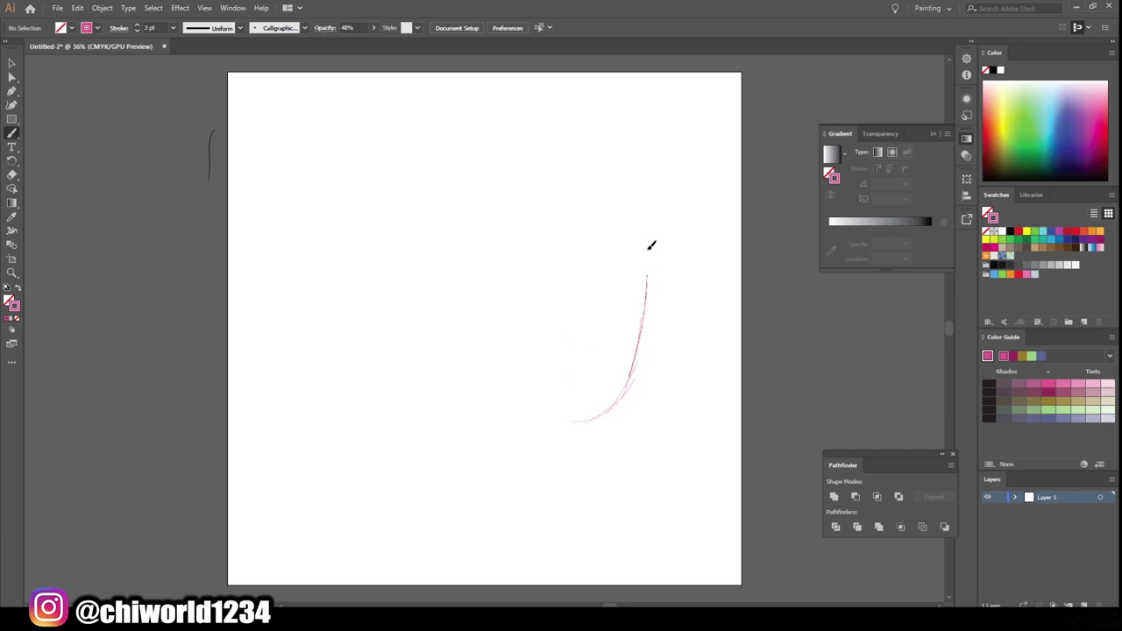
mouse_move(579, 408)
mouse_down()
mouse_move(573, 311)
mouse_move(626, 148)
mouse_move(608, 100)
mouse_move(571, 158)
mouse_move(421, 187)
mouse_move(518, 223)
mouse_move(448, 281)
mouse_move(432, 261)
mouse_up()
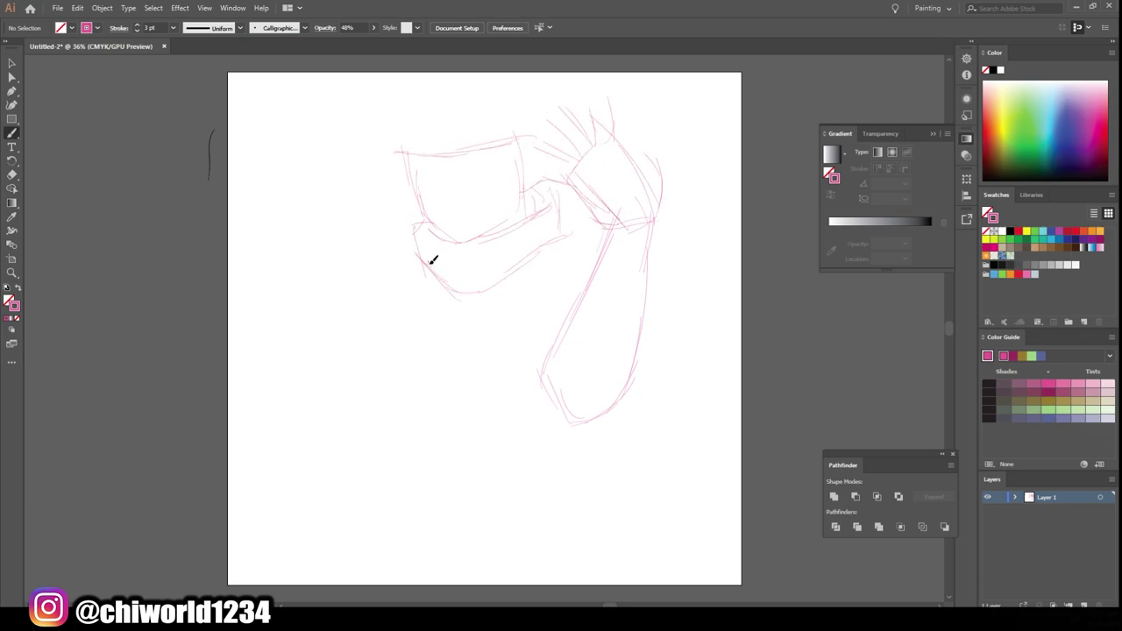
drag(545, 378, 615, 380)
drag(526, 433, 719, 313)
drag(545, 359, 561, 365)
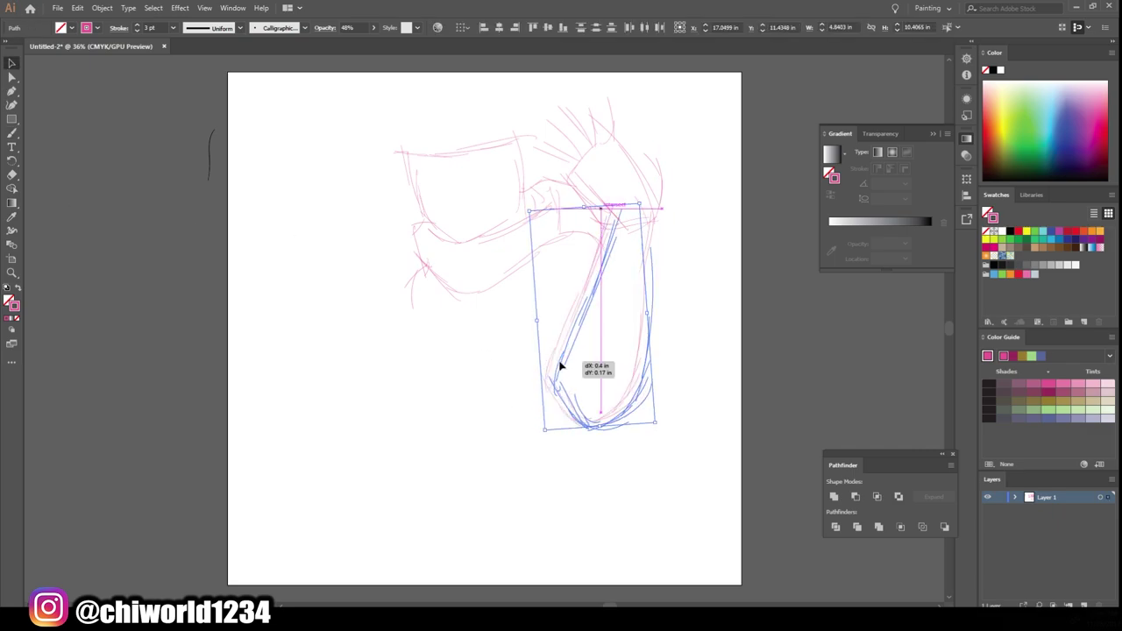
ctrl+click(716, 436)
Sketch the lower body shape and lines along its left side.
mouse_move(598, 428)
mouse_down()
mouse_move(584, 500)
mouse_move(400, 493)
mouse_move(423, 359)
mouse_up()
drag(429, 399, 405, 263)
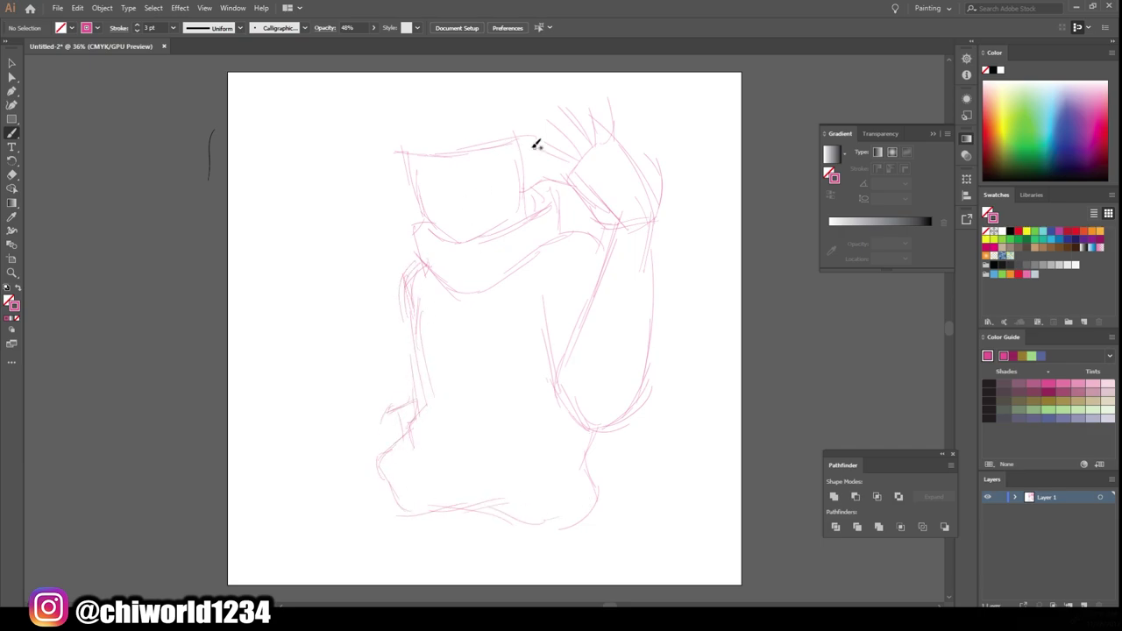
key(ctrl+equal)
key(ctrl+equal)
Sketch the shoulder, head curve, fingers and hand edges above the head.
scroll(578, 350, up, 5)
drag(726, 400, 655, 326)
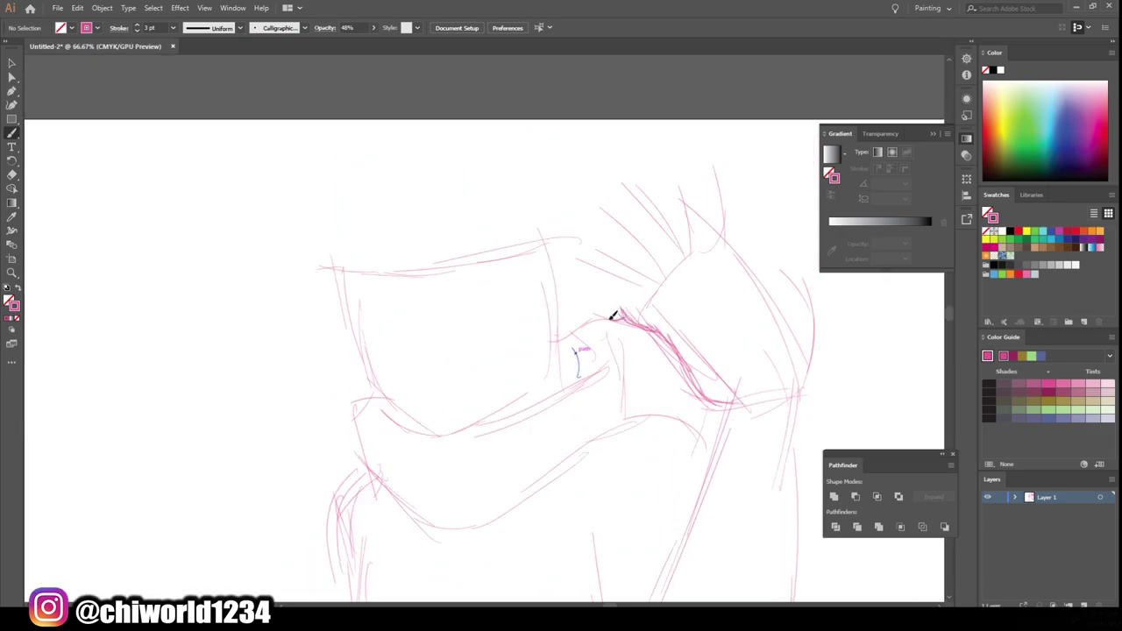
mouse_move(595, 296)
mouse_down()
mouse_move(640, 291)
mouse_move(575, 275)
mouse_move(640, 244)
mouse_up()
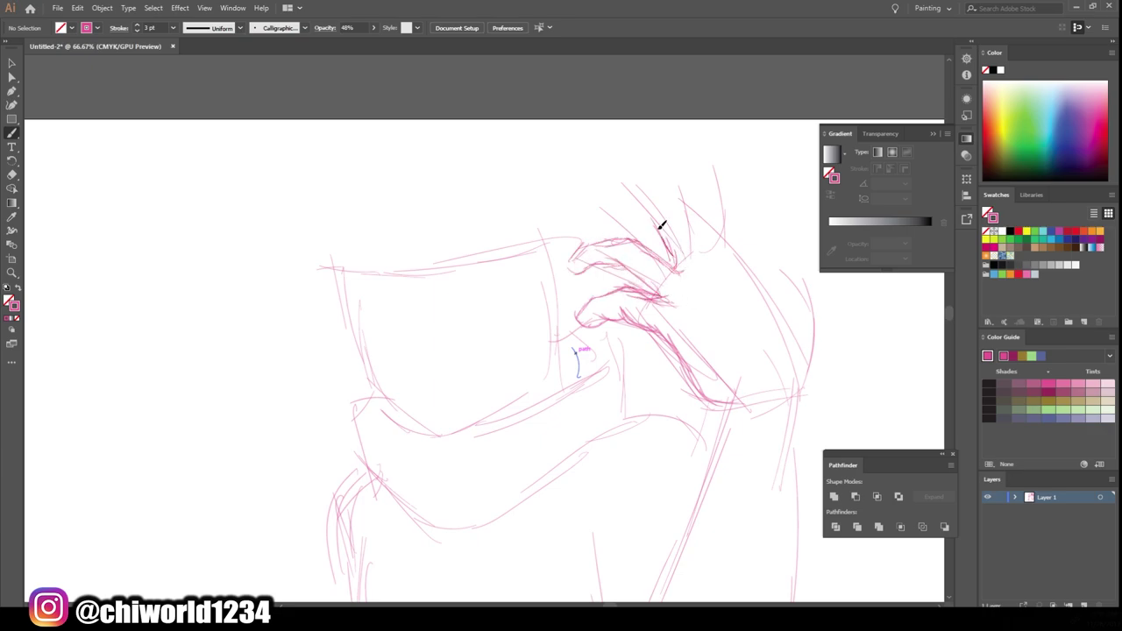
mouse_move(711, 256)
mouse_down()
mouse_move(656, 190)
mouse_move(744, 253)
mouse_up()
drag(747, 215, 710, 161)
mouse_move(770, 298)
mouse_down()
mouse_move(751, 245)
mouse_move(807, 356)
mouse_move(783, 271)
mouse_up()
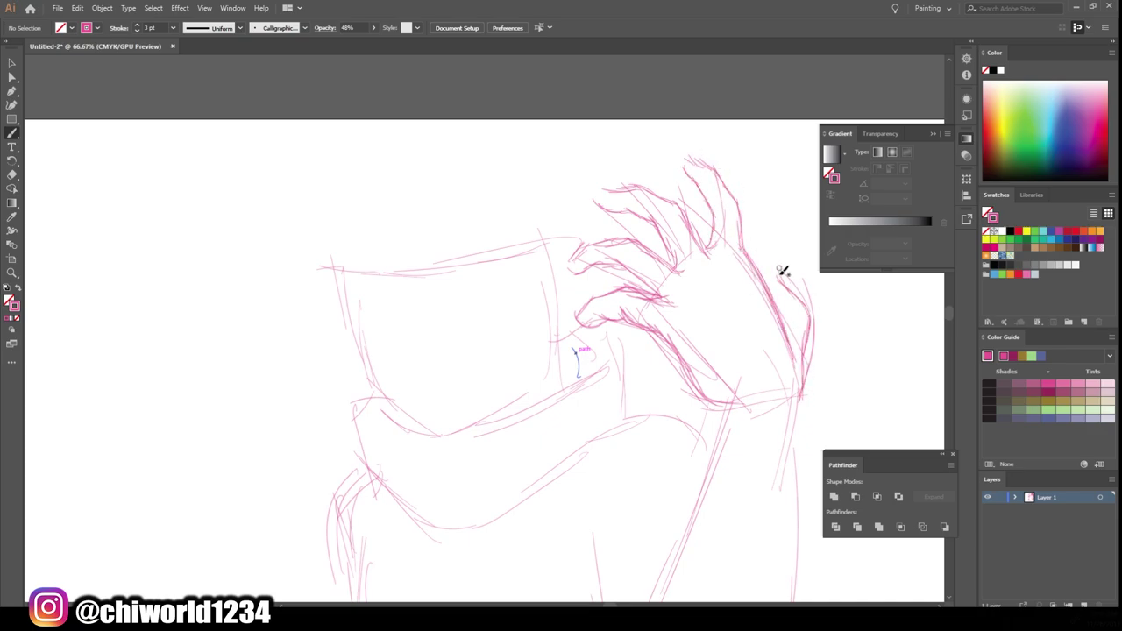
Select the hand strokes and shift them slightly into place.
key(ctrl+minus)
key(v)
drag(500, 195, 641, 333)
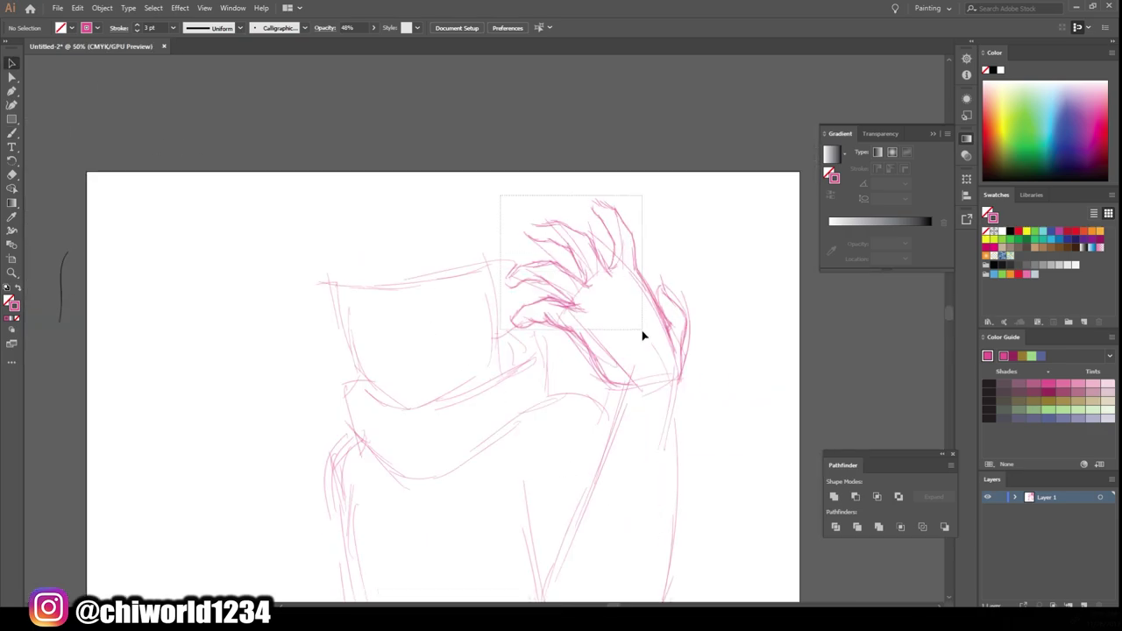
drag(548, 216, 552, 223)
click(736, 363)
key(ctrl+minus)
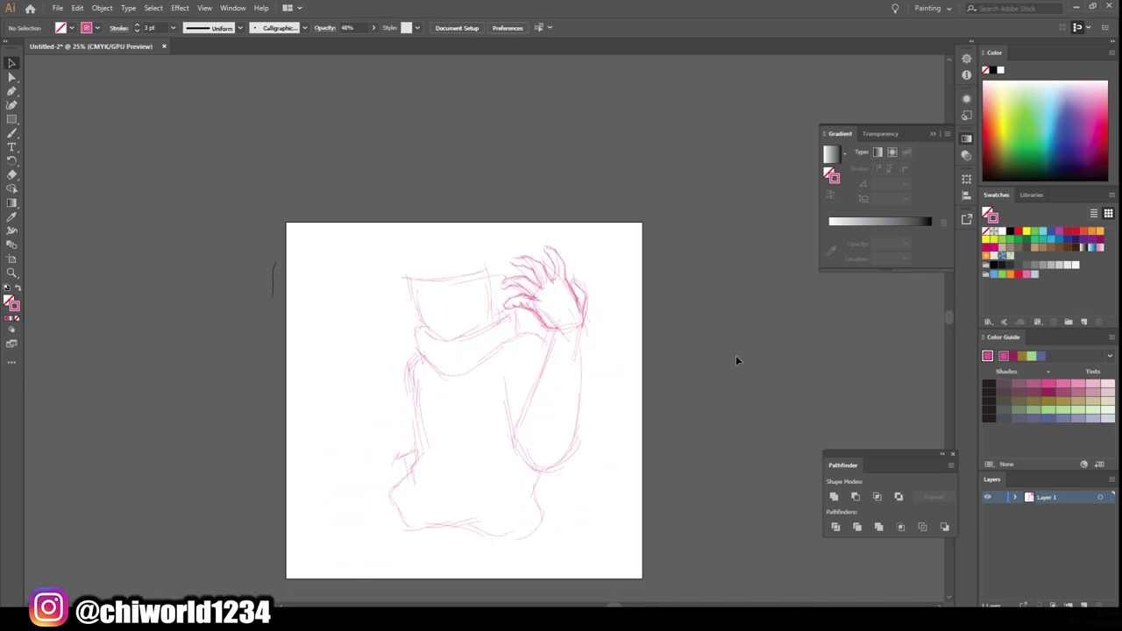
key(ctrl+plus)
key(b)
Sketch the arm's right side, forearm lines and the curved wrist cuff.
drag(661, 278, 653, 500)
mouse_move(568, 268)
mouse_down()
mouse_move(592, 301)
mouse_move(570, 427)
mouse_up()
drag(598, 345, 663, 444)
drag(566, 421, 552, 393)
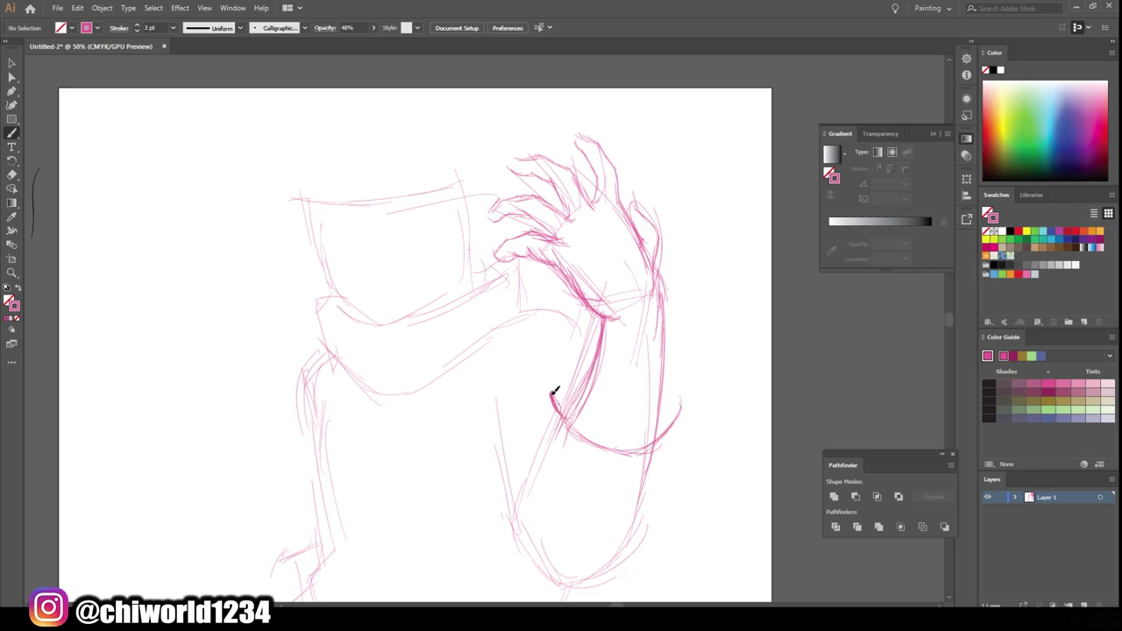
drag(663, 367, 701, 408)
mouse_move(593, 351)
mouse_down()
mouse_move(539, 396)
mouse_move(656, 524)
mouse_up()
Add lower-arm lines, the head top, the headband's top edge and the face's left side.
key(ctrl+plus)
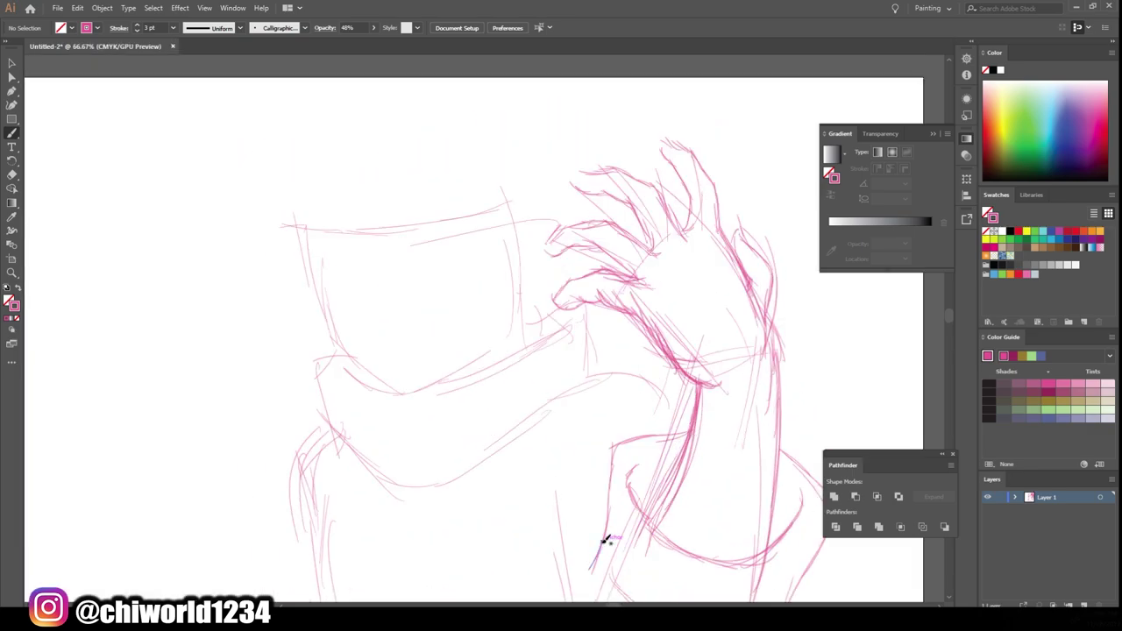
key(ctrl+plus)
drag(650, 328, 469, 438)
mouse_move(580, 364)
mouse_down()
mouse_move(590, 318)
mouse_move(644, 237)
mouse_up()
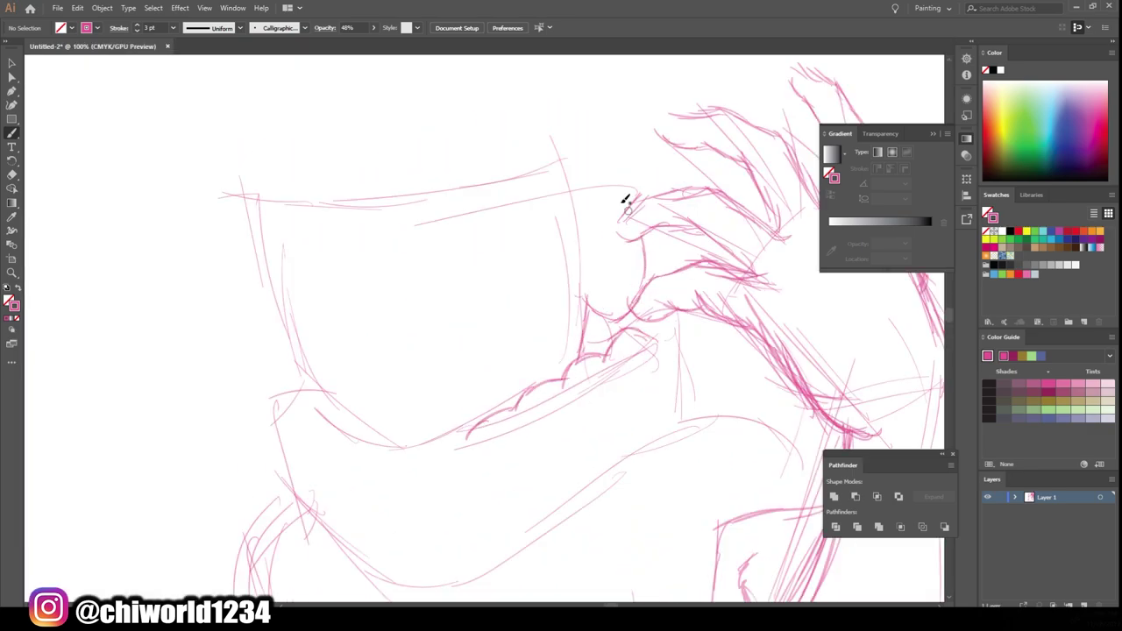
drag(636, 193, 338, 237)
drag(496, 213, 214, 196)
drag(254, 219, 326, 401)
Sketch the eyebrow, eyelids, open mouth, left jawline and right cheek.
drag(613, 342, 658, 385)
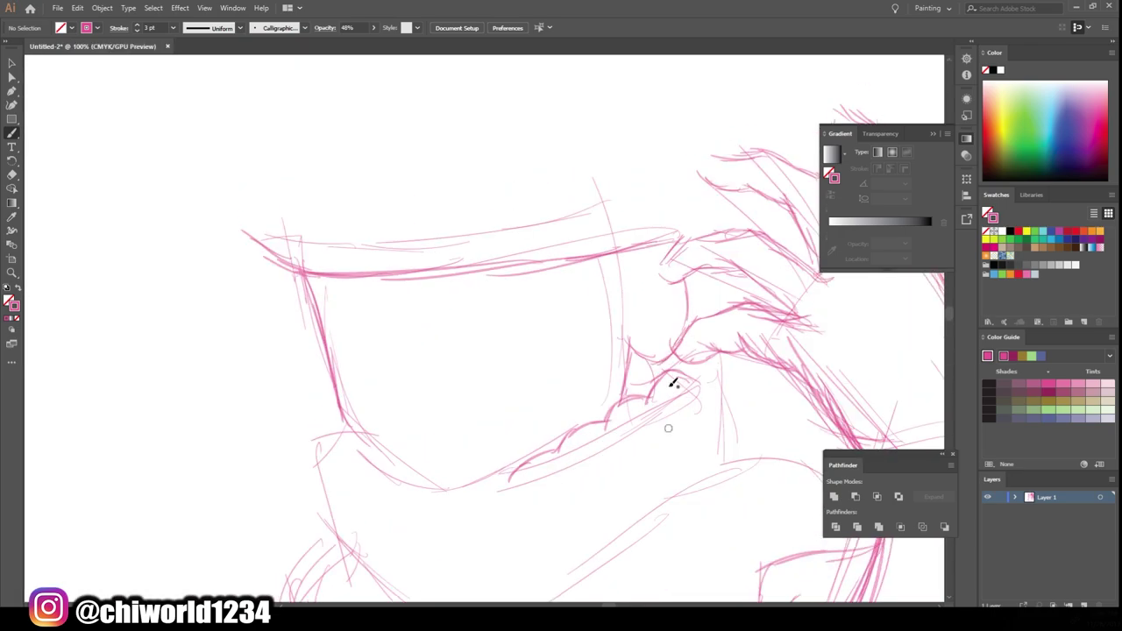
drag(522, 267, 417, 295)
mouse_move(475, 263)
mouse_down()
mouse_move(402, 304)
mouse_move(324, 282)
mouse_up()
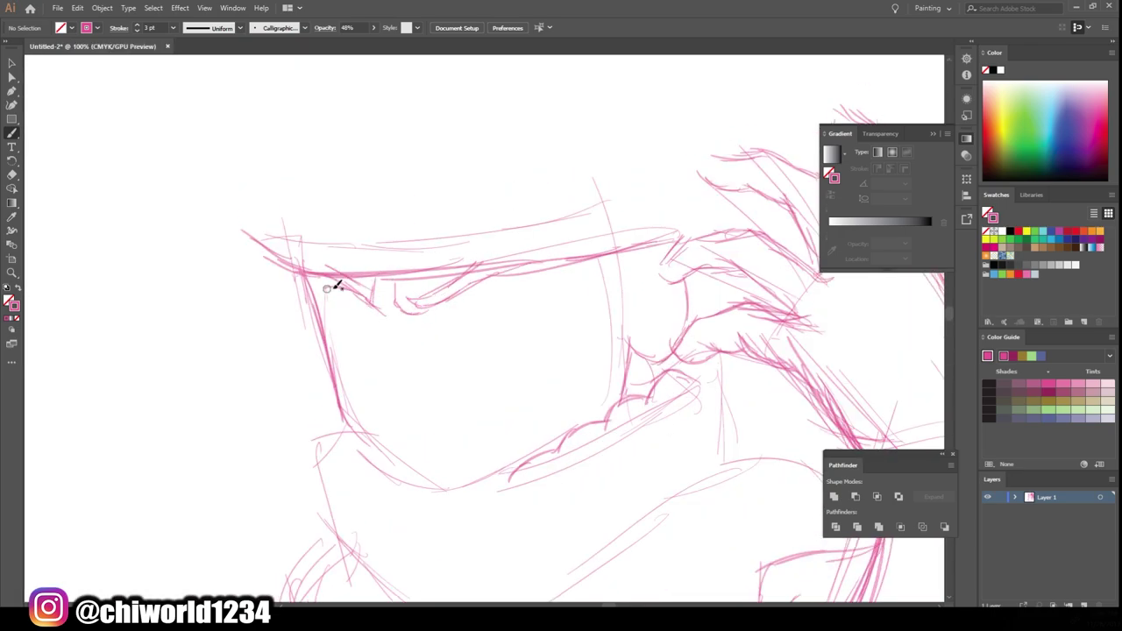
mouse_move(333, 320)
mouse_down()
mouse_move(381, 331)
mouse_move(526, 282)
mouse_move(492, 282)
mouse_up()
mouse_move(521, 307)
mouse_down()
mouse_move(494, 333)
mouse_move(405, 342)
mouse_up()
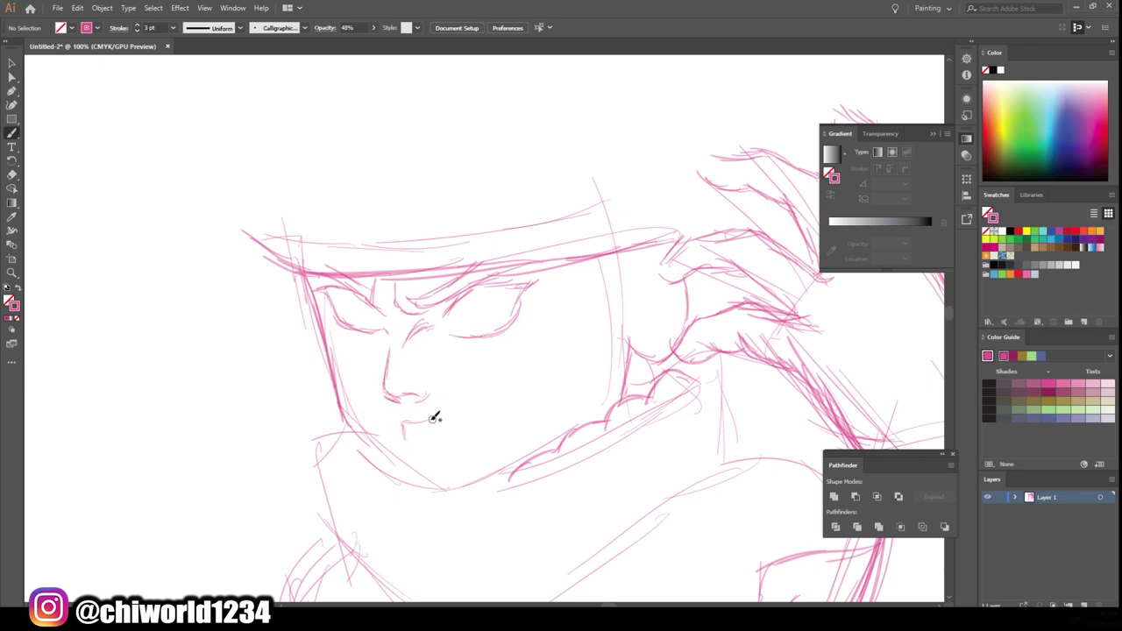
drag(433, 419, 434, 445)
drag(340, 409, 373, 447)
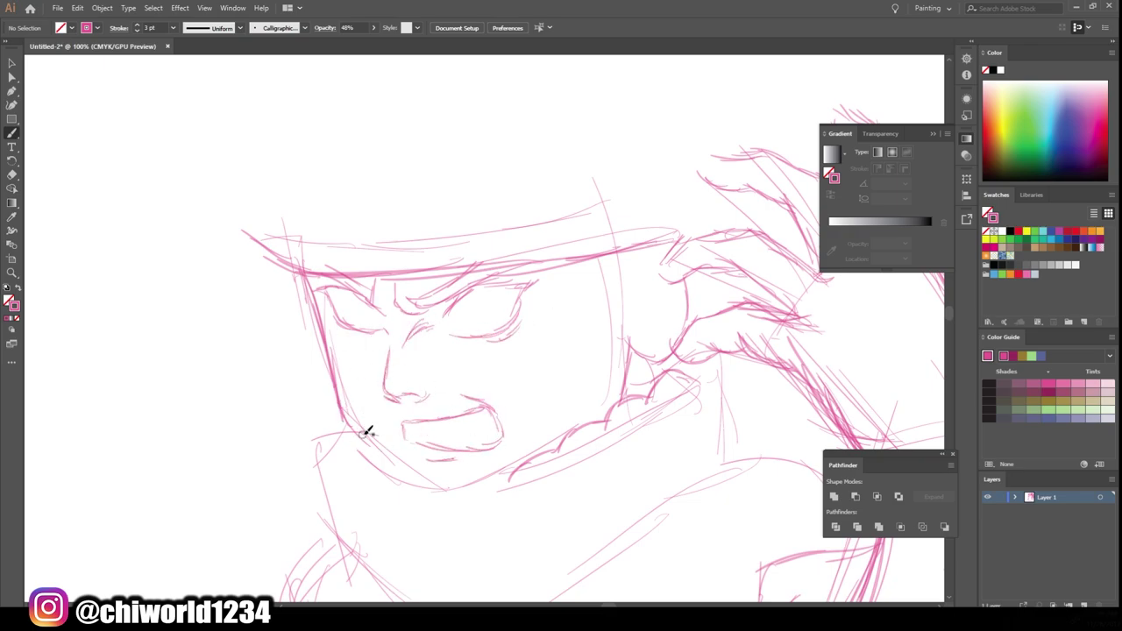
drag(554, 410, 626, 304)
Sketch the right jawline and a scribbled beard along the chin.
drag(631, 252, 615, 334)
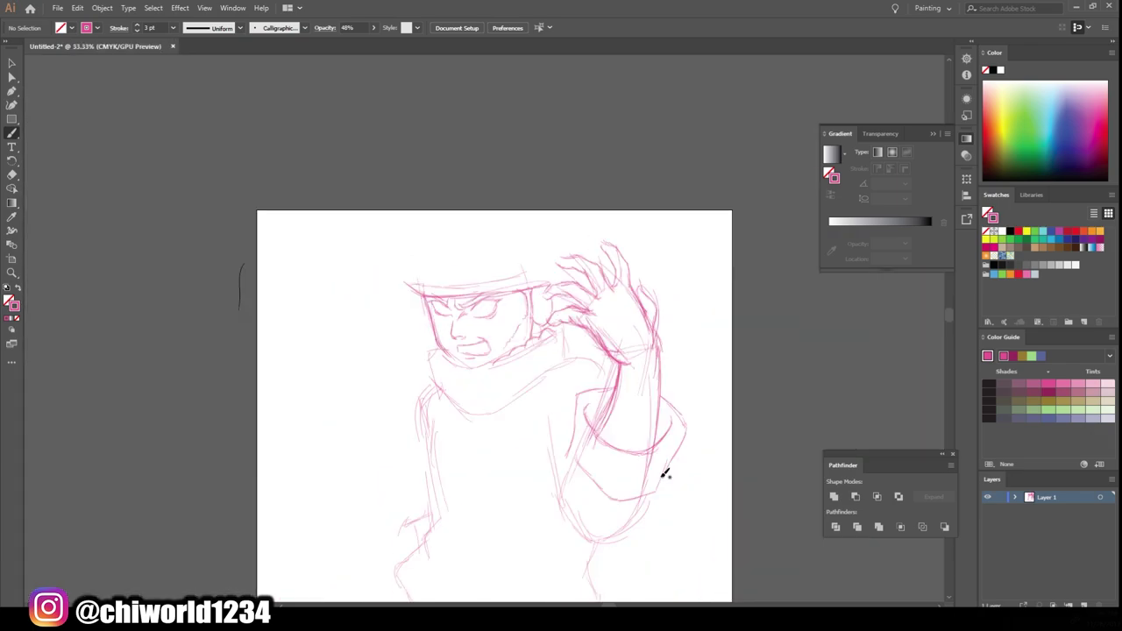
key(ctrl+minus)
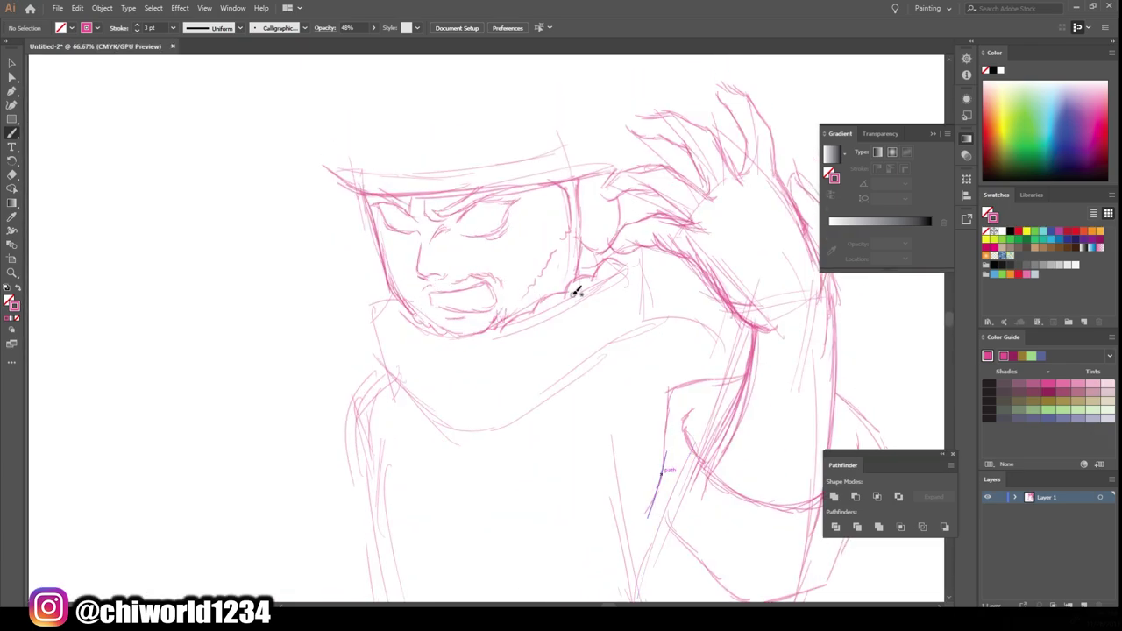
mouse_move(575, 290)
mouse_down()
mouse_move(533, 341)
mouse_move(388, 342)
mouse_up()
key(ctrl+minus)
key(ctrl+minus)
key(ctrl+minus)
key(ctrl+plus)
key(ctrl+plus)
key(ctrl+plus)
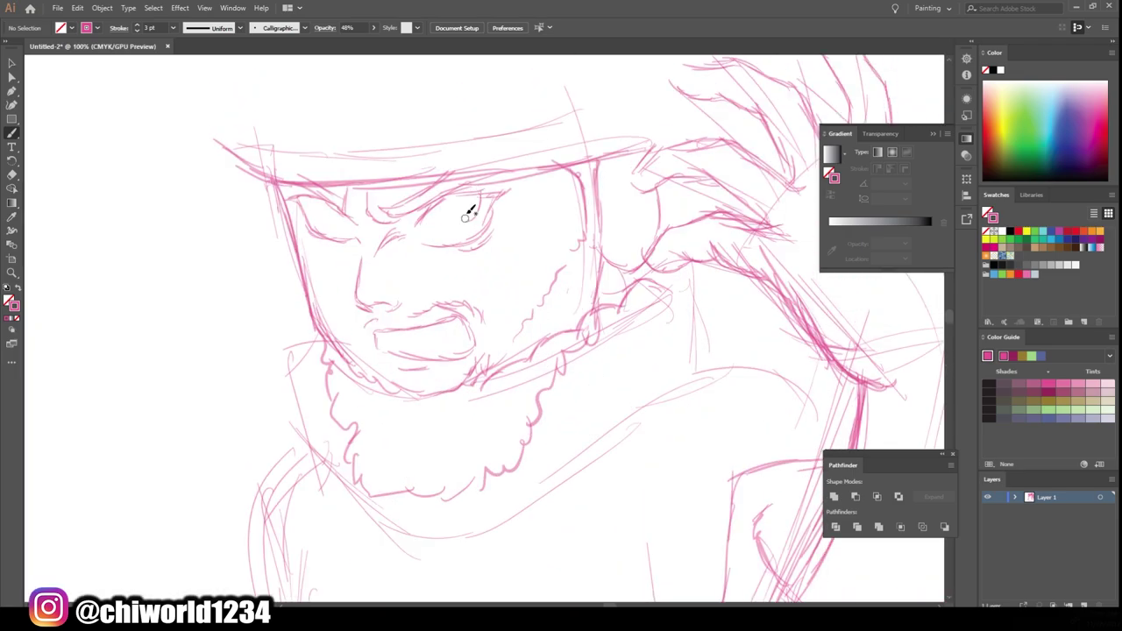
Sketch the eyes and the hat brim line across the head.
drag(468, 207, 450, 195)
drag(359, 219, 331, 193)
key(ctrl+minus)
key(ctrl+minus)
key(ctrl+minus)
key(ctrl+plus)
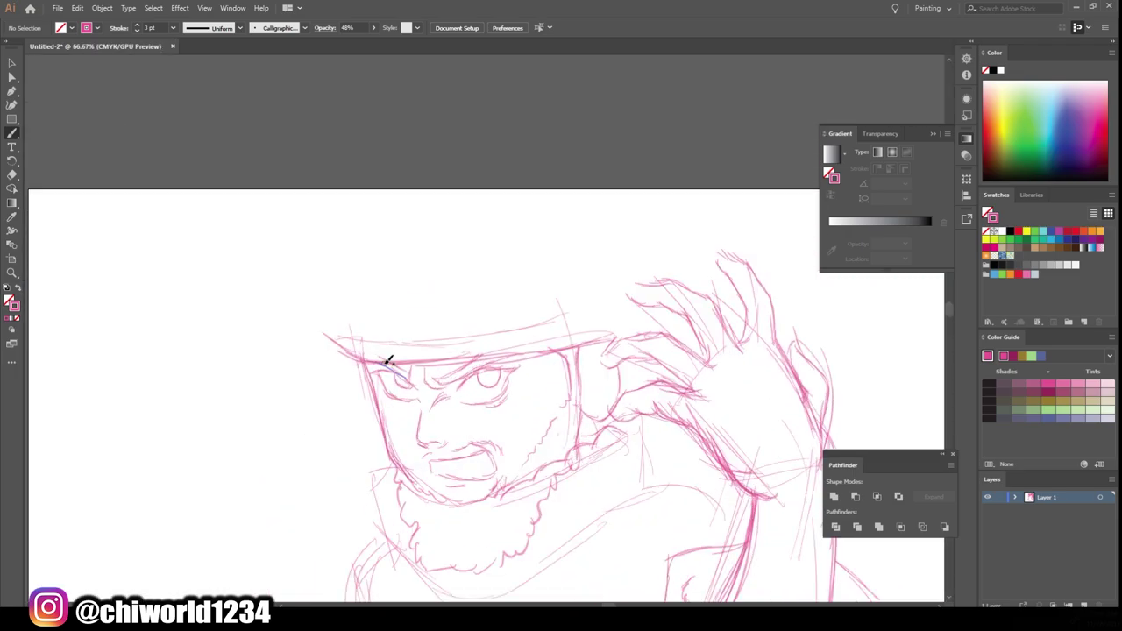
drag(619, 305, 617, 346)
drag(633, 296, 463, 297)
drag(362, 376, 352, 333)
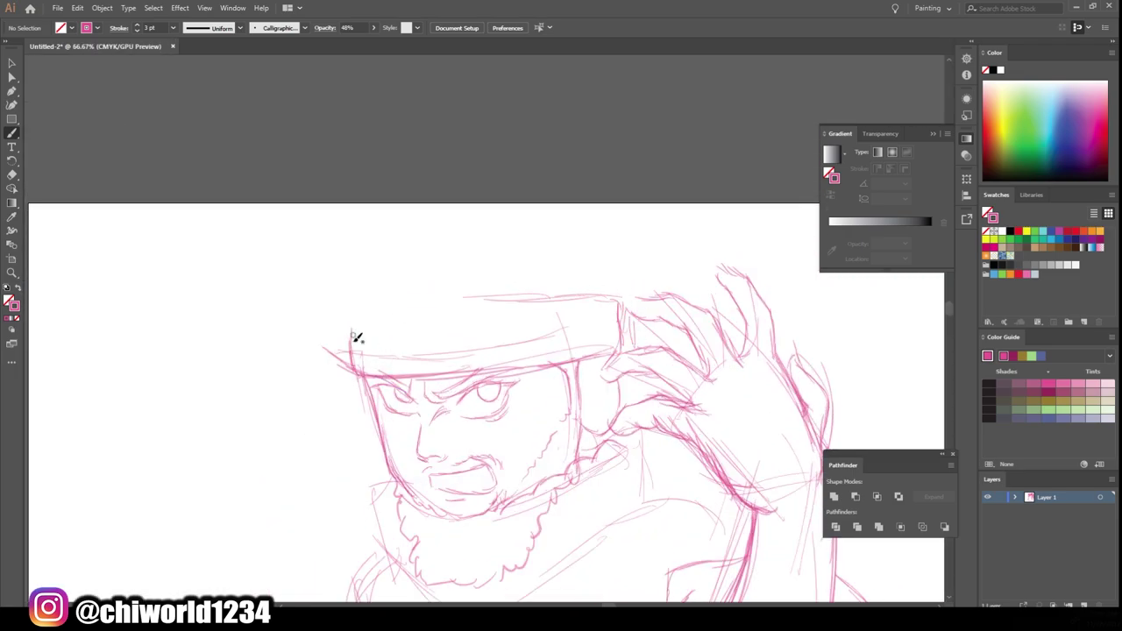
mouse_move(430, 295)
mouse_down()
mouse_move(347, 304)
mouse_move(378, 223)
mouse_up()
Sketch hair on top and left of the head, undoing one stray strand.
mouse_move(504, 207)
mouse_down()
mouse_move(570, 289)
mouse_move(593, 289)
mouse_up()
mouse_move(447, 259)
mouse_down()
mouse_move(552, 247)
mouse_move(408, 253)
mouse_up()
drag(613, 263, 664, 251)
mouse_move(718, 219)
mouse_down()
mouse_move(388, 198)
mouse_move(320, 251)
mouse_up()
key(ctrl+z)
key(ctrl+minus)
key(ctrl+minus)
key(ctrl+minus)
key(ctrl+plus)
key(ctrl+plus)
scroll(564, 256, down, 5)
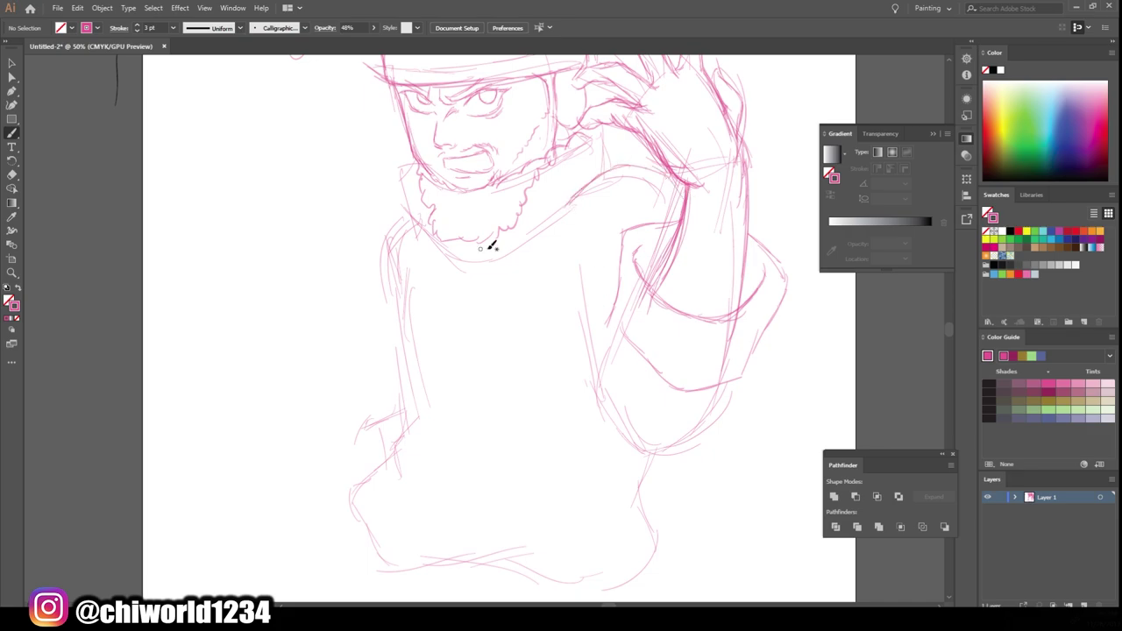
Sketch the torso sides and the curved hip lines.
drag(491, 311, 496, 448)
drag(569, 445, 429, 453)
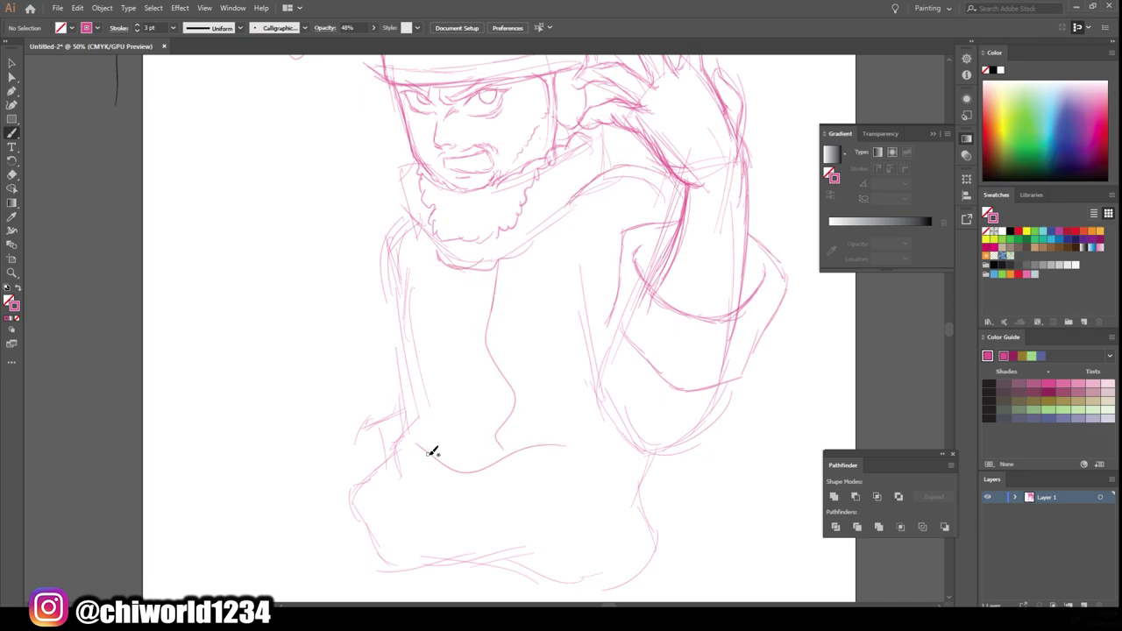
drag(431, 352, 438, 263)
drag(373, 545, 565, 518)
drag(497, 528, 485, 497)
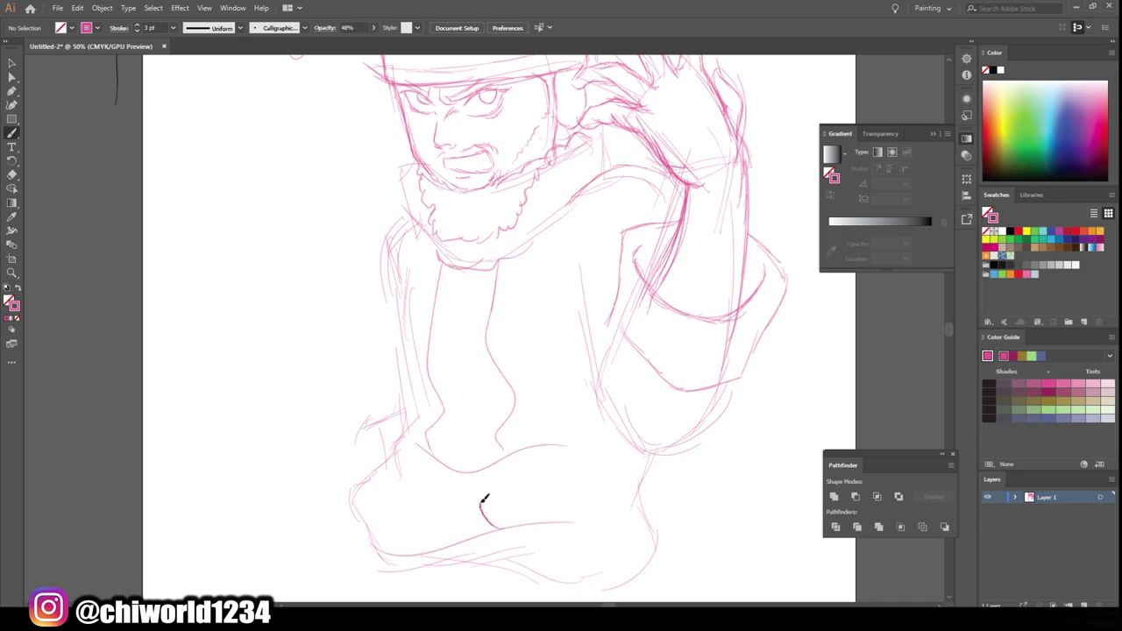
drag(425, 550, 438, 458)
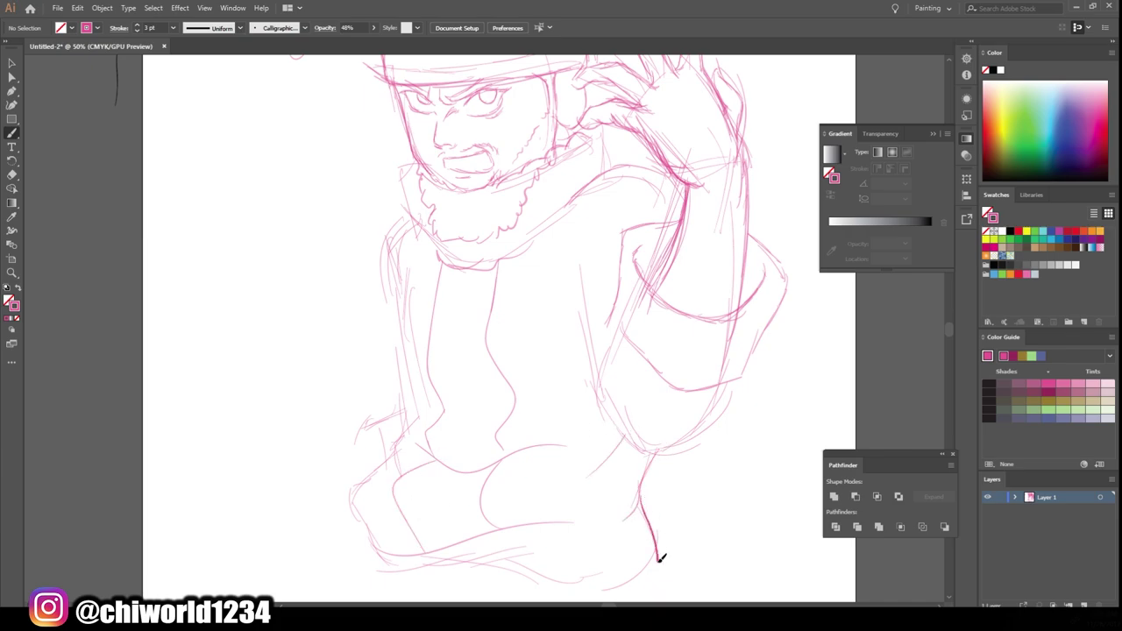
mouse_move(660, 557)
mouse_down()
mouse_move(496, 555)
mouse_move(363, 572)
mouse_up()
drag(376, 526, 419, 238)
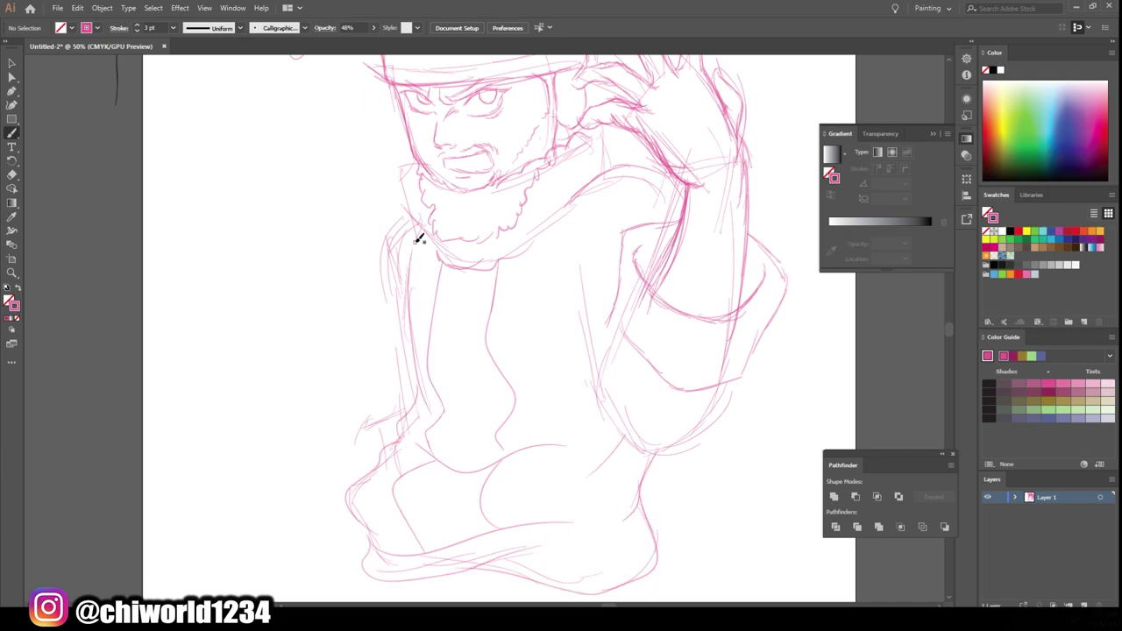
Add strokes down the body's right side and along the figure's bottom edge.
scroll(606, 371, right, 2)
drag(666, 298, 655, 405)
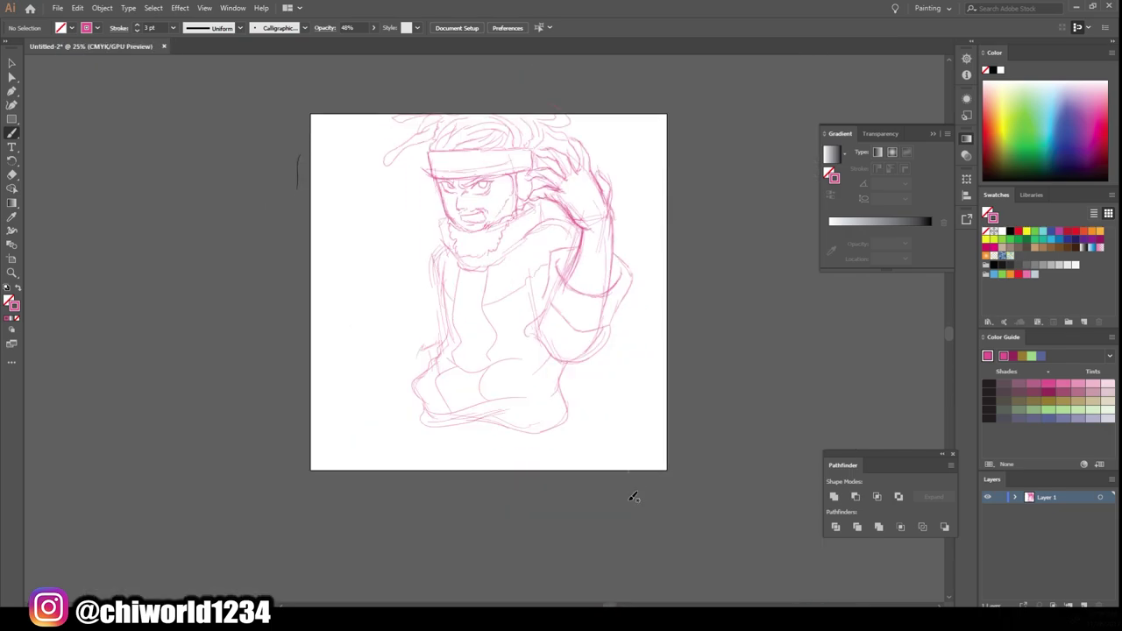
key(ctrl+minus)
drag(593, 481, 413, 471)
Marquee-select the entire pink sketch.
scroll(526, 508, up, 2)
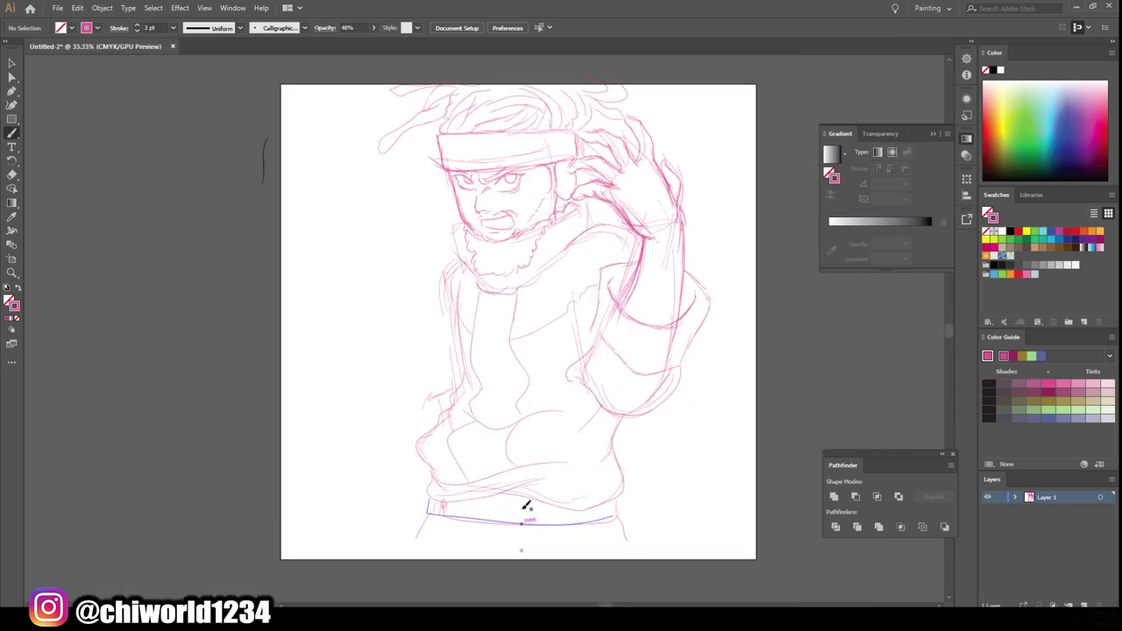
scroll(526, 508, left, 1)
scroll(713, 525, up, 1)
click(13, 63)
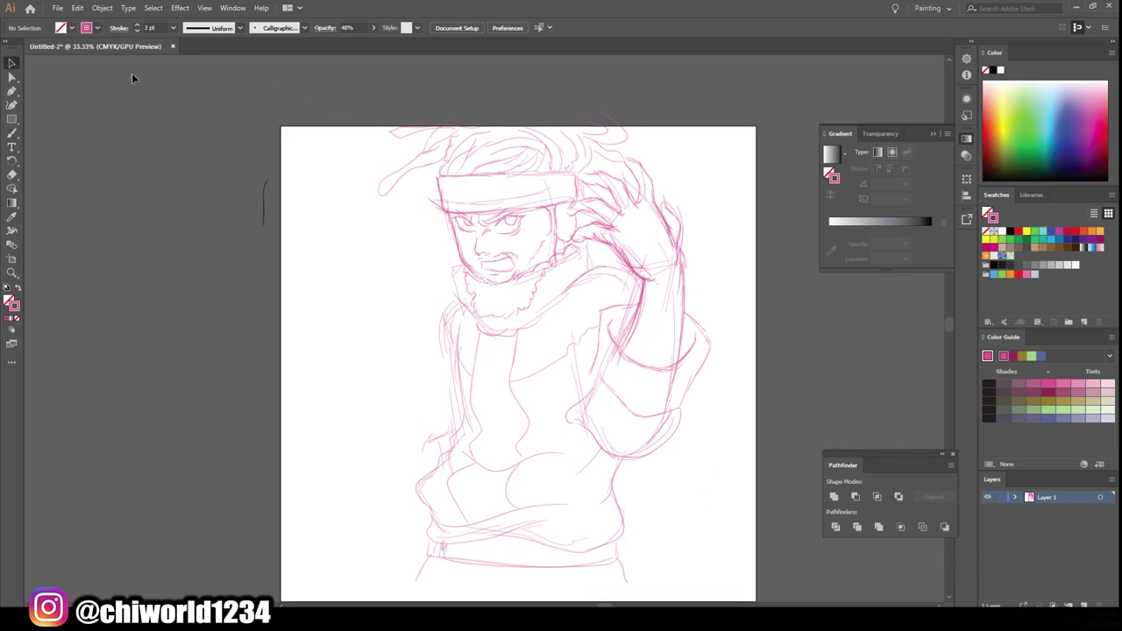
drag(350, 116, 752, 587)
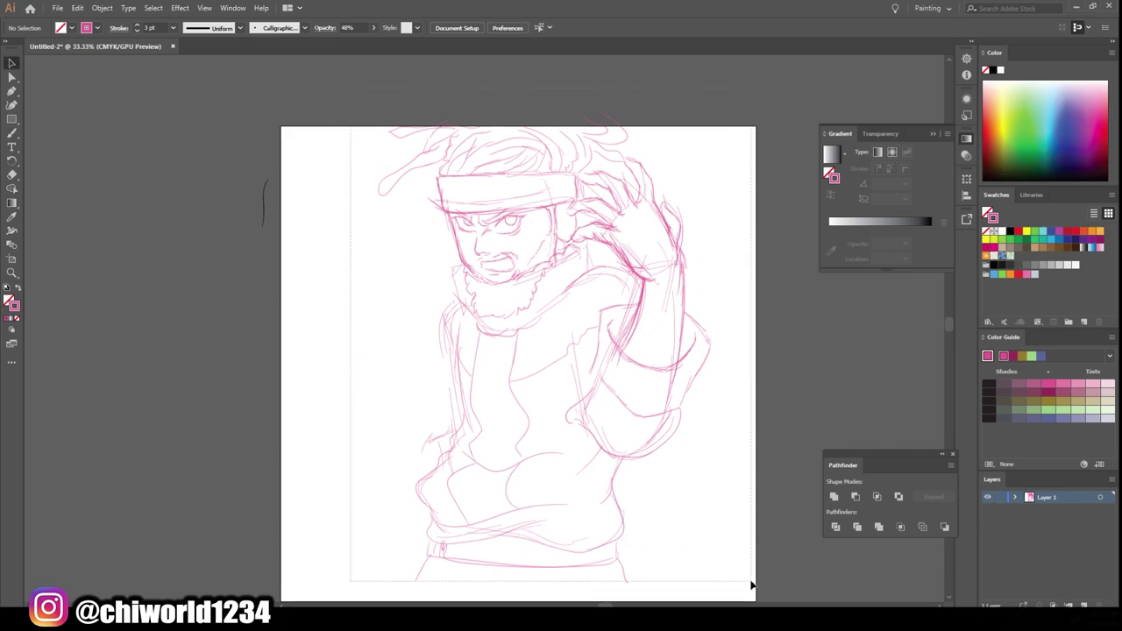
Fade the sketch to 30% opacity, lock Layer 1, and add Layer 2 with default fill and stroke.
click(376, 29)
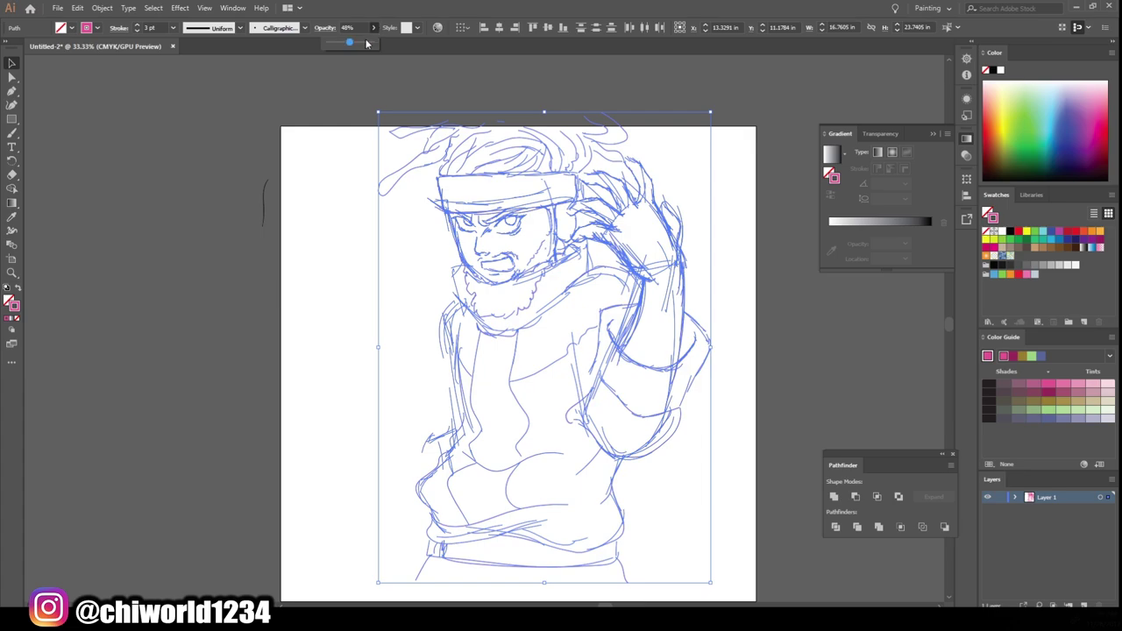
click(1000, 497)
click(1084, 605)
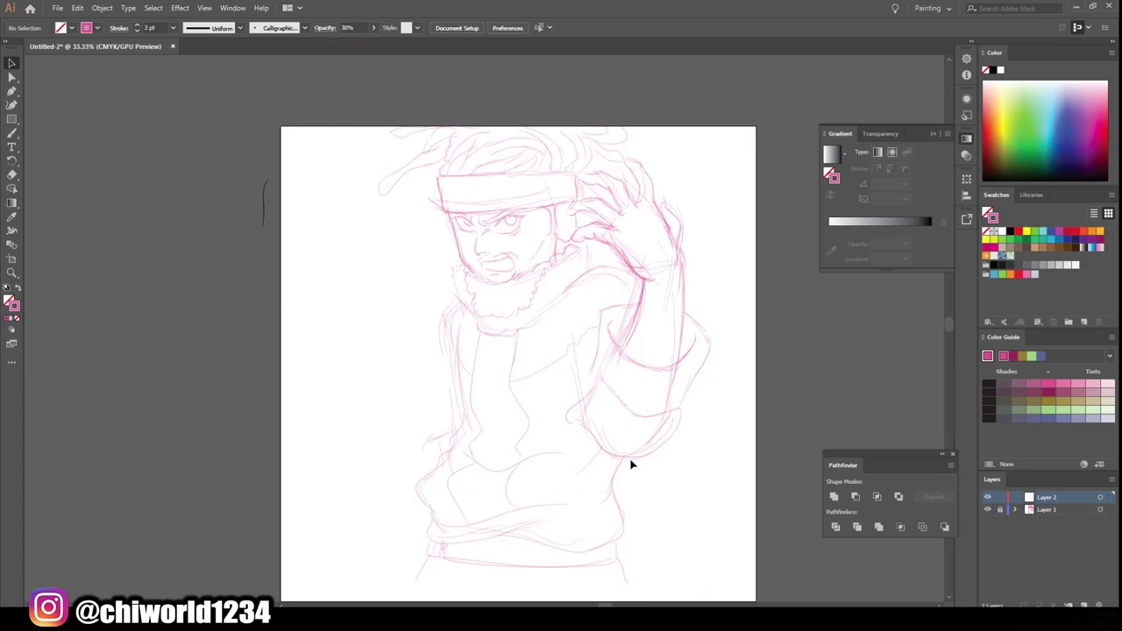
click(7, 287)
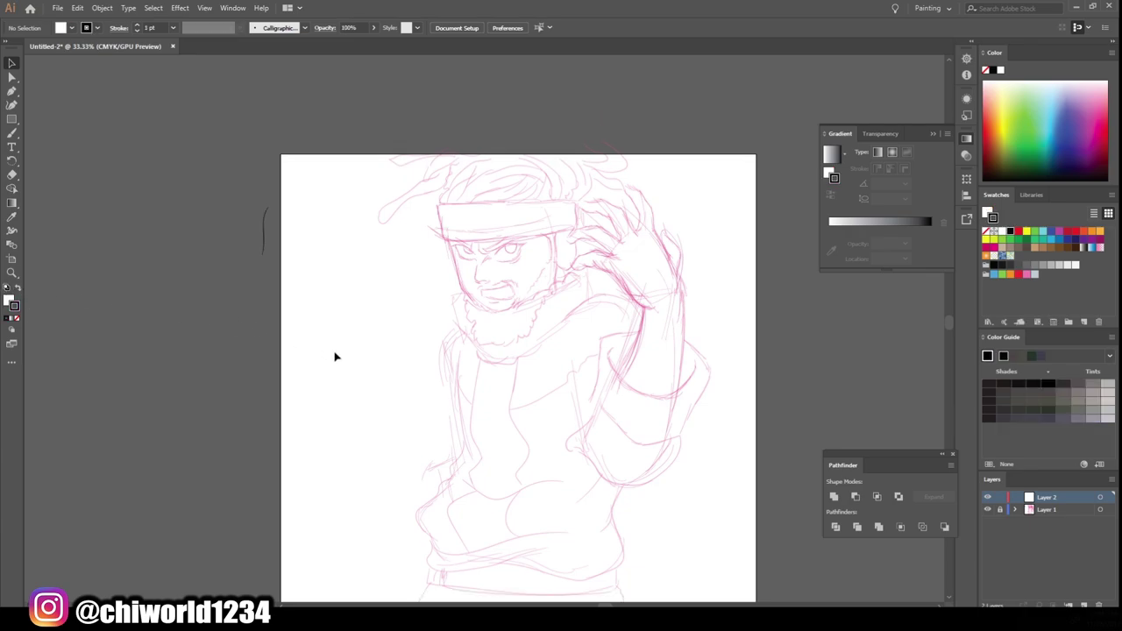
Zoom and pan the view onto the headband, ready for inking with the Paintbrush.
key(ctrl+plus)
key(ctrl+plus)
key(ctrl+plus)
key(ctrl+plus)
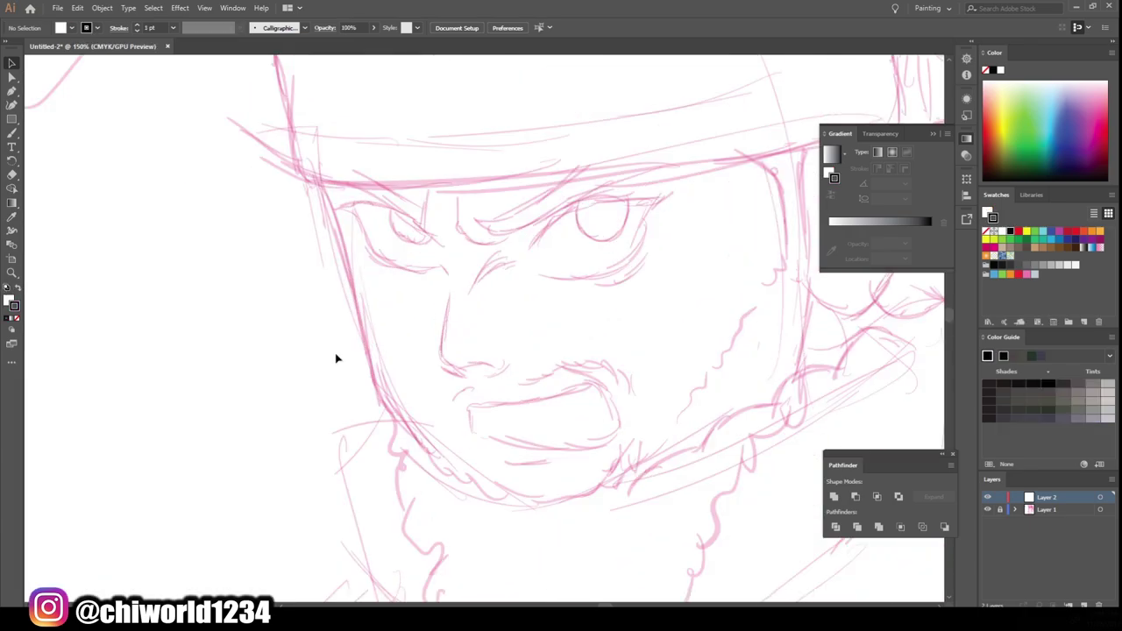
scroll(335, 357, up, 3)
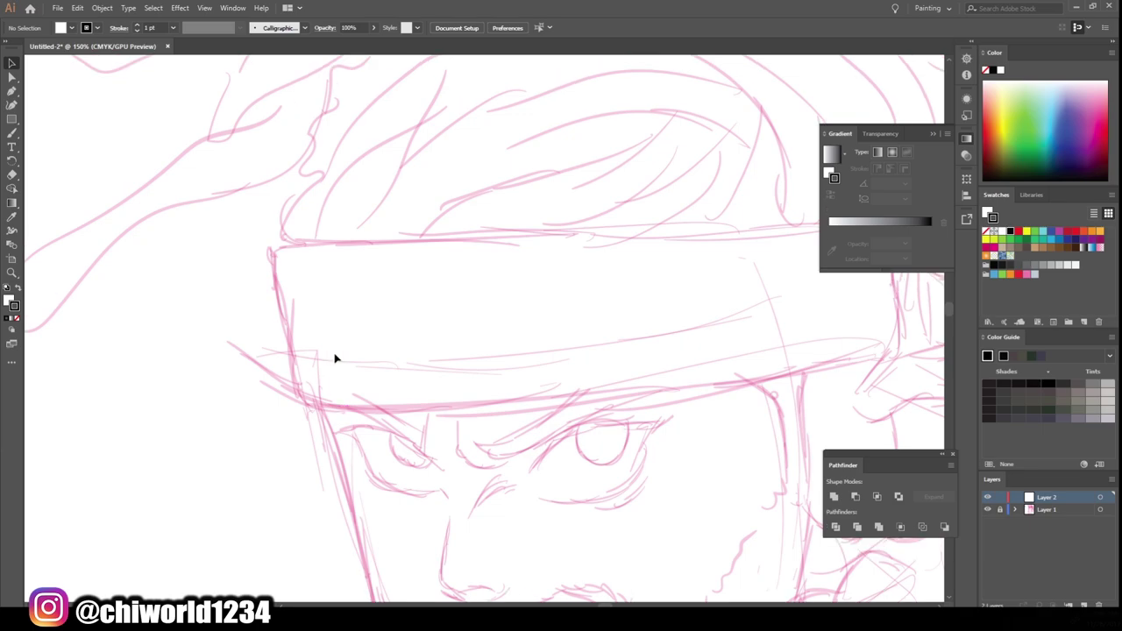
scroll(334, 357, right, 3)
scroll(335, 357, down, 1)
scroll(335, 359, right, 2)
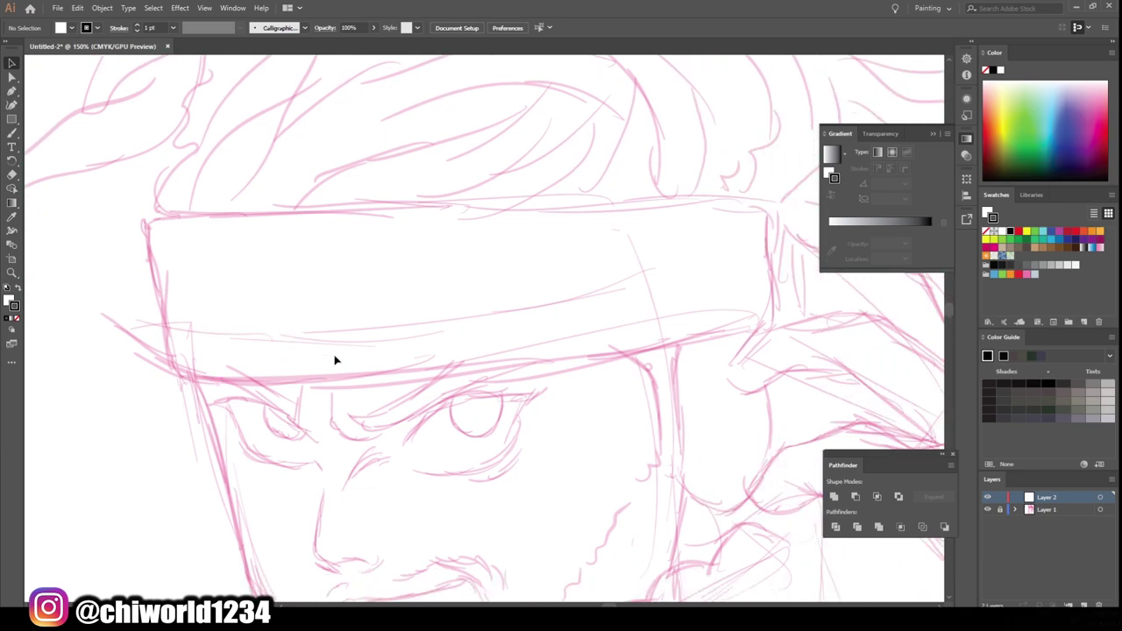
click(11, 133)
Ink the headband's left side and top edge with a 3 pt black stroke.
drag(169, 359, 168, 364)
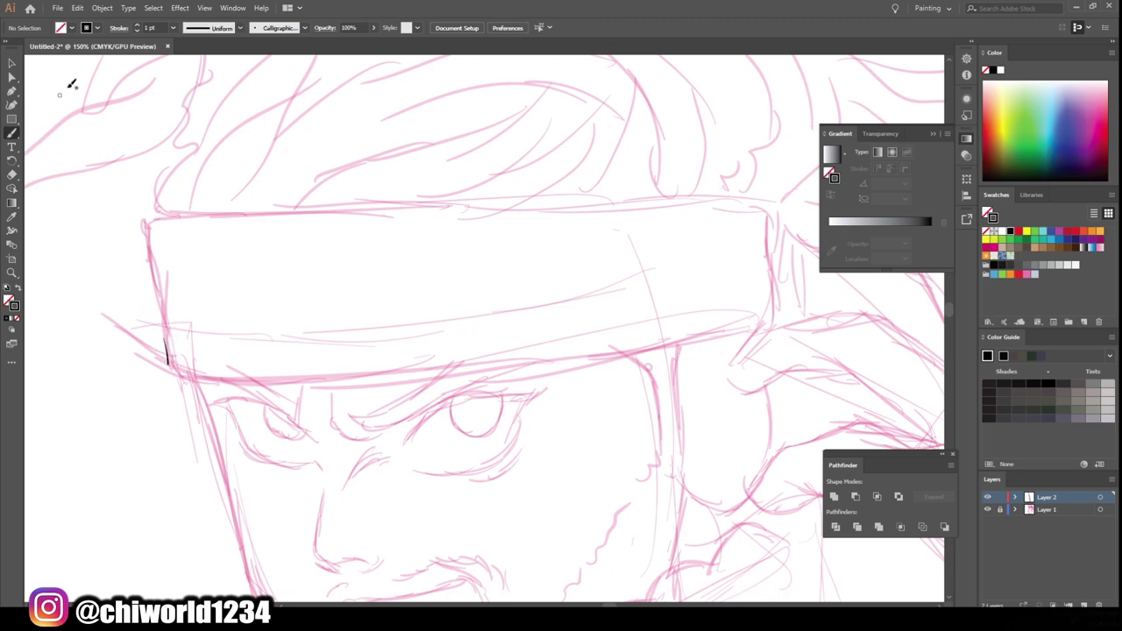
click(173, 27)
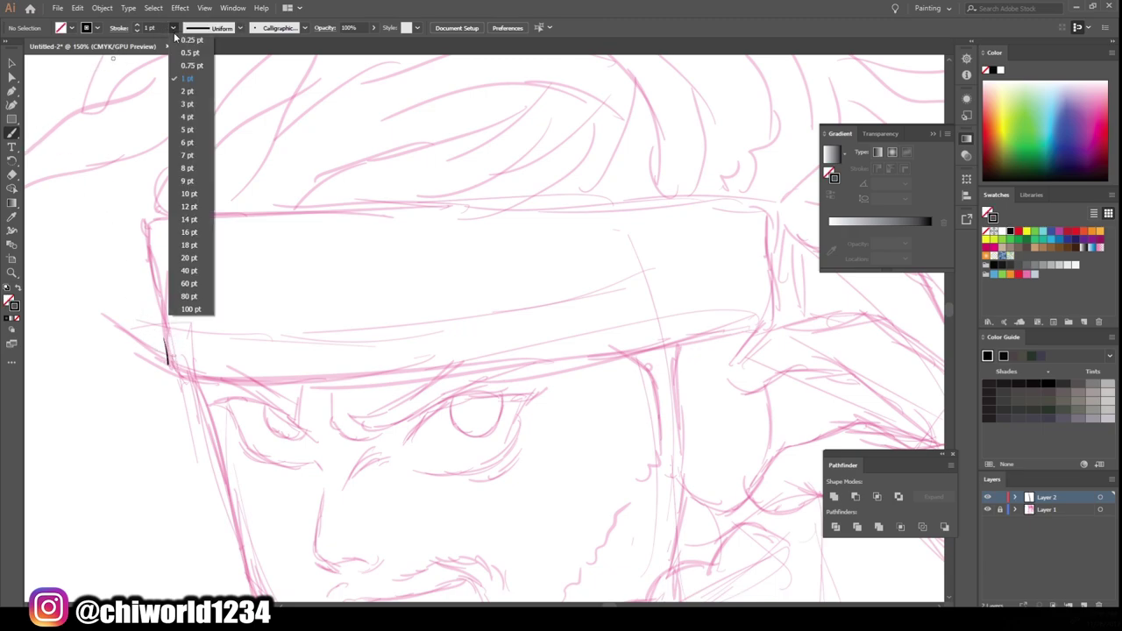
click(187, 103)
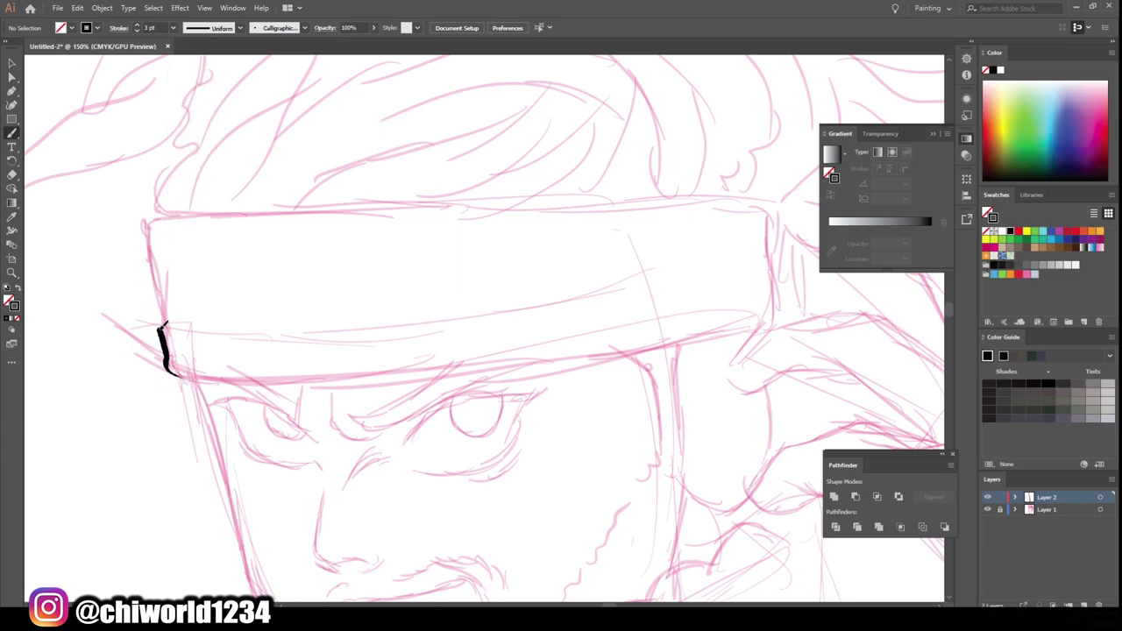
drag(153, 256, 780, 204)
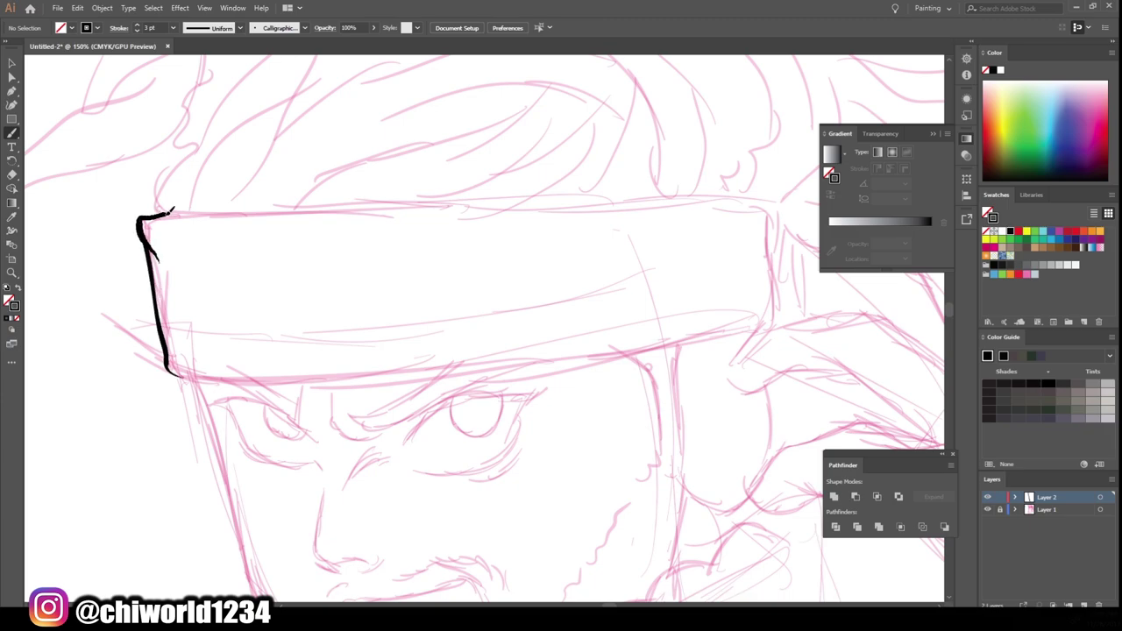
At 4 pt, ink the headband's bottom edge and the inner plate outline.
click(173, 27)
click(186, 117)
drag(167, 355, 766, 320)
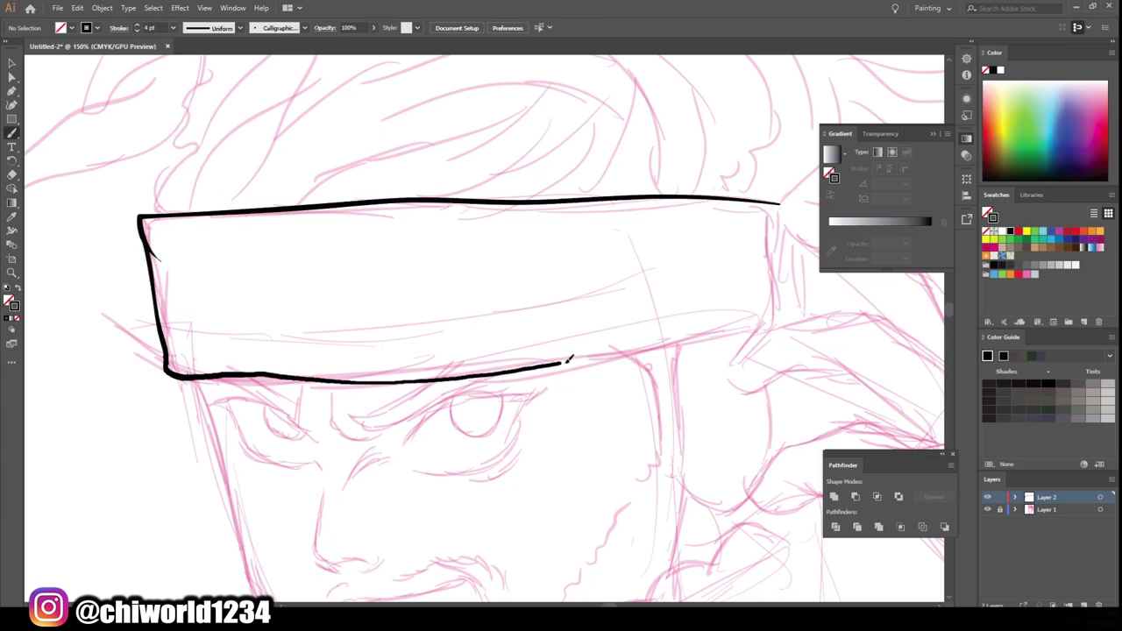
scroll(766, 320, down, 2)
scroll(222, 369, up, 3)
drag(221, 368, 570, 372)
Finish the headband plate's rounded outline and add six rivet dots around it.
mouse_move(519, 204)
mouse_down()
mouse_move(526, 382)
mouse_move(189, 289)
mouse_move(210, 370)
mouse_up()
drag(518, 384, 491, 184)
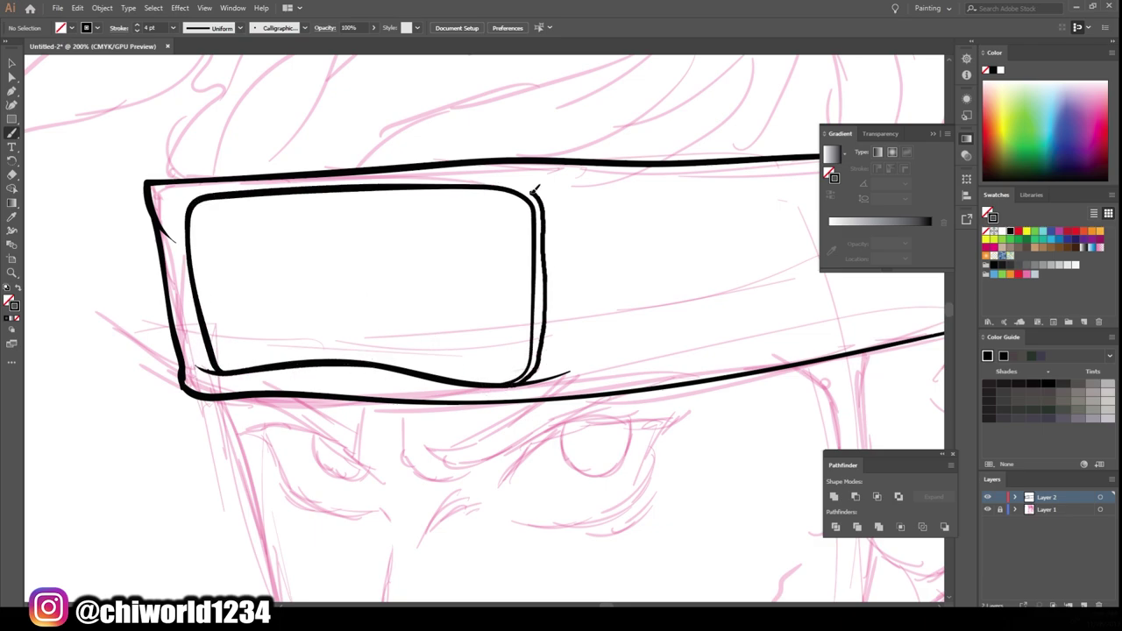
drag(501, 355, 494, 357)
drag(505, 284, 491, 289)
drag(499, 219, 493, 226)
drag(230, 351, 224, 358)
drag(216, 289, 211, 296)
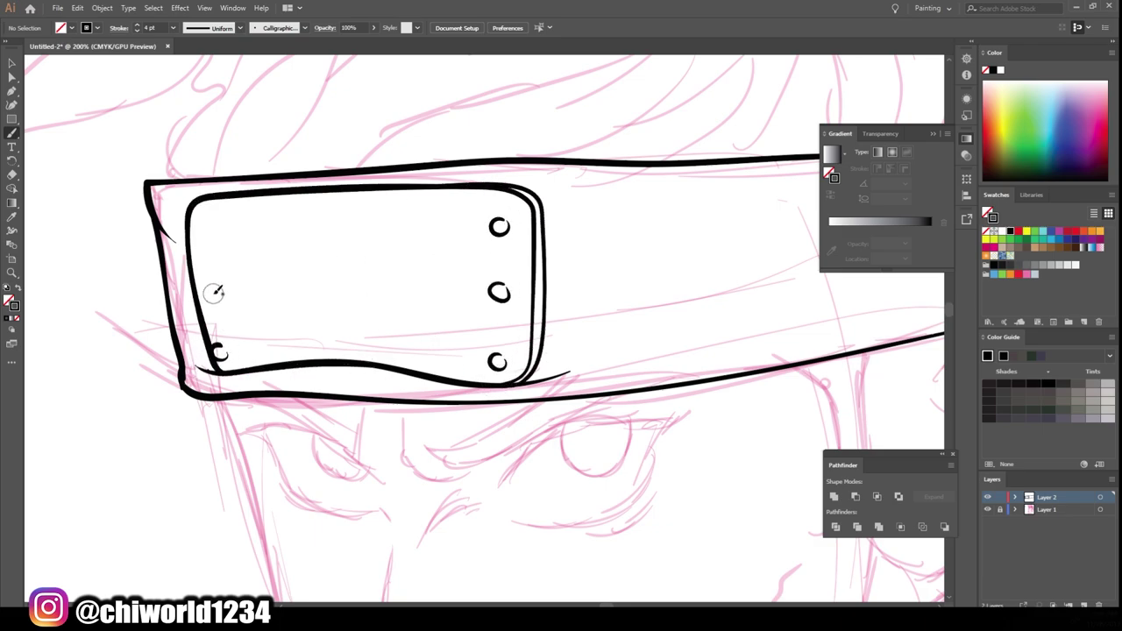
drag(198, 230, 192, 237)
Ink the face's left edge and both eyes with their lids and irises.
key(ctrl+minus)
key(ctrl+minus)
key(ctrl+plus)
drag(364, 461, 294, 242)
key(ctrl+plus)
key(ctrl+plus)
mouse_move(469, 410)
mouse_down()
mouse_move(692, 302)
mouse_move(763, 300)
mouse_up()
drag(763, 300, 679, 407)
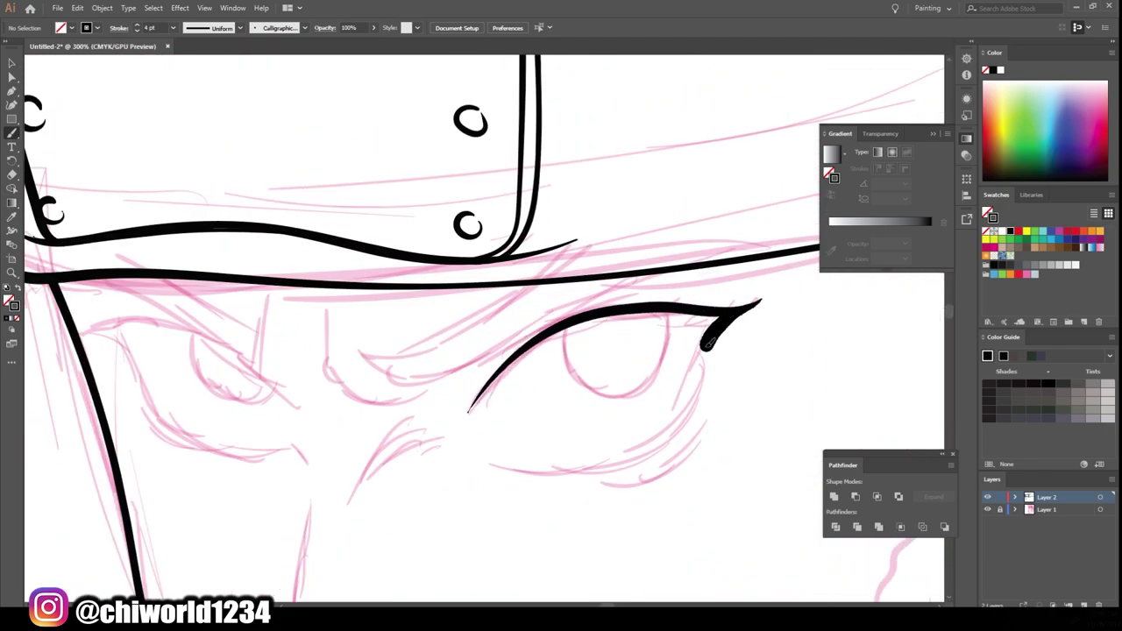
mouse_move(592, 311)
mouse_down()
mouse_move(579, 390)
mouse_move(668, 317)
mouse_up()
mouse_move(668, 422)
mouse_down()
mouse_move(649, 445)
mouse_move(472, 471)
mouse_up()
drag(105, 277, 313, 277)
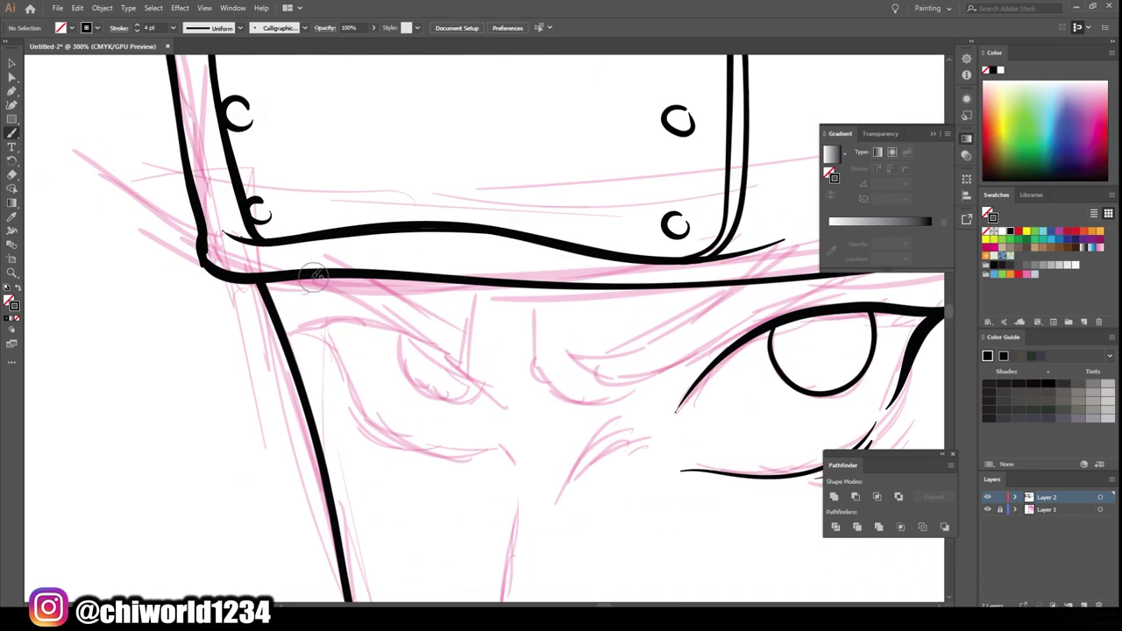
mouse_move(495, 403)
mouse_down()
mouse_move(294, 333)
mouse_move(474, 455)
mouse_up()
mouse_move(471, 378)
mouse_down()
mouse_move(405, 343)
mouse_move(240, 143)
mouse_up()
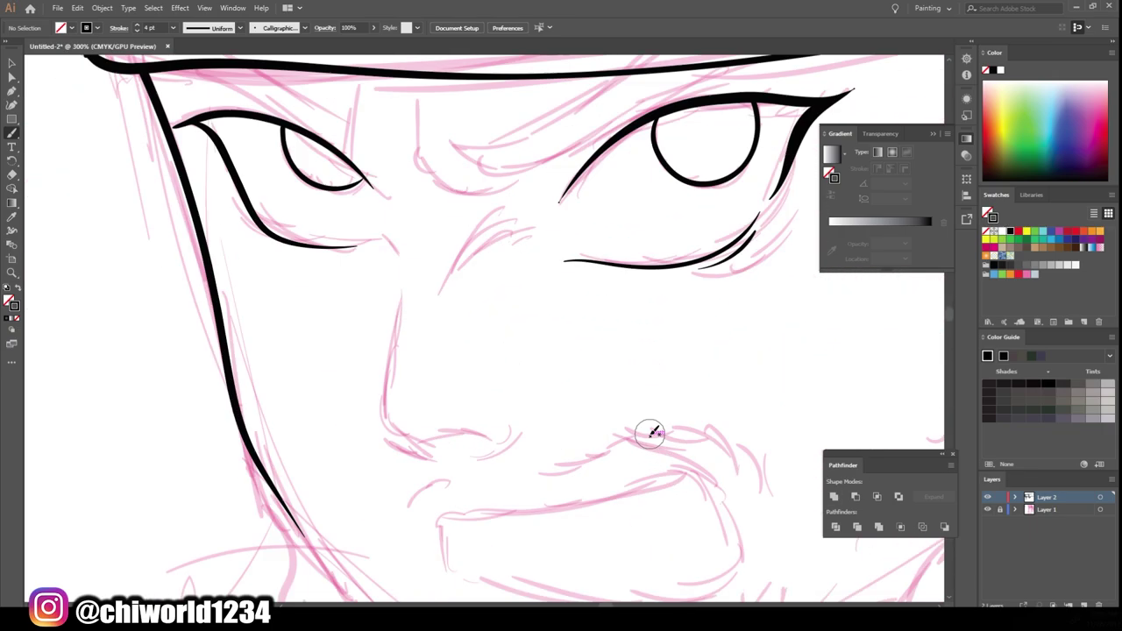
Ink the nose outline, nostrils and nose bridge, plus brow creases between the eyes.
drag(436, 433, 517, 431)
drag(379, 418, 424, 455)
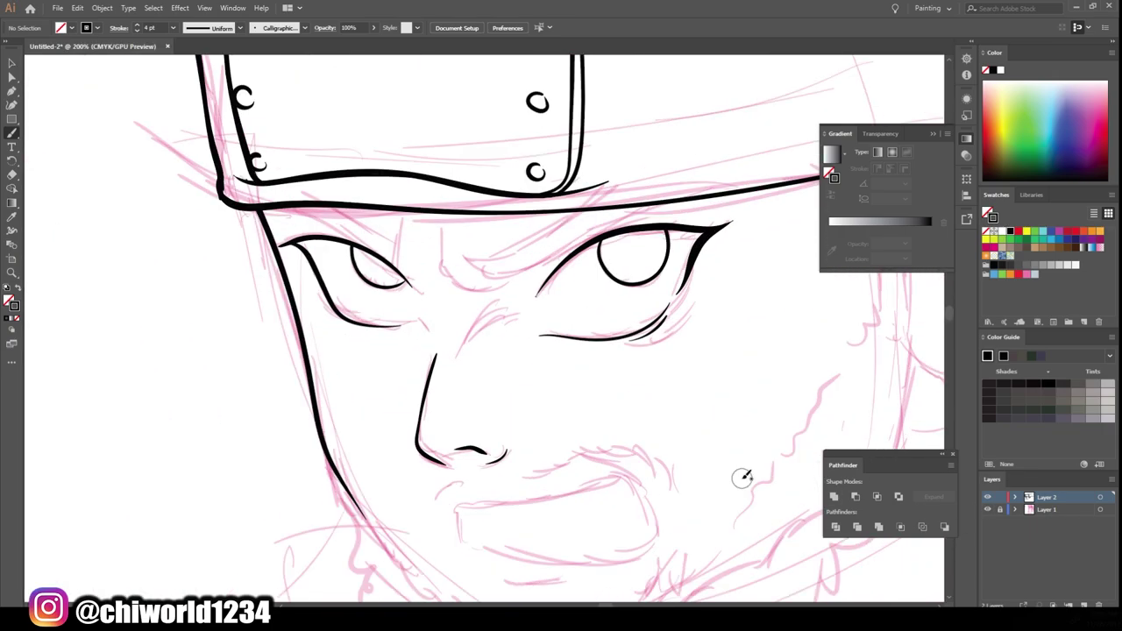
drag(516, 285, 438, 256)
mouse_move(446, 211)
mouse_down()
mouse_move(438, 261)
mouse_move(401, 219)
mouse_up()
drag(517, 311, 464, 350)
Ink the open mouth outline with jagged teeth, an upper-lip stroke and a chin line.
drag(408, 332, 427, 335)
mouse_move(465, 514)
mouse_down()
mouse_move(465, 443)
mouse_move(446, 440)
mouse_move(663, 473)
mouse_move(448, 443)
mouse_up()
drag(415, 386, 425, 394)
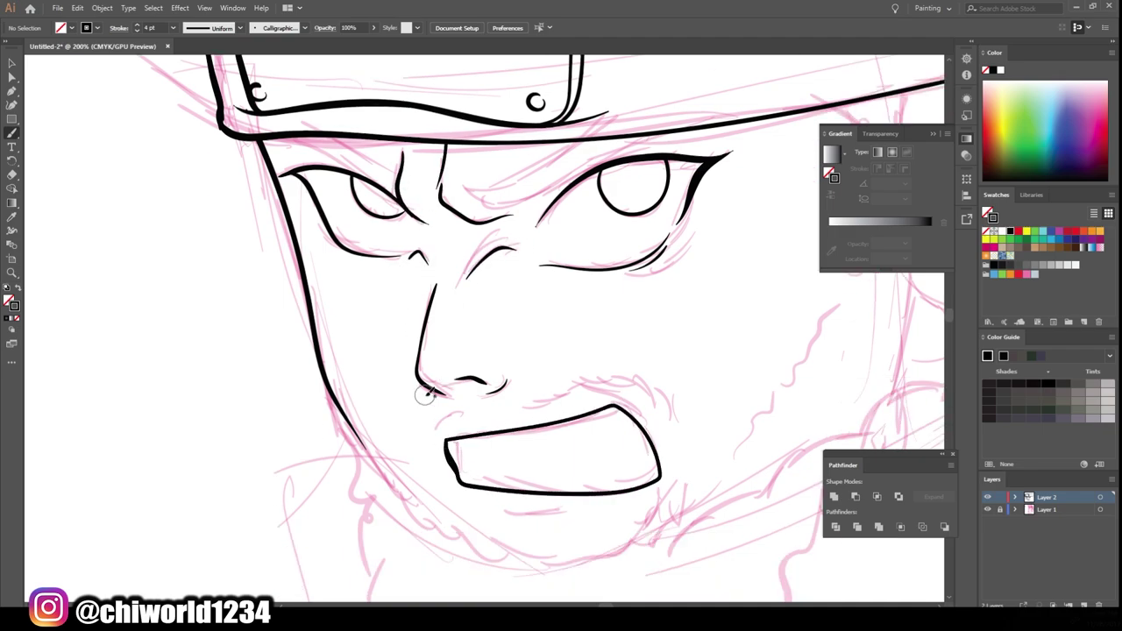
mouse_move(665, 441)
mouse_down()
mouse_move(644, 477)
mouse_move(566, 461)
mouse_up()
key(ctrl+minus)
key(ctrl+plus)
drag(574, 391, 482, 395)
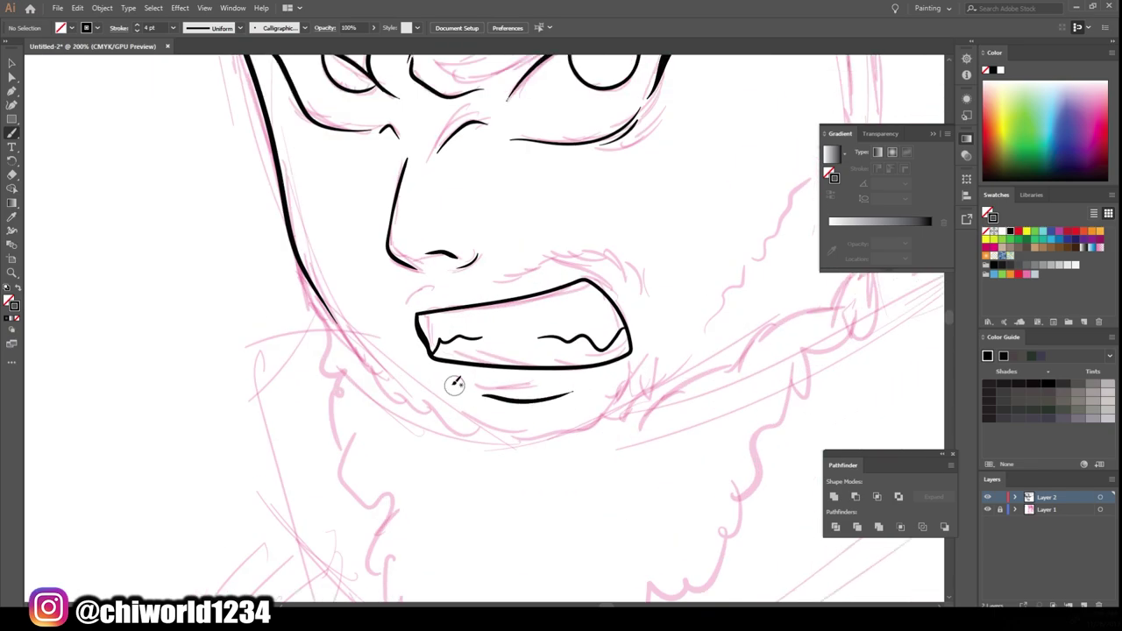
drag(543, 302, 593, 309)
key(ctrl+0)
scroll(491, 263, up, 3)
Swap to a black fill and paint thick eyebrows over both eyes.
click(52, 150)
scroll(523, 335, up, 2)
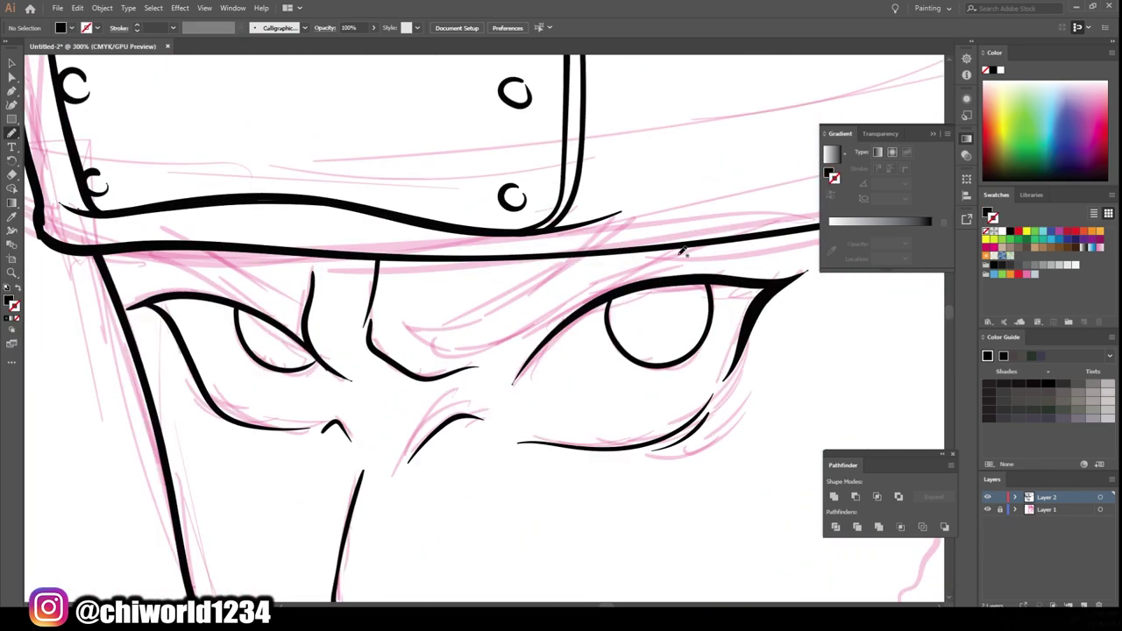
drag(522, 335, 692, 251)
drag(114, 247, 195, 243)
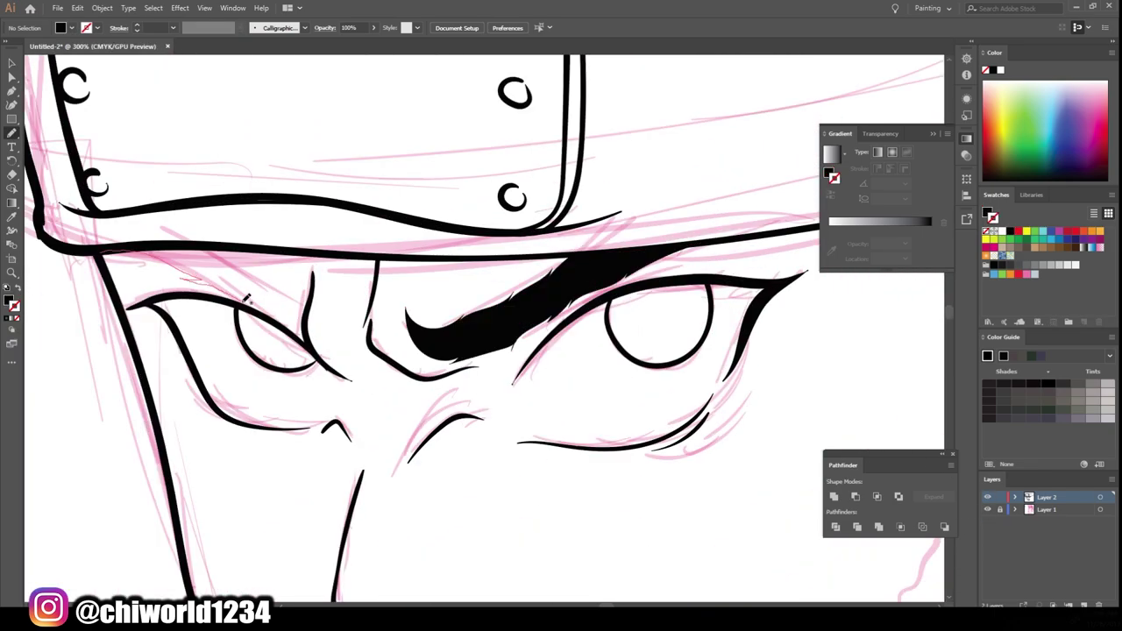
key(ctrl+minus)
key(ctrl+minus)
scroll(688, 458, up, 1)
Enclose the jaw and chin so the beard fills solid black, touching up its edges.
mouse_move(702, 161)
mouse_down()
mouse_move(487, 396)
mouse_move(373, 378)
mouse_up()
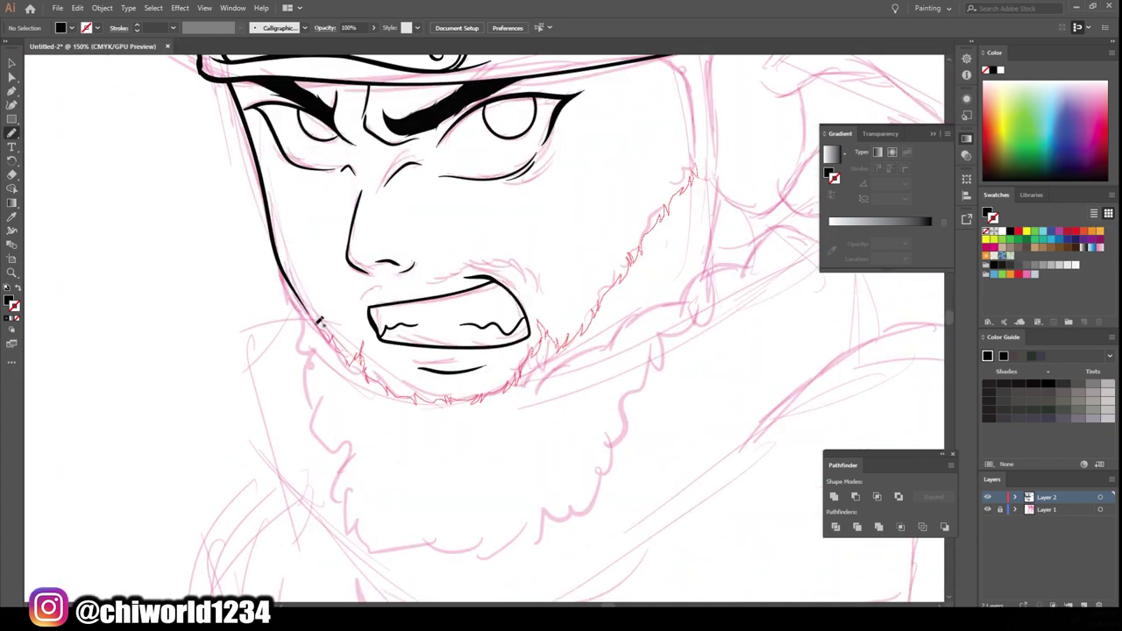
mouse_move(319, 322)
mouse_down()
mouse_move(306, 355)
mouse_move(347, 531)
mouse_move(473, 556)
mouse_move(701, 162)
mouse_up()
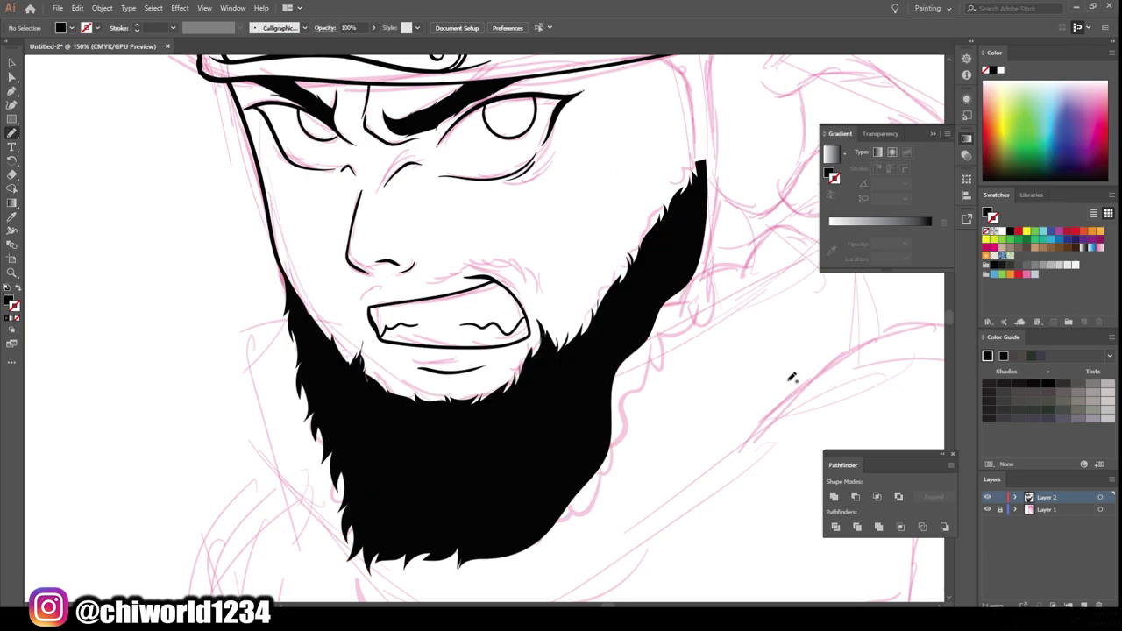
scroll(791, 376, down, 1)
drag(658, 193, 517, 478)
scroll(517, 478, down, 1)
mouse_move(517, 439)
mouse_down()
mouse_move(457, 492)
mouse_move(368, 482)
mouse_up()
scroll(681, 488, up, 3)
scroll(614, 395, up, 1)
drag(508, 230, 561, 263)
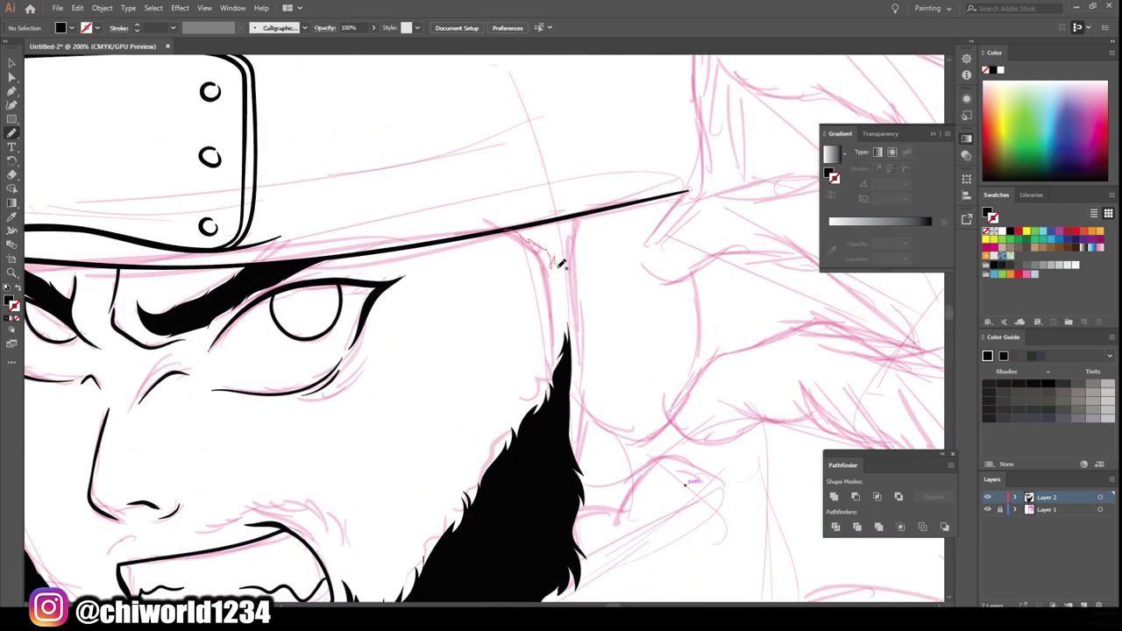
Hatch mustache strands along the upper lip.
scroll(692, 446, down, 3)
scroll(666, 441, up, 2)
scroll(666, 441, up, 2)
mouse_move(333, 358)
mouse_down()
mouse_move(342, 330)
mouse_move(422, 277)
mouse_up()
mouse_move(679, 289)
mouse_down()
mouse_move(604, 255)
mouse_move(491, 271)
mouse_move(507, 249)
mouse_move(631, 236)
mouse_move(693, 281)
mouse_up()
Return to outline strokes at 4 pt and draw the collar line below the beard.
scroll(526, 307, down, 3)
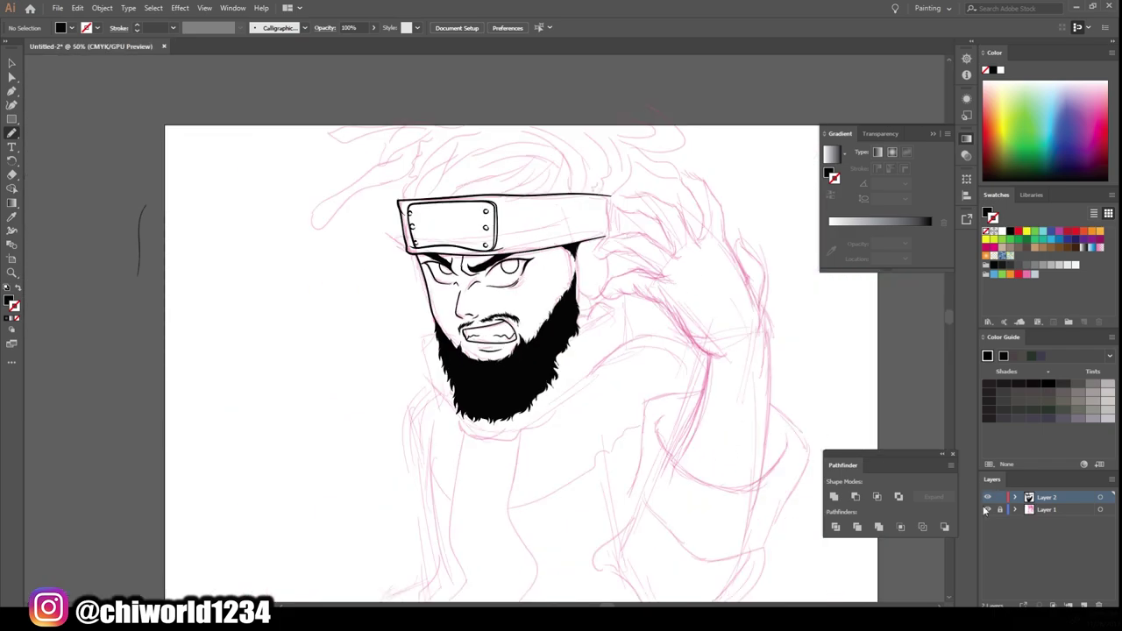
scroll(526, 307, up, 2)
scroll(743, 403, down, 3)
scroll(351, 404, up, 2)
click(172, 28)
mouse_move(349, 405)
mouse_down()
mouse_move(529, 429)
mouse_move(525, 379)
mouse_up()
click(180, 120)
scroll(628, 393, right, 4)
scroll(628, 394, up, 1)
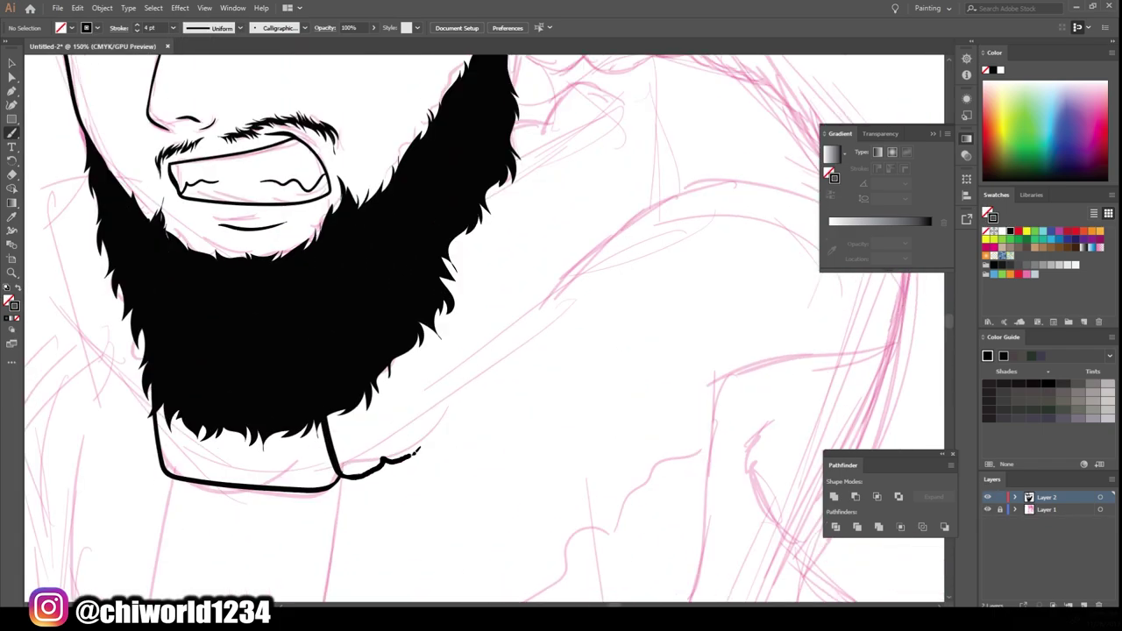
Draw the scalloped collar edges on both sides and the long contour lines below.
drag(340, 477, 539, 321)
scroll(539, 320, left, 4)
scroll(539, 321, up, 1)
drag(473, 517, 325, 105)
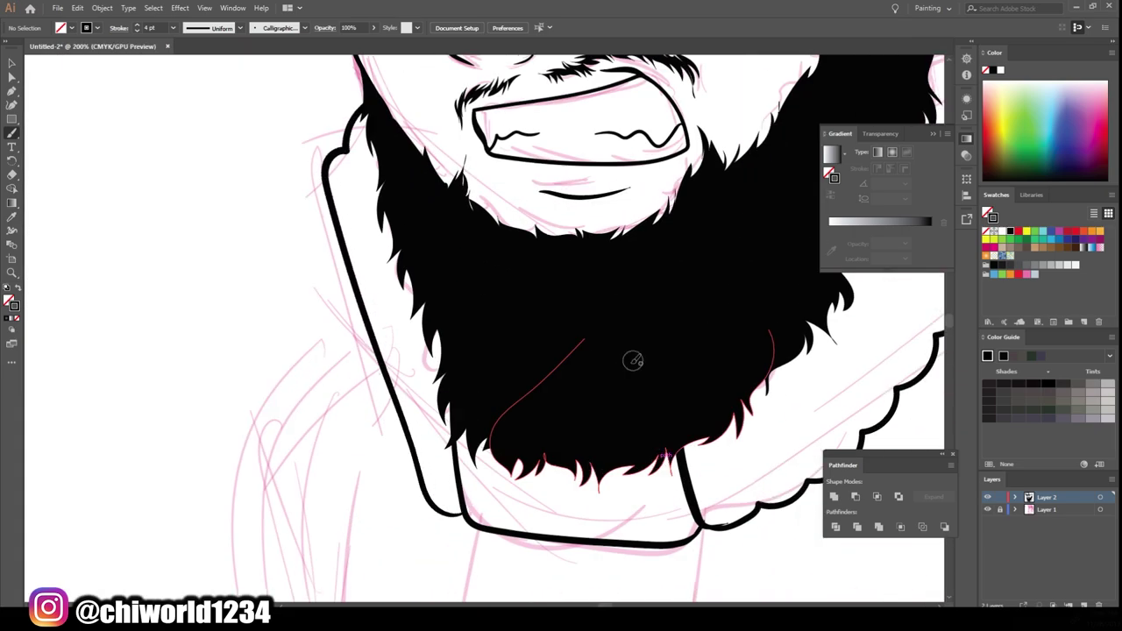
scroll(631, 358, down, 5)
scroll(679, 377, down, 1)
drag(337, 461, 653, 463)
drag(524, 482, 519, 101)
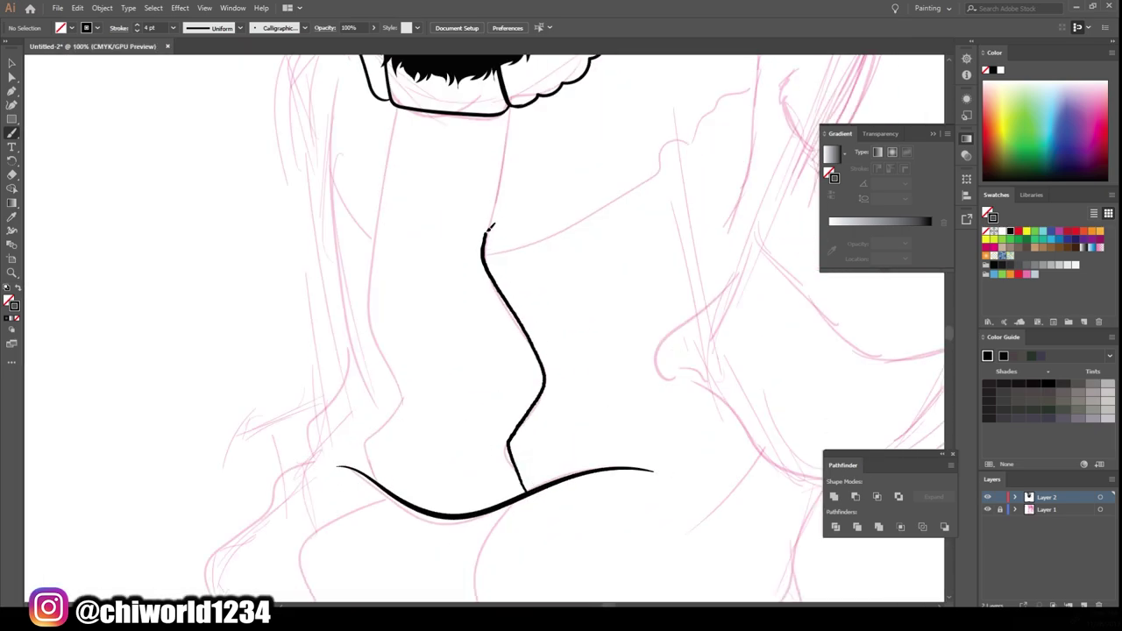
scroll(386, 528, up, 2)
Draw the jacket front line and its inner seam down to the hem, undoing the stray stroke.
drag(387, 527, 368, 320)
scroll(654, 535, left, 3)
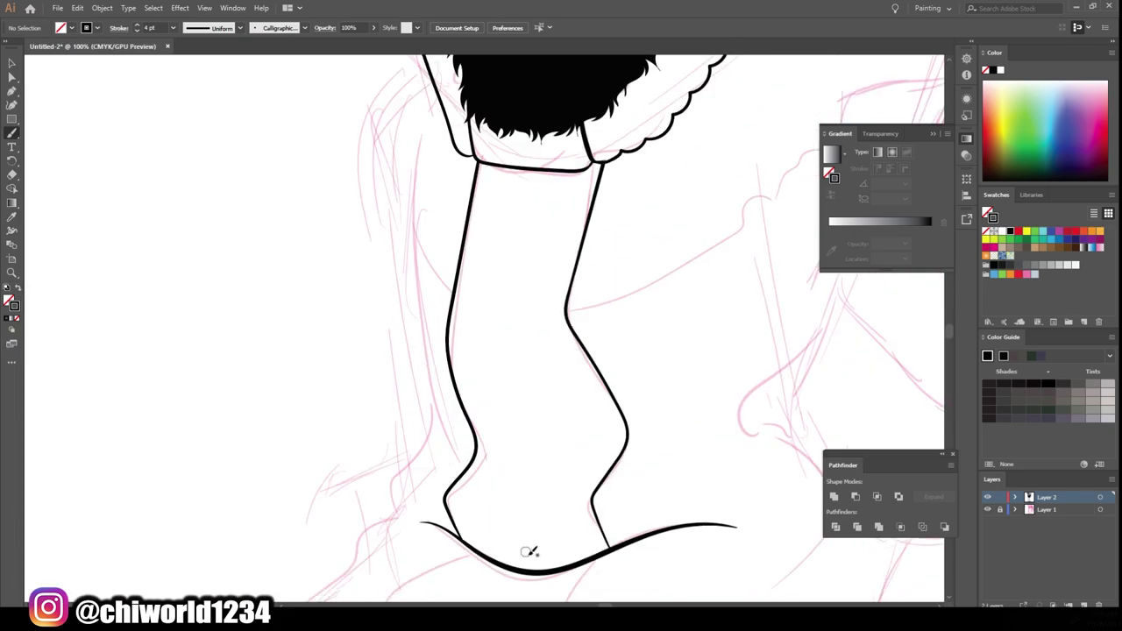
drag(549, 168, 563, 424)
drag(516, 484, 517, 568)
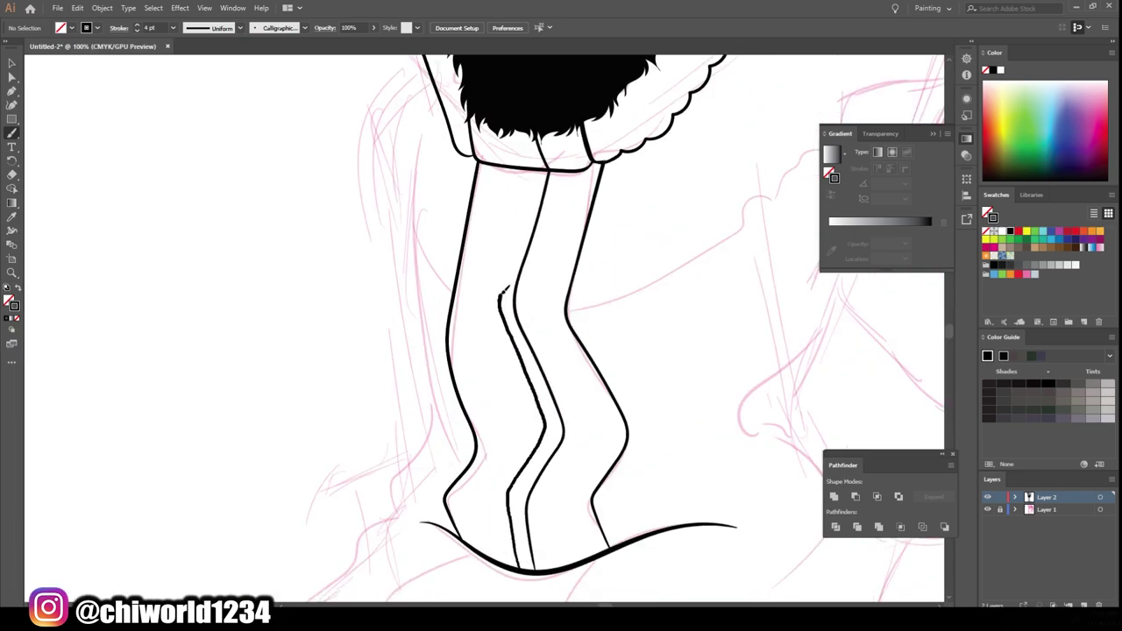
key(ctrl+z)
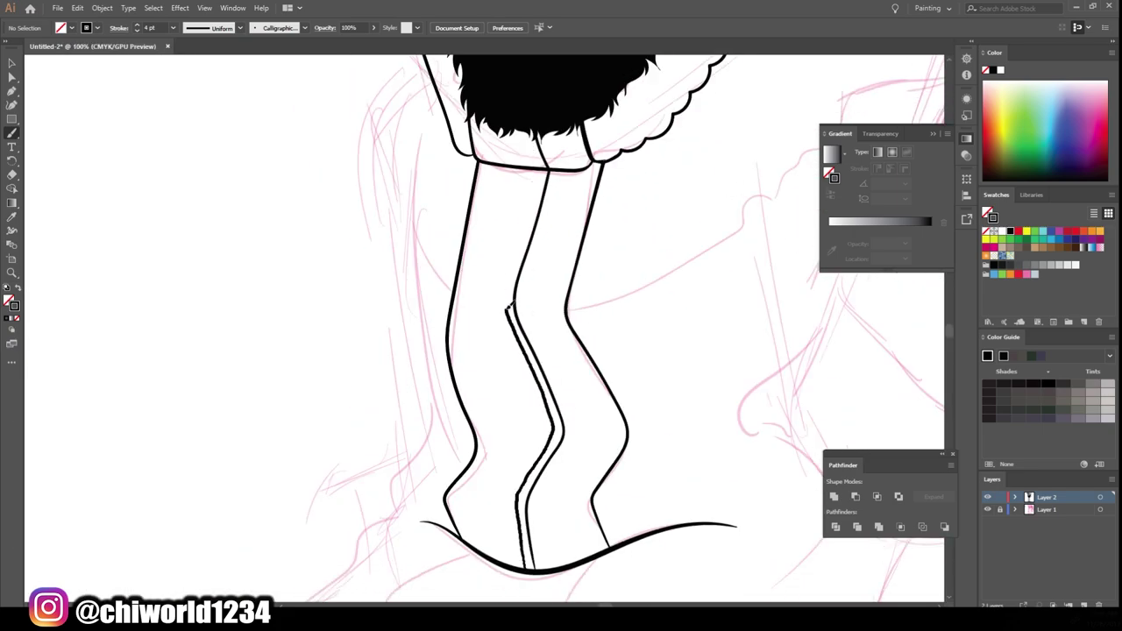
scroll(524, 122, down, 3)
scroll(418, 220, up, 5)
Start the shoulder contour and trace the finger strokes gripping the head.
drag(413, 234, 673, 450)
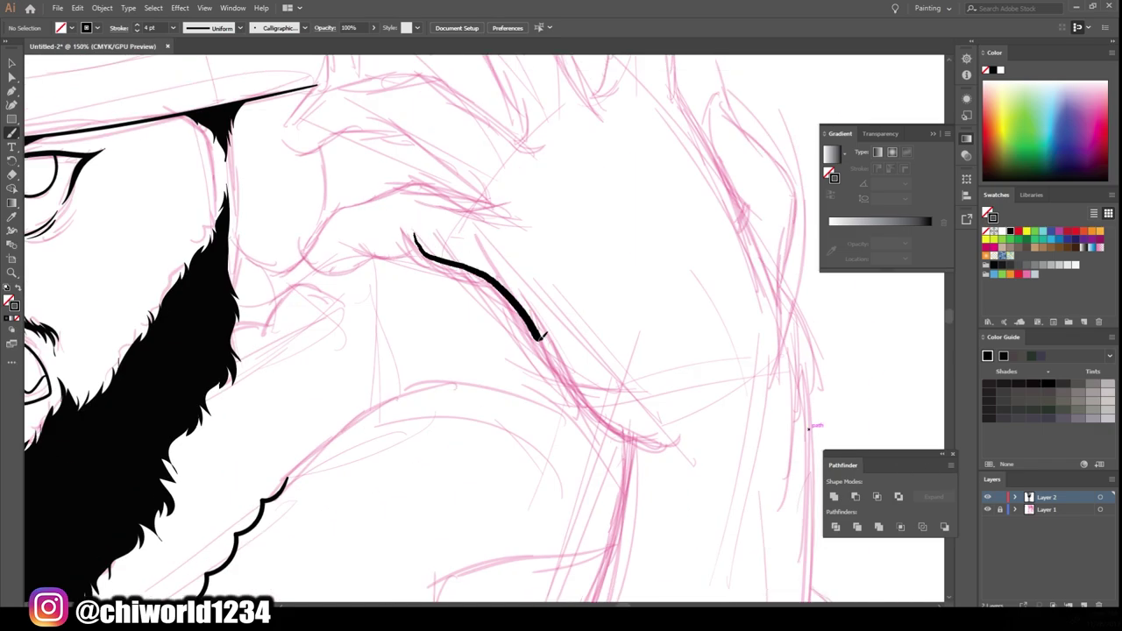
scroll(404, 297, up, 1)
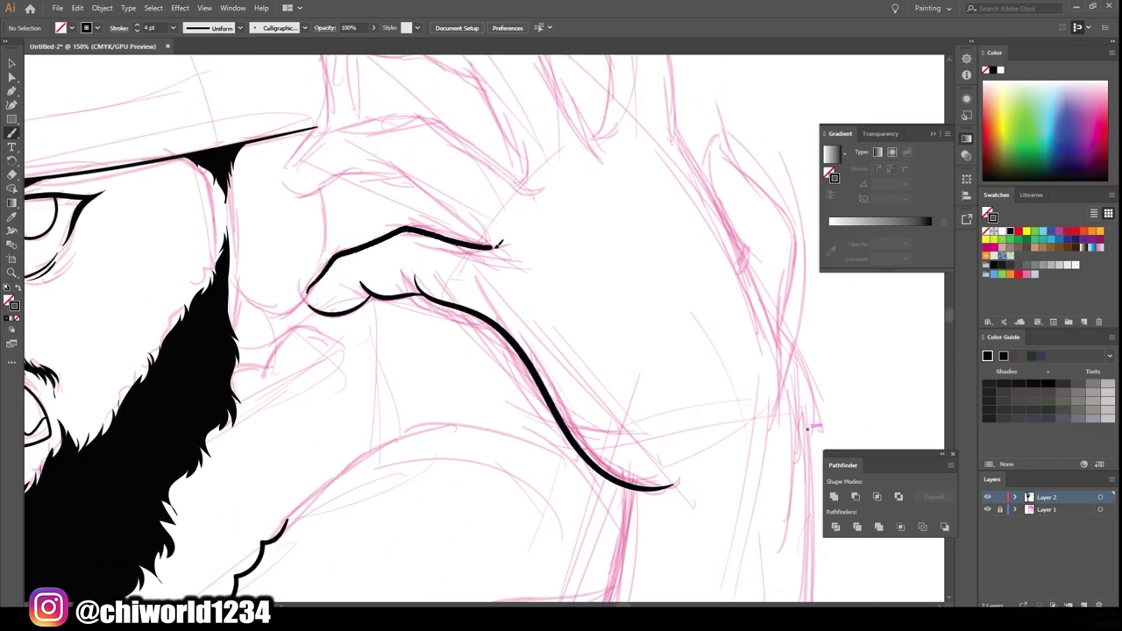
scroll(499, 244, up, 2)
drag(383, 189, 542, 268)
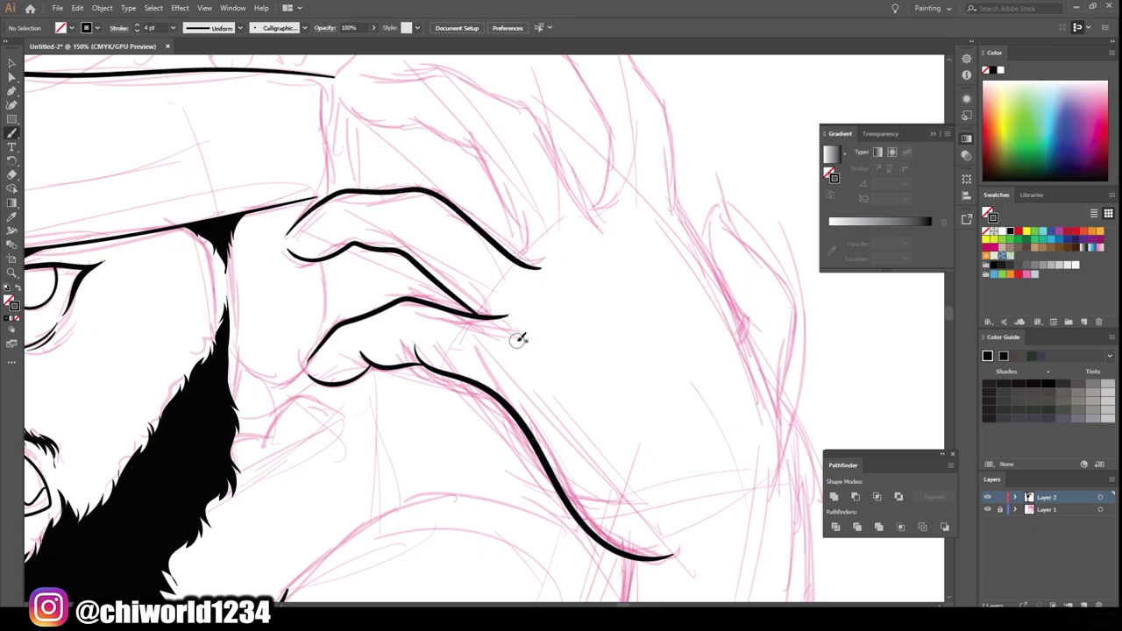
scroll(725, 397, up, 5)
drag(423, 306, 517, 448)
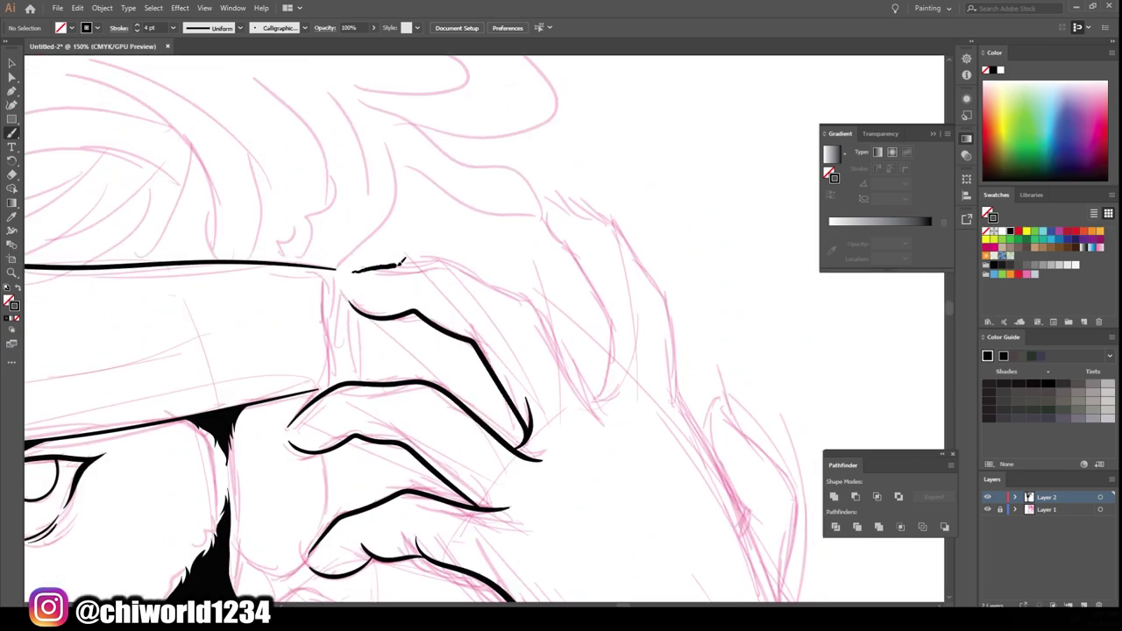
mouse_move(404, 260)
mouse_down()
mouse_move(613, 403)
mouse_move(519, 202)
mouse_up()
key(ctrl+minus)
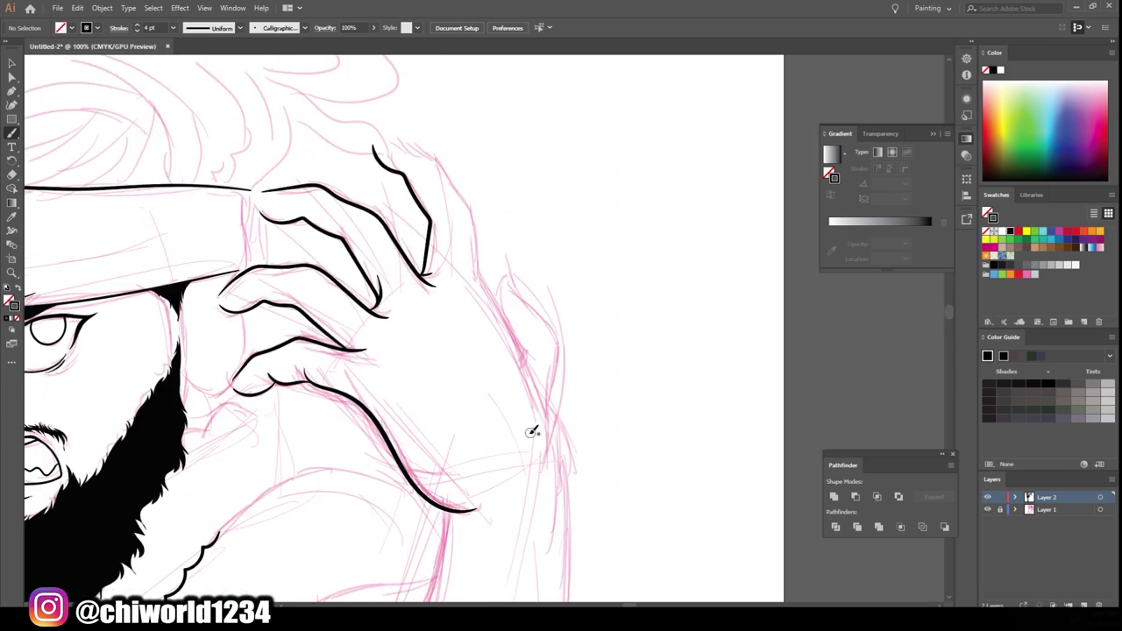
key(ctrl+minus)
scroll(663, 398, up, 3)
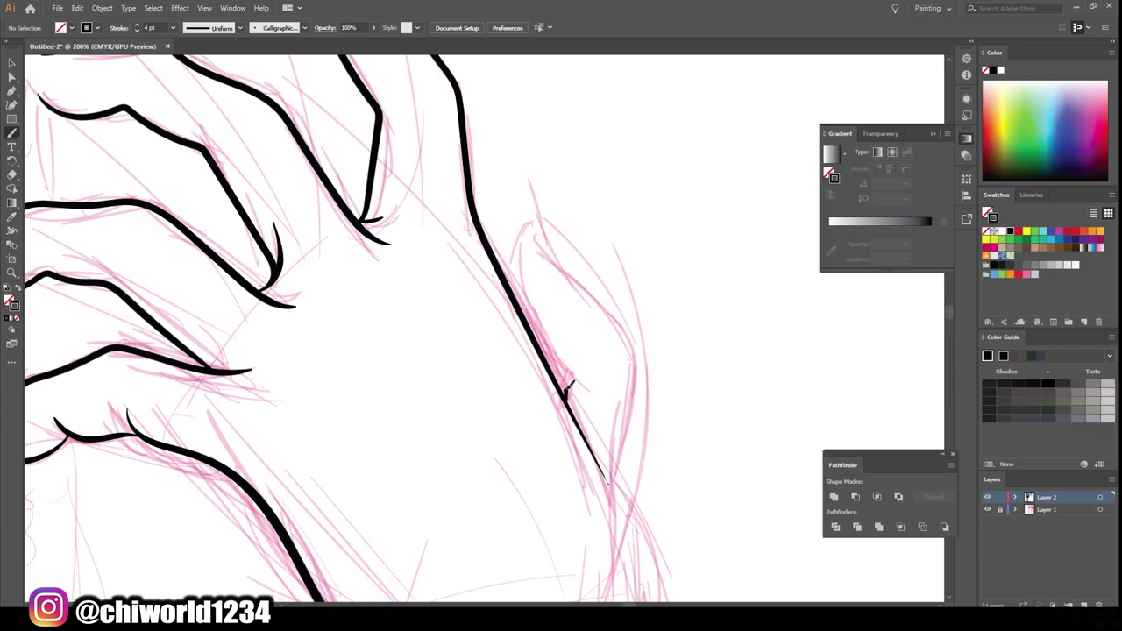
Trace both forearm contours and join them with a rounded bottom curve.
drag(536, 243, 650, 378)
key(ctrl+minus)
scroll(691, 521, down, 1)
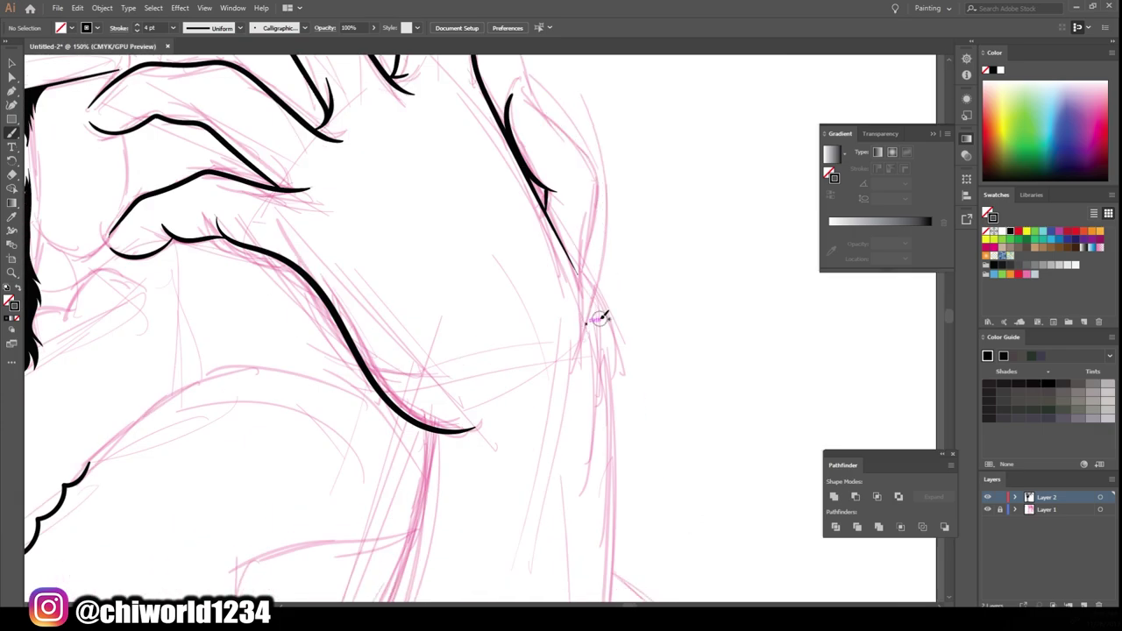
scroll(589, 322, down, 1)
drag(603, 263, 612, 501)
key(ctrl+minus)
scroll(596, 546, up, 3)
drag(432, 180, 587, 513)
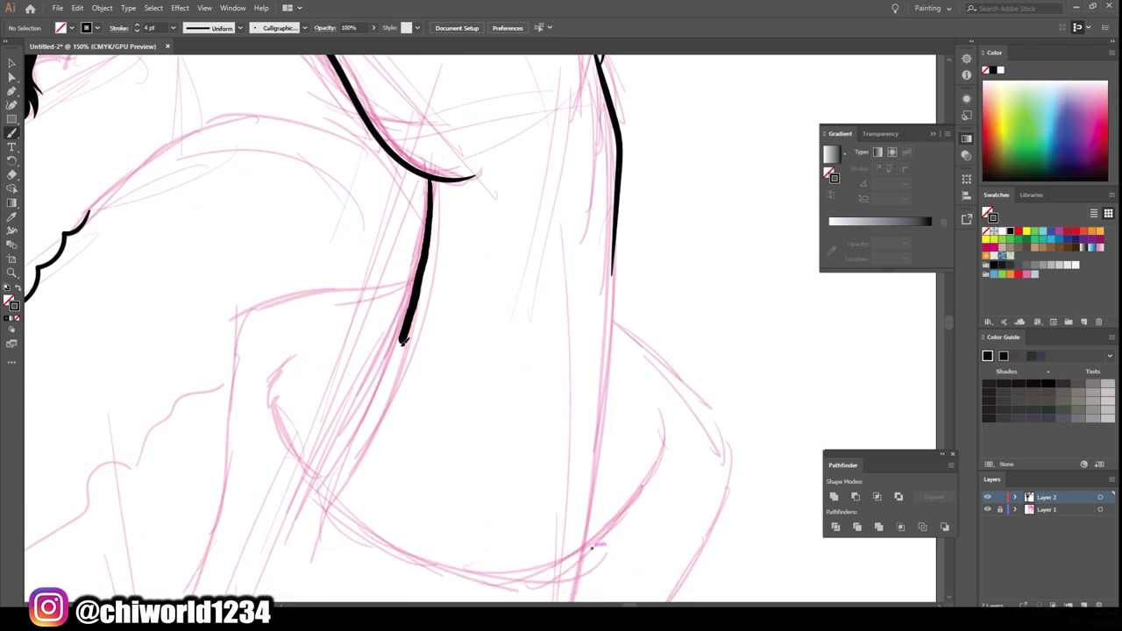
drag(612, 263, 582, 524)
key(ctrl+minus)
Outline the sleeve's left and right sides and add the folded cuff line.
scroll(740, 365, up, 3)
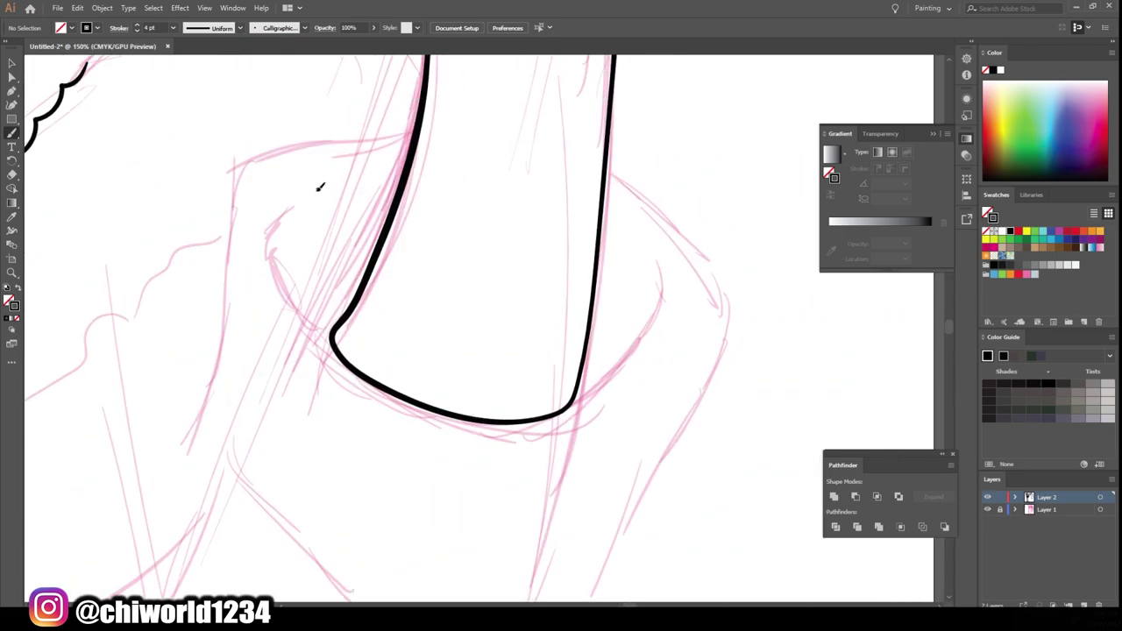
mouse_move(318, 188)
mouse_down()
mouse_move(577, 406)
mouse_move(643, 252)
mouse_up()
drag(366, 139, 215, 469)
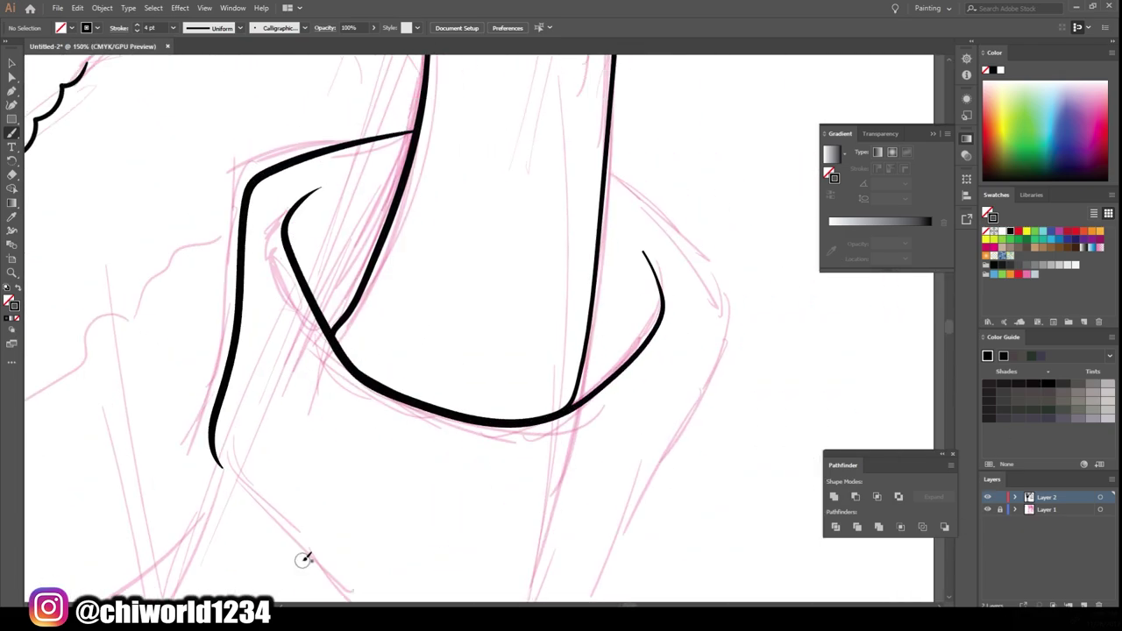
key(ctrl+minus)
scroll(479, 504, up, 3)
mouse_move(607, 87)
mouse_down()
mouse_move(634, 458)
mouse_move(268, 426)
mouse_move(218, 353)
mouse_up()
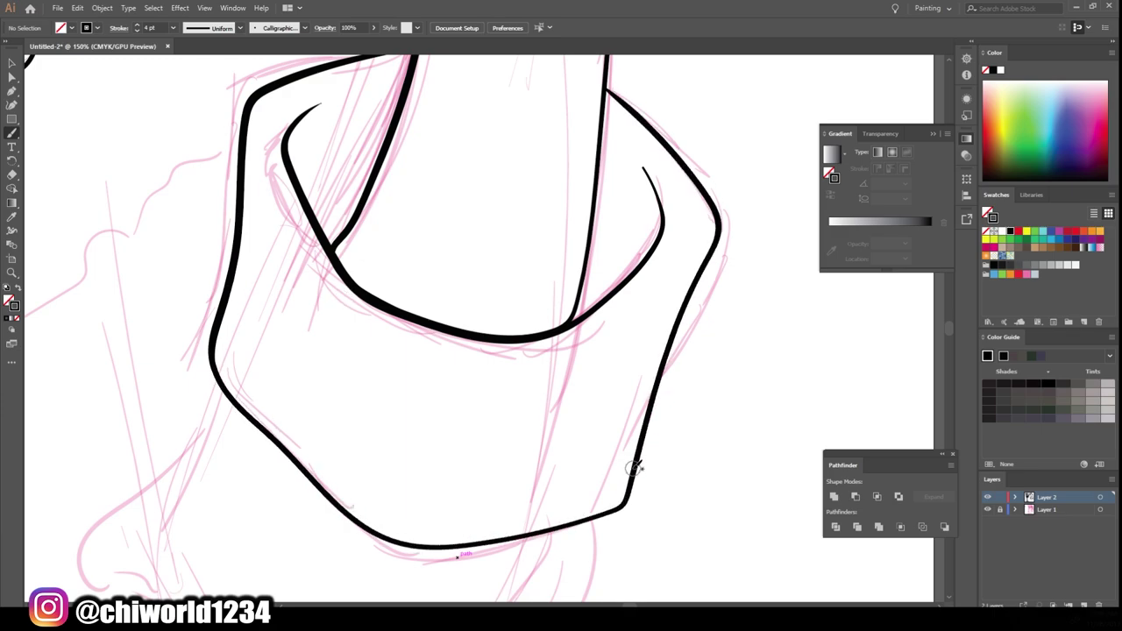
drag(631, 463, 230, 305)
key(ctrl+0)
key(ctrl+1)
Trace the sleeve's lower curve, join it up, and draw the jacket side line toward the sleeve.
scroll(753, 382, down, 3)
drag(753, 382, 684, 471)
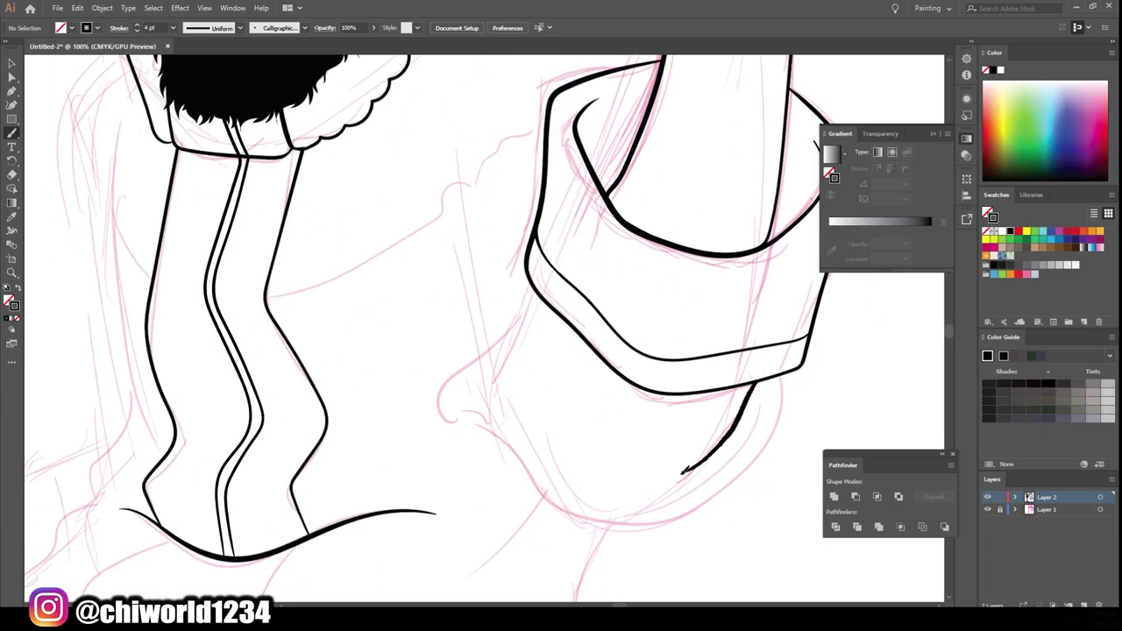
drag(675, 514, 496, 429)
drag(516, 322, 529, 273)
scroll(529, 274, up, 3)
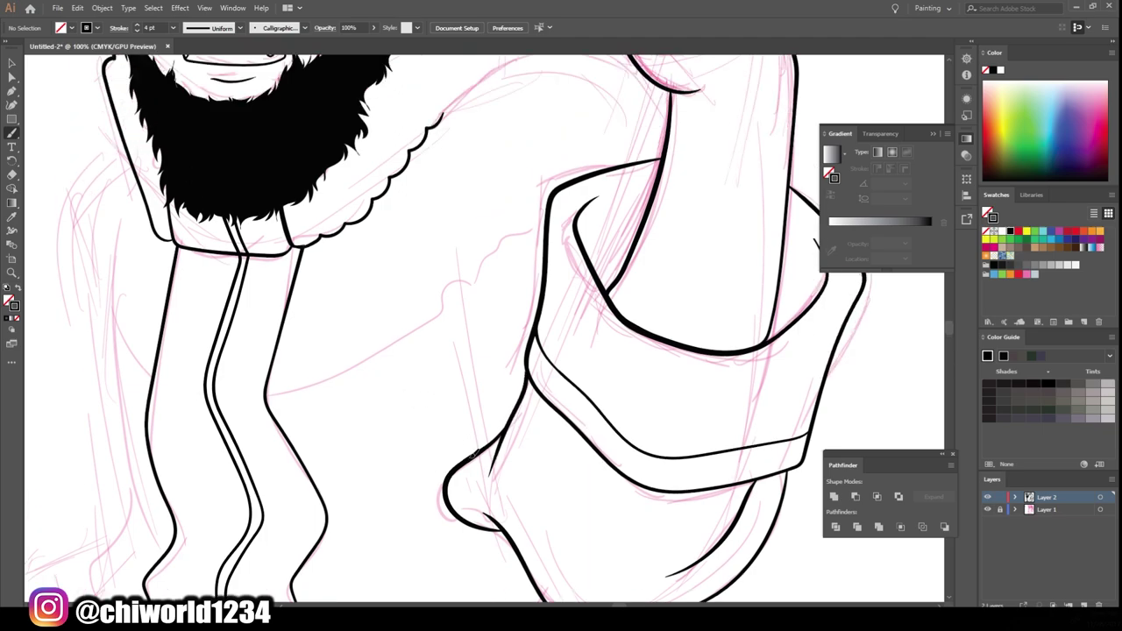
scroll(449, 291, up, 2)
drag(451, 336, 543, 279)
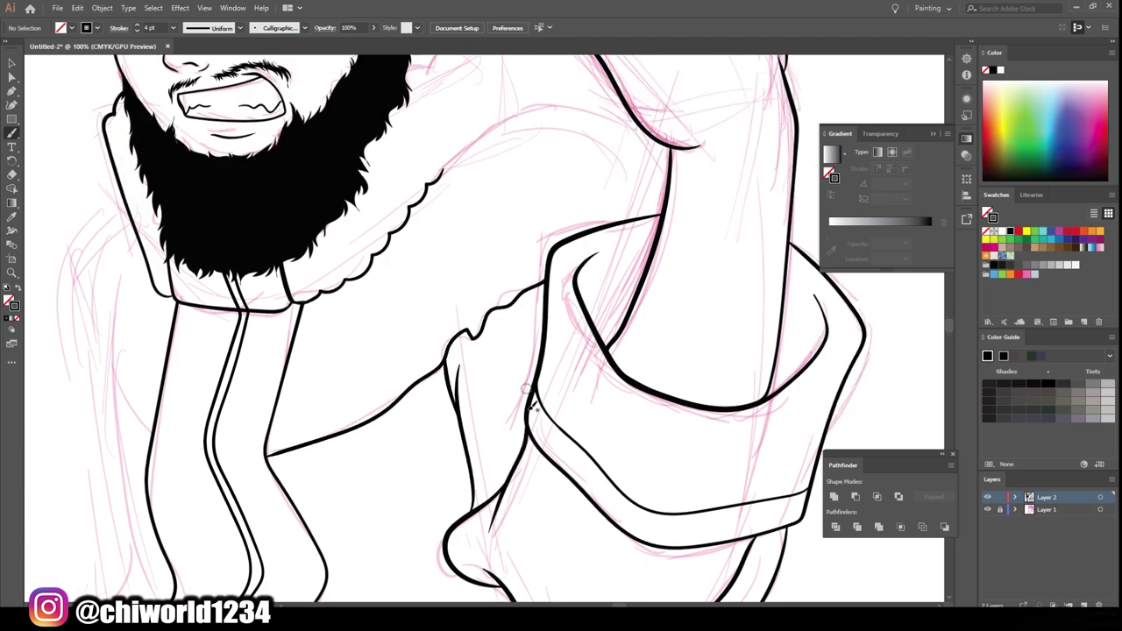
scroll(695, 532, up, 2)
scroll(696, 531, up, 1)
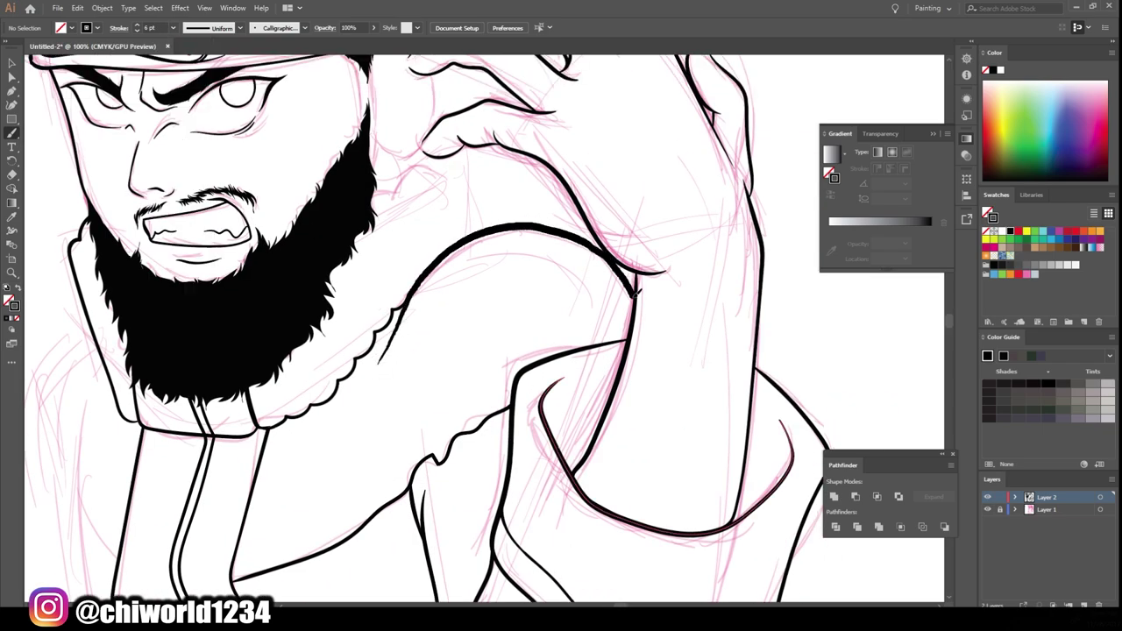
Ink the jacket bottom's outline, extending it left and wrapping it into the bottom edge.
scroll(636, 286, up, 2)
key(ctrl+0)
scroll(777, 505, up, 5)
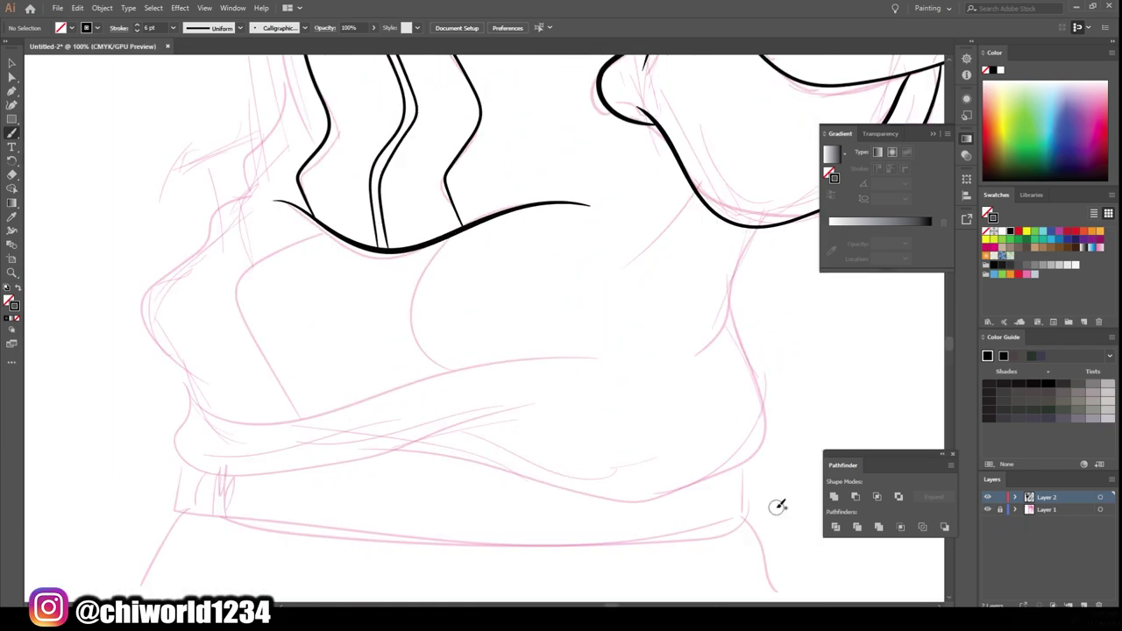
scroll(173, 433, up, 1)
scroll(248, 313, up, 1)
scroll(275, 288, up, 1)
scroll(268, 280, up, 3)
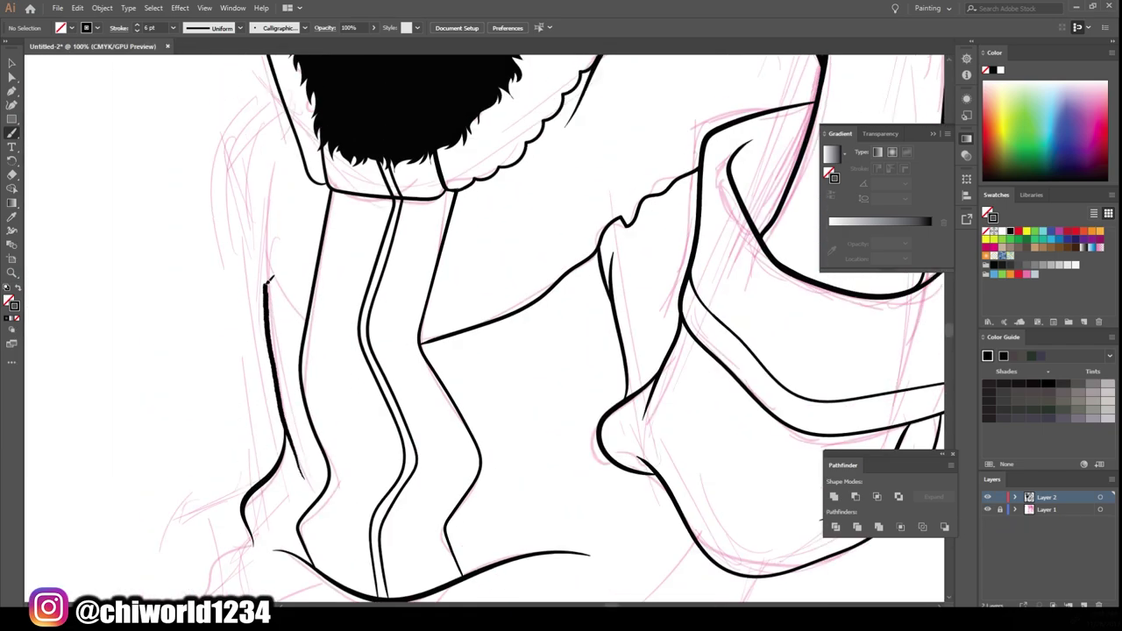
scroll(659, 481, down, 4)
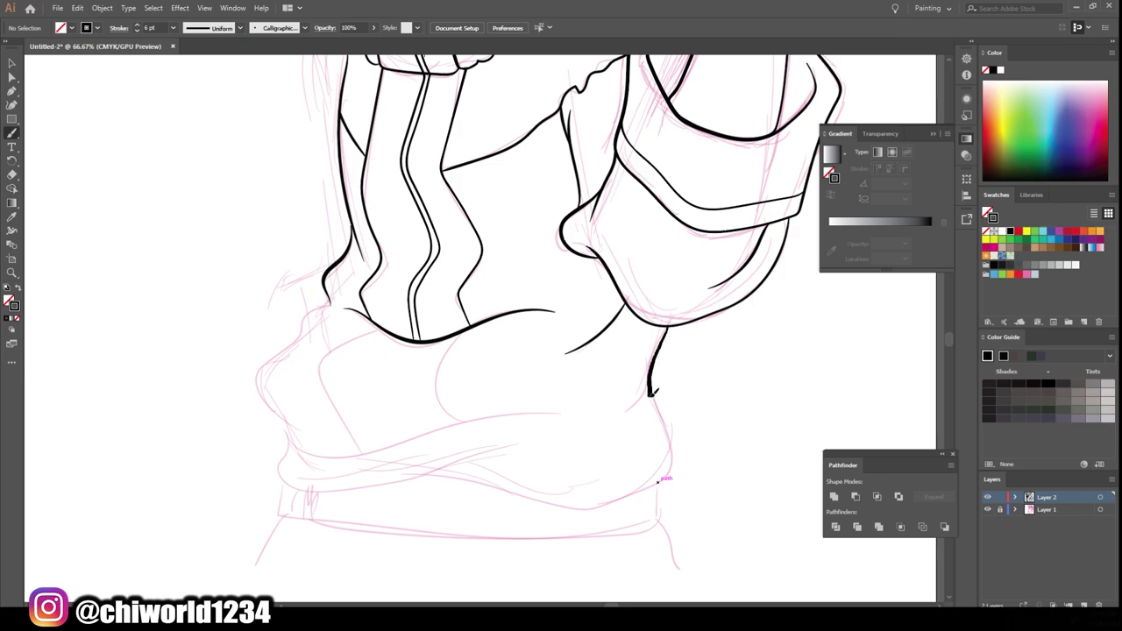
drag(625, 502, 422, 517)
key(ctrl+0)
scroll(275, 363, up, 3)
drag(271, 364, 349, 165)
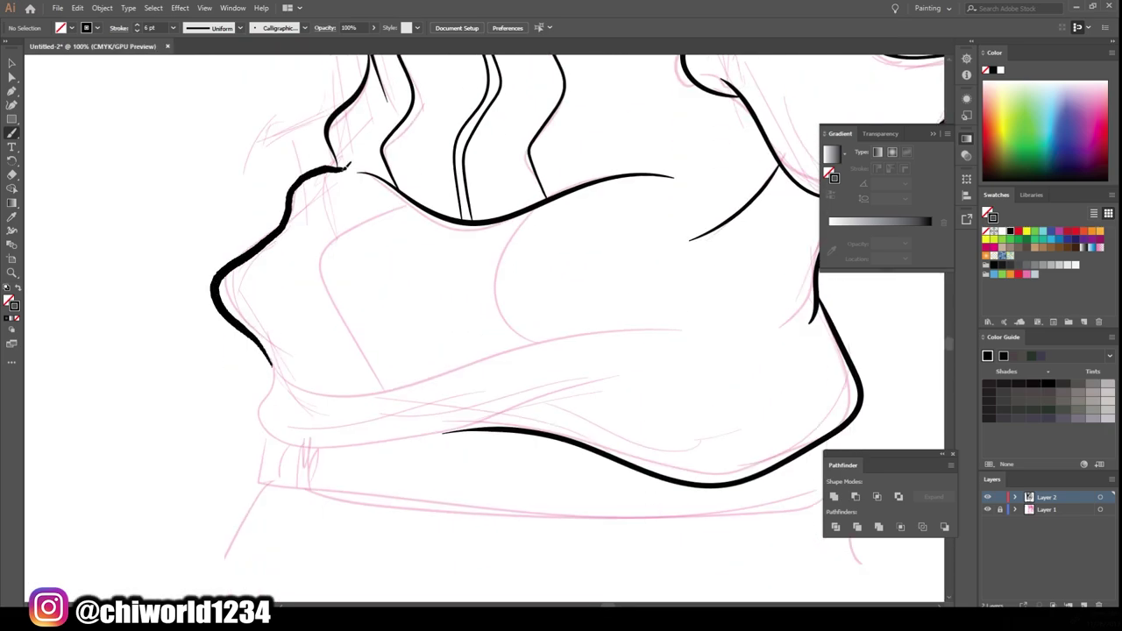
drag(262, 342, 443, 432)
Add inner fold lines and a curved fold rising from the jacket hem.
drag(281, 380, 693, 385)
drag(675, 316, 513, 333)
scroll(513, 416, up, 2)
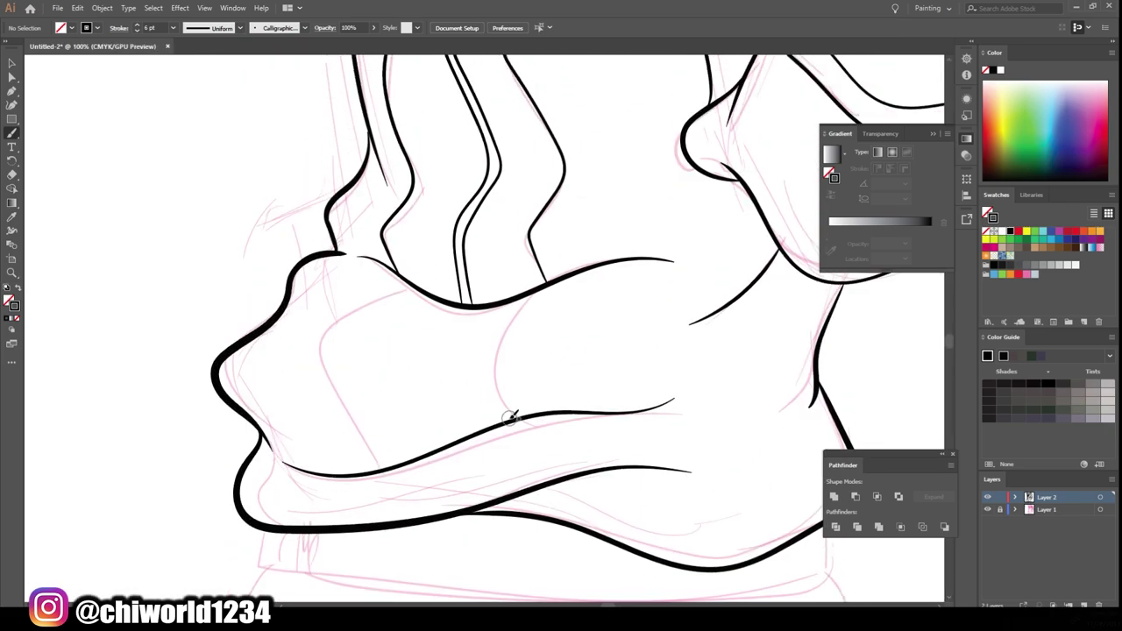
drag(379, 469, 402, 276)
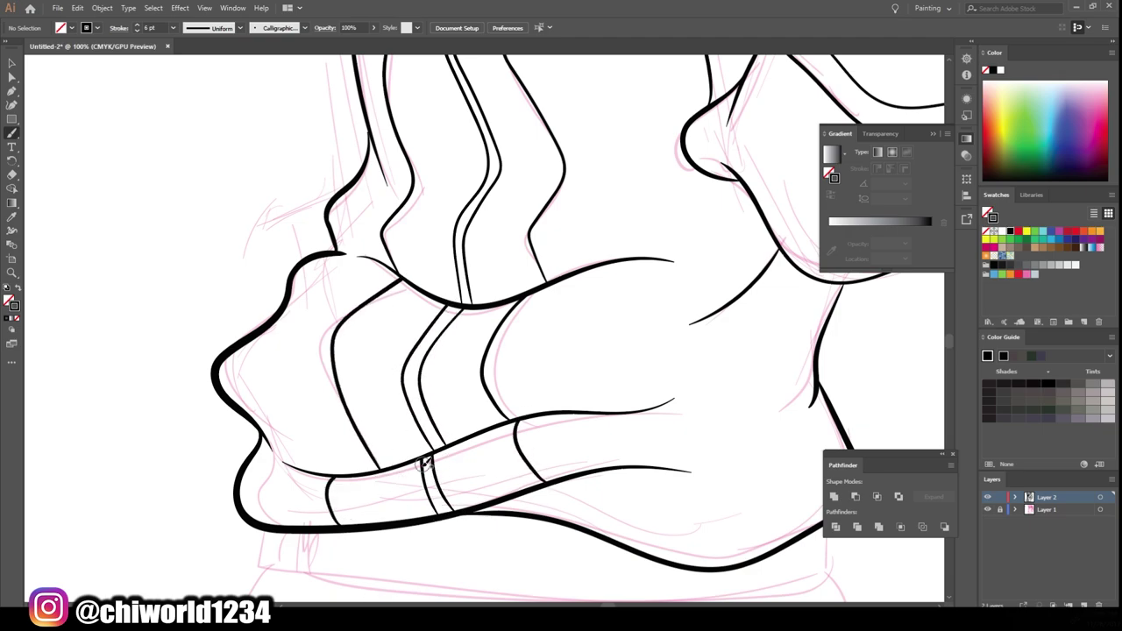
Ink the raised hand's fingertips, finger edges and a short palm crease.
key(ctrl+0)
scroll(646, 546, up, 3)
scroll(616, 557, up, 2)
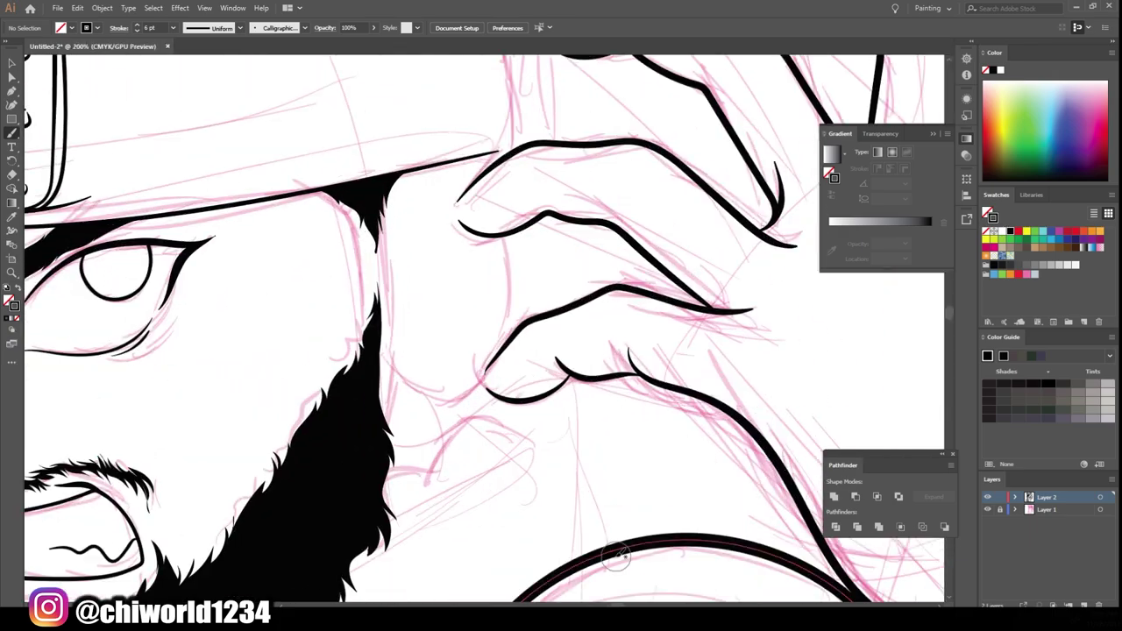
scroll(524, 355, up, 3)
drag(491, 302, 489, 326)
scroll(524, 355, up, 3)
drag(569, 229, 543, 232)
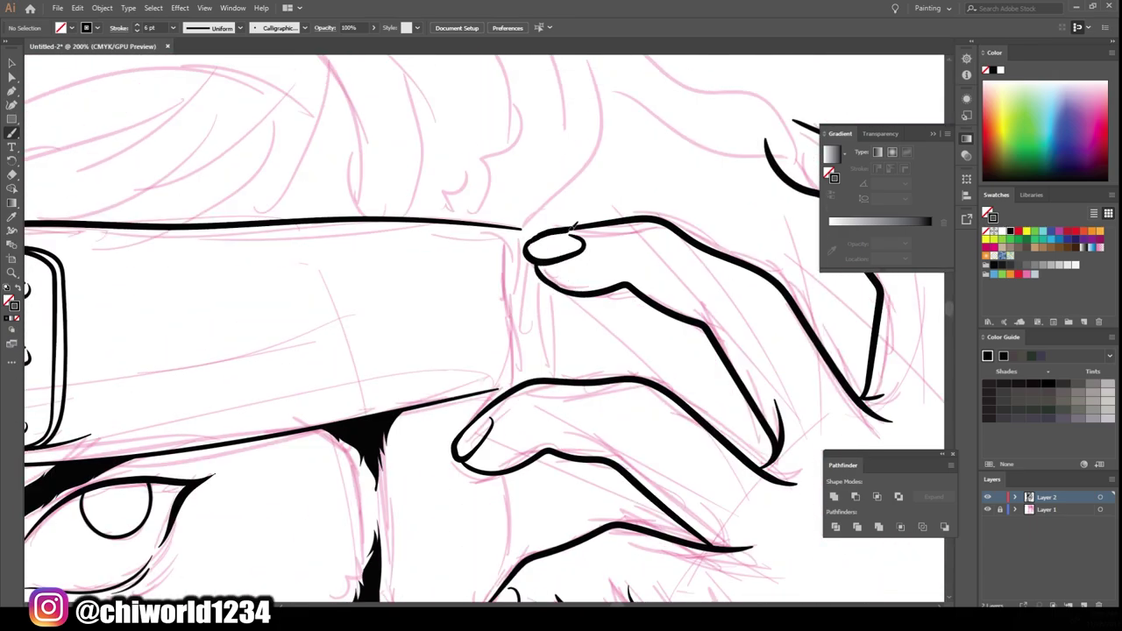
scroll(574, 226, up, 2)
drag(579, 351, 494, 388)
key(ctrl+0)
scroll(709, 483, up, 3)
drag(578, 423, 543, 362)
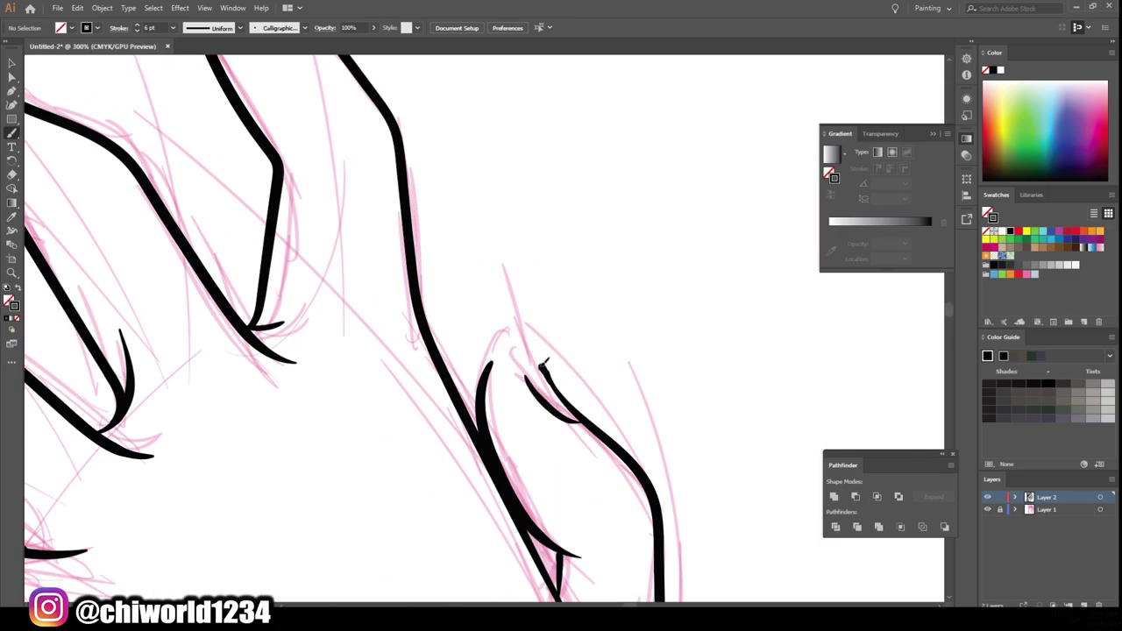
scroll(575, 538, down, 2)
drag(454, 355, 492, 420)
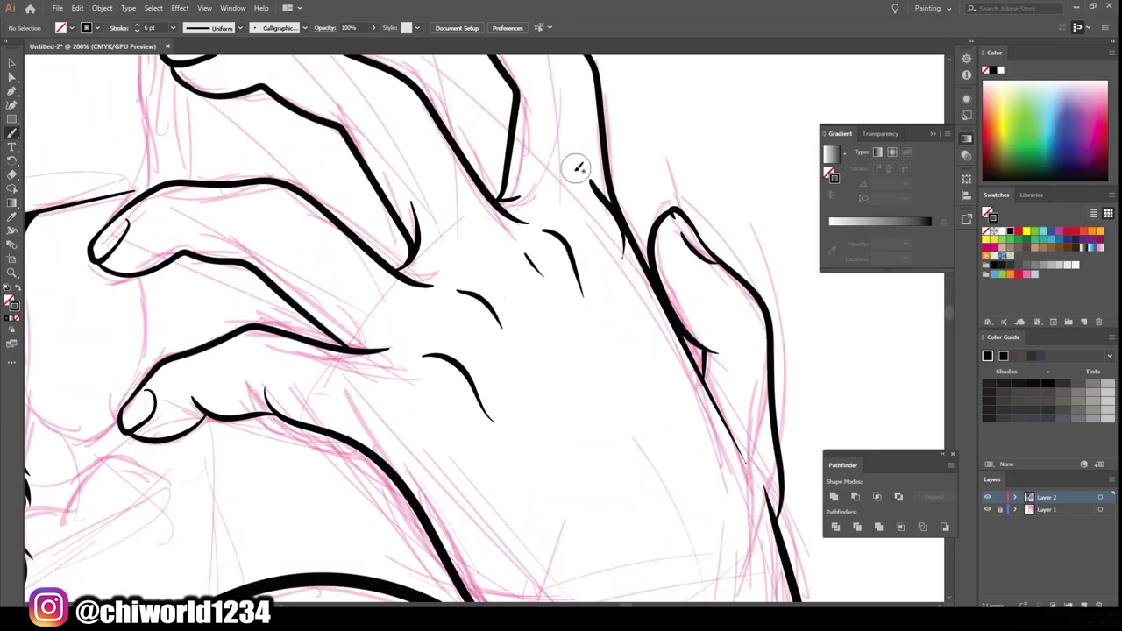
Ink a finger edge, the curved knuckle lines, and the headband's top edge.
key(ctrl+0)
scroll(703, 330, up, 2)
scroll(726, 412, up, 2)
drag(627, 457, 582, 297)
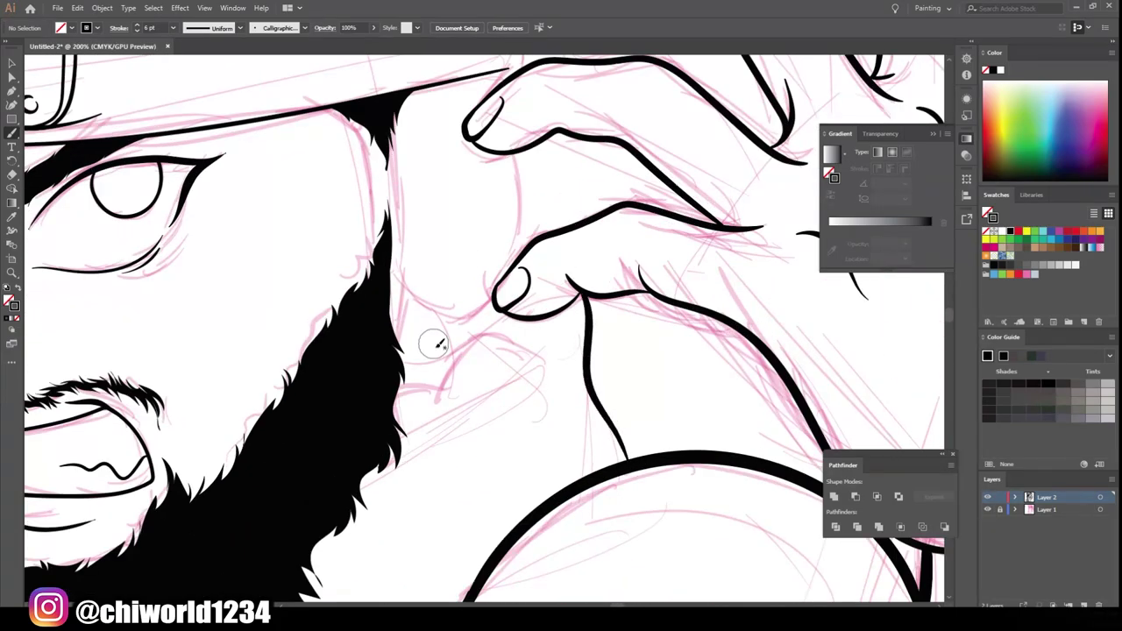
scroll(483, 329, up, 3)
drag(405, 392, 515, 253)
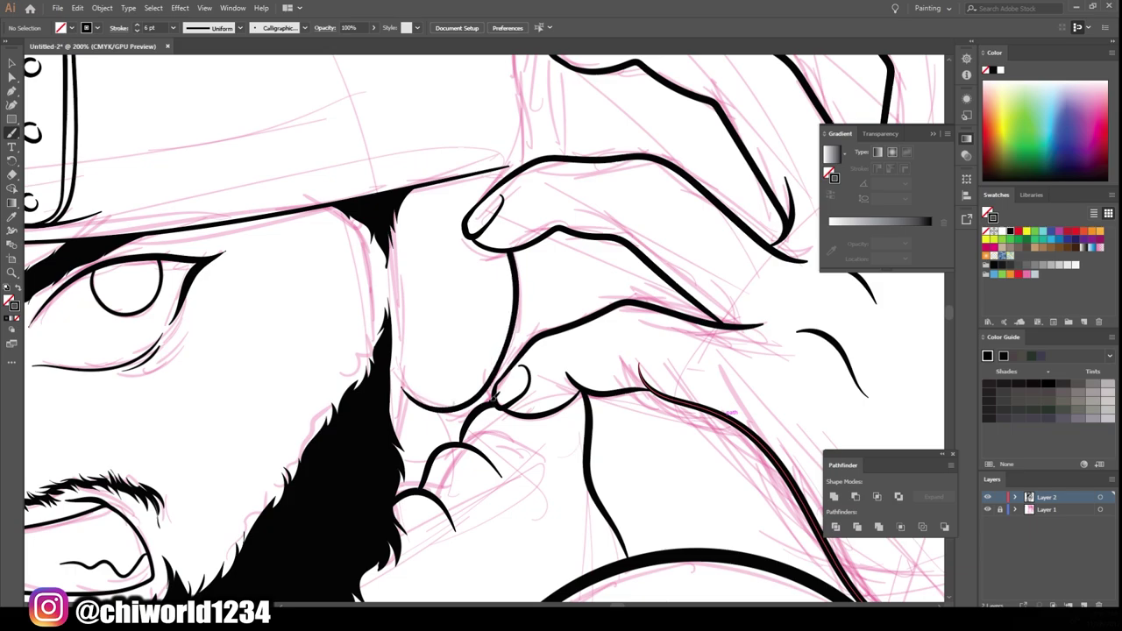
scroll(467, 399, up, 2)
drag(495, 305, 553, 92)
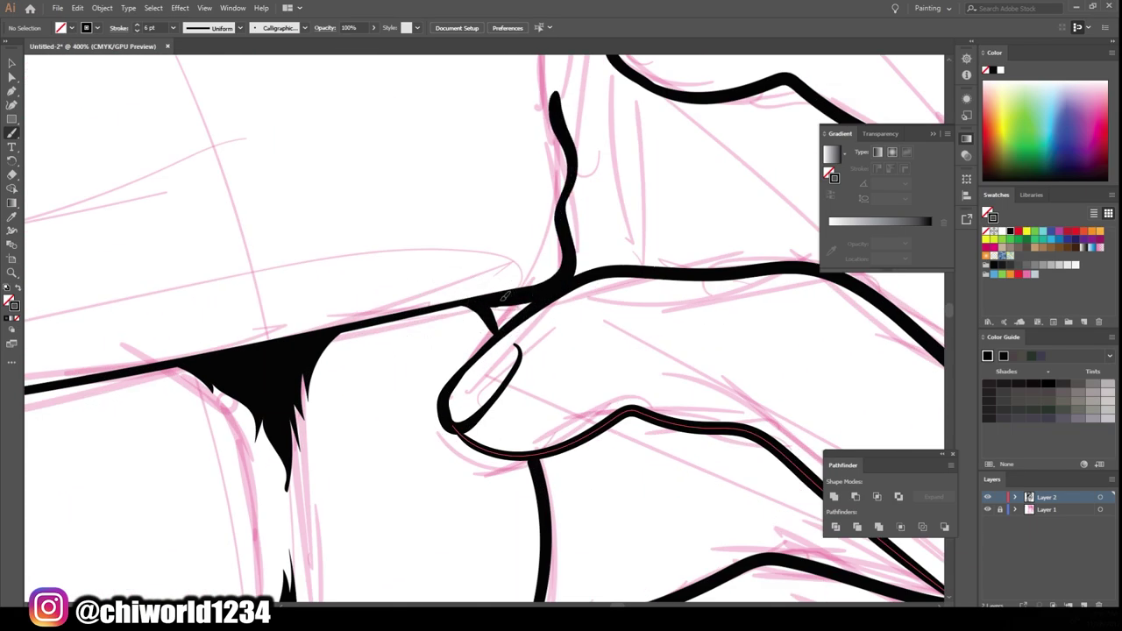
scroll(526, 307, down, 2)
scroll(613, 333, up, 1)
drag(666, 326, 378, 315)
Extend the upper hair line right and add a stroke below the headband's left corner.
scroll(707, 330, down, 2)
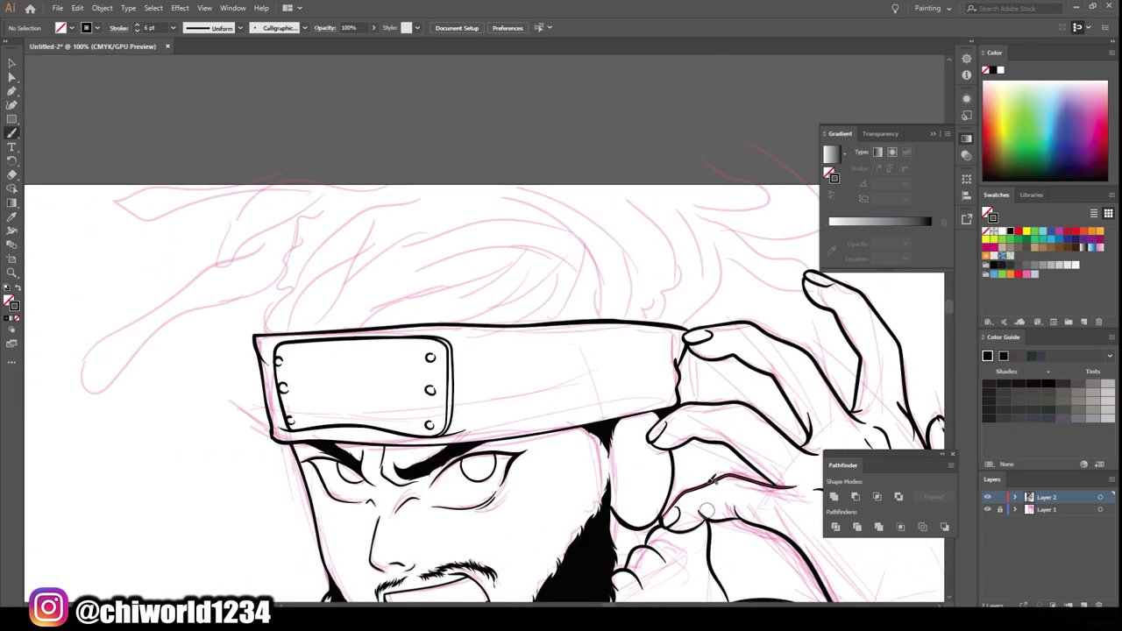
drag(436, 231, 557, 226)
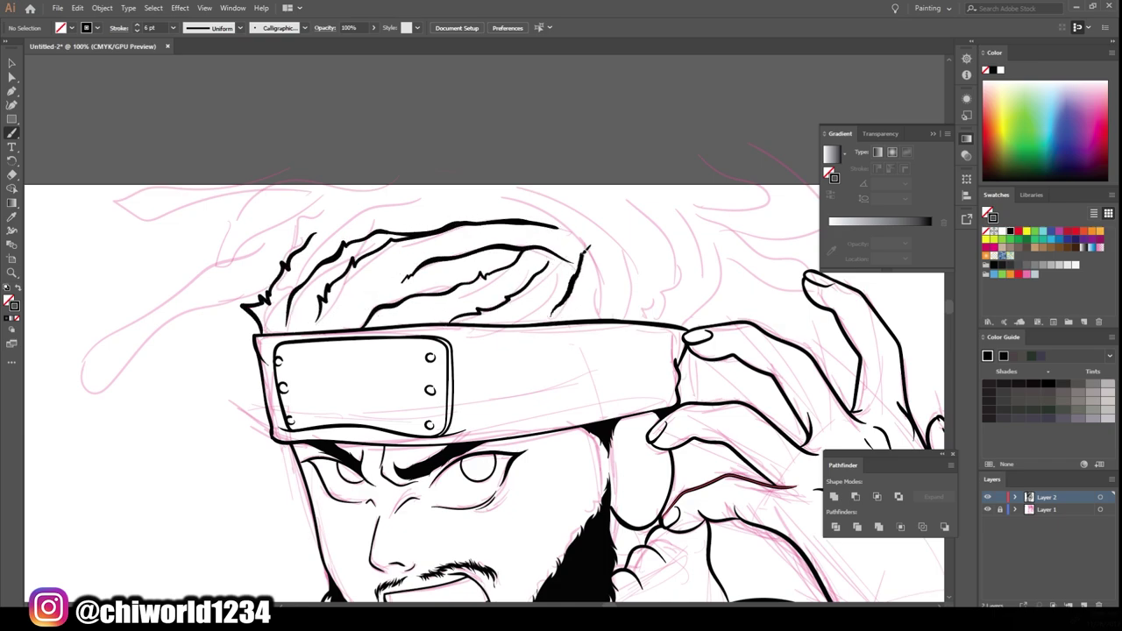
scroll(526, 350, down, 1)
scroll(525, 351, up, 1)
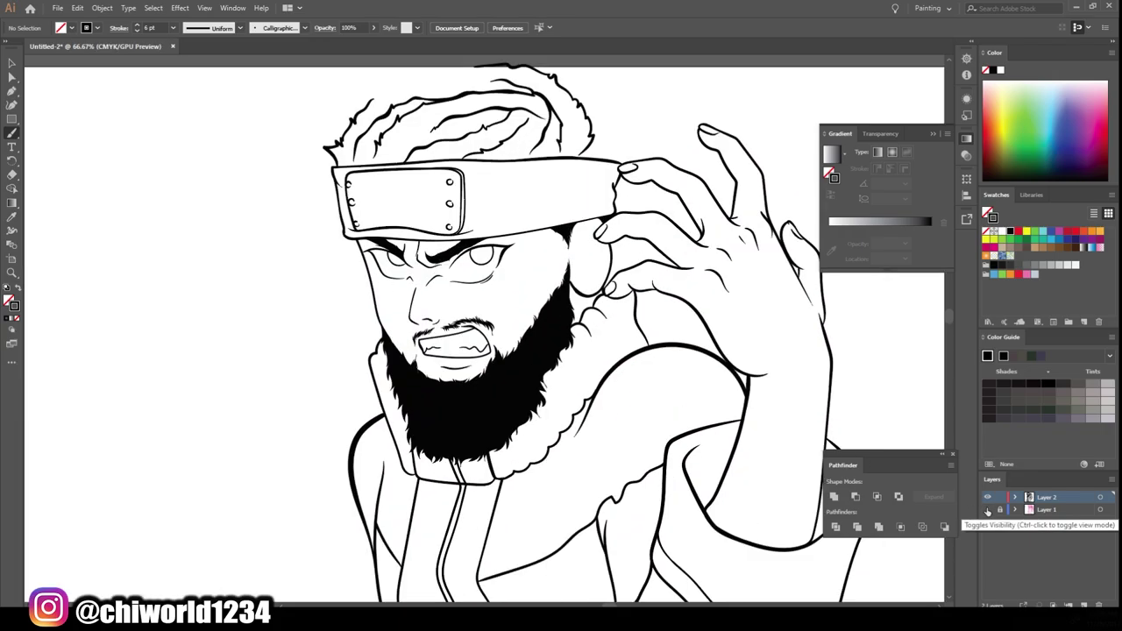
scroll(438, 307, up, 1)
drag(338, 379, 281, 407)
scroll(327, 368, down, 1)
scroll(328, 368, up, 1)
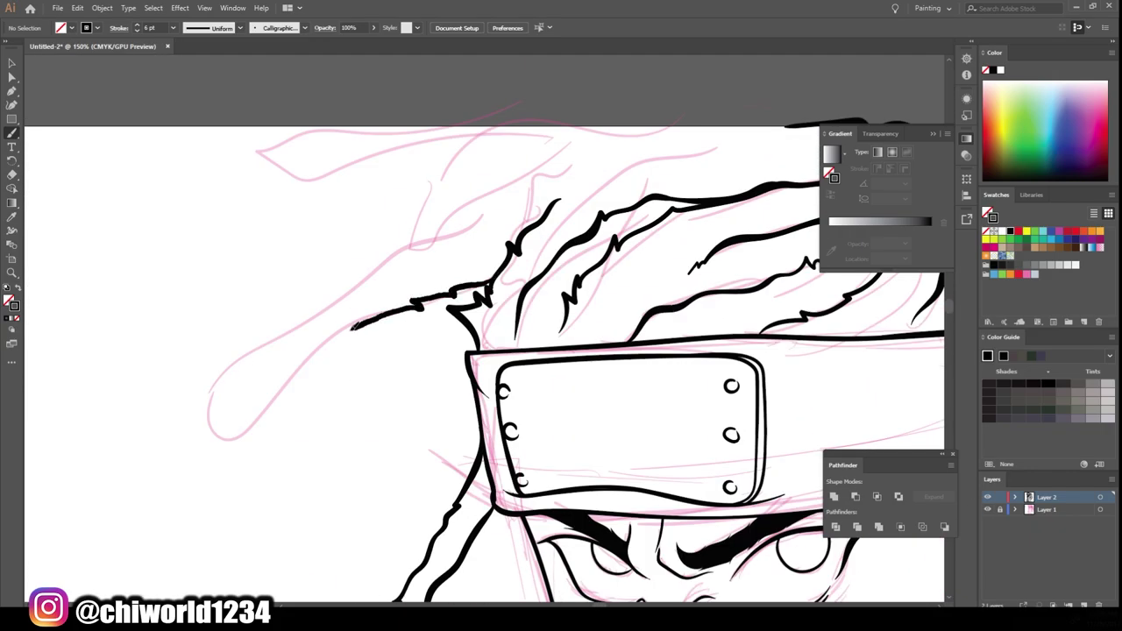
Brush spiky dreadlock strands and a long line across the top of the hair.
mouse_move(491, 285)
mouse_down()
mouse_move(123, 464)
mouse_move(482, 224)
mouse_up()
scroll(482, 225, right, 5)
scroll(482, 224, up, 1)
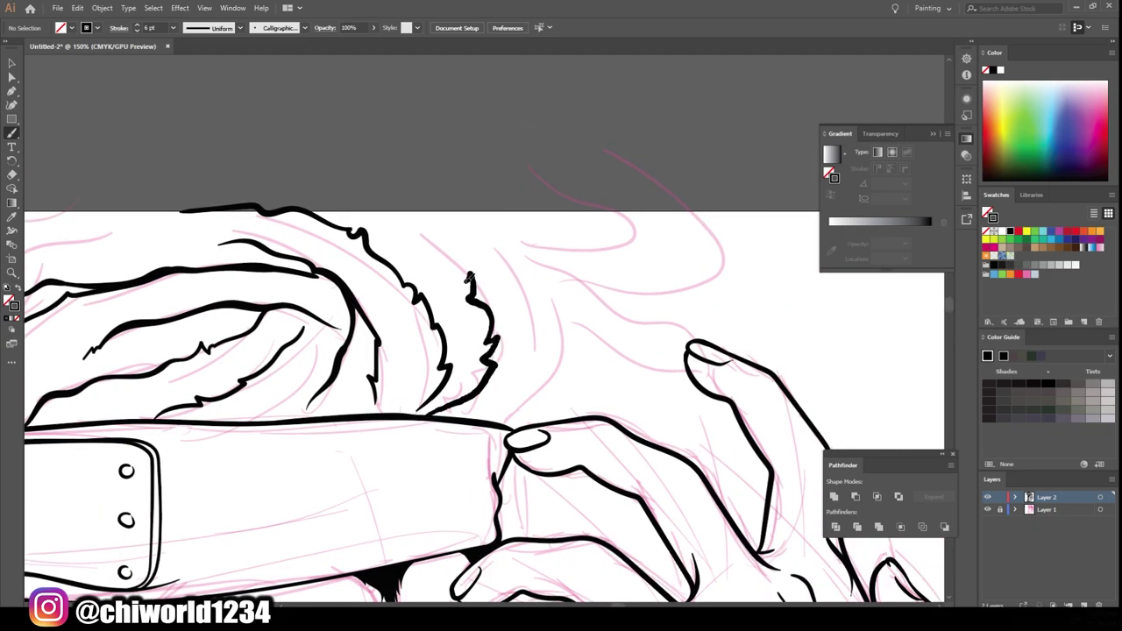
mouse_move(517, 422)
mouse_down()
mouse_move(565, 359)
mouse_move(488, 215)
mouse_move(421, 191)
mouse_up()
drag(566, 348, 664, 377)
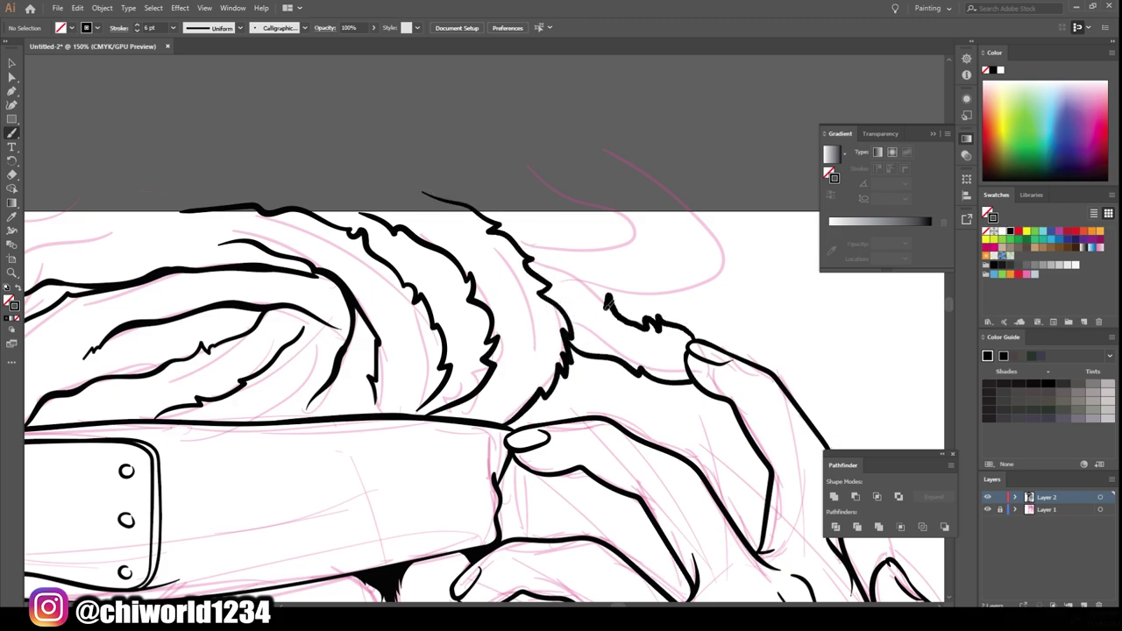
mouse_move(606, 303)
mouse_down()
mouse_move(680, 267)
mouse_move(447, 171)
mouse_up()
drag(596, 263, 473, 210)
scroll(323, 301, down, 1)
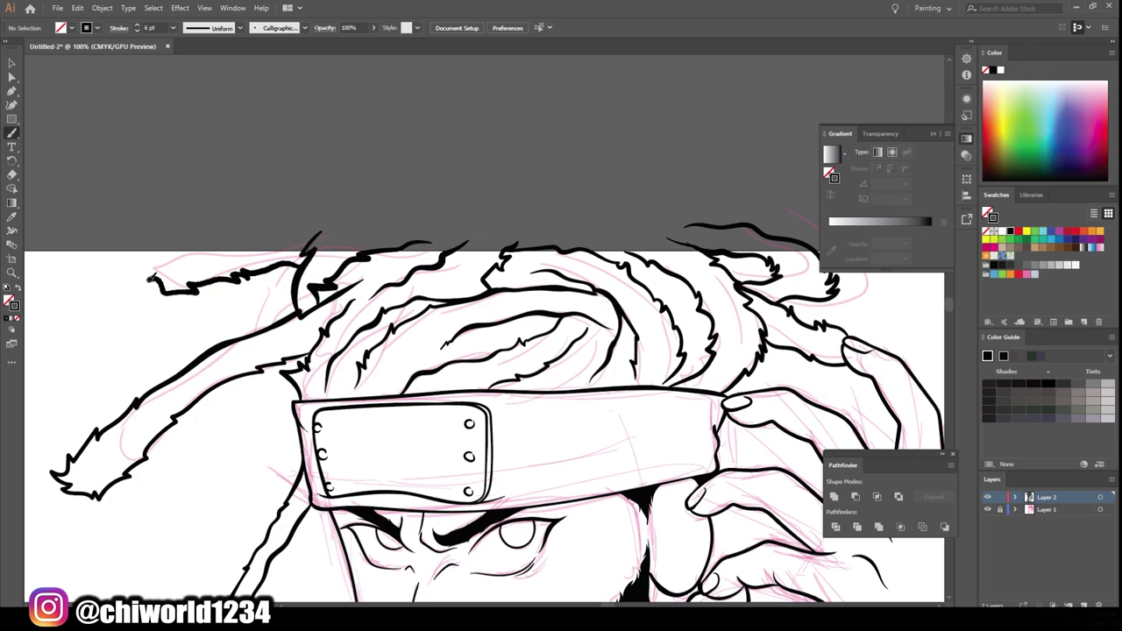
drag(151, 279, 780, 223)
Ink the jacket's waistband outline.
scroll(790, 368, down, 2)
scroll(692, 349, up, 2)
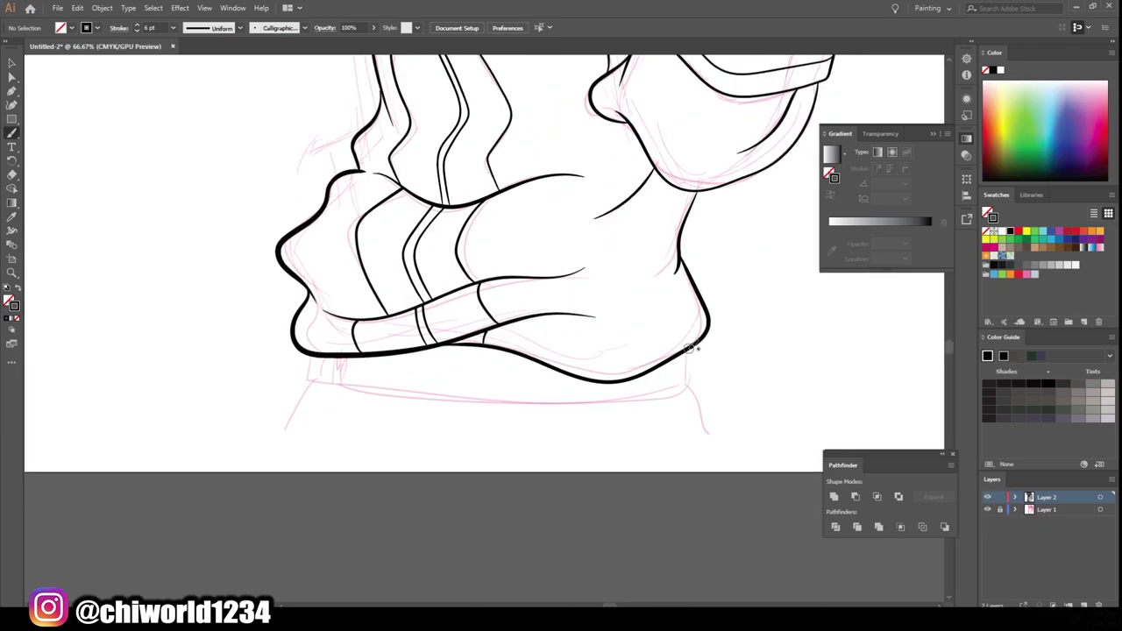
mouse_move(693, 349)
mouse_down()
mouse_move(329, 386)
mouse_move(308, 355)
mouse_up()
scroll(317, 372, down, 3)
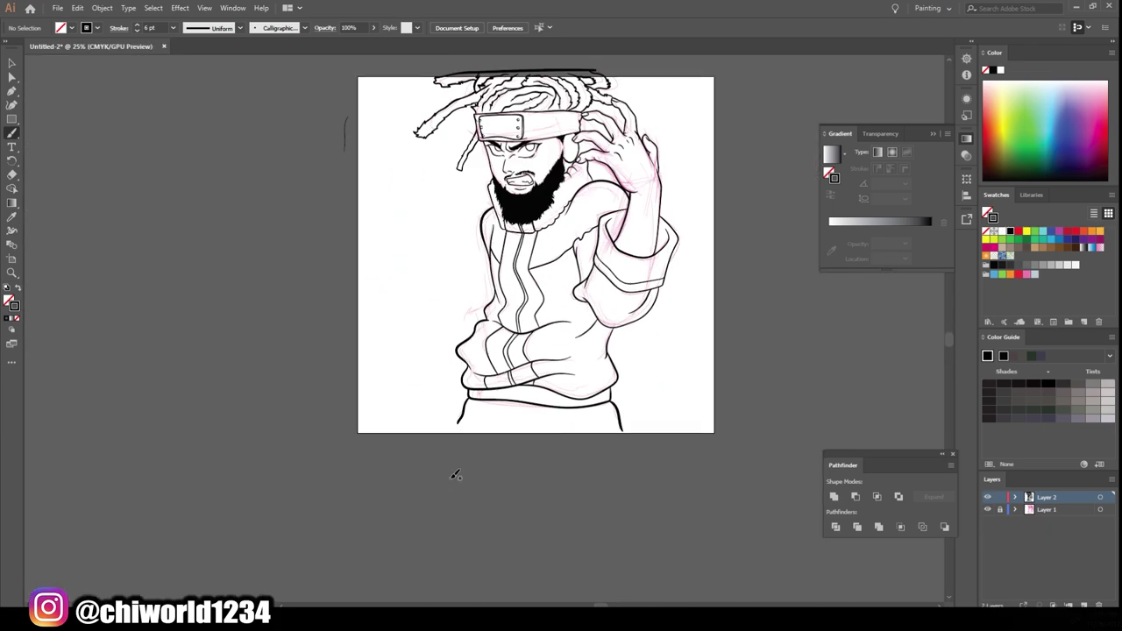
scroll(317, 372, up, 1)
Hide the pink sketch layer and trace a thick 12 pt stroke along the bottom hem.
click(987, 510)
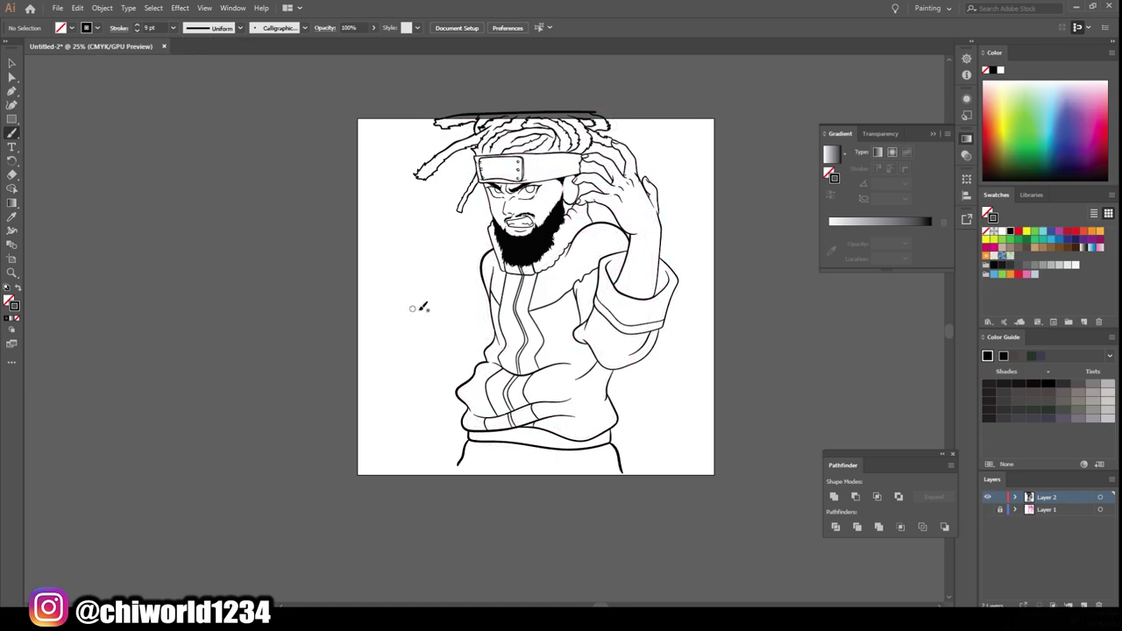
scroll(693, 400, up, 3)
scroll(693, 400, up, 2)
scroll(653, 530, down, 3)
mouse_move(653, 531)
mouse_down()
mouse_move(320, 517)
mouse_move(256, 374)
mouse_up()
drag(253, 402, 269, 390)
drag(524, 583, 191, 498)
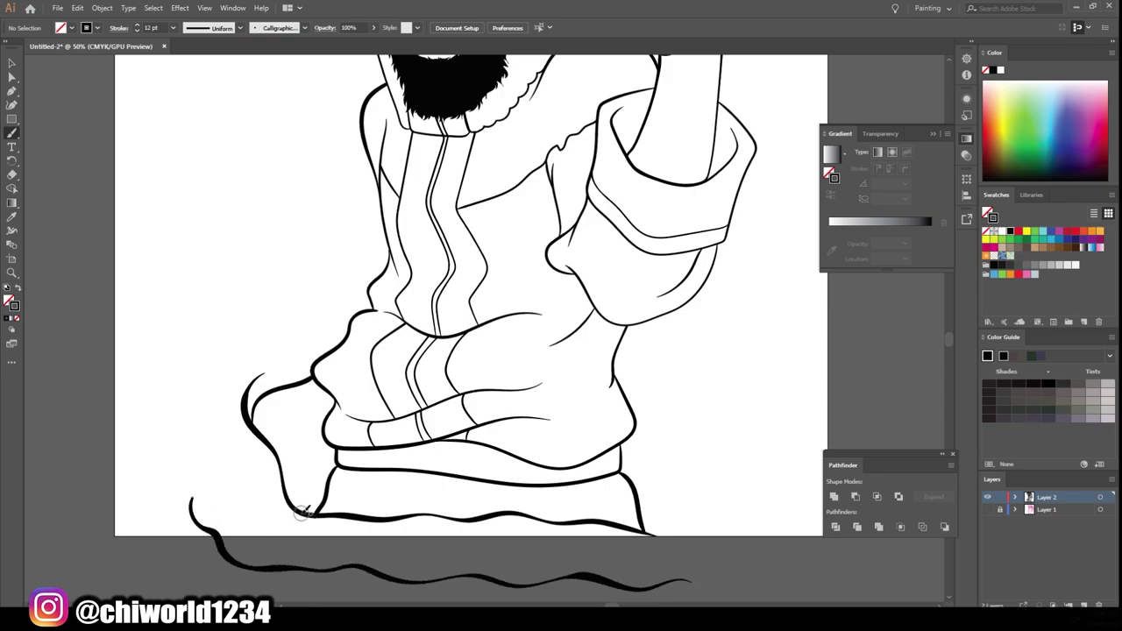
Thicken the outline up the figure's left side and along the left leg.
scroll(476, 533, down, 2)
scroll(476, 533, up, 3)
mouse_move(248, 453)
mouse_down()
mouse_move(281, 254)
mouse_move(434, 167)
mouse_move(491, 110)
mouse_up()
scroll(383, 519, up, 3)
drag(383, 520, 361, 234)
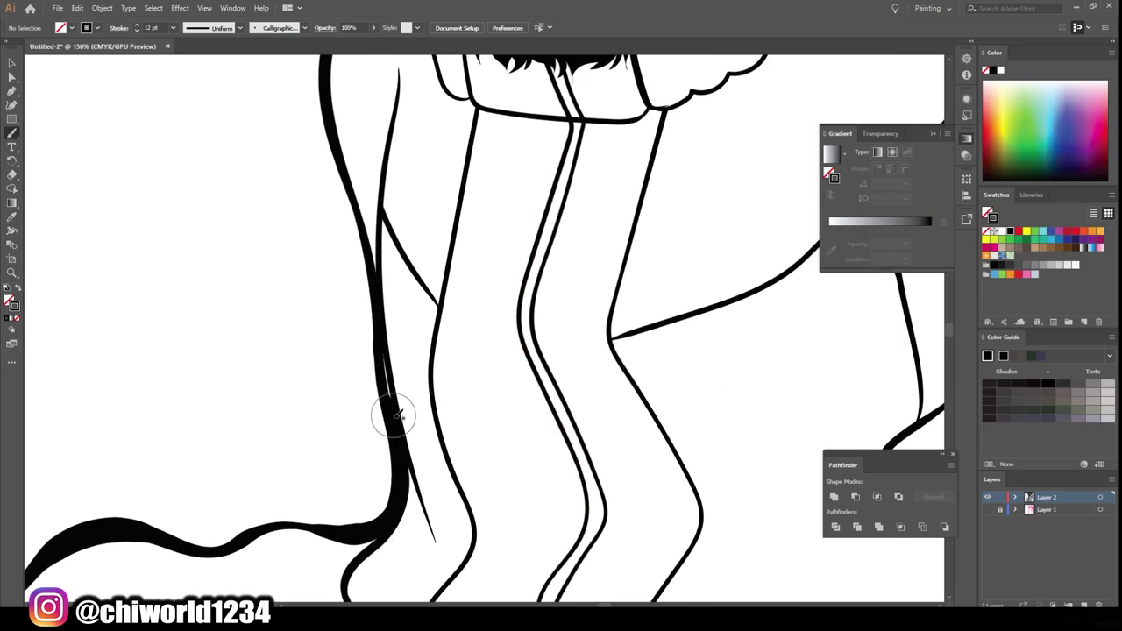
scroll(388, 413, down, 1)
scroll(388, 413, down, 1)
Draw a smoke curl and a large smoke cloud outline around the foot area.
mouse_move(539, 429)
mouse_down()
mouse_move(675, 375)
mouse_move(590, 351)
mouse_up()
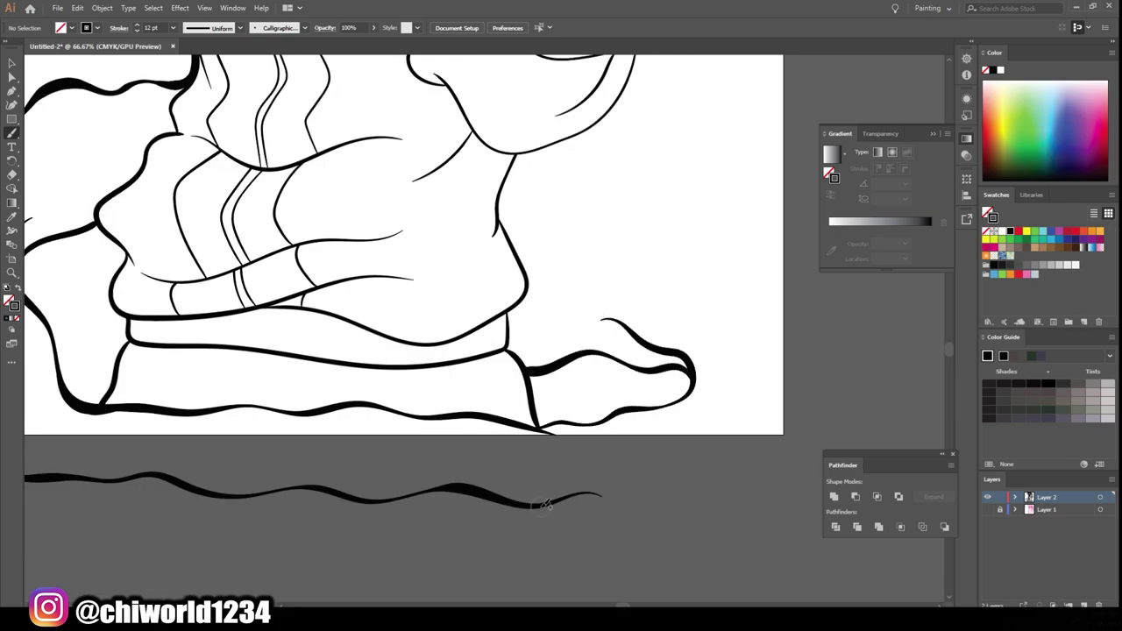
mouse_move(540, 505)
mouse_down()
mouse_move(802, 298)
mouse_move(614, 210)
mouse_move(487, 254)
mouse_up()
scroll(673, 500, up, 3)
scroll(674, 499, up, 3)
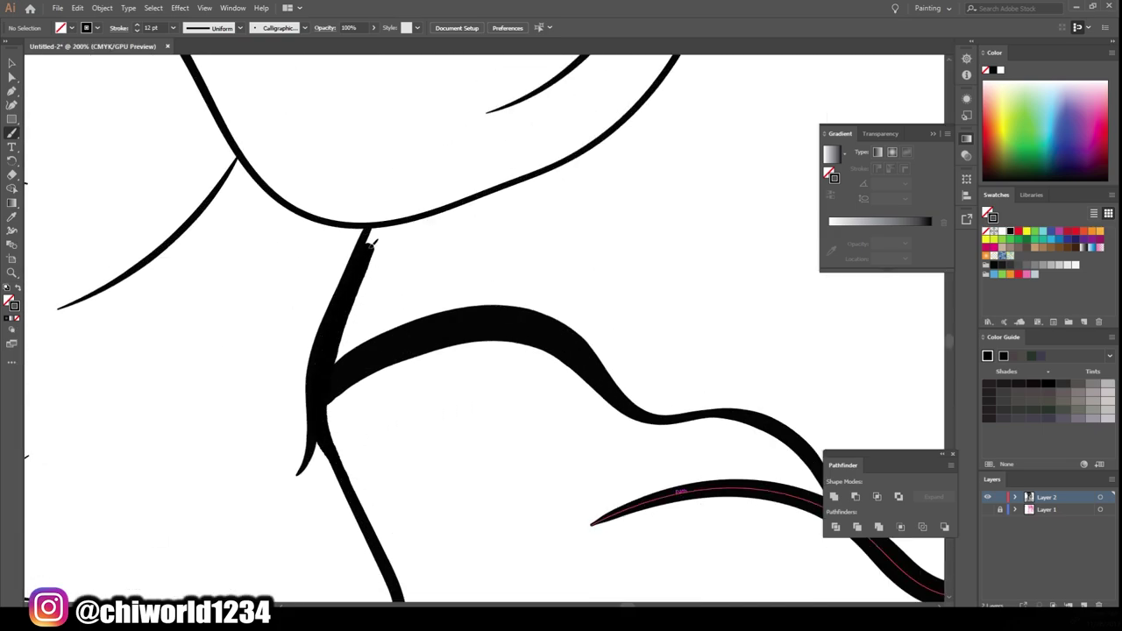
scroll(664, 535, down, 5)
scroll(664, 535, up, 4)
scroll(605, 602, down, 3)
scroll(631, 552, up, 1)
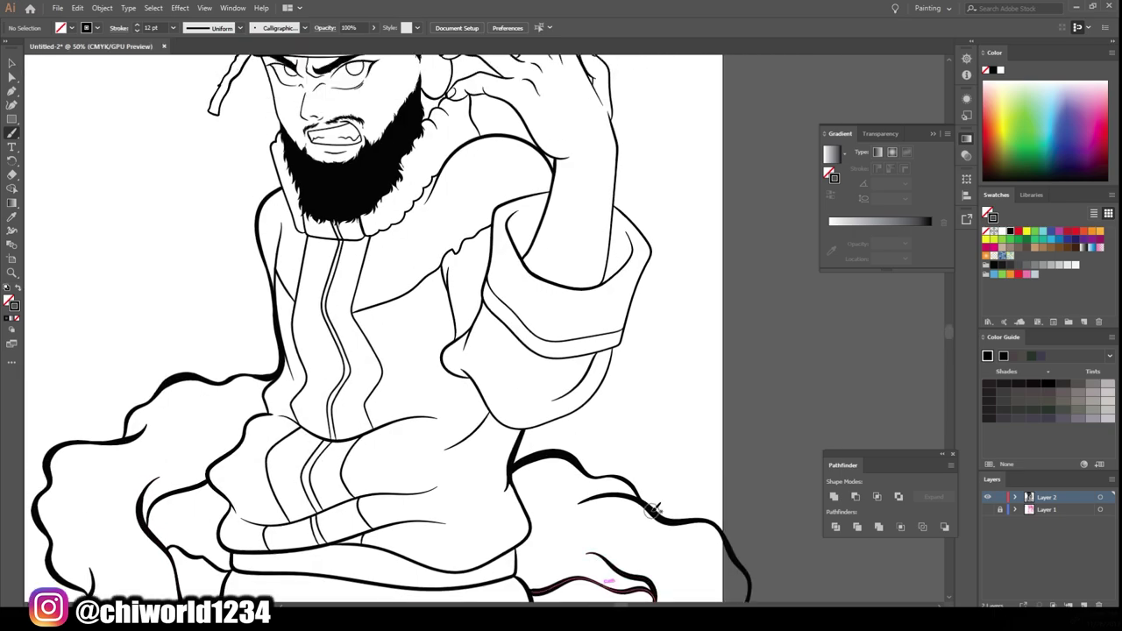
scroll(288, 513, up, 3)
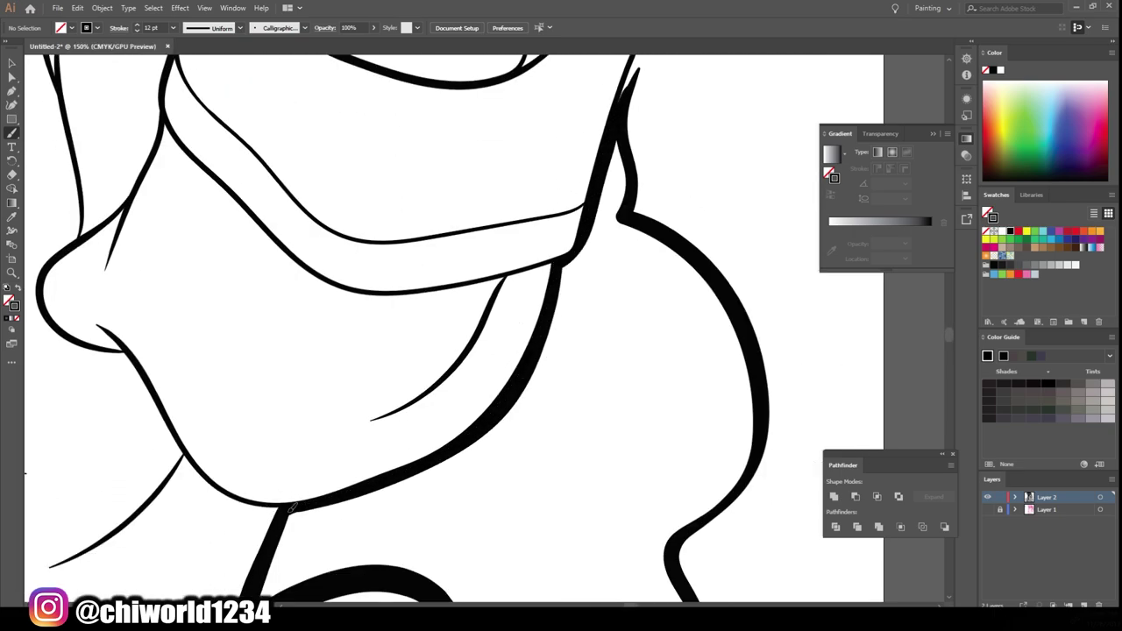
scroll(482, 579, down, 1)
Thicken the collar's right edge and outline a smoke cloud extending up the left.
drag(452, 439, 438, 303)
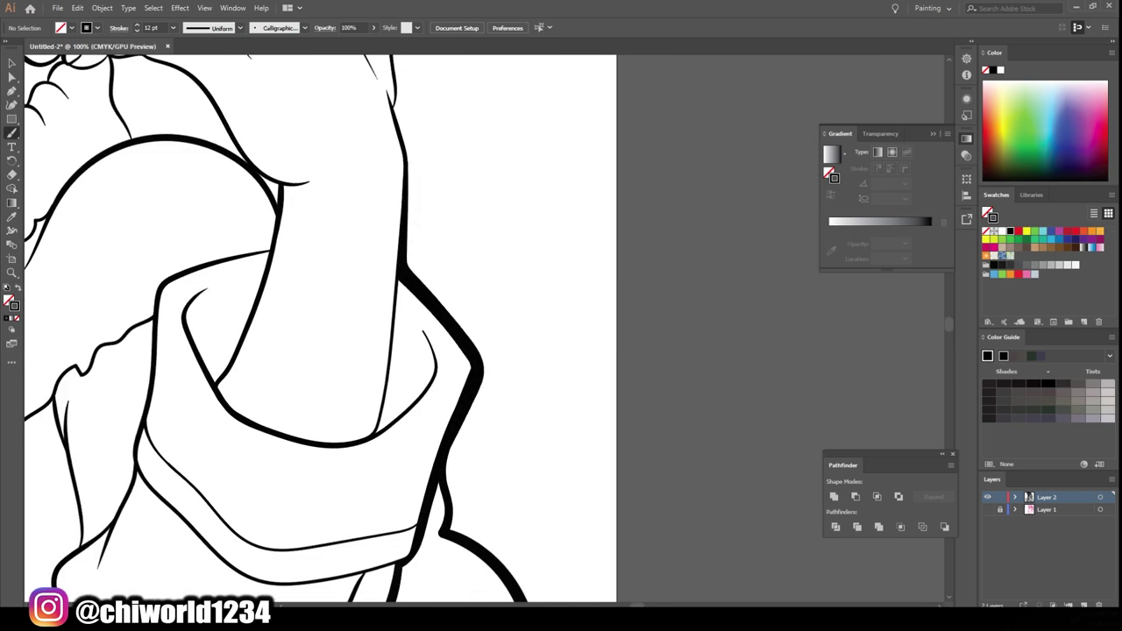
scroll(563, 538, up, 2)
scroll(581, 508, down, 3)
scroll(582, 508, up, 5)
drag(333, 394, 351, 141)
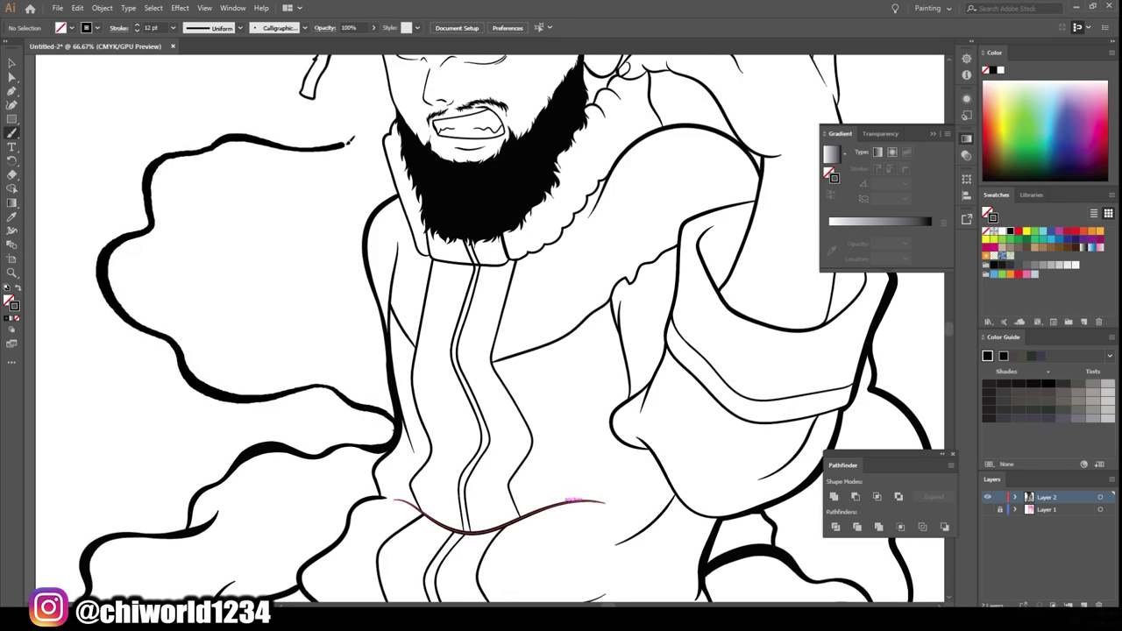
drag(385, 350, 188, 232)
scroll(488, 459, up, 2)
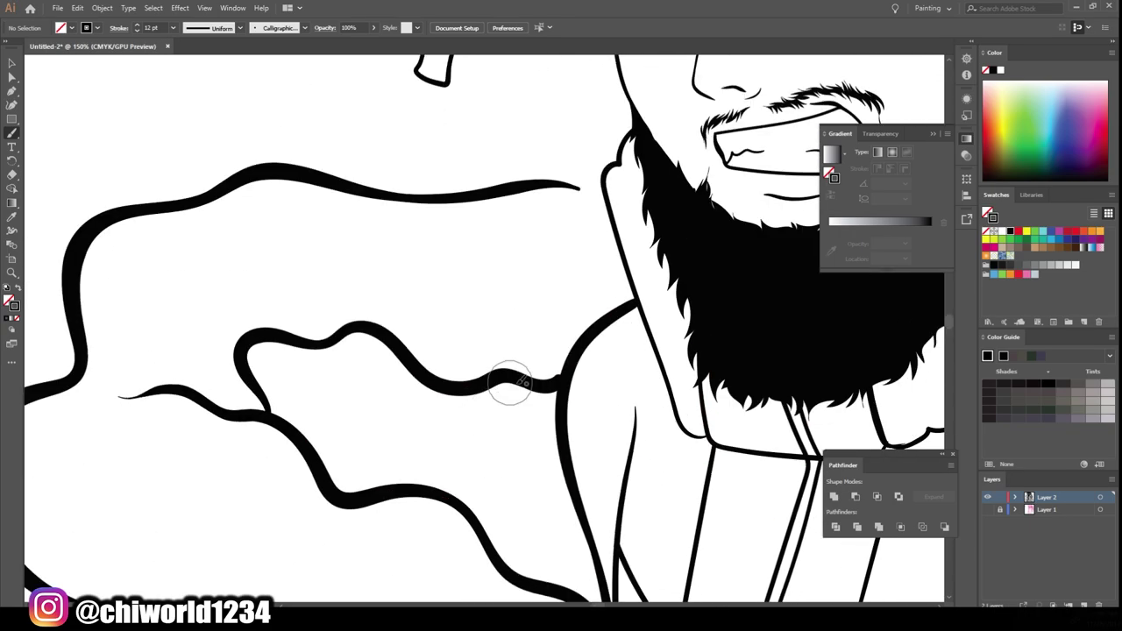
scroll(526, 394, down, 5)
scroll(613, 289, up, 5)
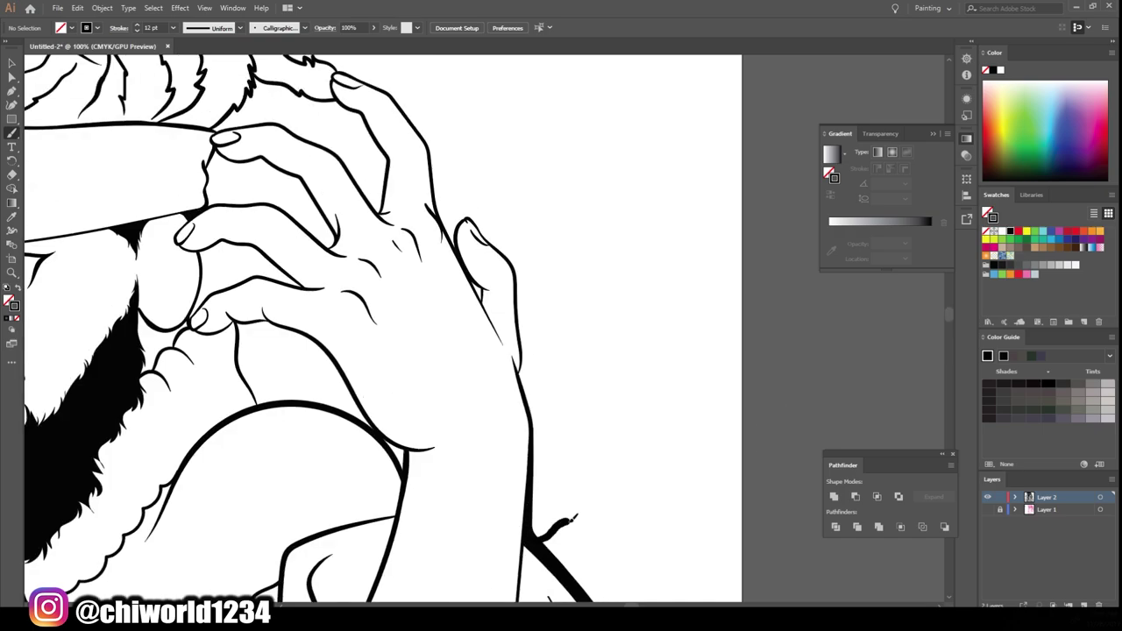
Draw smoke outlines right of the hand, along the upper right, and behind the hand.
drag(538, 534, 500, 112)
scroll(351, 418, up, 1)
scroll(228, 345, down, 2)
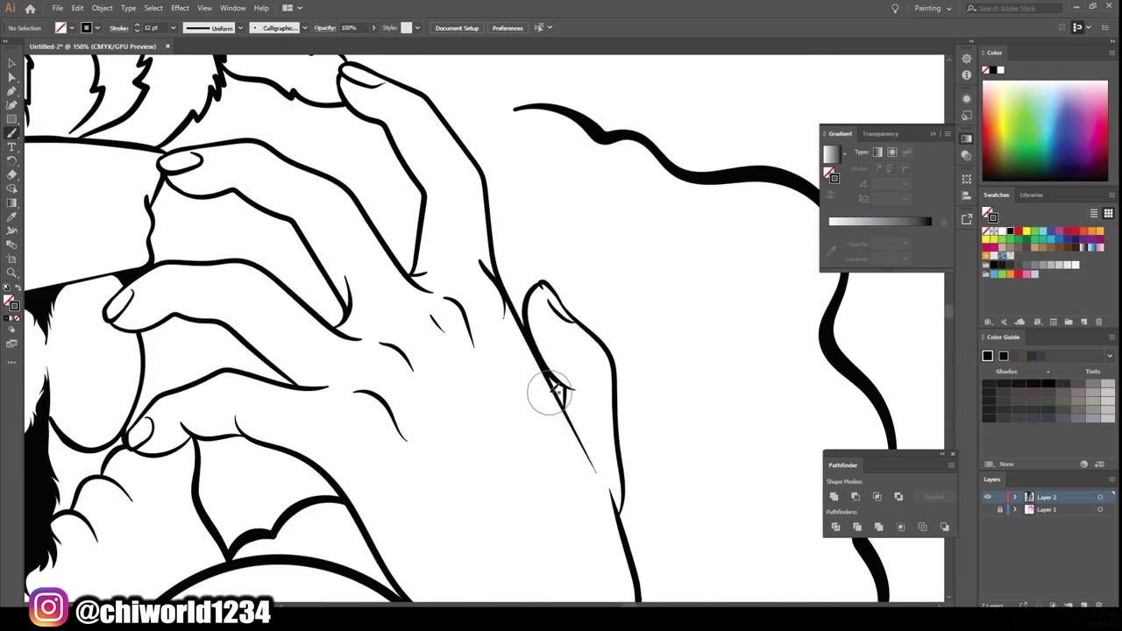
drag(653, 347, 569, 206)
scroll(450, 201, down, 4)
scroll(561, 298, up, 5)
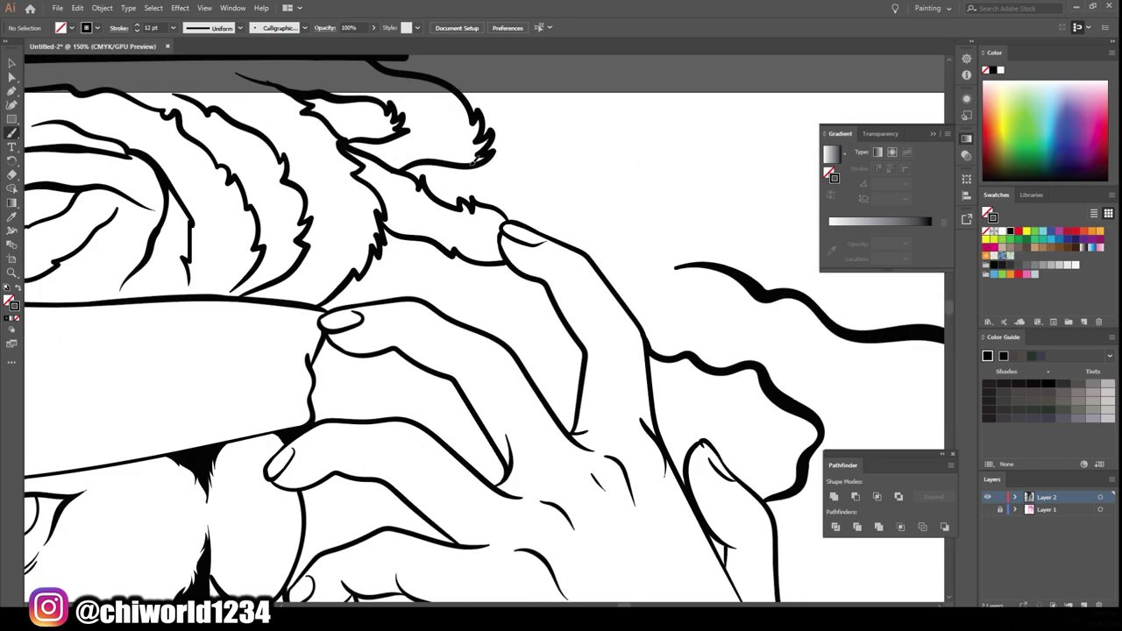
drag(482, 159, 726, 261)
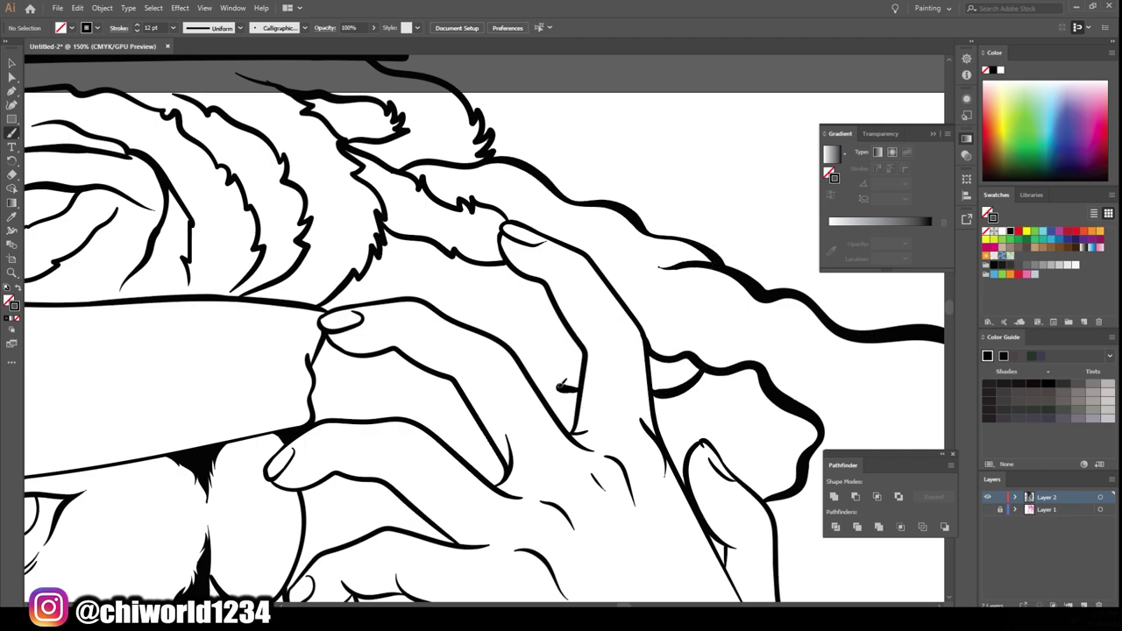
drag(565, 386, 415, 355)
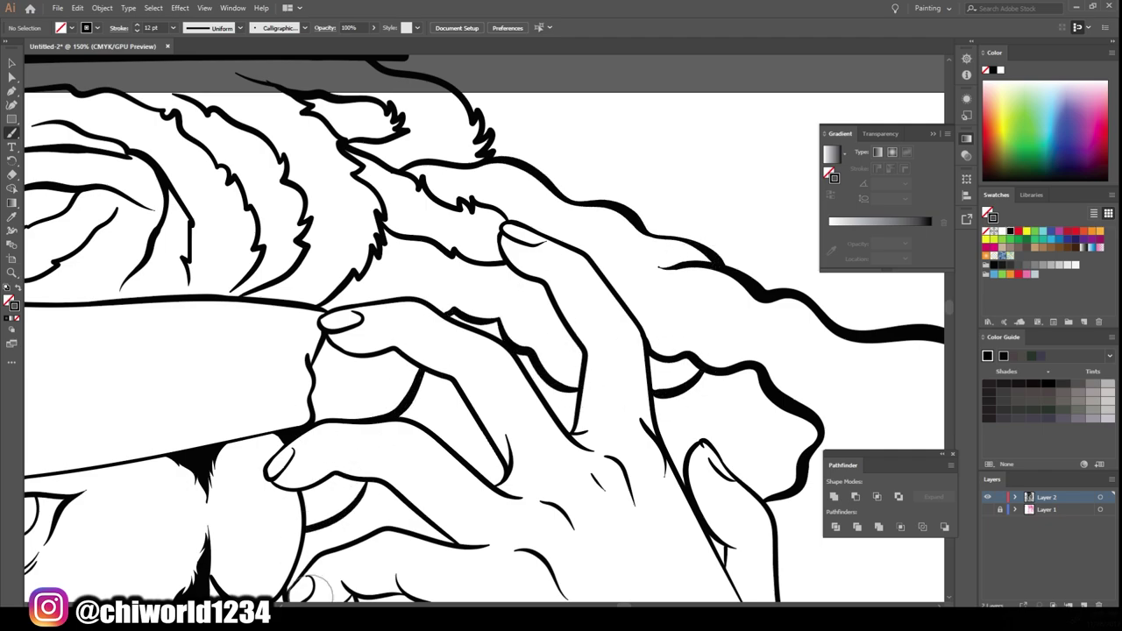
Draw continuous smoke outlines along the figure's left side.
scroll(302, 589, down, 4)
scroll(548, 447, up, 4)
scroll(561, 316, down, 5)
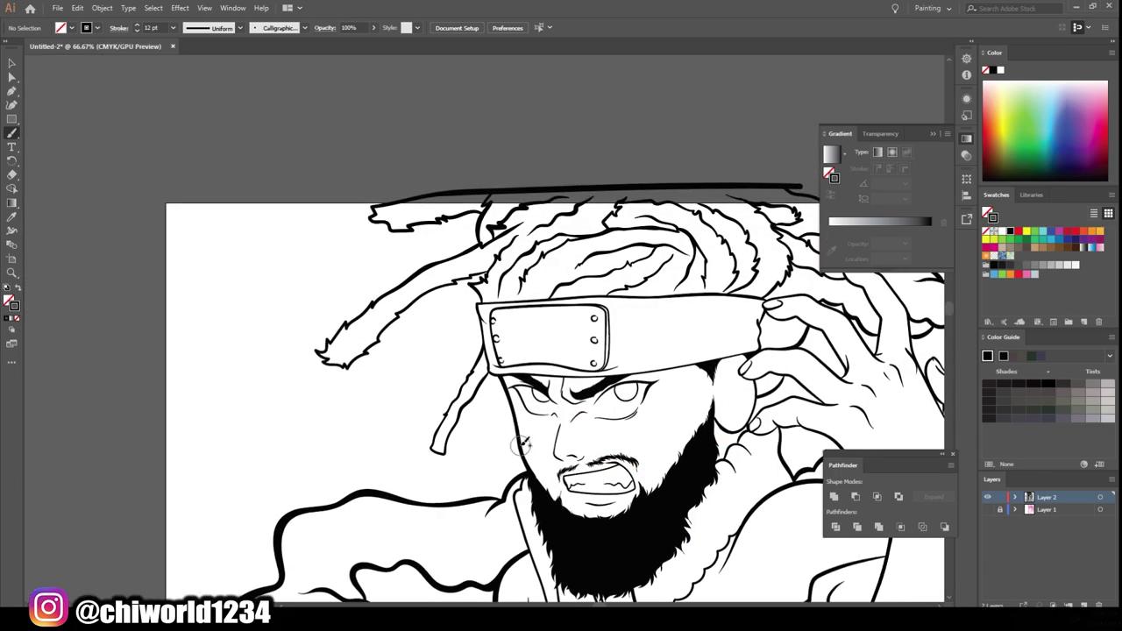
mouse_move(517, 412)
mouse_down()
mouse_move(377, 473)
mouse_move(289, 228)
mouse_up()
drag(395, 254, 482, 207)
scroll(787, 487, down, 3)
scroll(508, 324, up, 5)
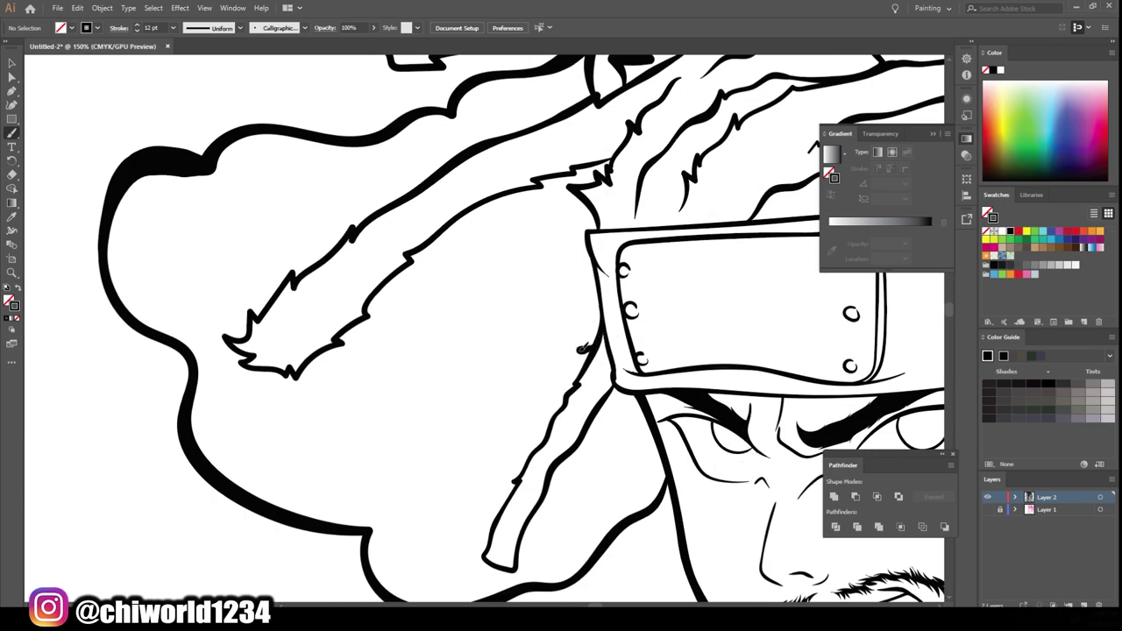
Add two new hair-strand strokes.
drag(578, 455, 376, 251)
scroll(526, 316, down, 1)
drag(446, 289, 690, 277)
scroll(970, 544, down, 3)
scroll(377, 411, up, 1)
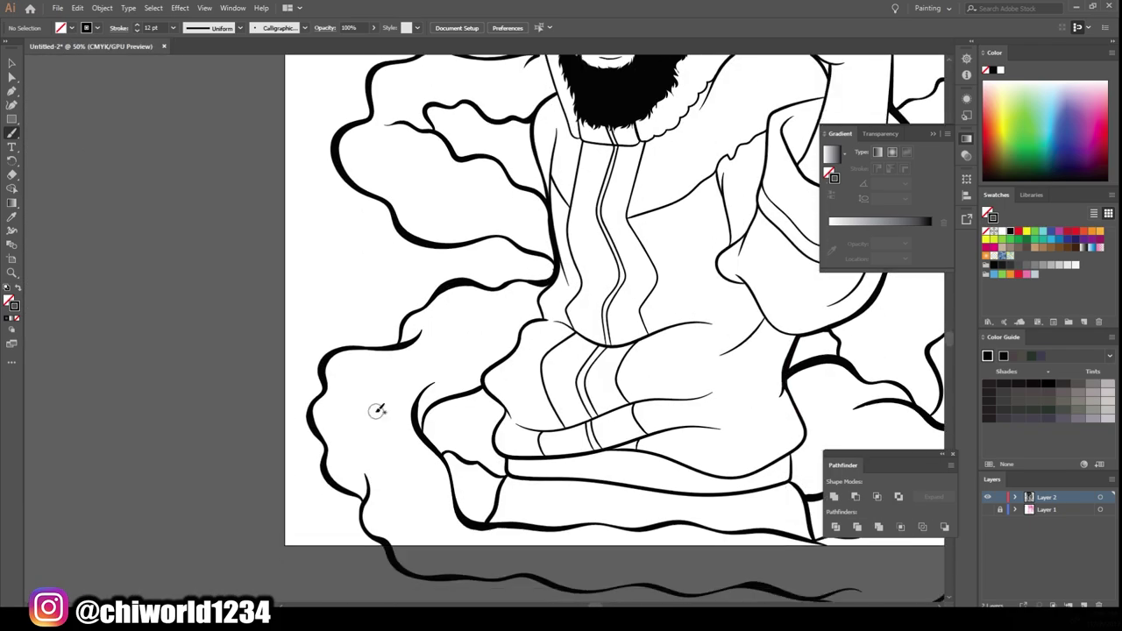
scroll(693, 404, up, 1)
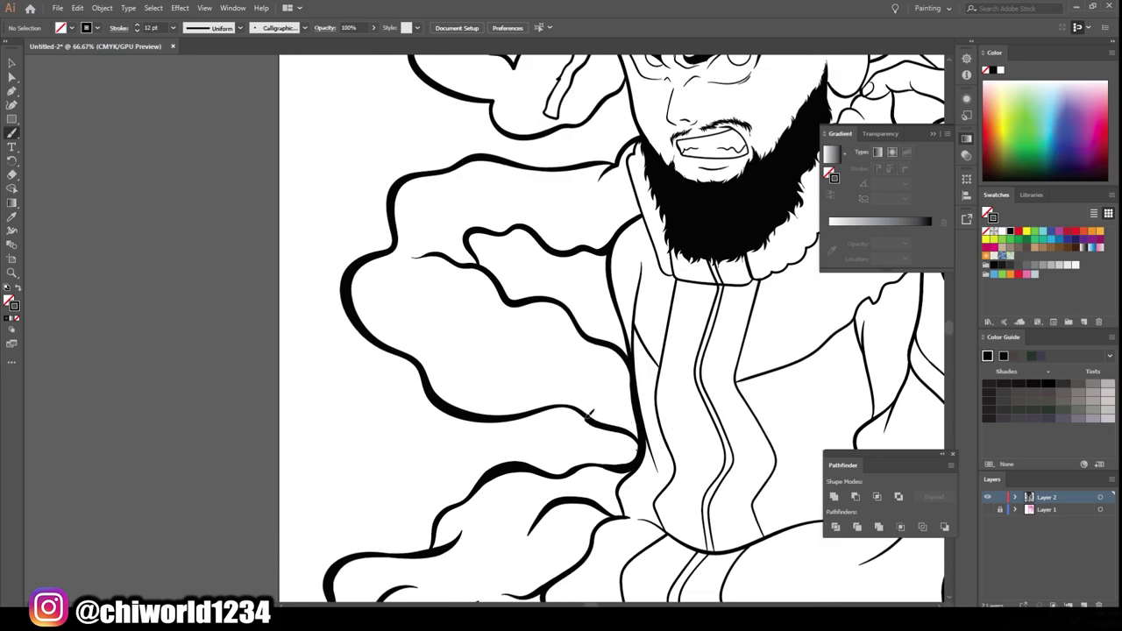
Add another left-side smoke outline and a wavy stroke in the hair.
drag(428, 347, 366, 322)
scroll(506, 210, down, 3)
scroll(677, 531, up, 3)
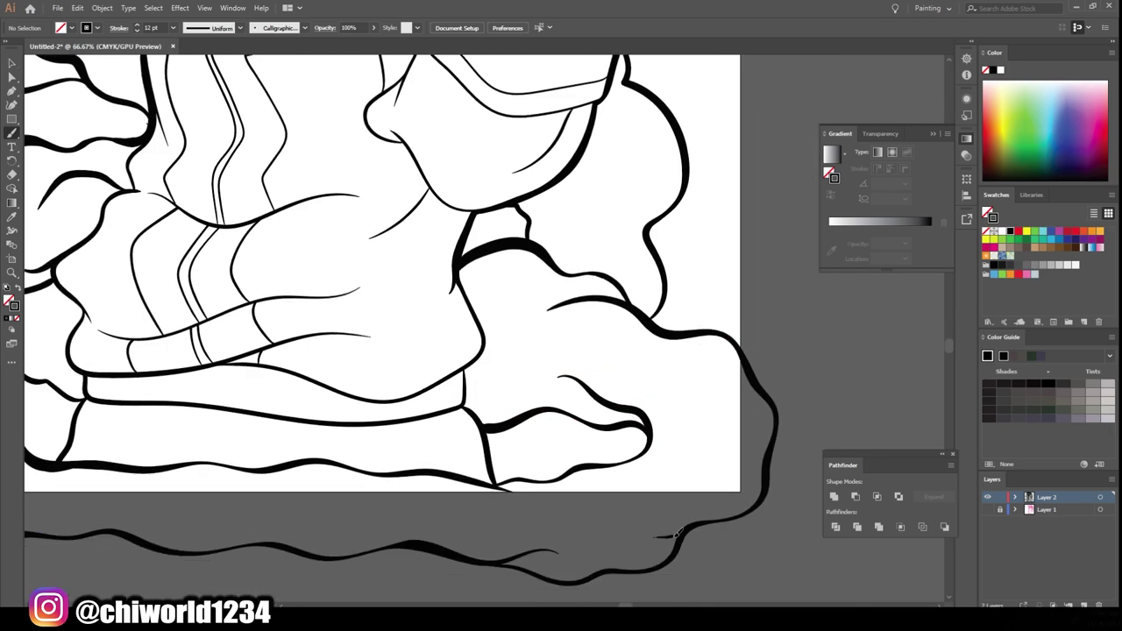
scroll(544, 290, down, 3)
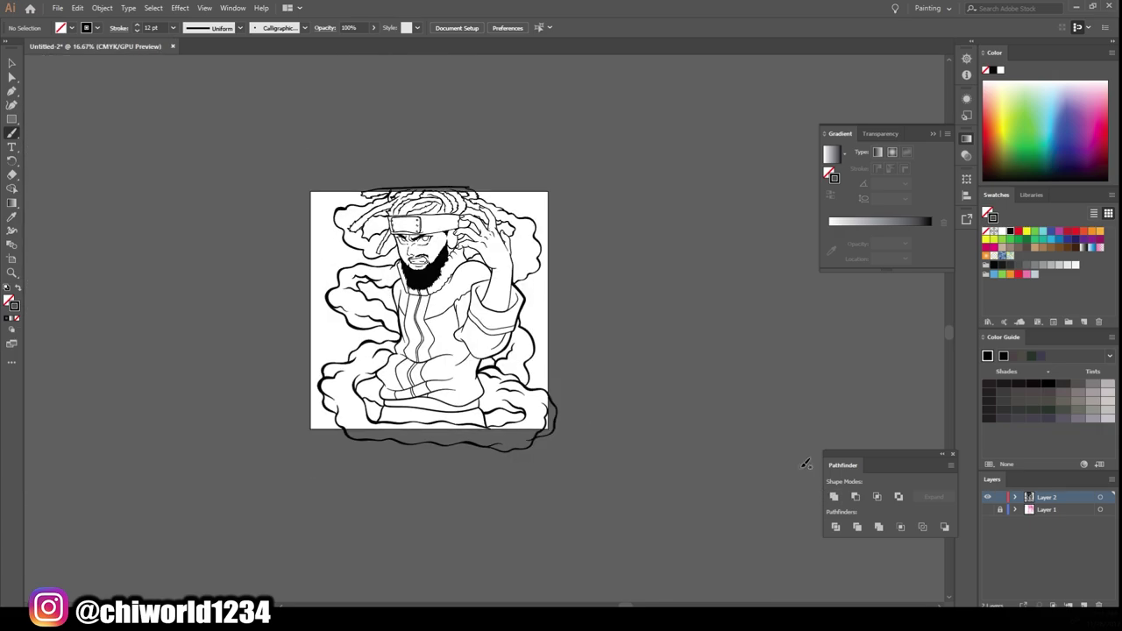
scroll(579, 333, up, 3)
drag(580, 326, 578, 207)
scroll(757, 455, down, 3)
Add a crease line along the headband.
scroll(476, 446, up, 3)
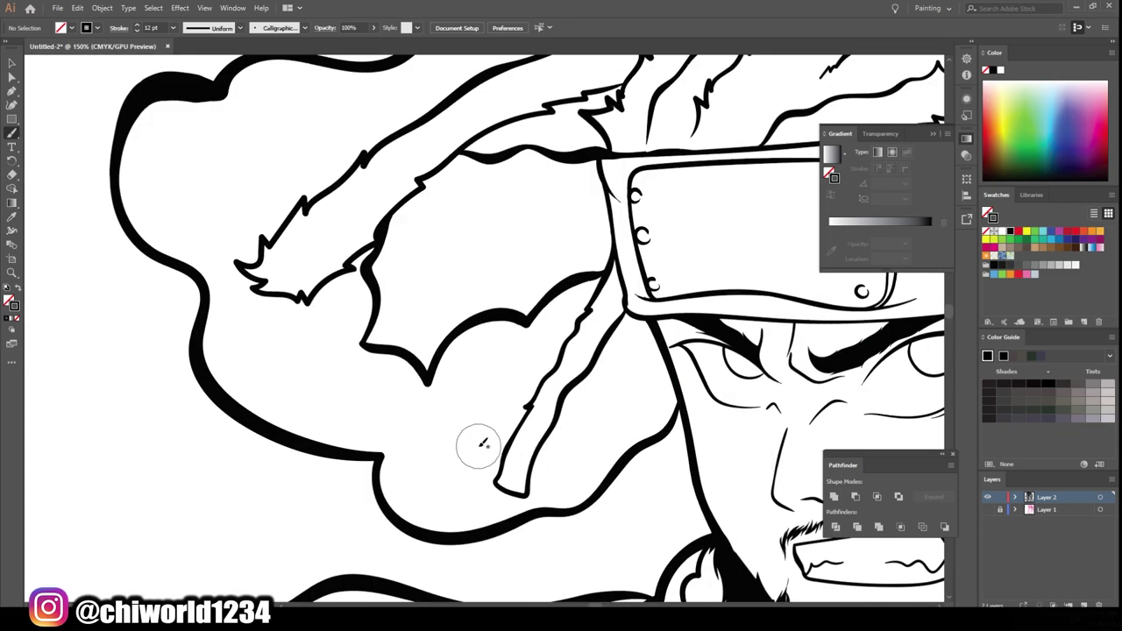
scroll(616, 477, down, 3)
scroll(617, 342, up, 3)
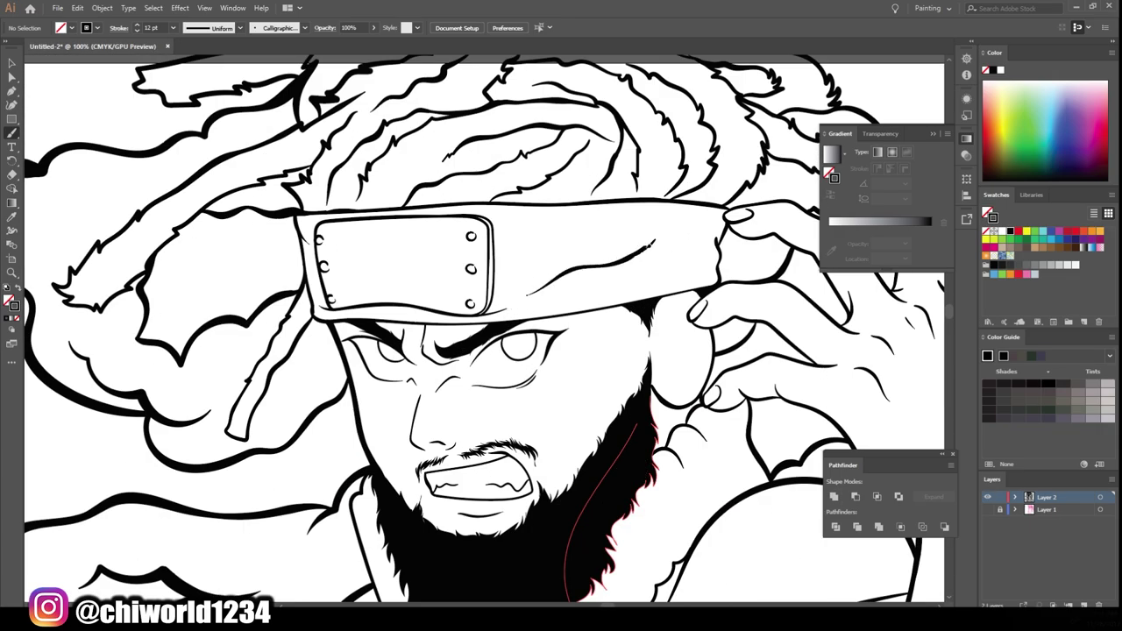
drag(504, 244, 627, 226)
scroll(561, 254, up, 1)
scroll(544, 382, up, 1)
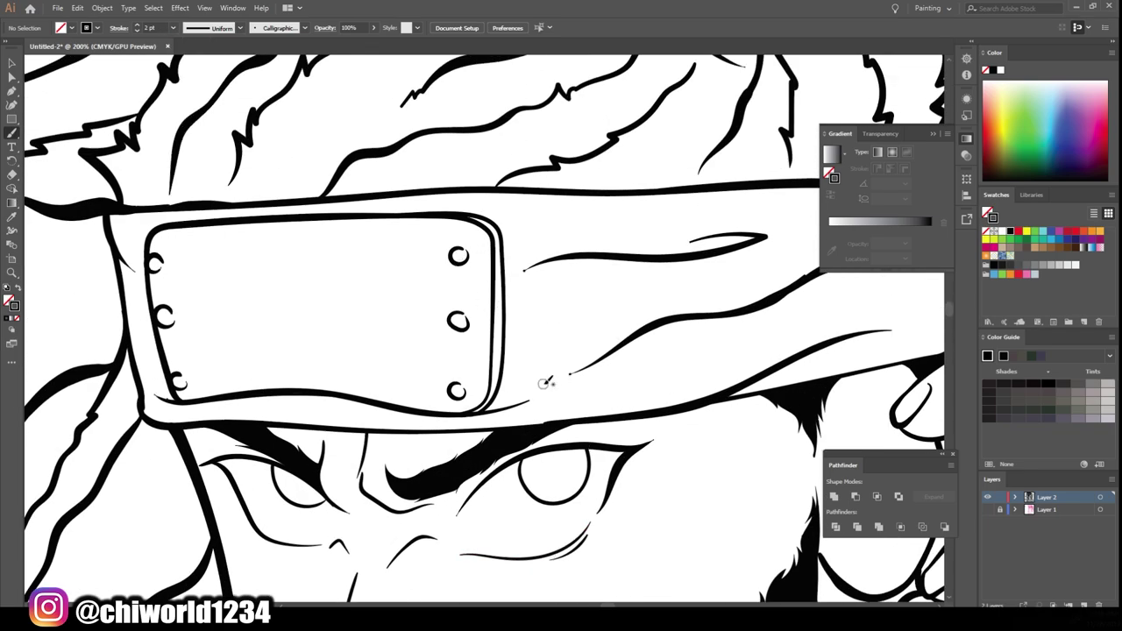
scroll(570, 288, down, 2)
scroll(631, 263, up, 3)
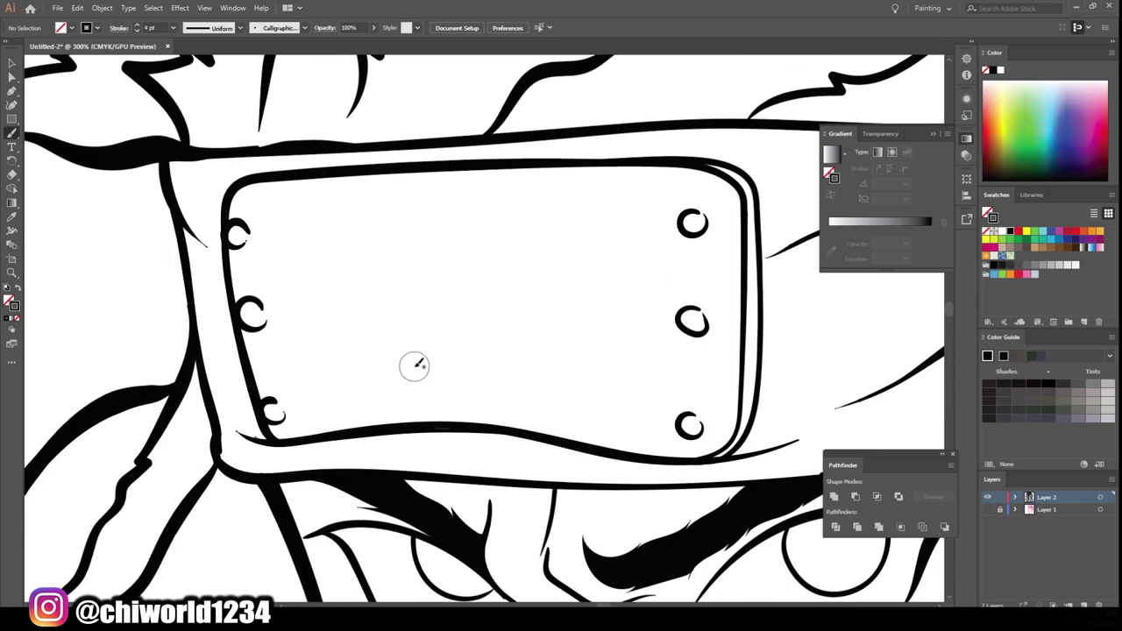
Draw a globe circle on the headband plate with a crack line and continent outline.
drag(413, 363, 438, 206)
drag(494, 266, 519, 337)
drag(454, 281, 402, 350)
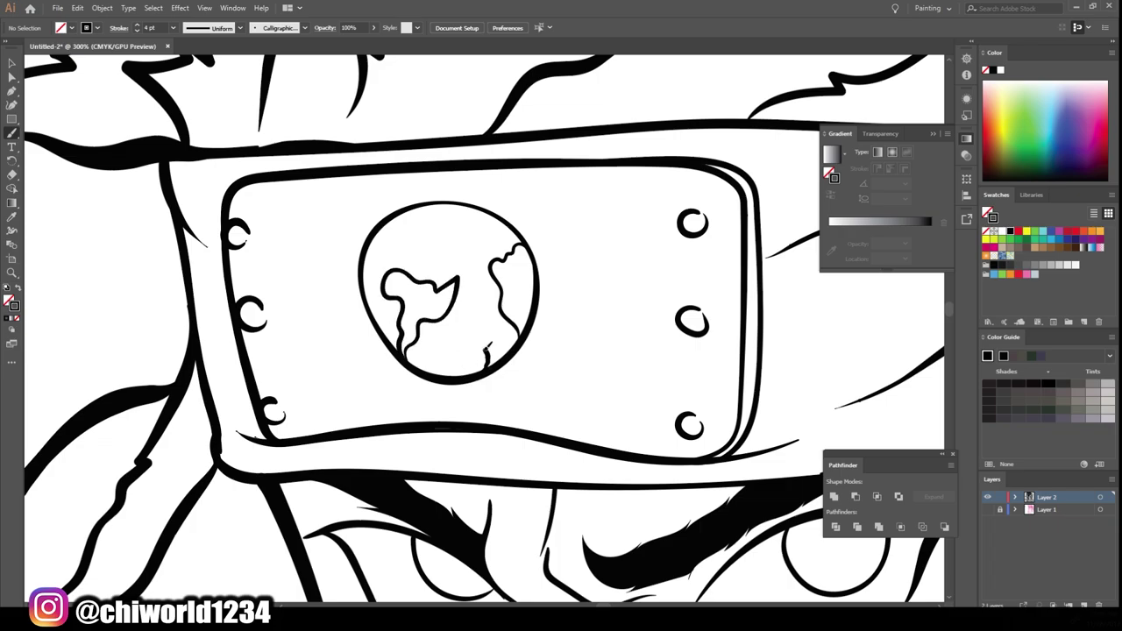
scroll(560, 316, down, 4)
scroll(641, 388, up, 2)
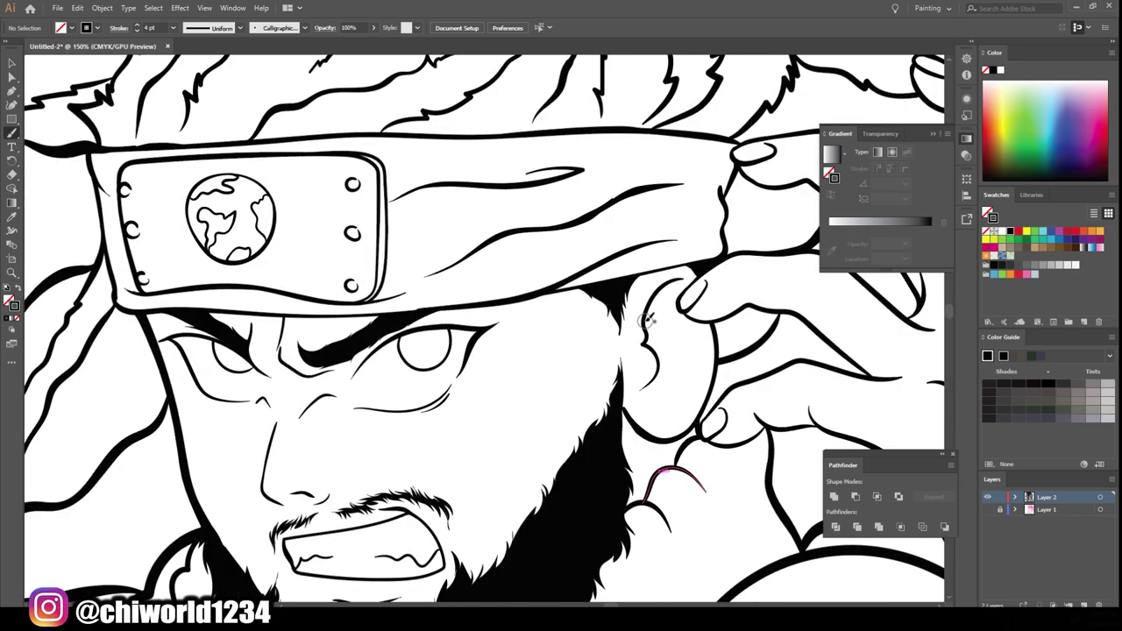
scroll(663, 471, down, 3)
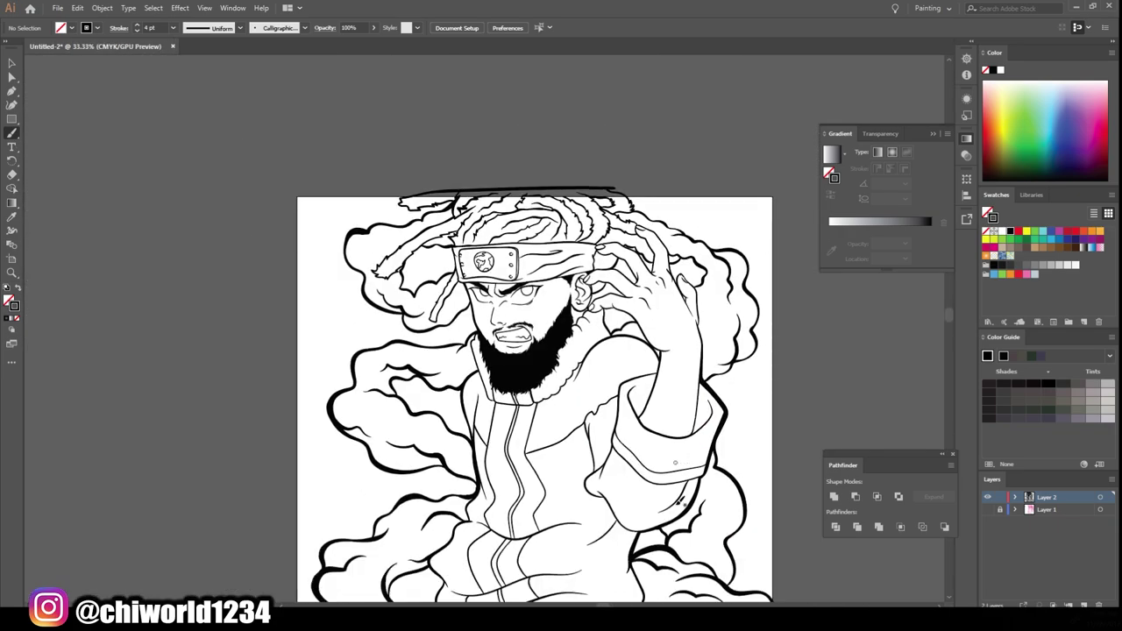
scroll(522, 362, up, 4)
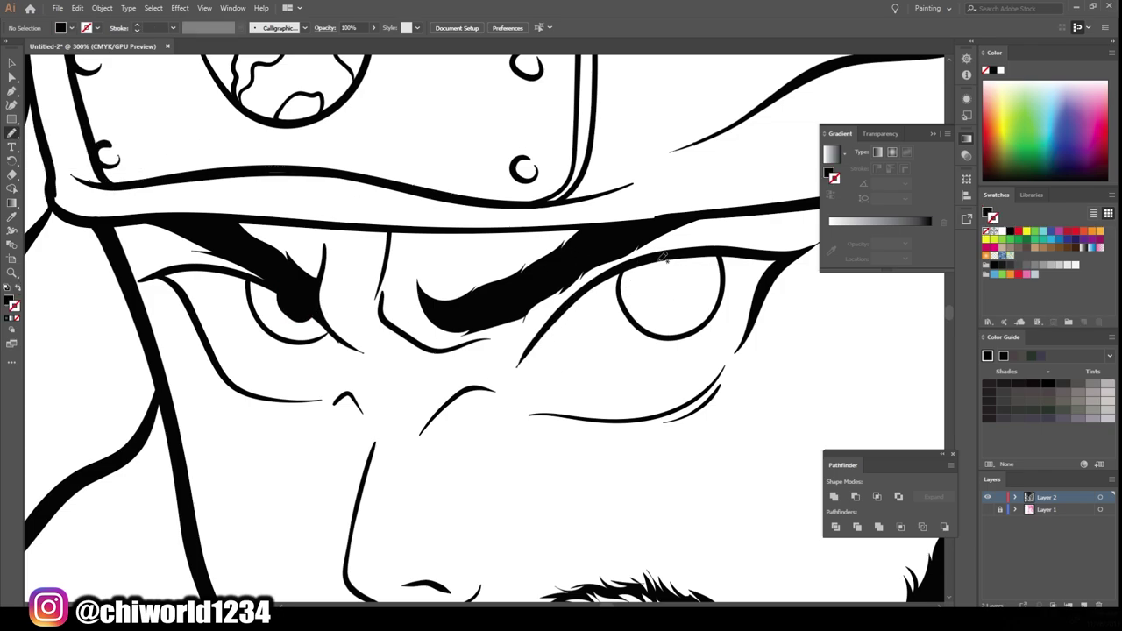
Switch the colours to no fill with a black stroke.
scroll(561, 315, down, 4)
scroll(628, 373, up, 3)
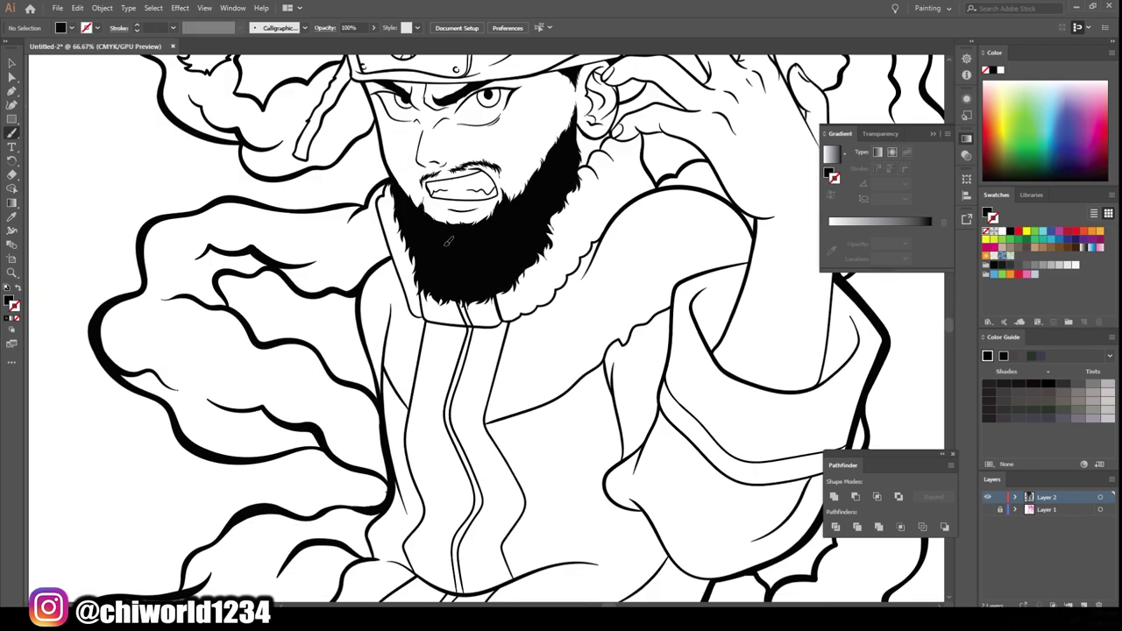
key(shift+x)
scroll(823, 397, down, 2)
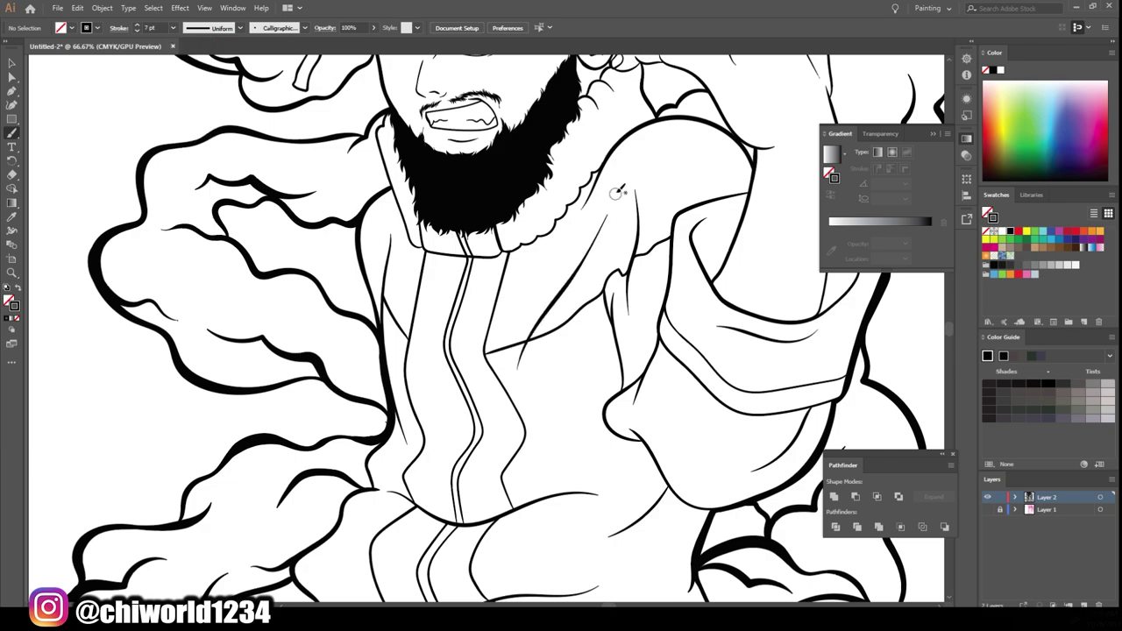
scroll(616, 193, down, 1)
scroll(616, 193, down, 3)
scroll(648, 476, up, 1)
scroll(648, 476, up, 3)
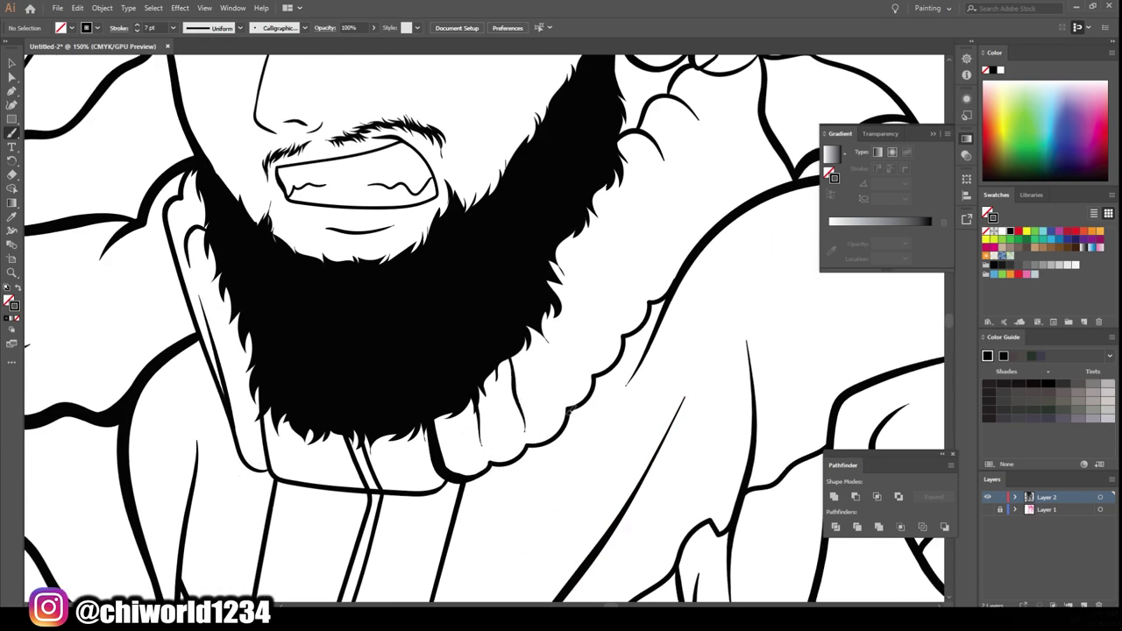
Paint an outline along the outer edge of the raised arm.
scroll(691, 254, up, 2)
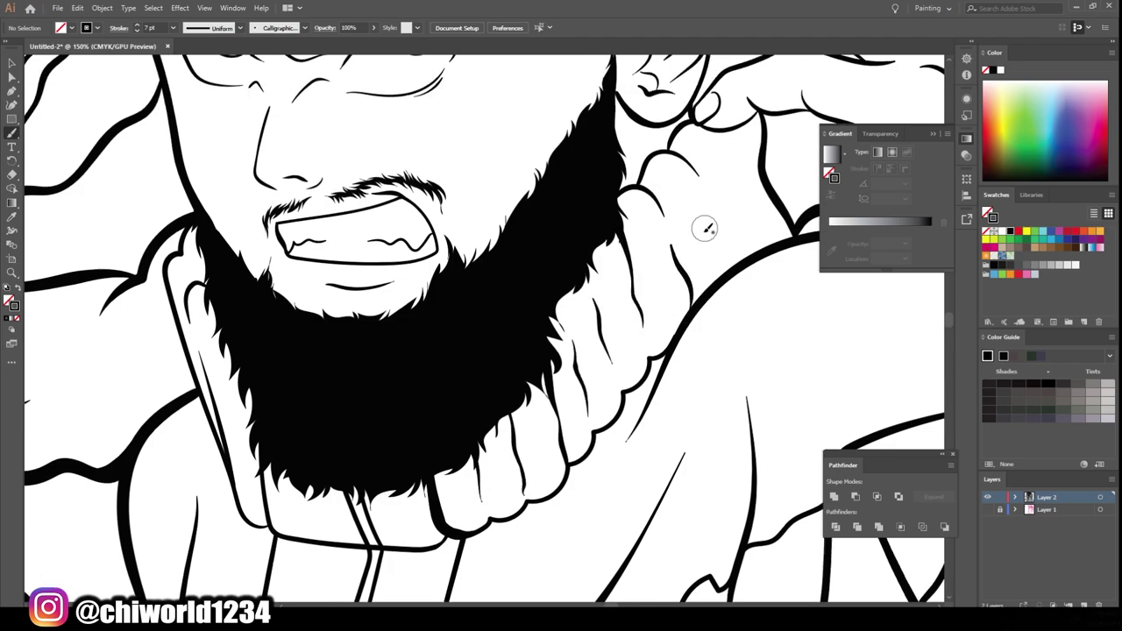
scroll(554, 355, down, 3)
scroll(554, 355, up, 4)
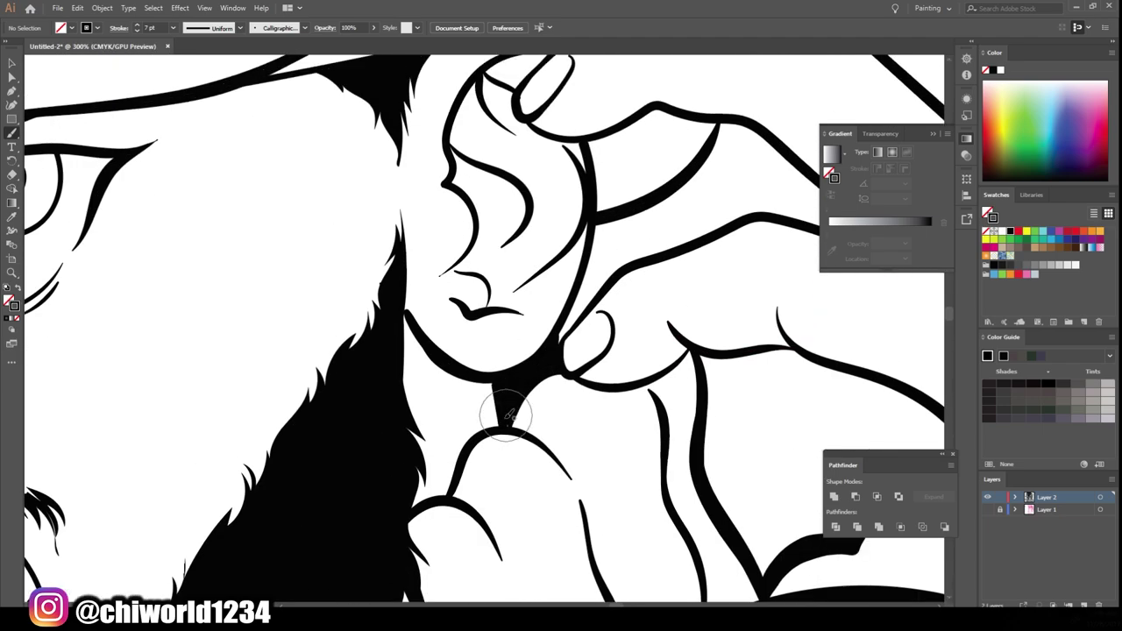
scroll(595, 237, down, 3)
scroll(724, 507, down, 3)
scroll(725, 507, up, 3)
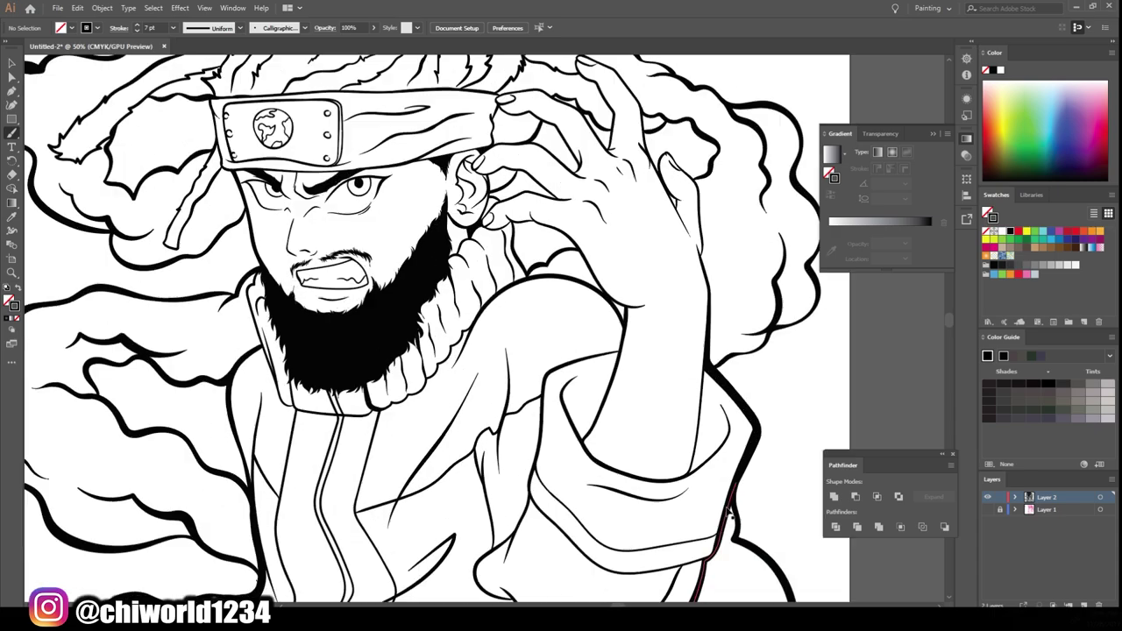
scroll(674, 441, up, 2)
mouse_move(656, 461)
mouse_down()
mouse_move(698, 248)
mouse_move(659, 293)
mouse_up()
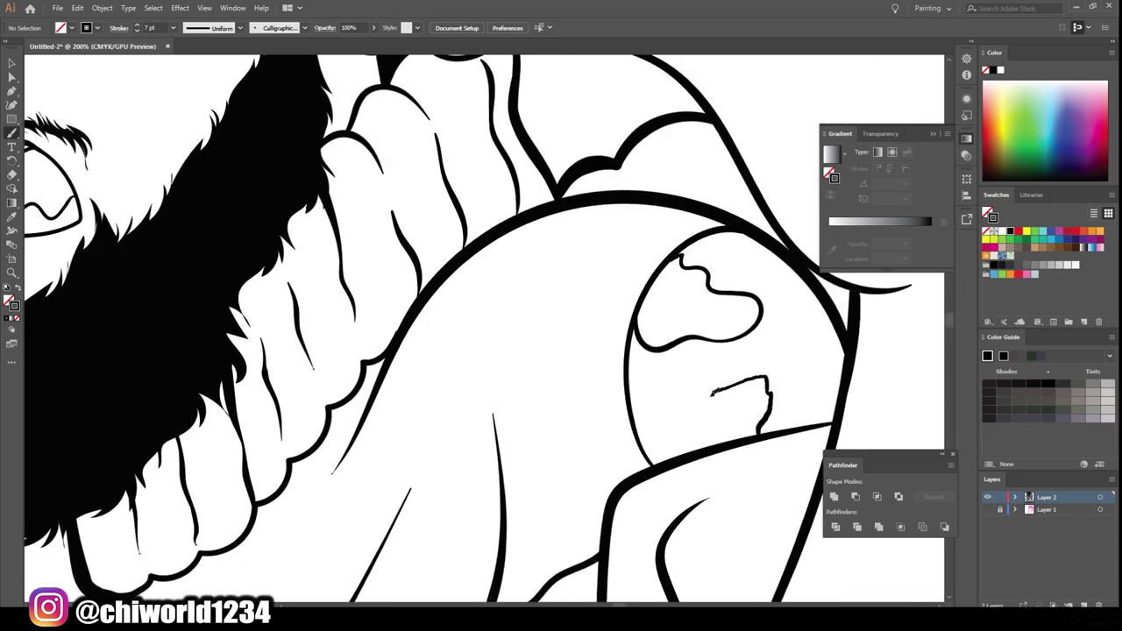
scroll(905, 381, down, 6)
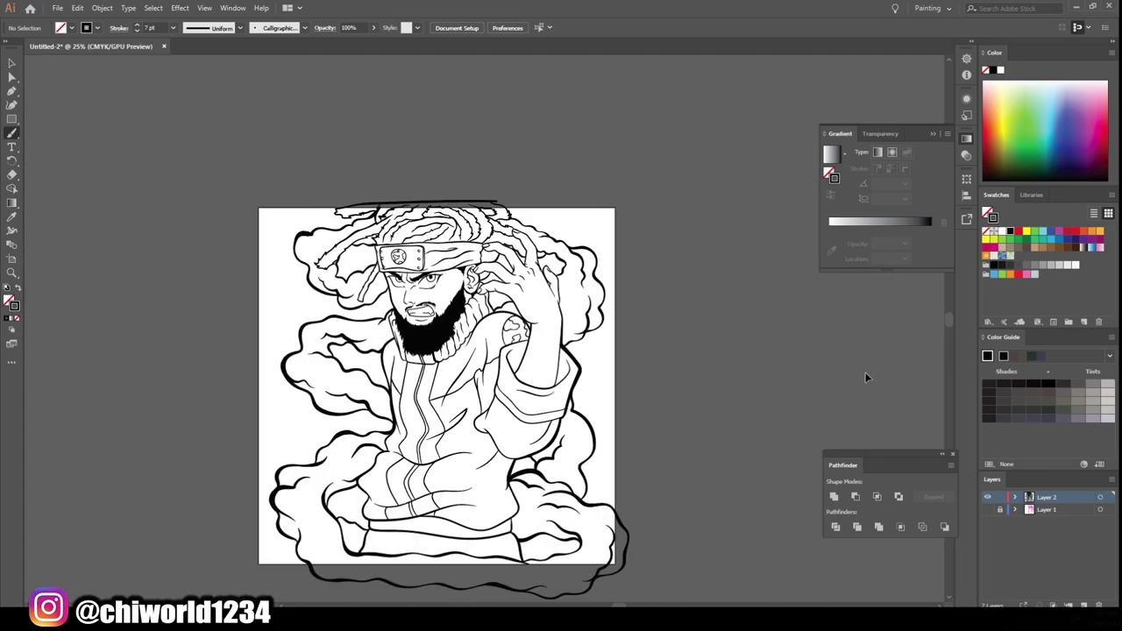
scroll(866, 375, left, 1)
scroll(846, 369, left, 1)
scroll(806, 363, left, 1)
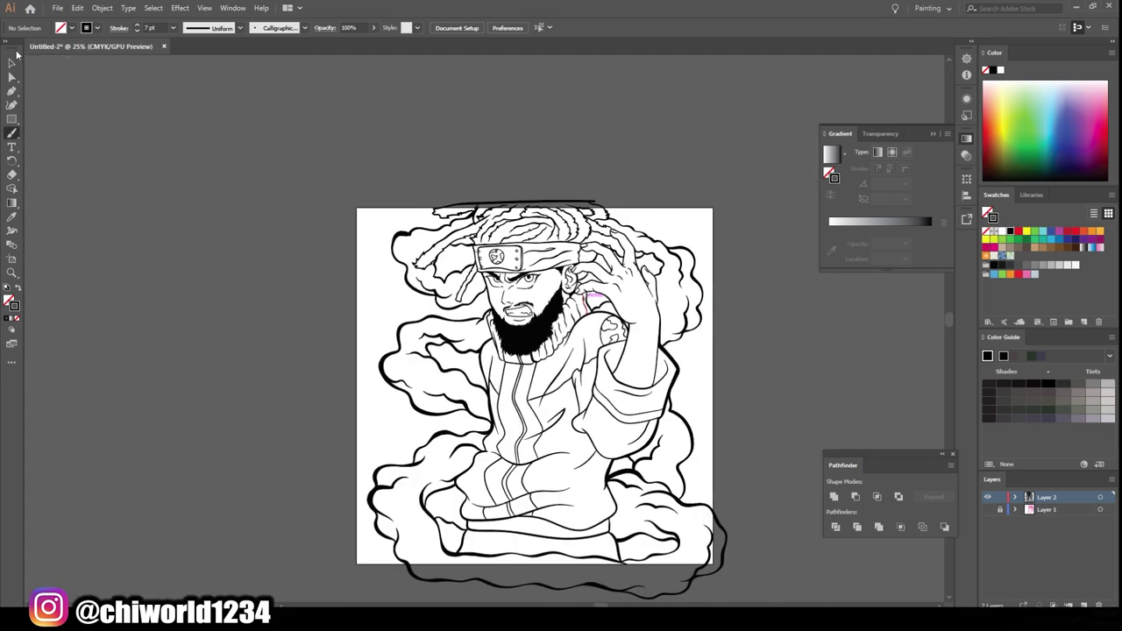
Expand the line-art brush strokes, merge them into one shape, and duplicate Layer 2.
key(ctrl+a)
click(101, 7)
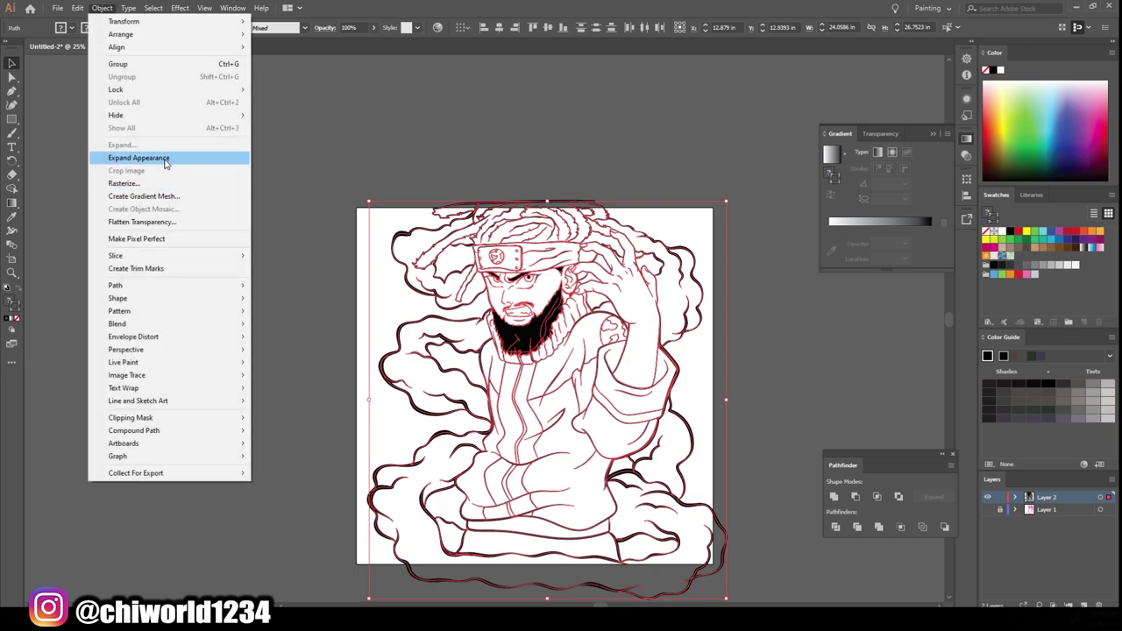
click(140, 155)
click(879, 527)
key(ctrl+shift+a)
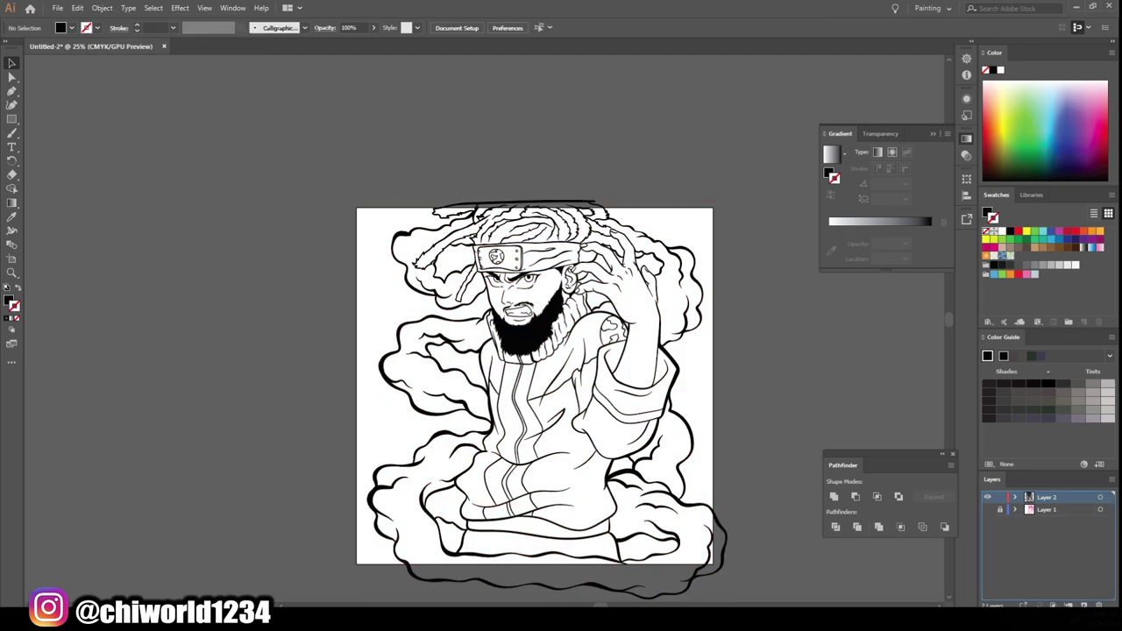
drag(1047, 497, 1052, 509)
Load the CHIWORLD SKIN TONES #1.ase swatch library from Desktop > New folder and dock it.
click(988, 322)
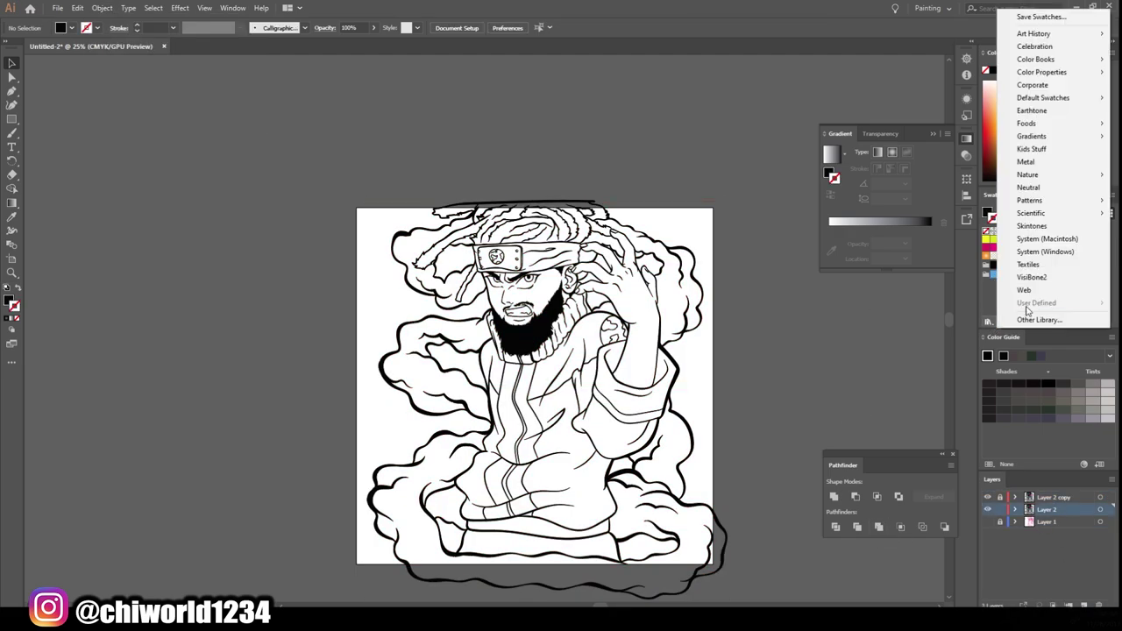
click(1021, 318)
click(48, 100)
scroll(155, 132, down, 1)
double_click(135, 101)
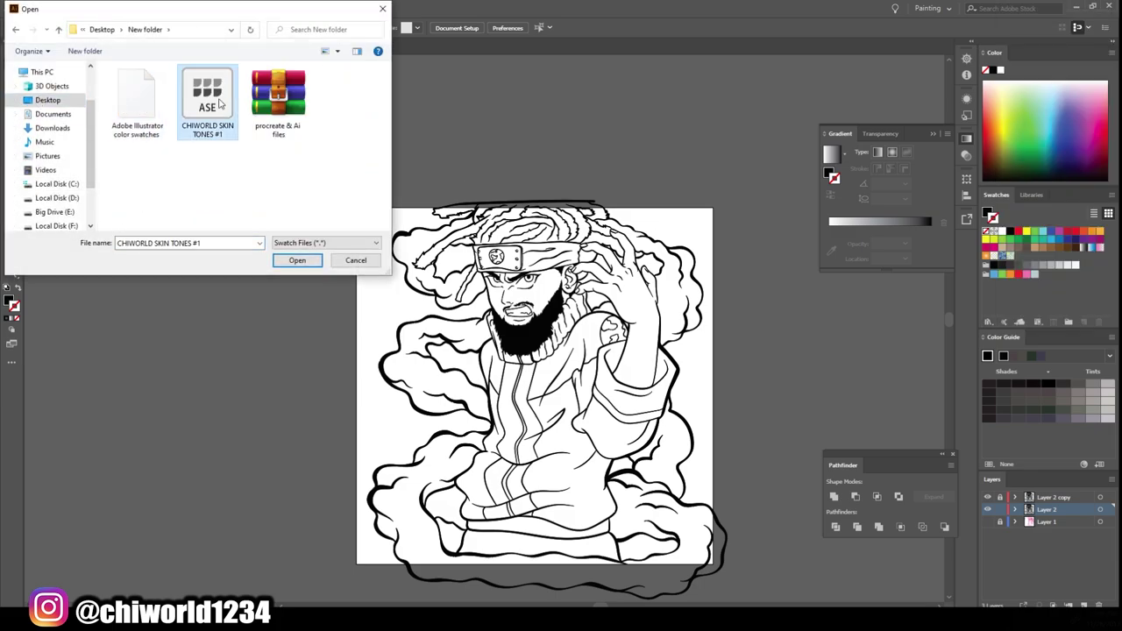
double_click(210, 97)
drag(543, 263, 1050, 195)
Put an artboard-sized salmon rectangle behind the line art and merge them in Pathfinder.
click(1010, 253)
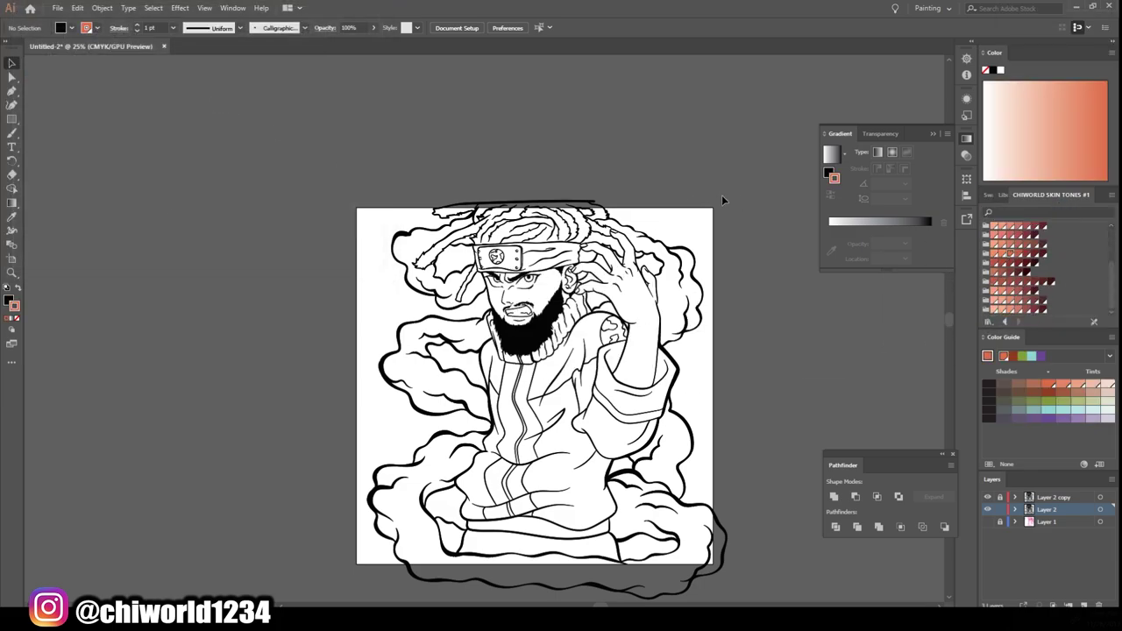
drag(343, 132, 765, 570)
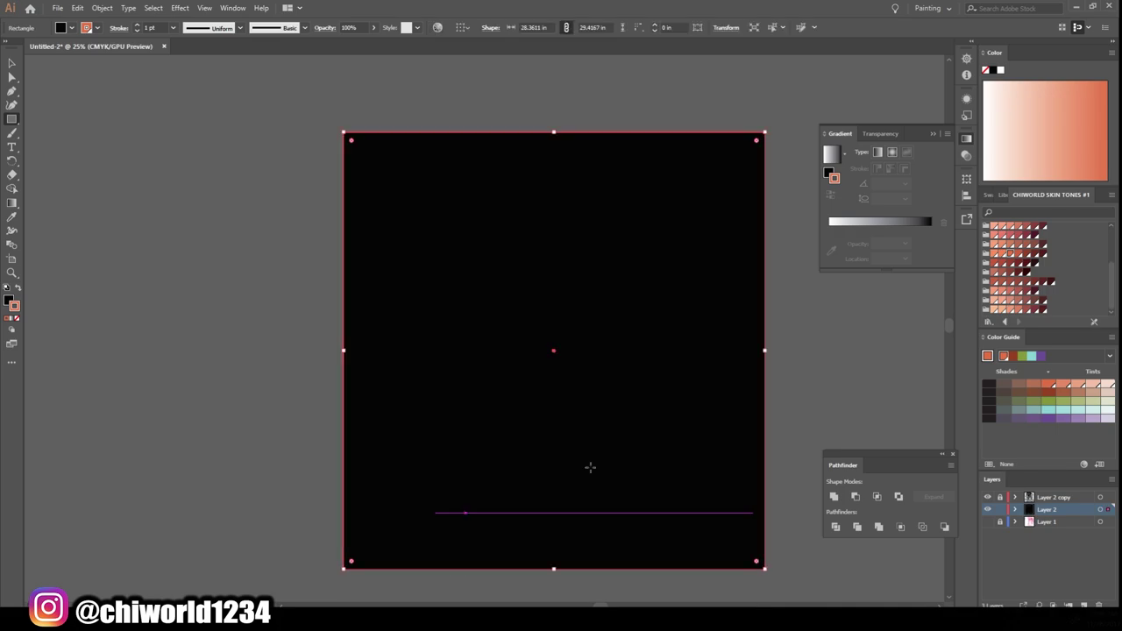
key(shift+x)
right_click(379, 224)
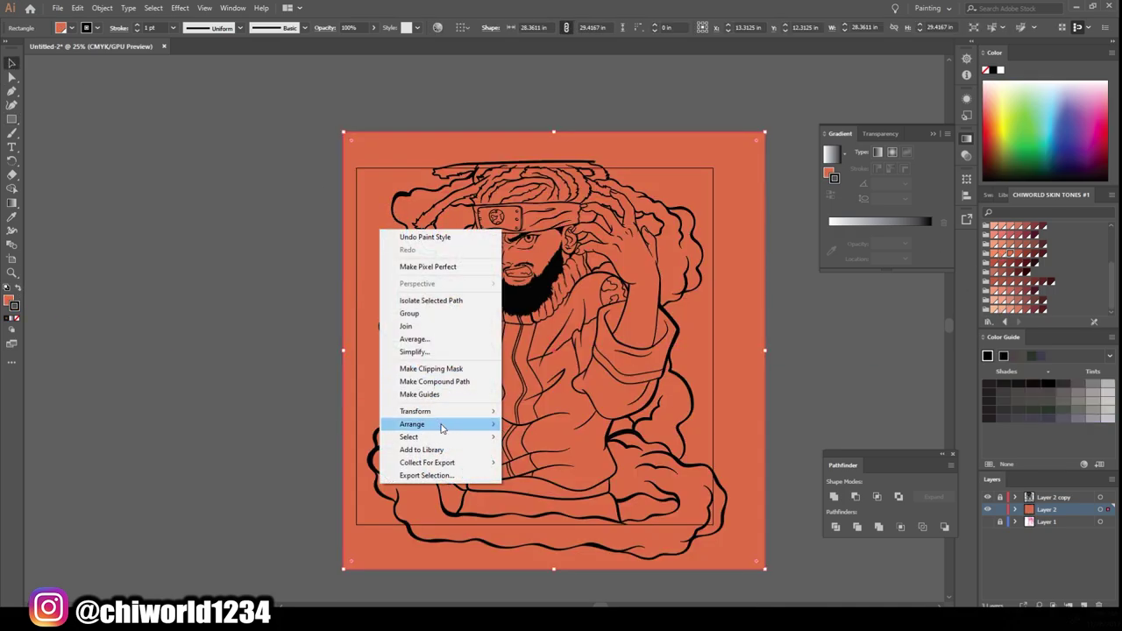
click(543, 465)
click(738, 508)
click(878, 525)
In Isolation Mode, delete the orange piece lying outside the figure.
right_click(715, 435)
click(767, 312)
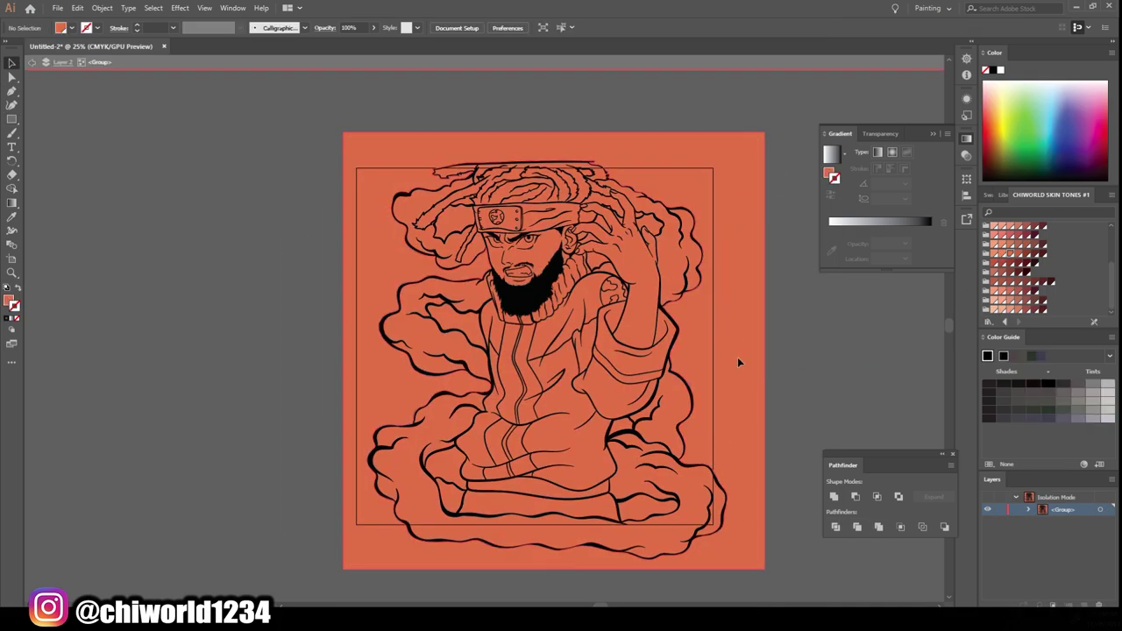
key(ctrl+plus)
click(698, 497)
key(Delete)
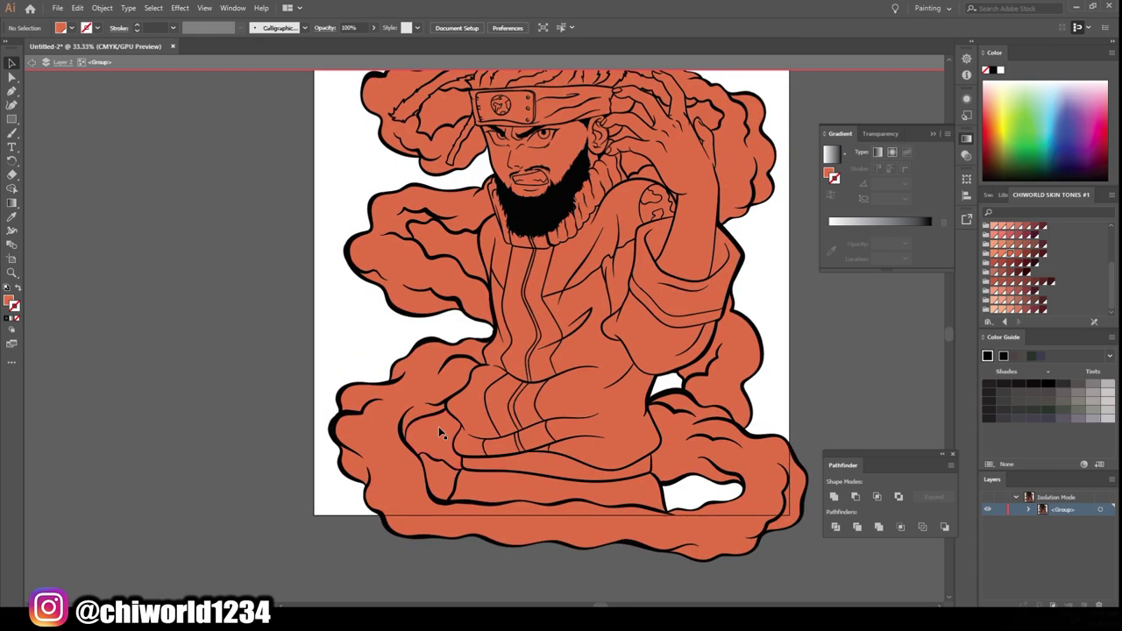
scroll(435, 481, up, 2)
scroll(614, 438, up, 2)
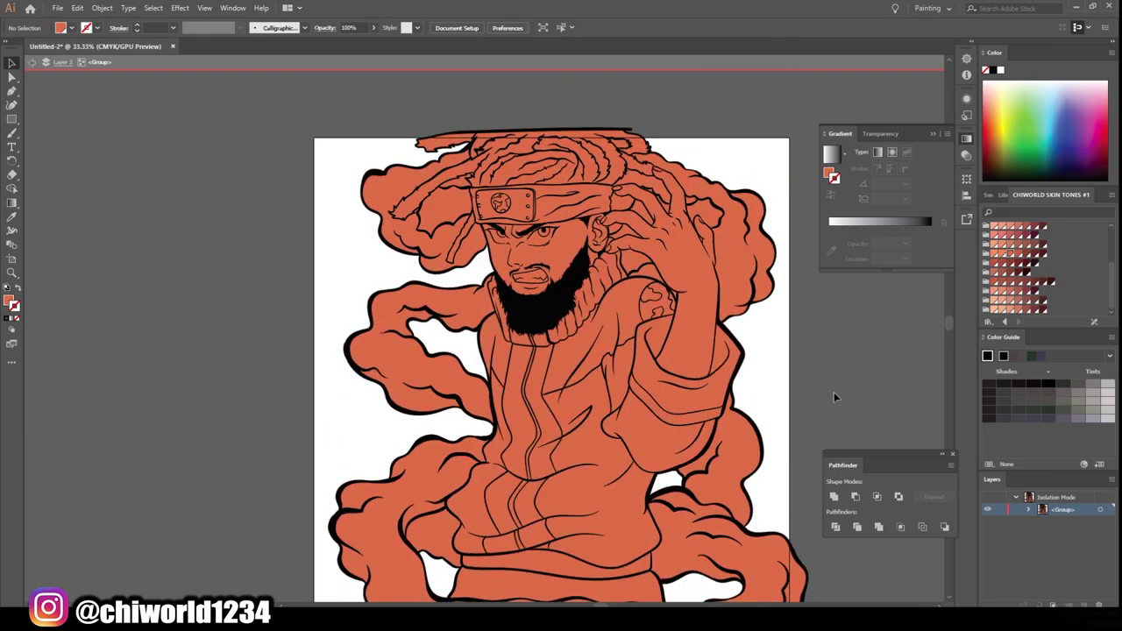
key(Escape)
Expand Layer 2's contents and check the filled hand piece inside the isolated figure group.
click(1015, 509)
click(1031, 522)
scroll(1056, 532, down, 3)
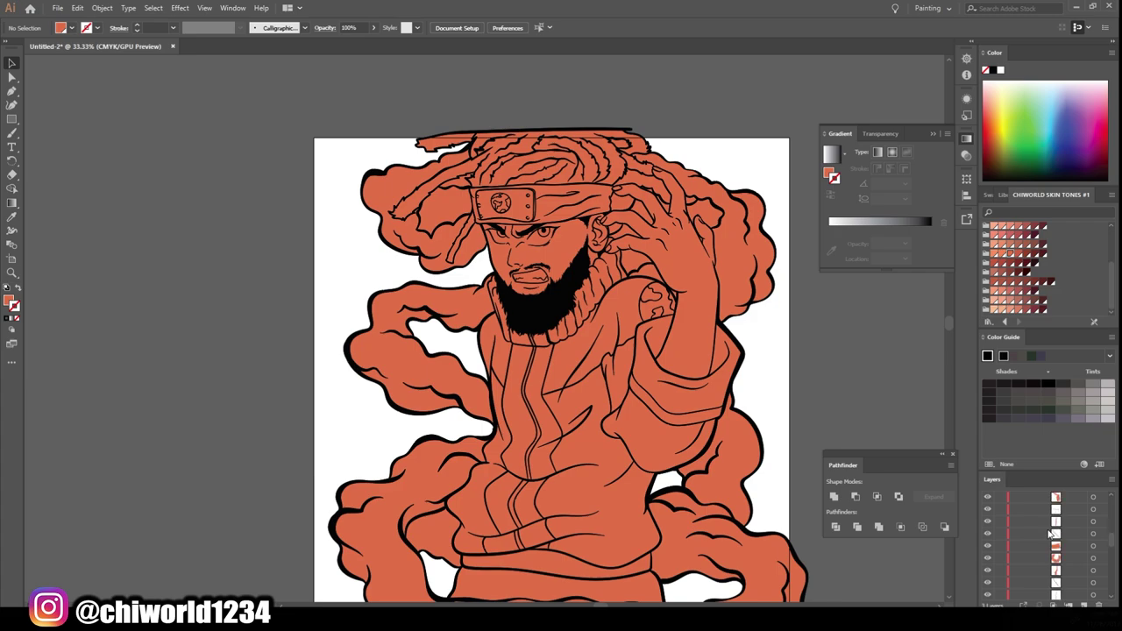
scroll(1010, 547, up, 3)
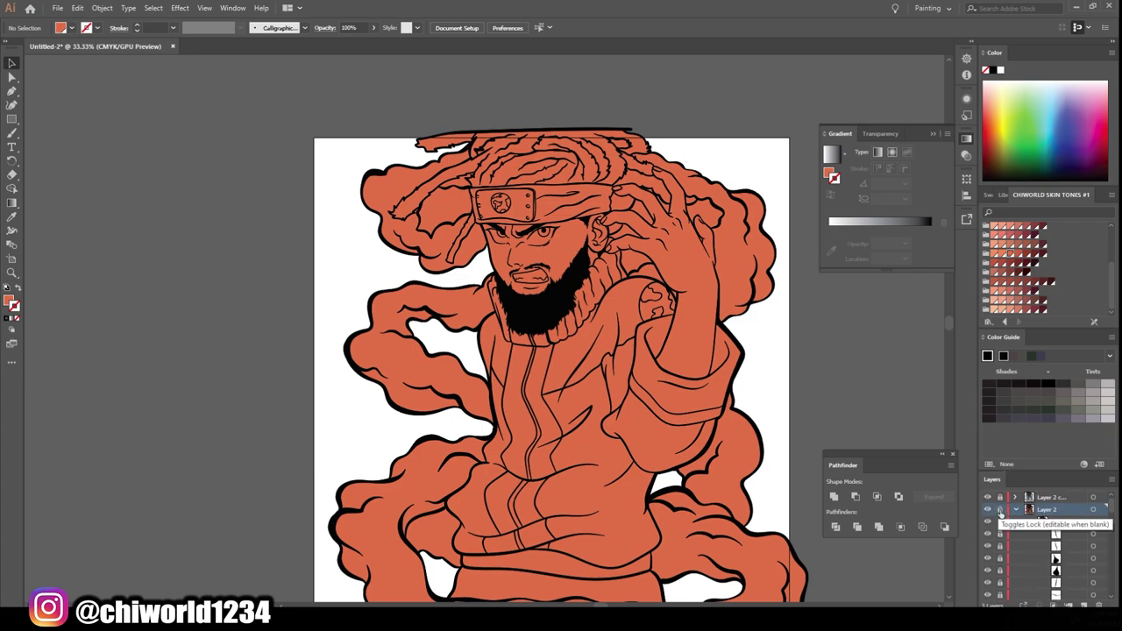
scroll(818, 422, up, 1)
key(ctrl+plus)
right_click(753, 308)
click(795, 407)
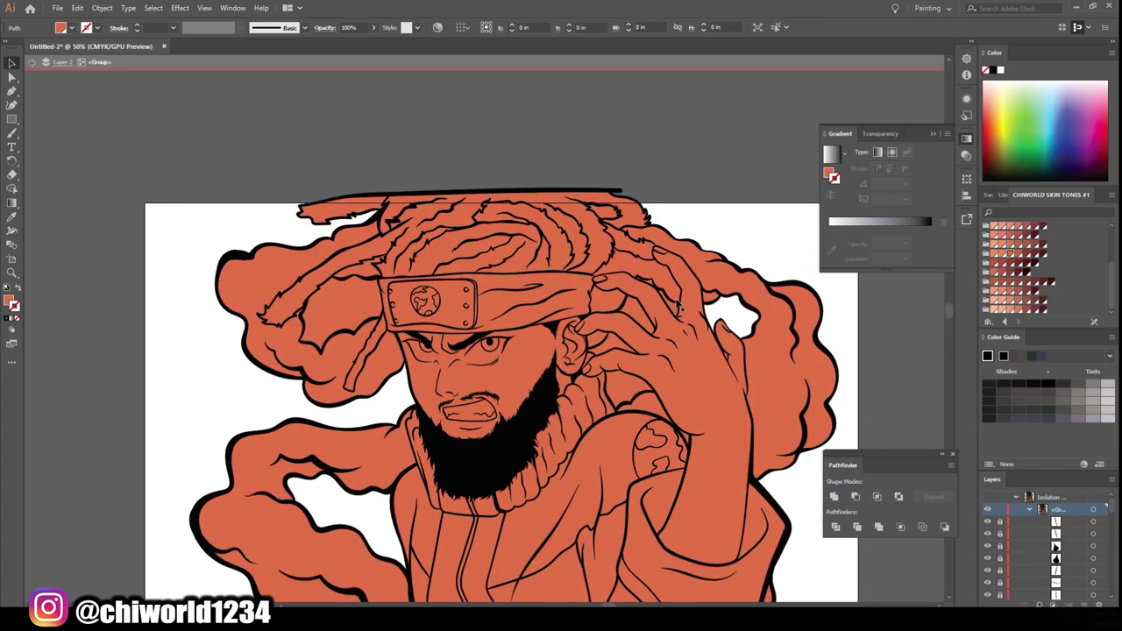
click(673, 307)
key(ctrl+plus)
key(ctrl+plus)
key(ctrl+plus)
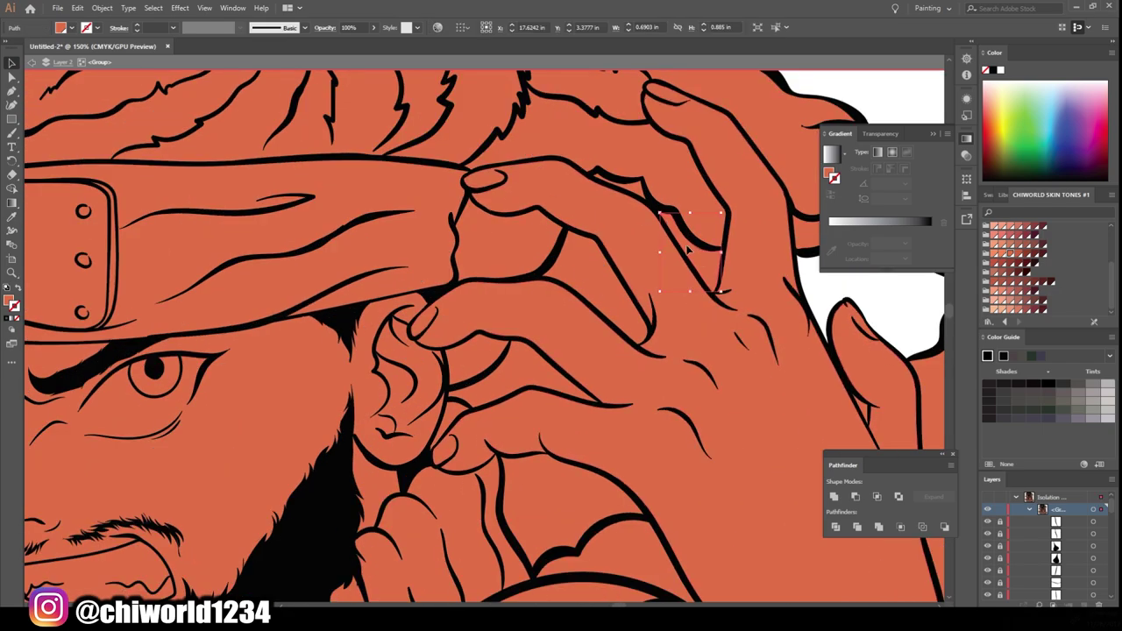
key(ctrl+shift+a)
key(ctrl+minus)
key(ctrl+minus)
key(ctrl+minus)
key(ctrl+minus)
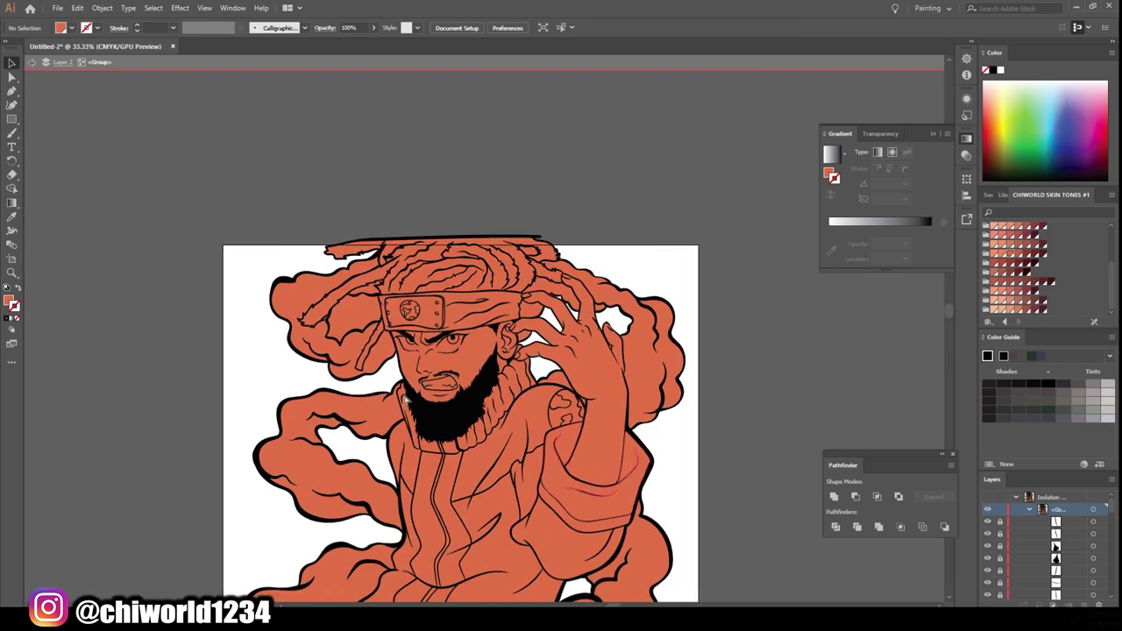
Select the sweater pieces, including the right sleeve and lower sweater band.
key(ctrl+plus)
key(ctrl+plus)
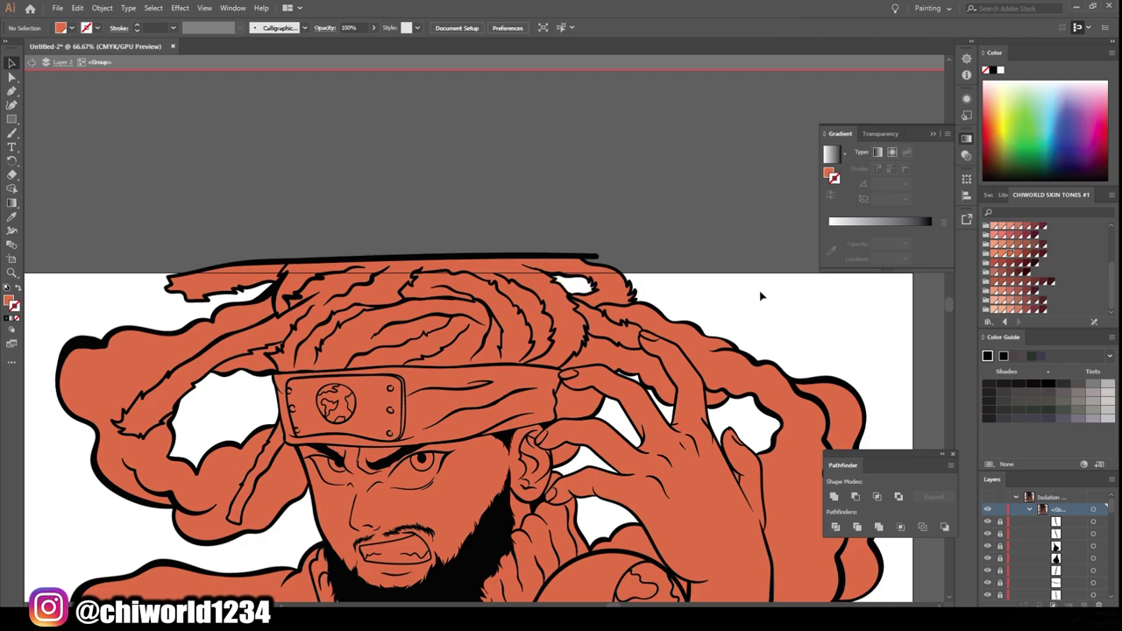
key(ctrl+0)
key(ctrl+plus)
key(ctrl+plus)
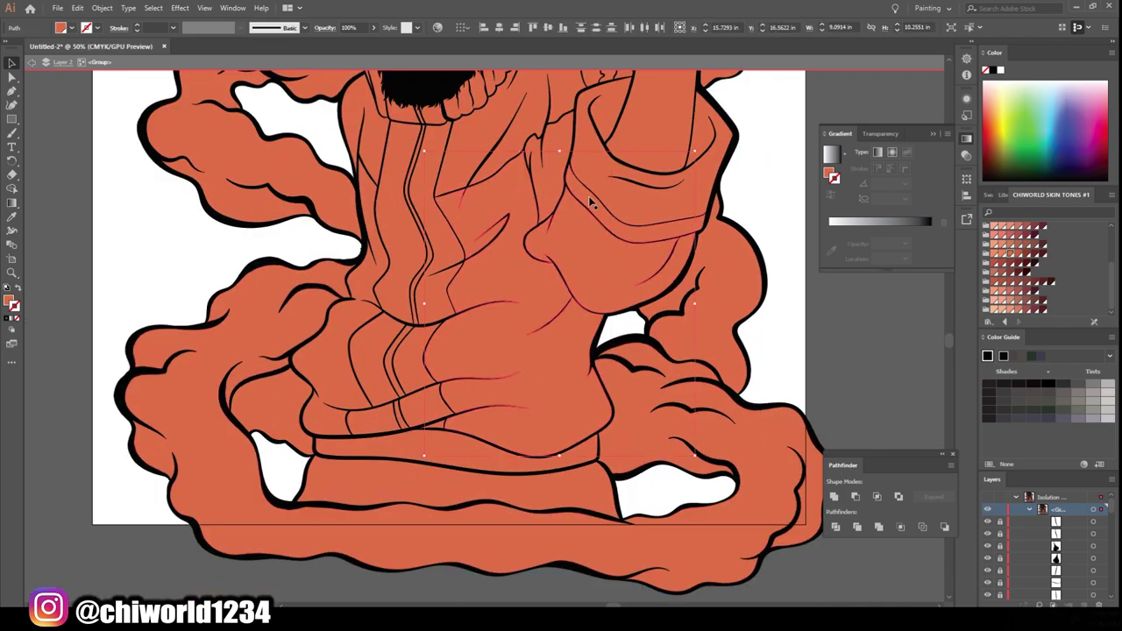
shift+click(591, 189)
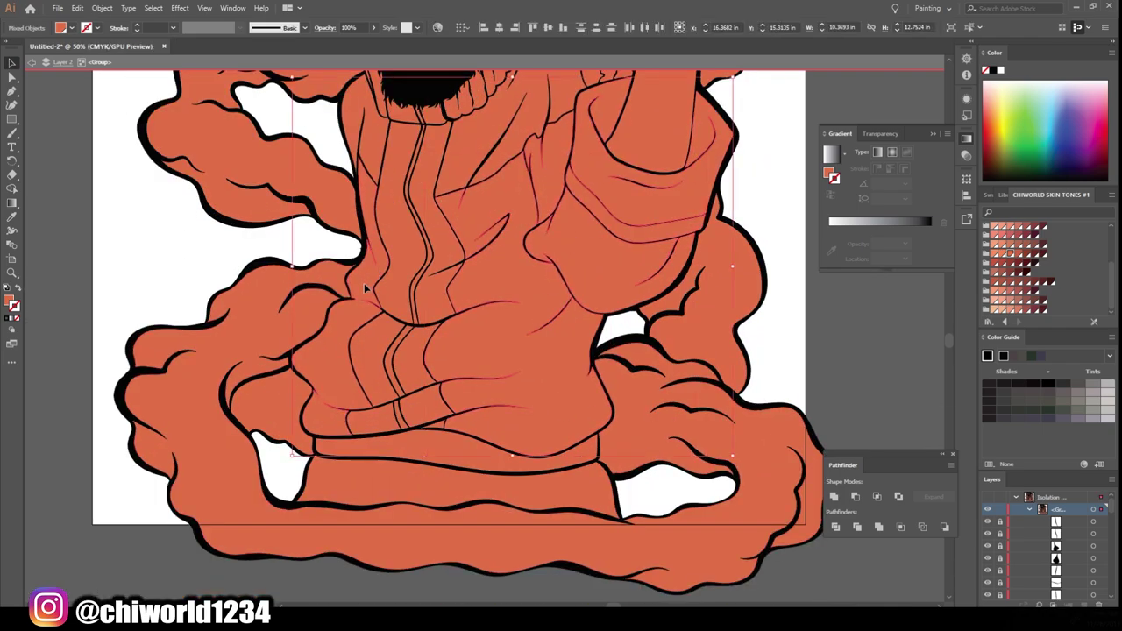
shift+click(409, 479)
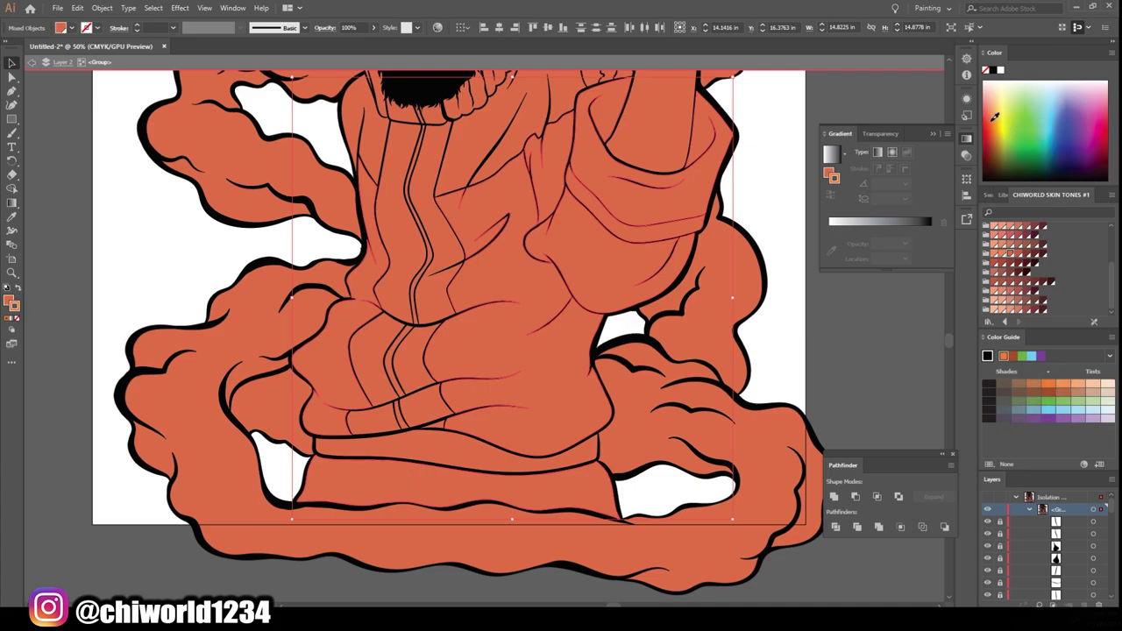
Give the sweater pieces a brighter reddish-orange fill with no stroke.
double_click(9, 300)
drag(175, 187, 176, 183)
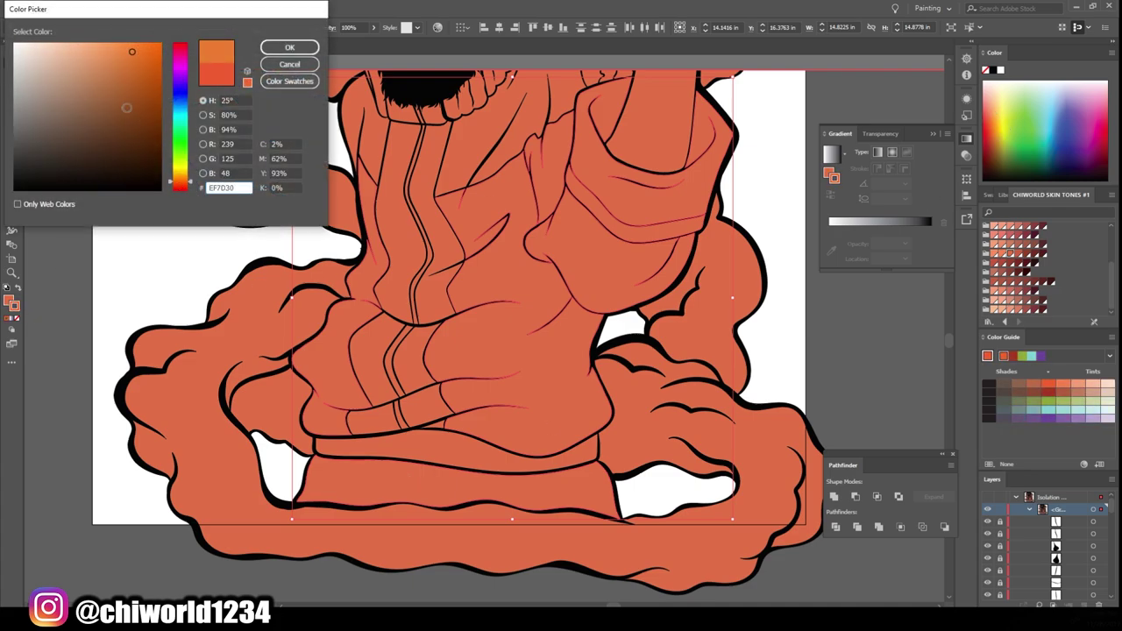
click(289, 47)
click(18, 319)
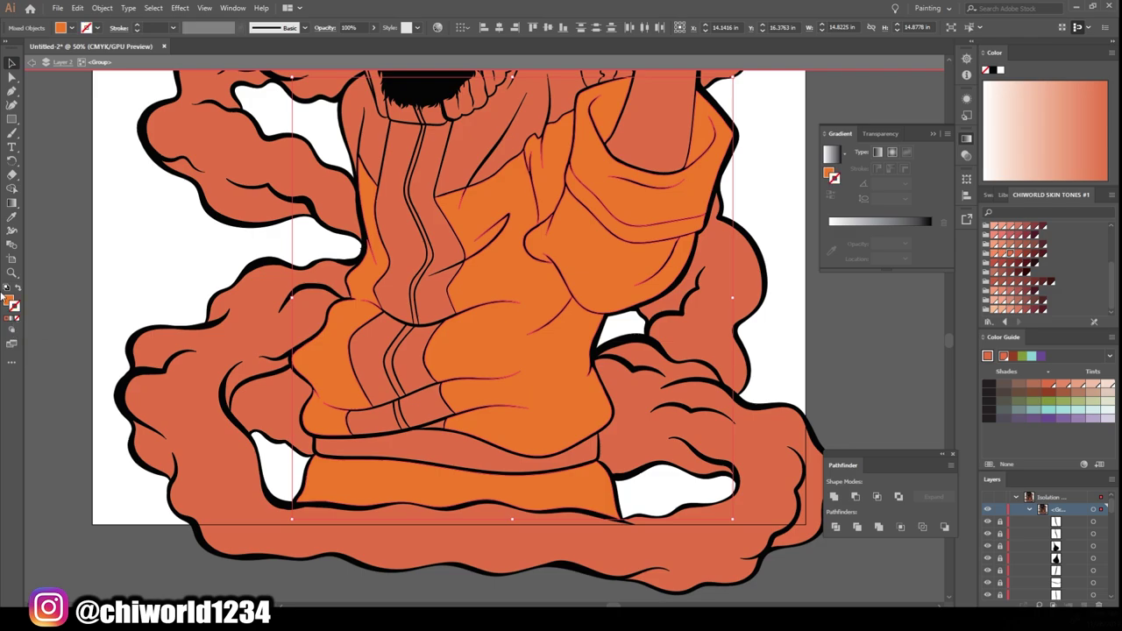
double_click(9, 300)
click(289, 48)
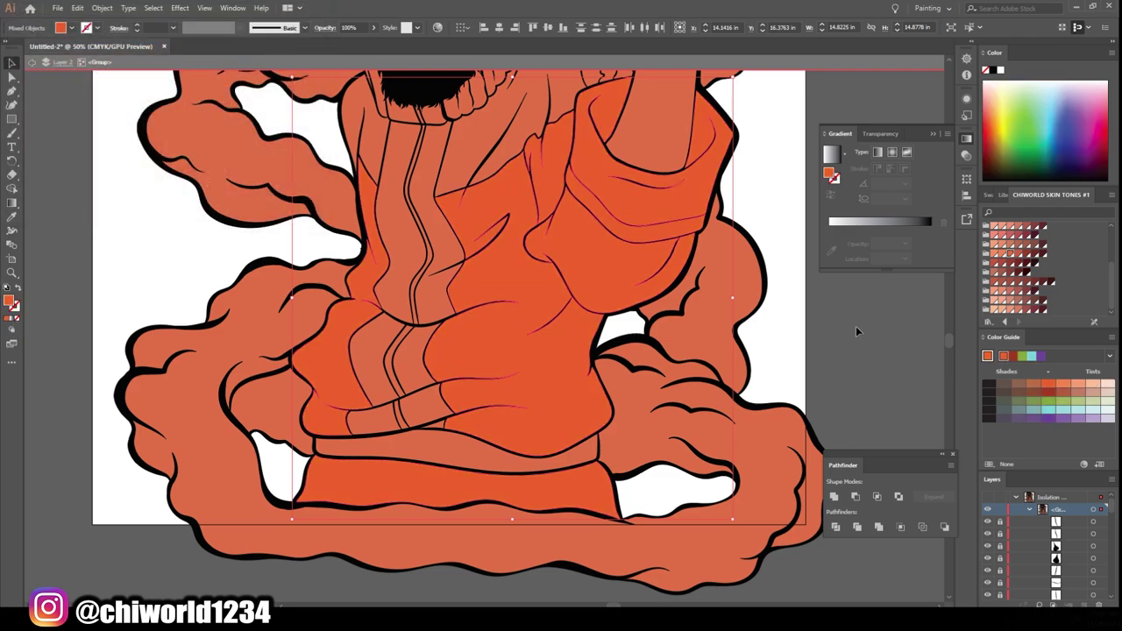
scroll(855, 326, down, 4)
scroll(721, 426, up, 2)
Isolate the artwork and fill the lower cloud and left smoke shape light lavender.
double_click(629, 383)
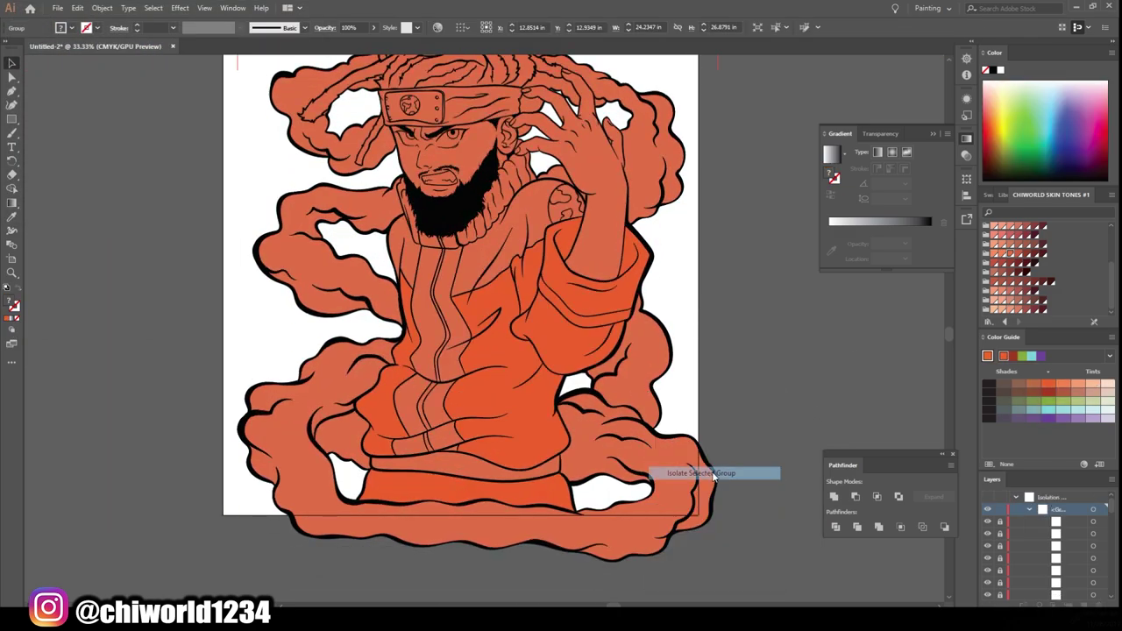
click(648, 371)
click(1092, 418)
scroll(969, 430, up, 1)
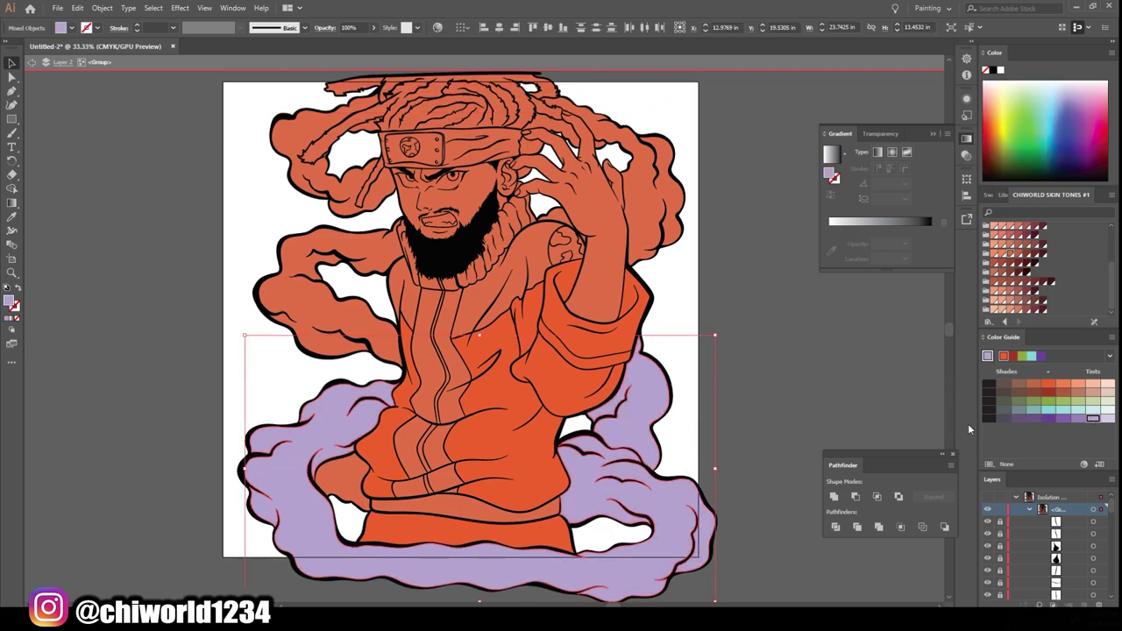
click(1107, 421)
scroll(208, 348, up, 1)
scroll(209, 349, up, 1)
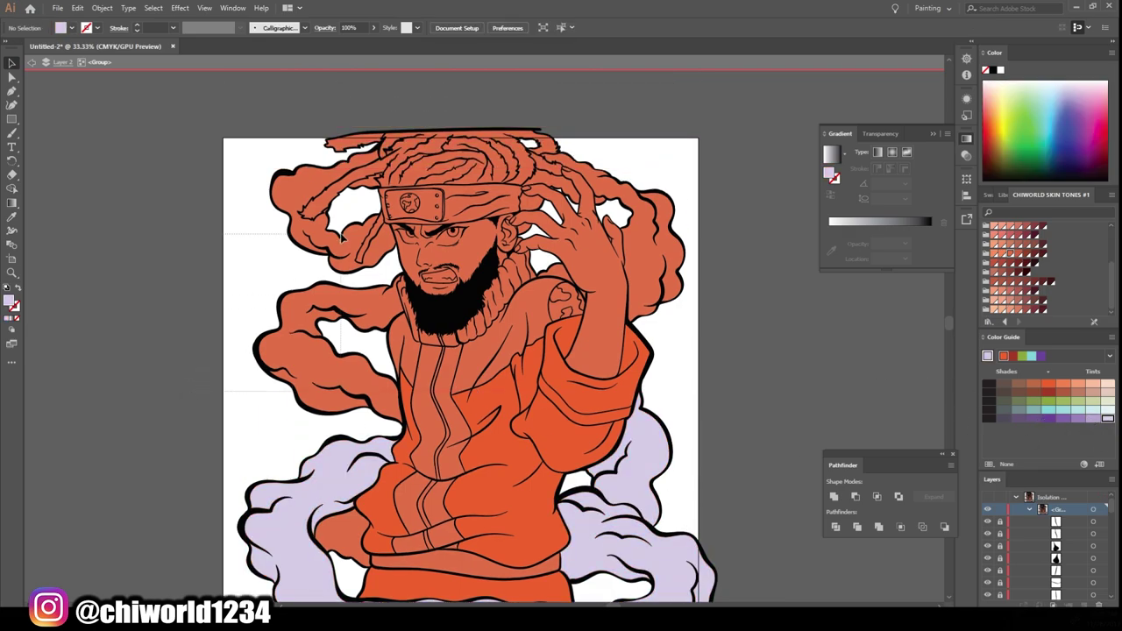
click(294, 346)
click(1107, 421)
scroll(810, 297, up, 2)
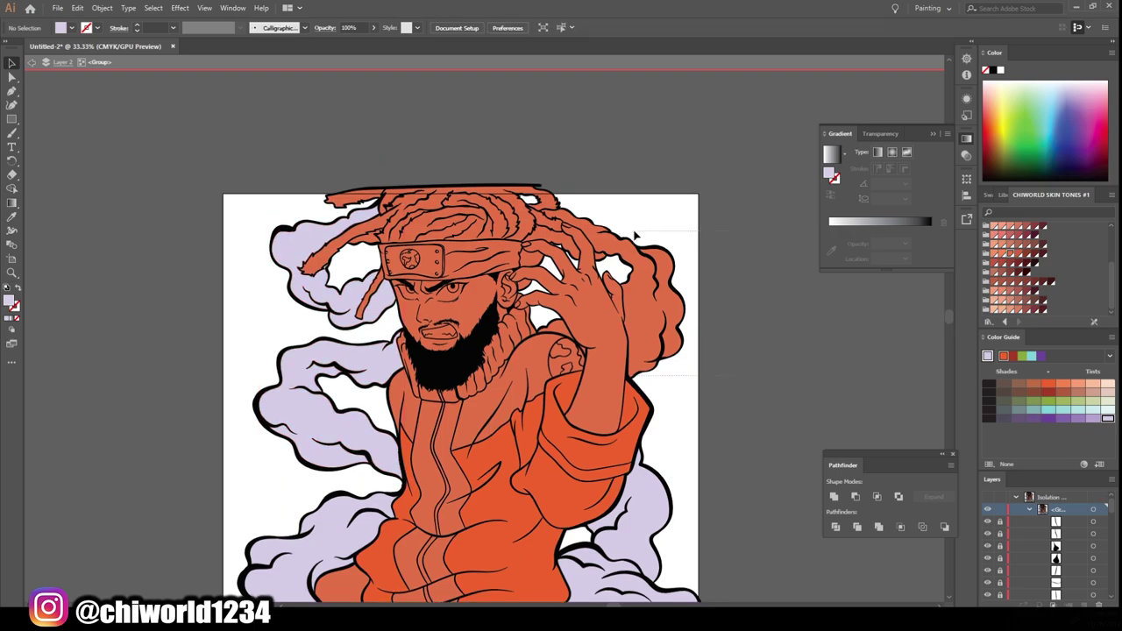
Colour the upper-right smoke and the smoke piece behind the hand lavender.
click(587, 298)
click(1107, 418)
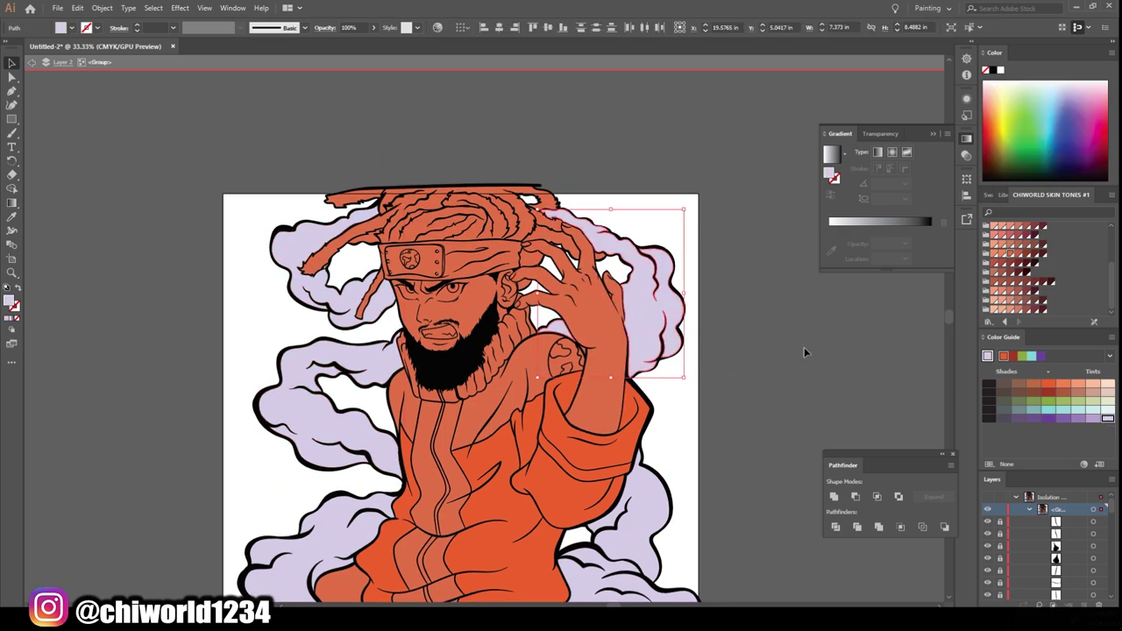
click(804, 347)
scroll(473, 191, up, 2)
click(473, 191)
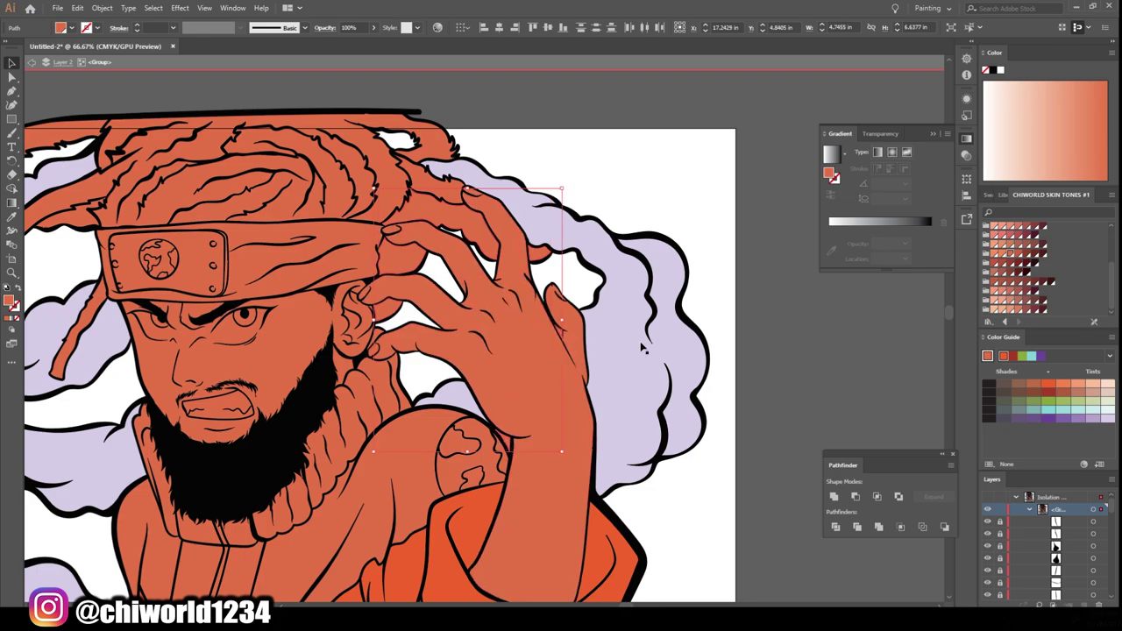
click(1093, 418)
click(884, 350)
key(ctrl+minus)
Give the smoke beside the arm a darker lavender.
key(ctrl+minus)
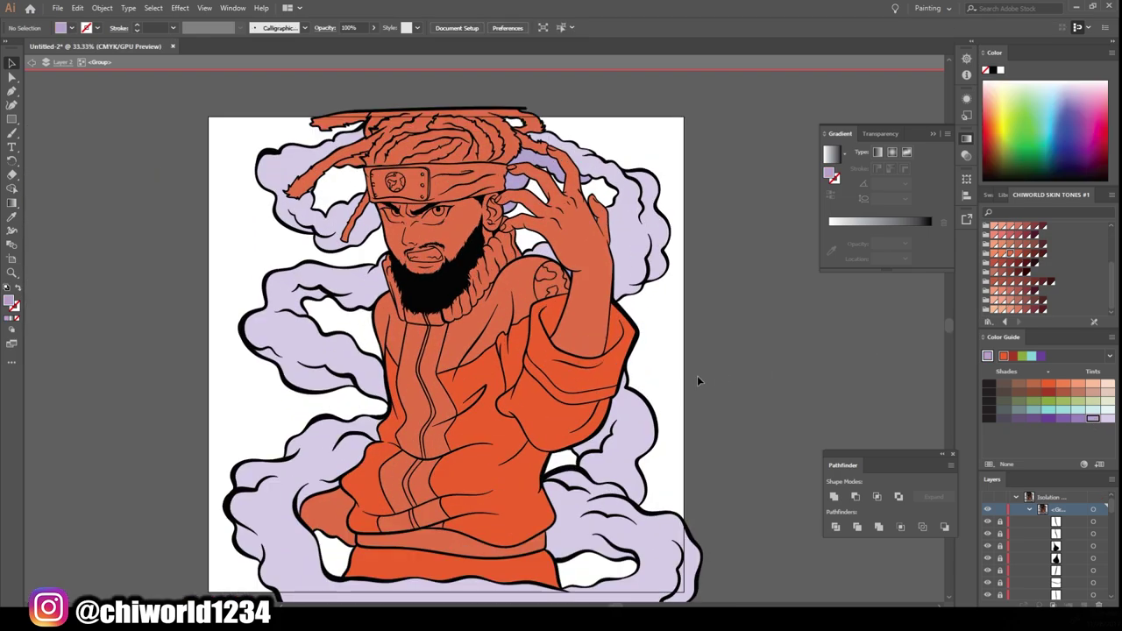
click(622, 447)
click(1081, 418)
key(ctrl+shift+a)
key(ctrl+minus)
key(ctrl+plus)
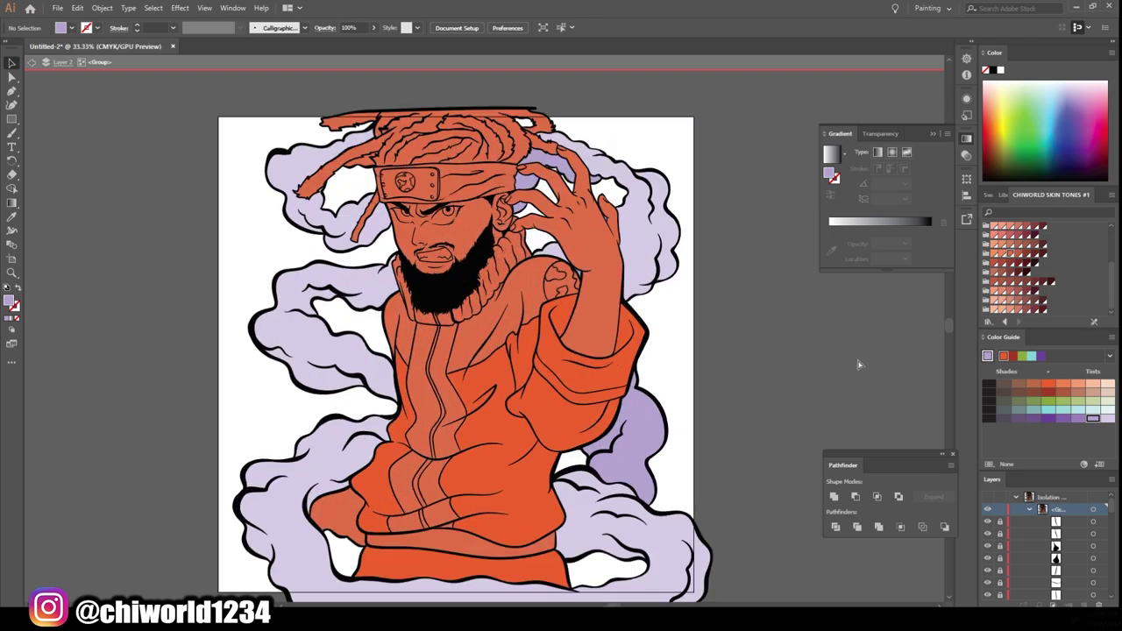
scroll(452, 342, down, 1)
Recolour a piece of the jacket a deeper orange.
click(452, 342)
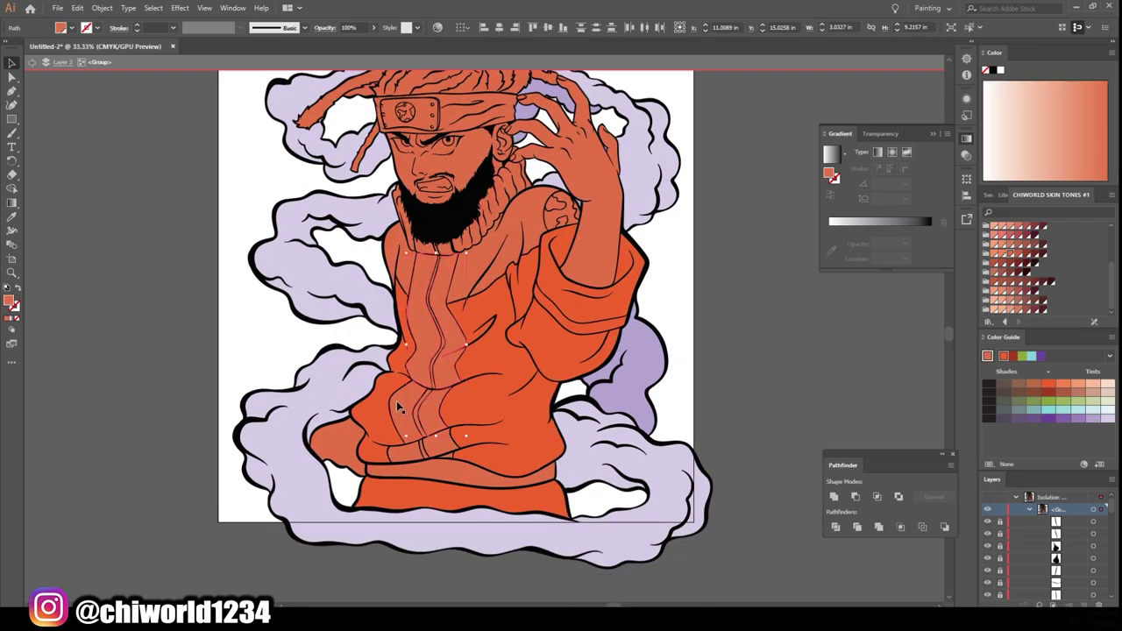
click(1049, 383)
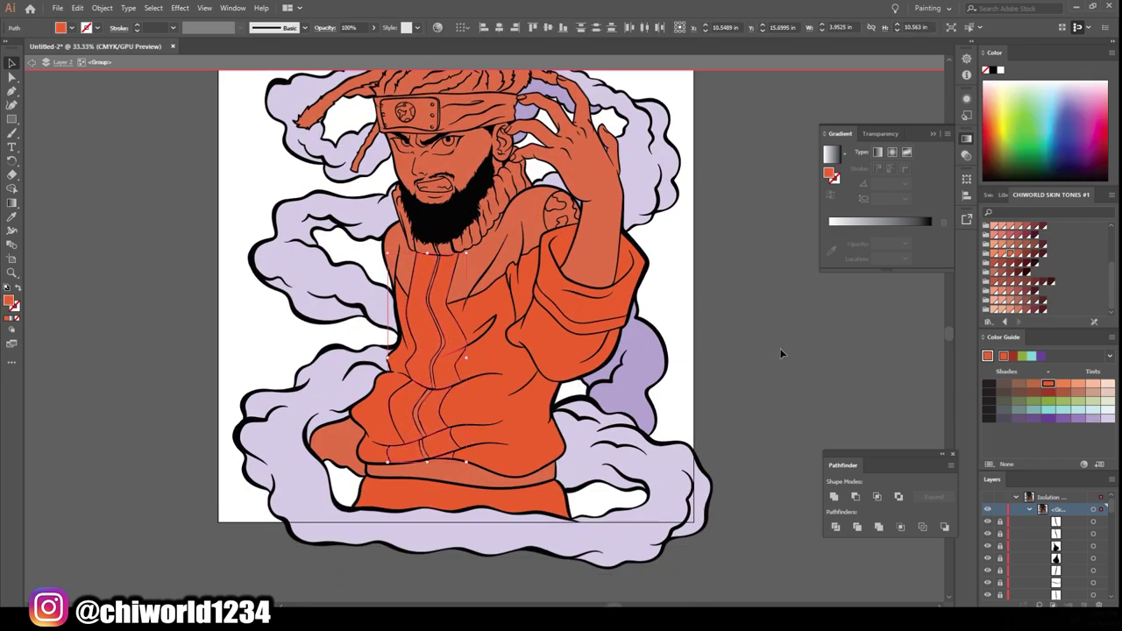
key(ctrl+shift+a)
key(ctrl+minus)
key(ctrl+minus)
key(ctrl+plus)
key(ctrl+plus)
key(ctrl+plus)
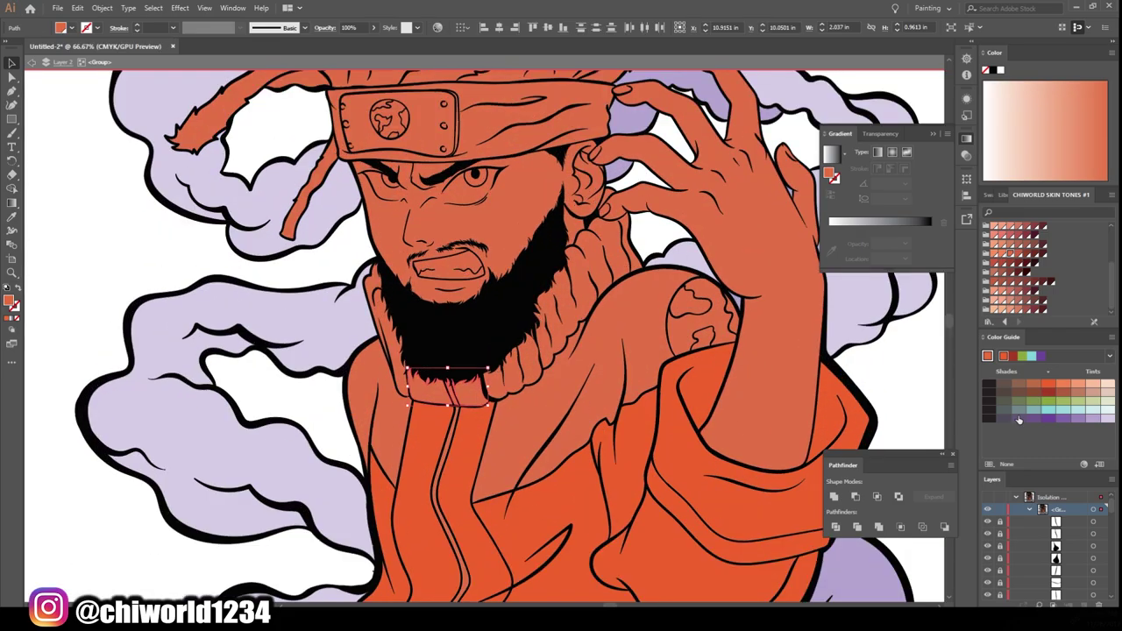
Fill the upper jacket with a custom blue and eyedrop that blue onto the headband.
click(465, 391)
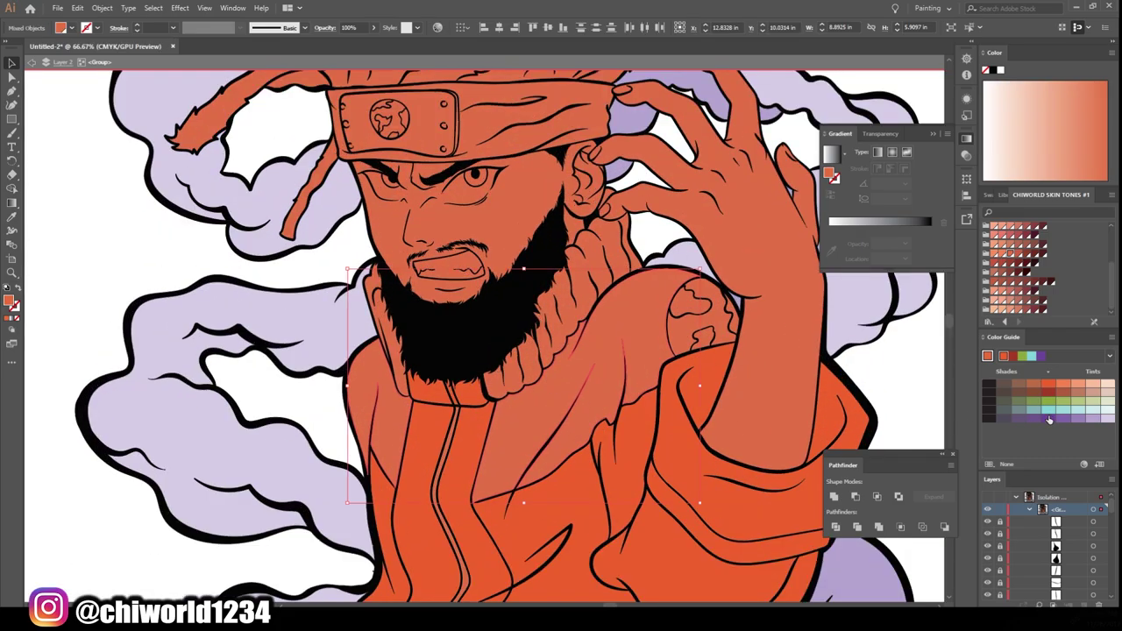
double_click(8, 300)
click(289, 48)
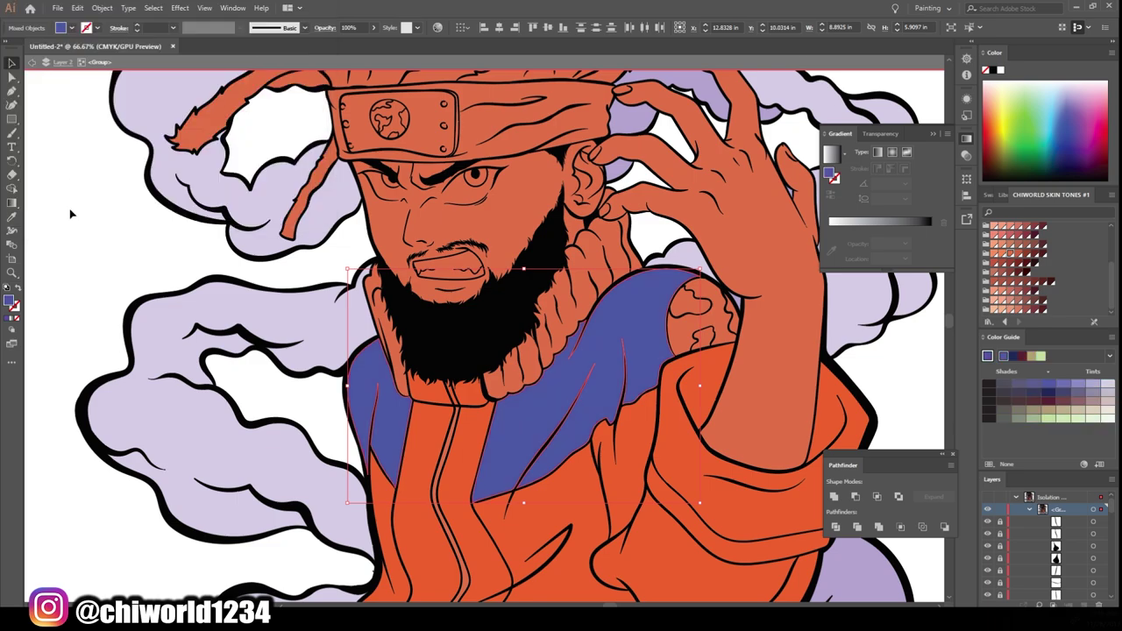
click(442, 130)
scroll(443, 186, up, 1)
key(i)
click(385, 438)
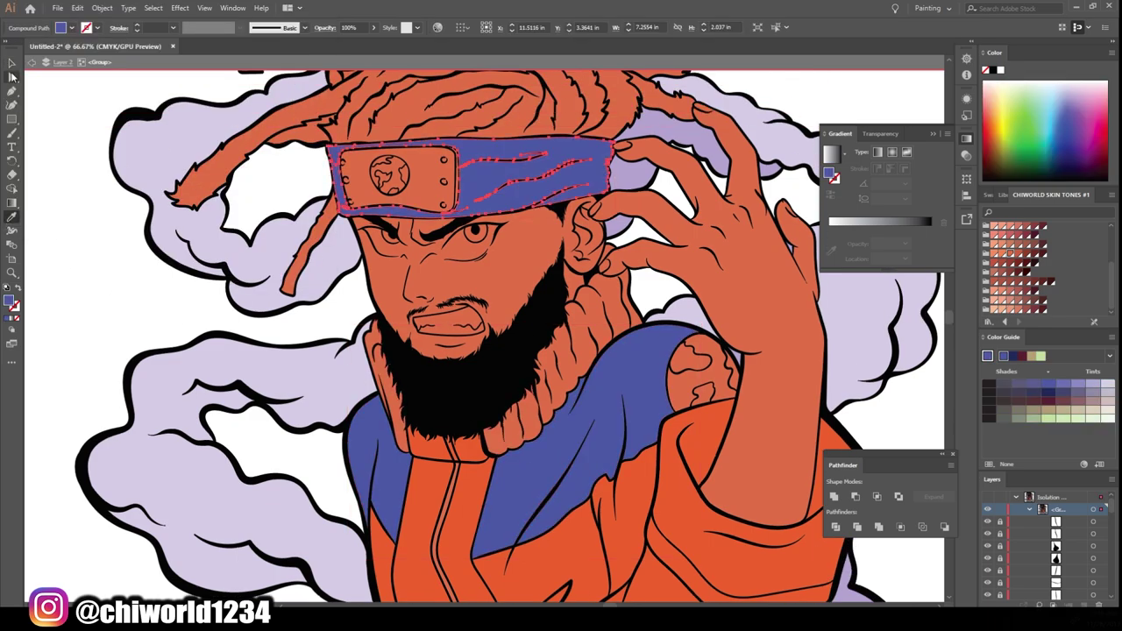
key(v)
click(150, 302)
Fill the neck ruffle and left collar strip with light lavender.
click(588, 333)
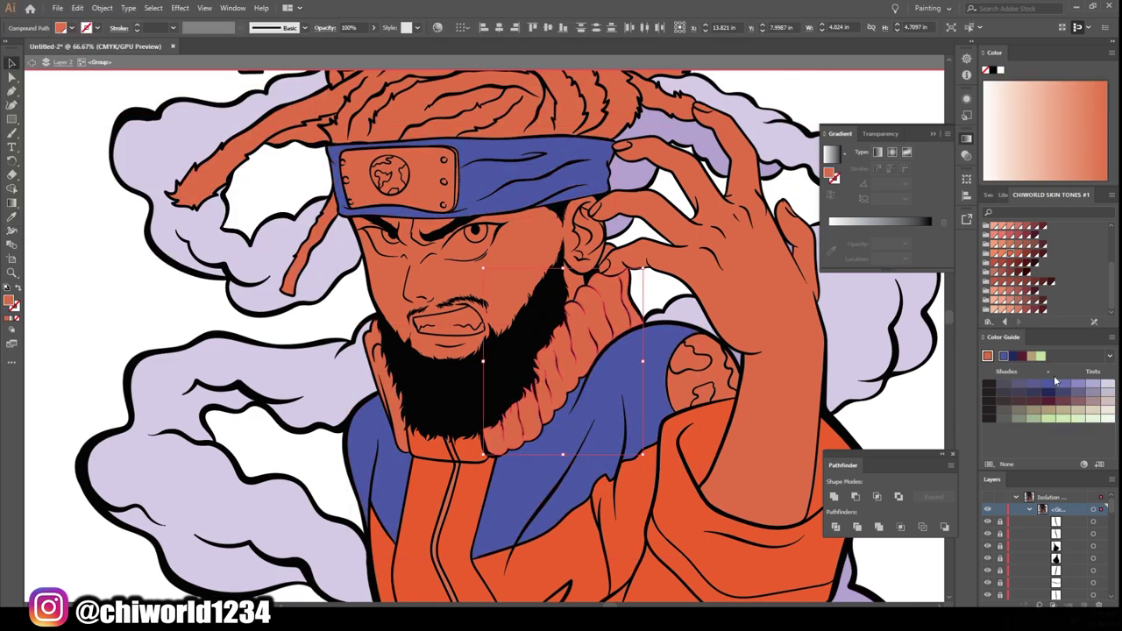
click(386, 372)
click(72, 331)
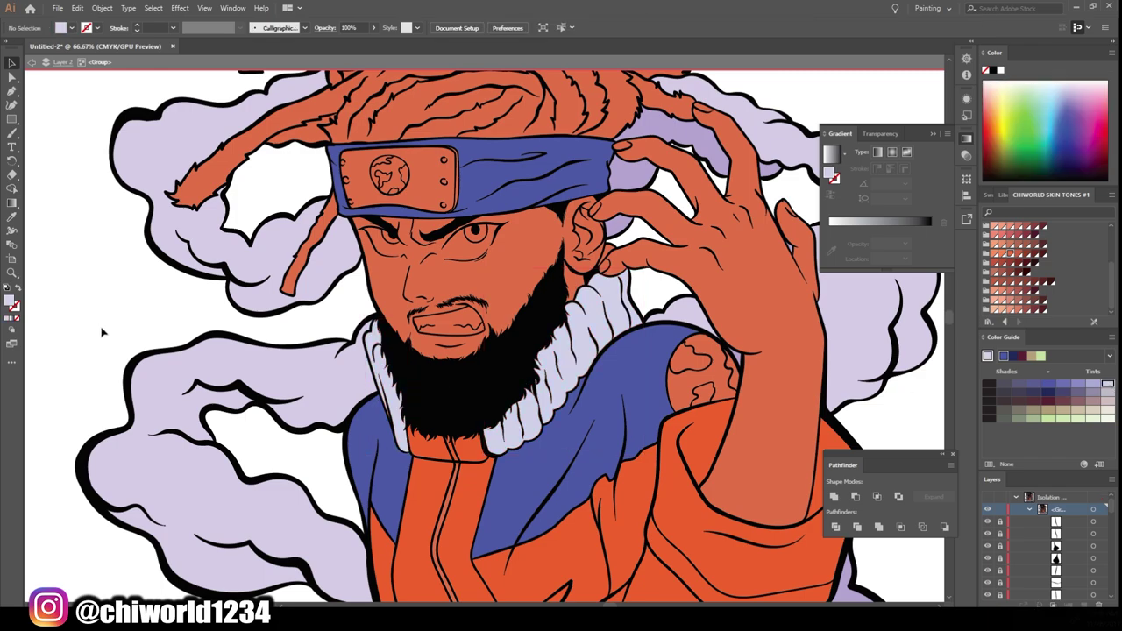
key(ctrl+plus)
key(ctrl+plus)
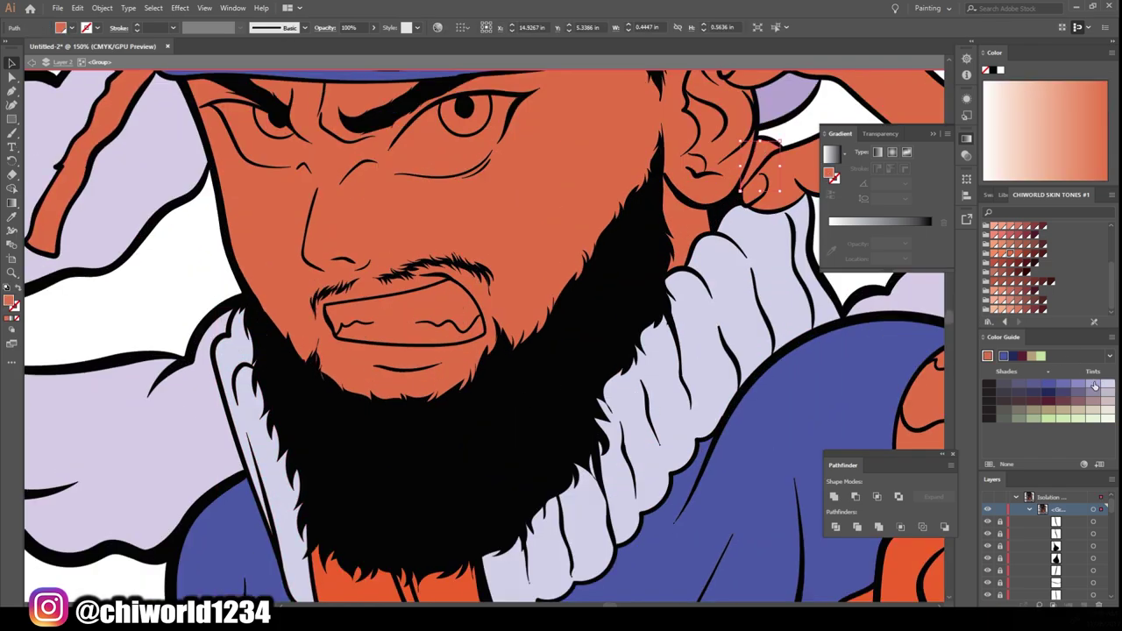
key(ctrl+minus)
key(ctrl+minus)
key(ctrl+minus)
key(ctrl+plus)
Fill the waist belt with dark navy.
click(517, 559)
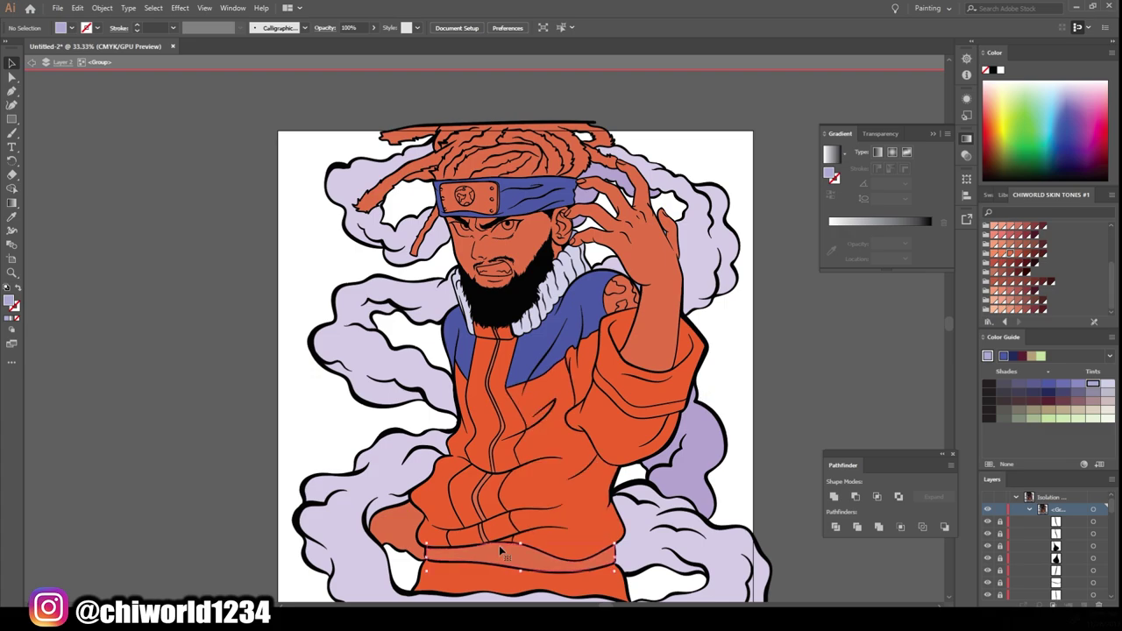
click(1047, 392)
click(782, 384)
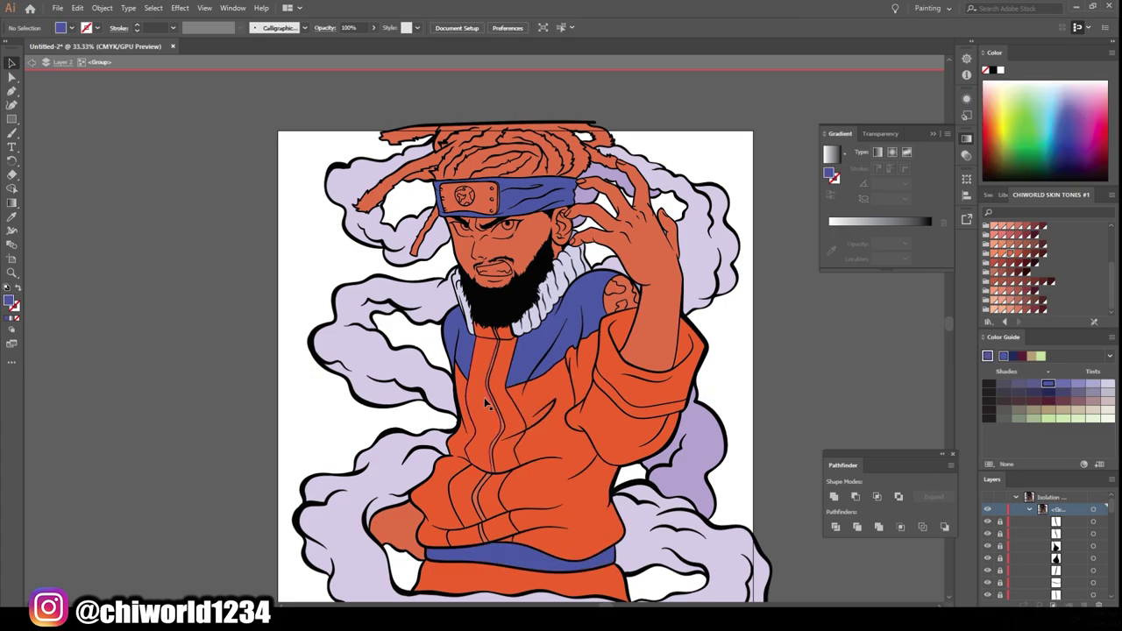
key(ctrl+plus)
key(ctrl+plus)
Fill the thin zipper line grey after undoing a trial grey fill on the whole zipper.
click(510, 160)
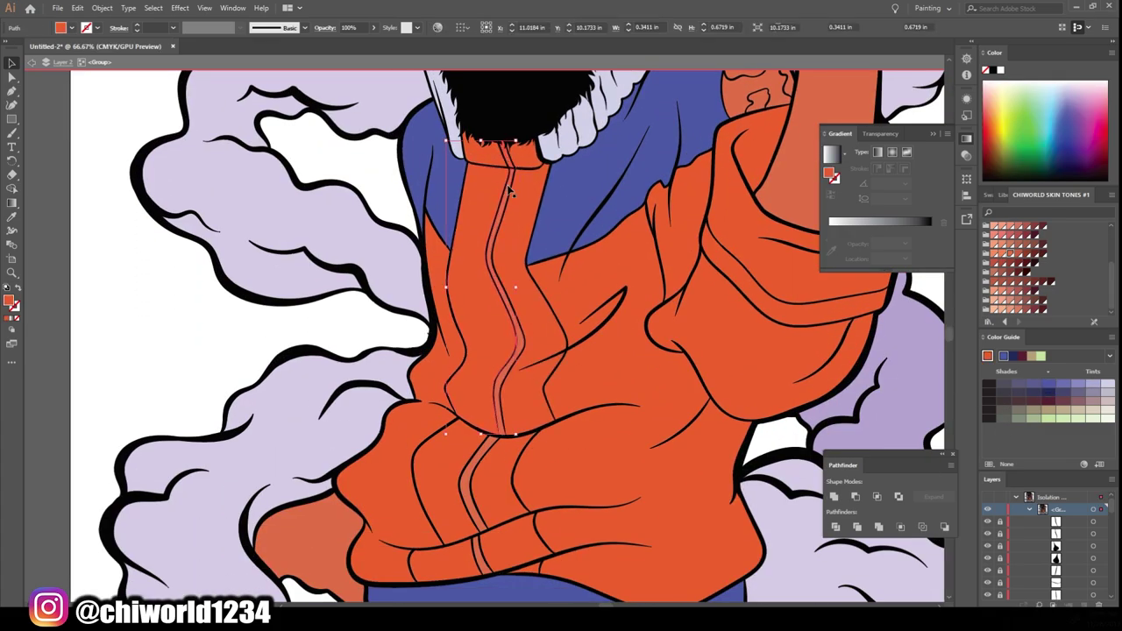
click(474, 545)
click(1096, 391)
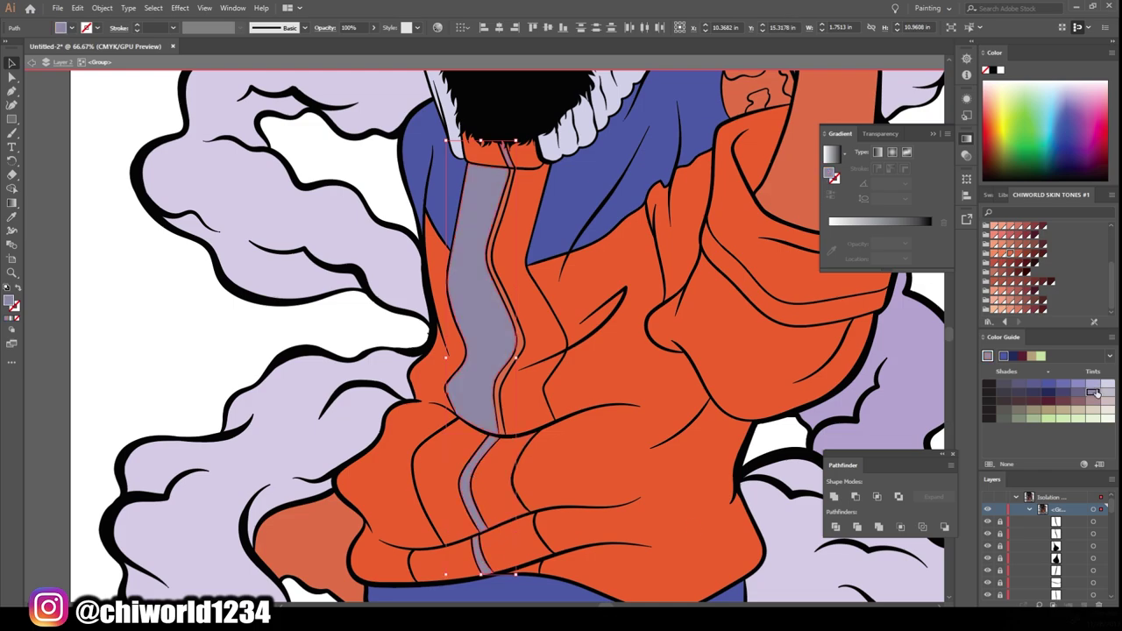
key(ctrl+z)
click(528, 346)
click(510, 159)
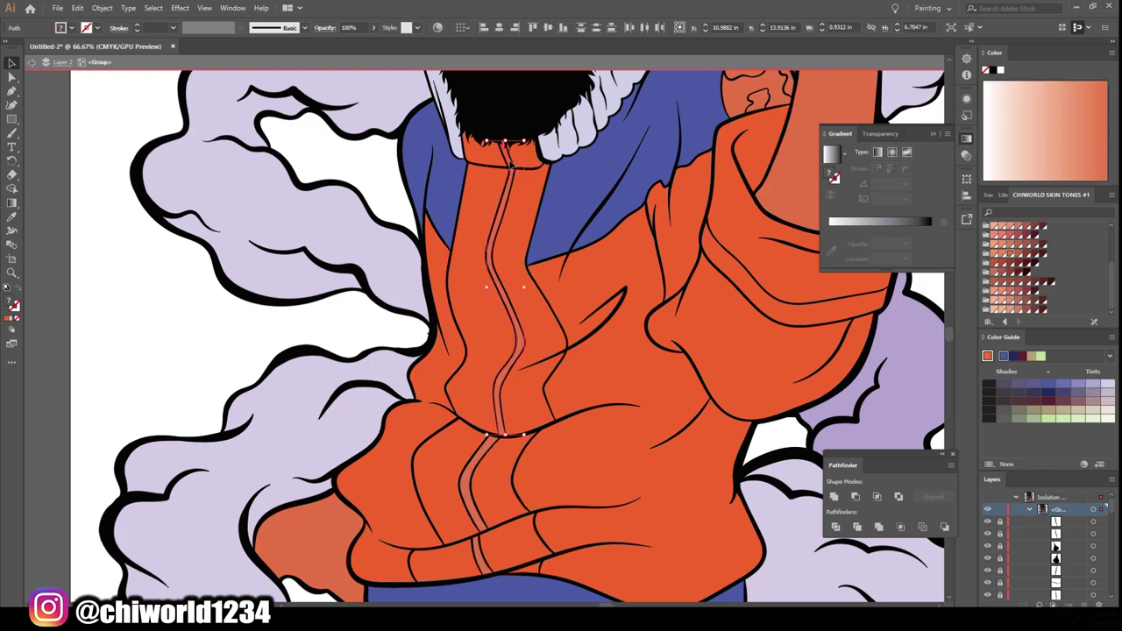
click(1087, 393)
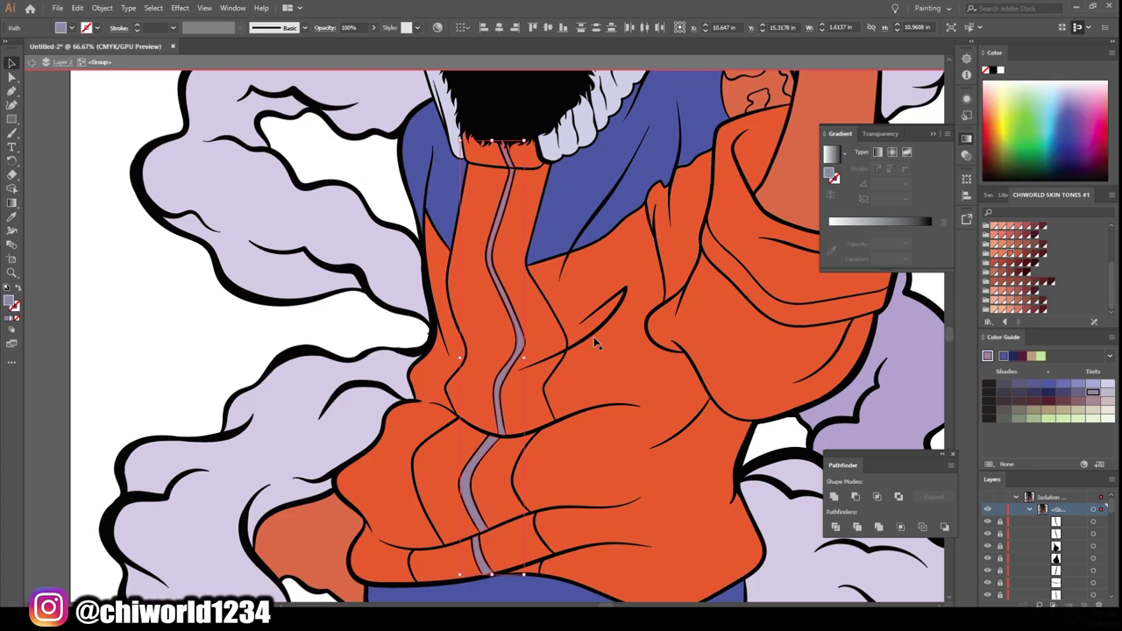
click(195, 313)
Fill the teeth with light lavender.
scroll(531, 249, up, 3)
scroll(530, 250, up, 2)
click(1107, 383)
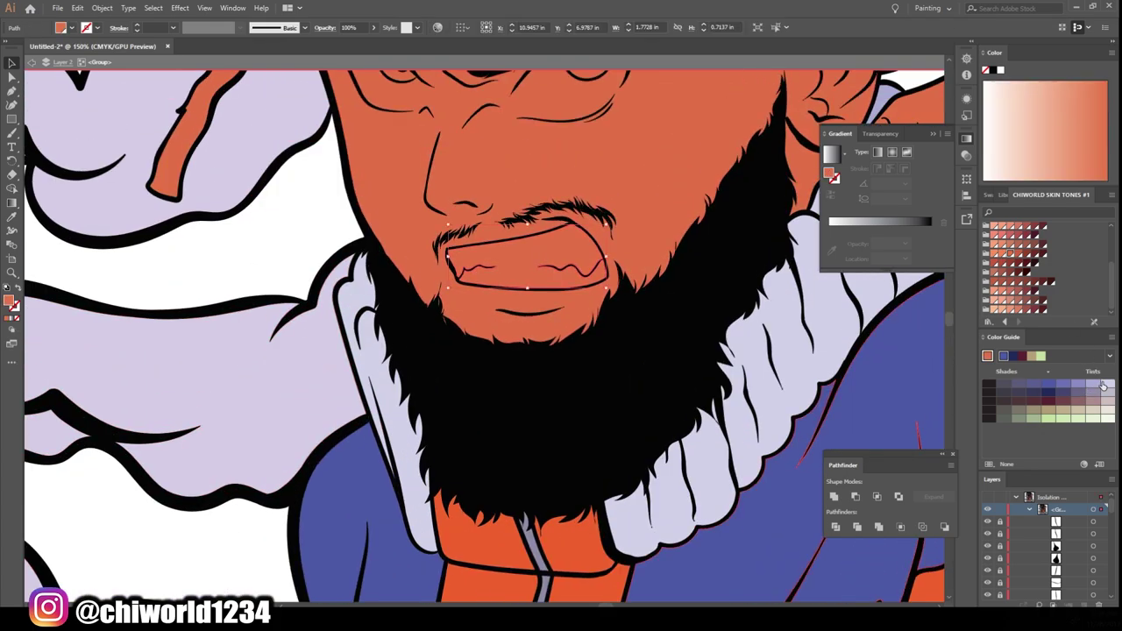
click(526, 263)
scroll(526, 263, down, 2)
scroll(491, 263, up, 4)
Fill the headband's metal plate with a pale lavender-grey.
click(467, 214)
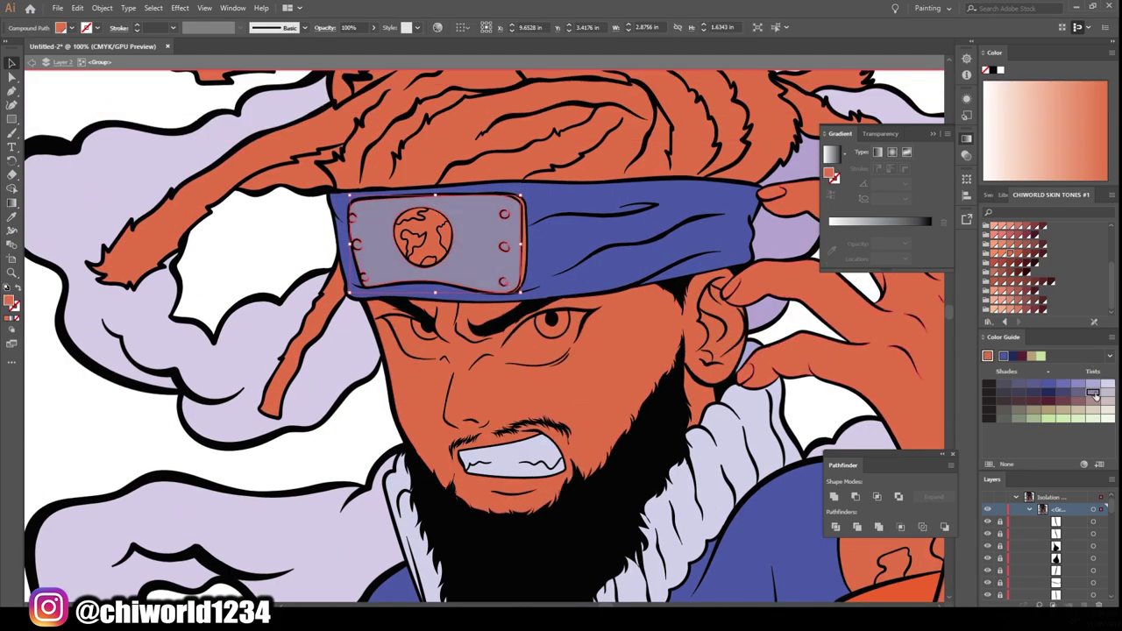
click(1101, 395)
scroll(554, 483, up, 3)
key(ctrl+equal)
key(ctrl+equal)
click(550, 368)
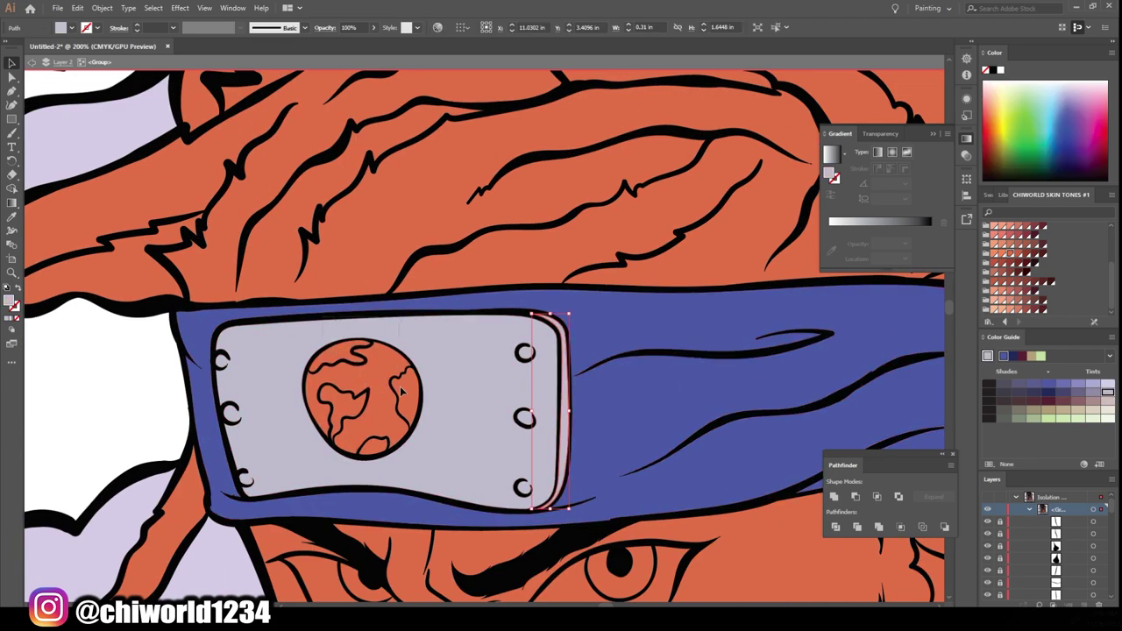
click(218, 358)
key(ctrl+minus)
scroll(329, 421, up, 1)
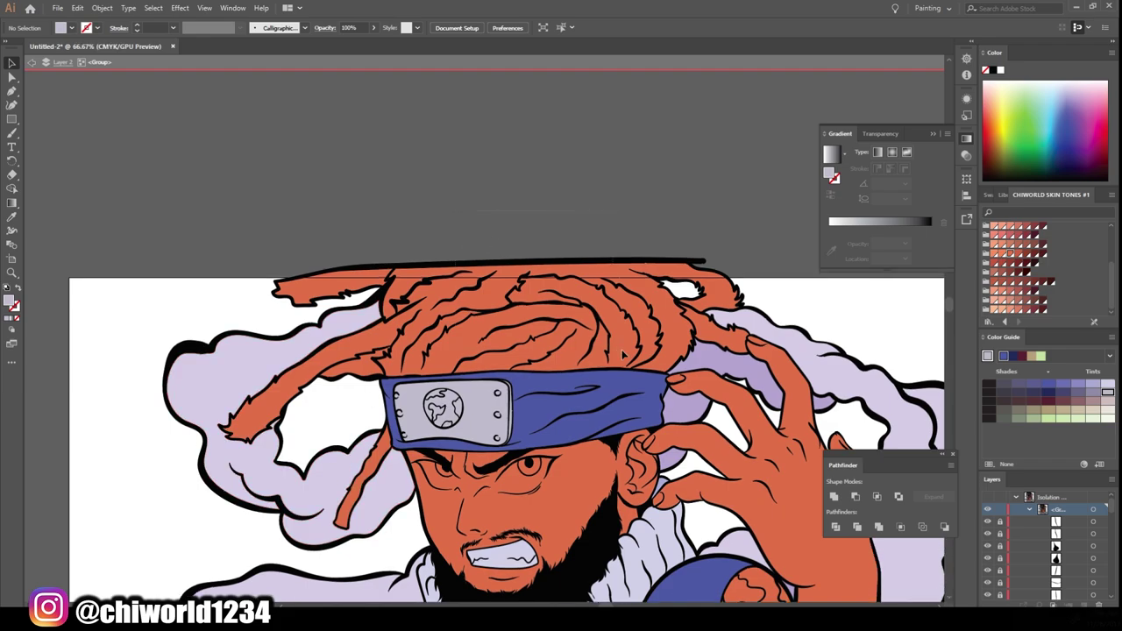
Fill the hair dark brown, eyedrop it onto leftover orange strands, and fill a small leftover shape lavender.
click(654, 360)
click(1006, 383)
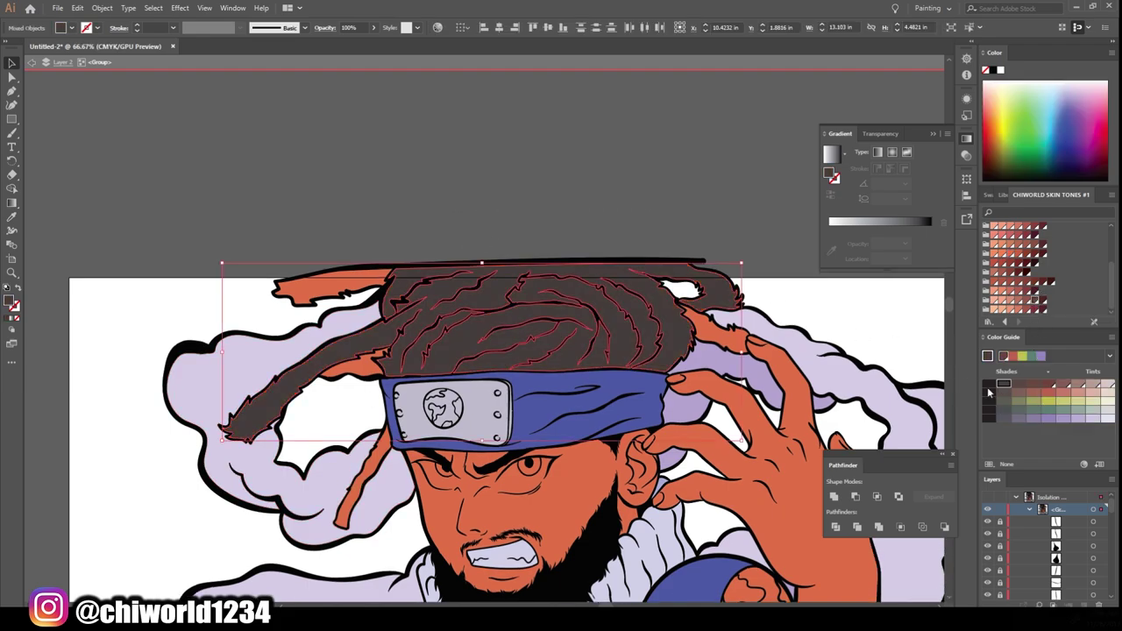
scroll(505, 160, down, 1)
click(358, 308)
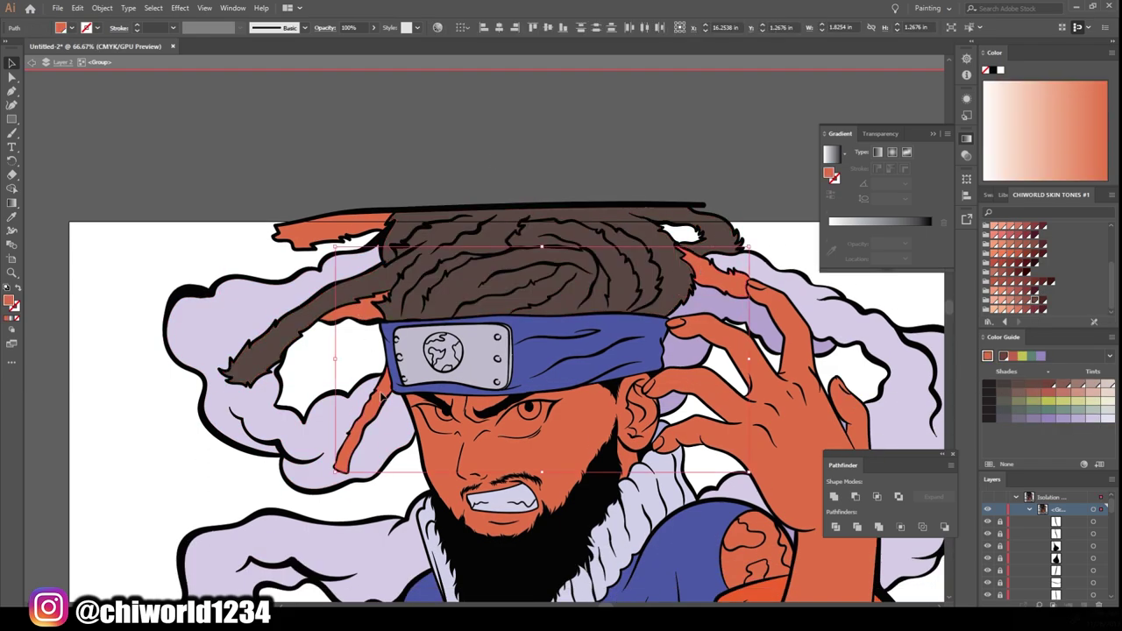
key(i)
click(489, 296)
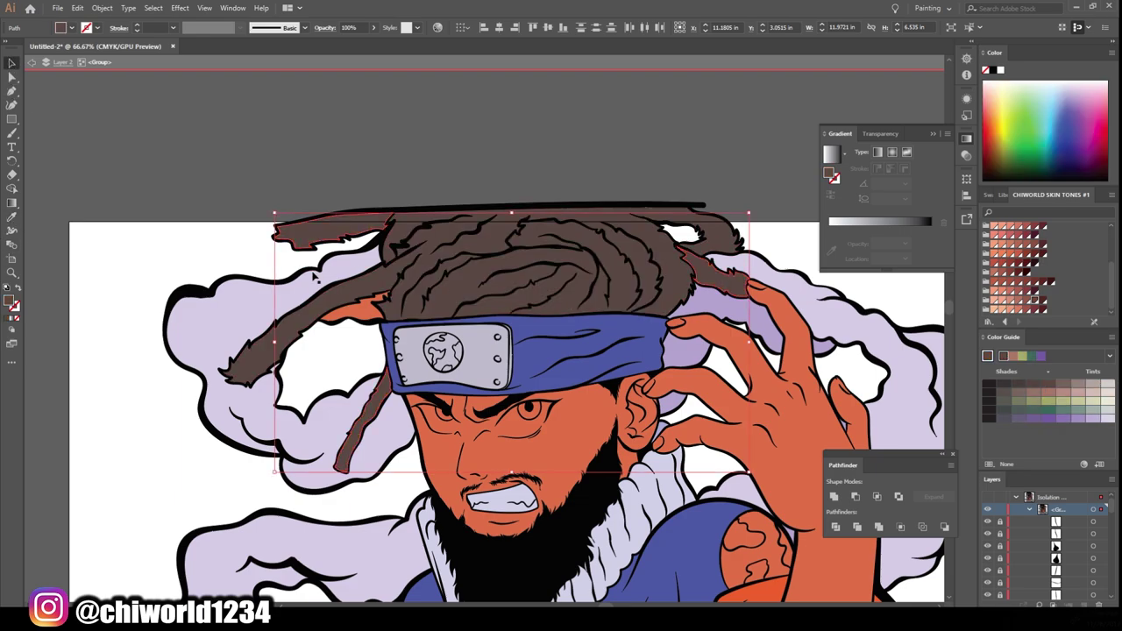
ctrl+click(355, 307)
click(237, 293)
Fill the shoulder globe patch with a custom blue for the oceans.
key(v)
click(146, 142)
scroll(208, 191, down, 3)
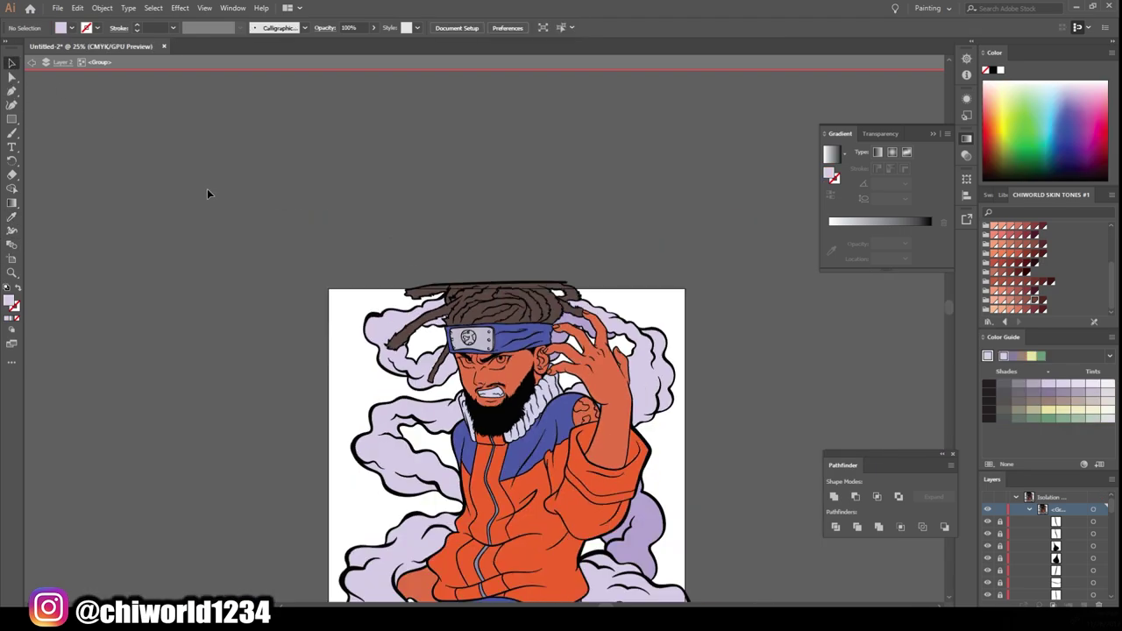
scroll(341, 325, up, 5)
click(695, 355)
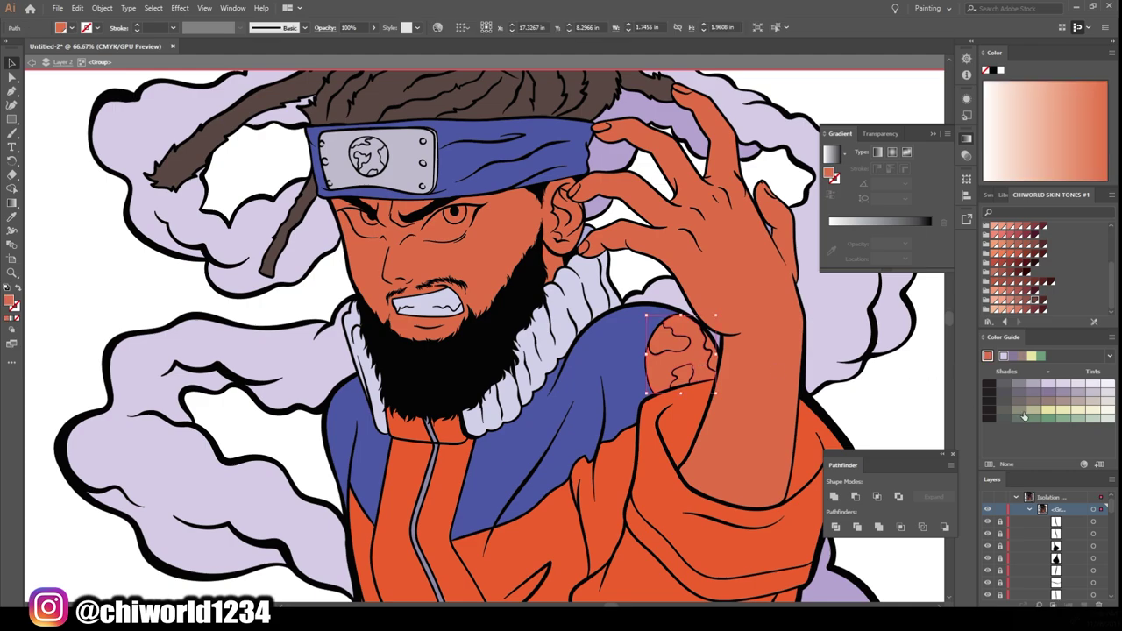
double_click(10, 300)
drag(183, 87, 184, 103)
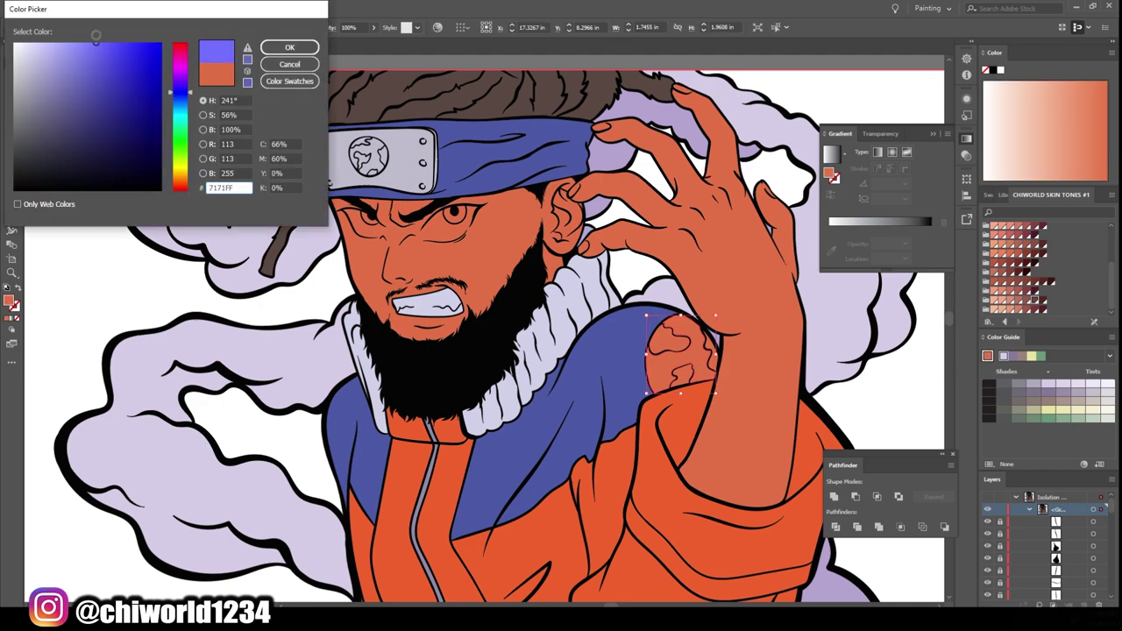
click(290, 47)
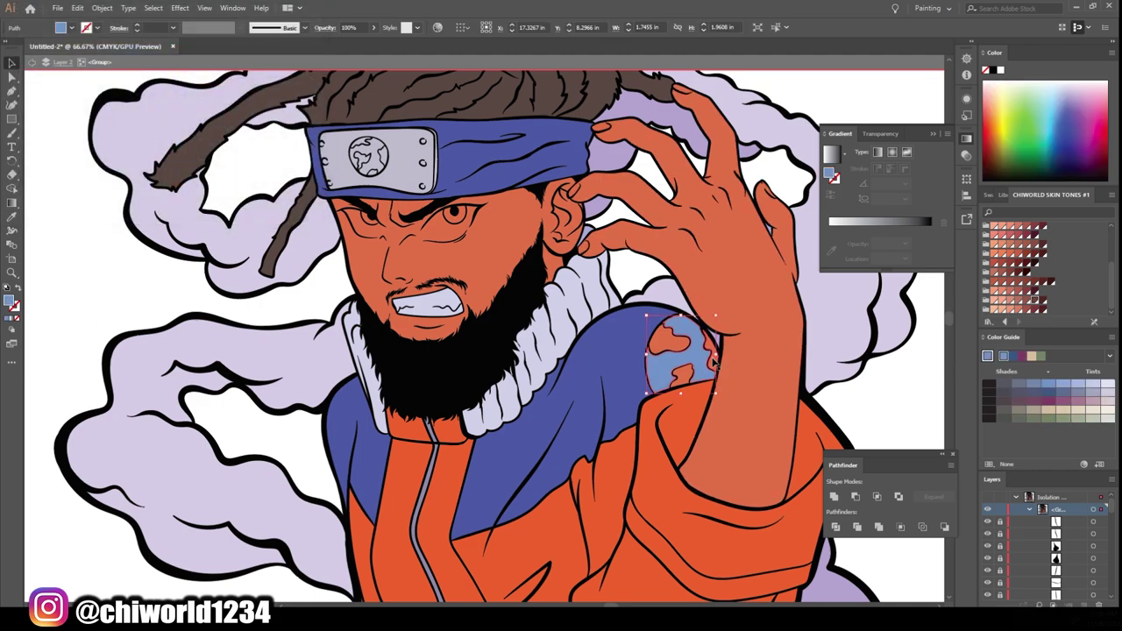
Fill the globe's land shapes with a custom green.
click(675, 348)
double_click(10, 300)
drag(179, 179, 179, 140)
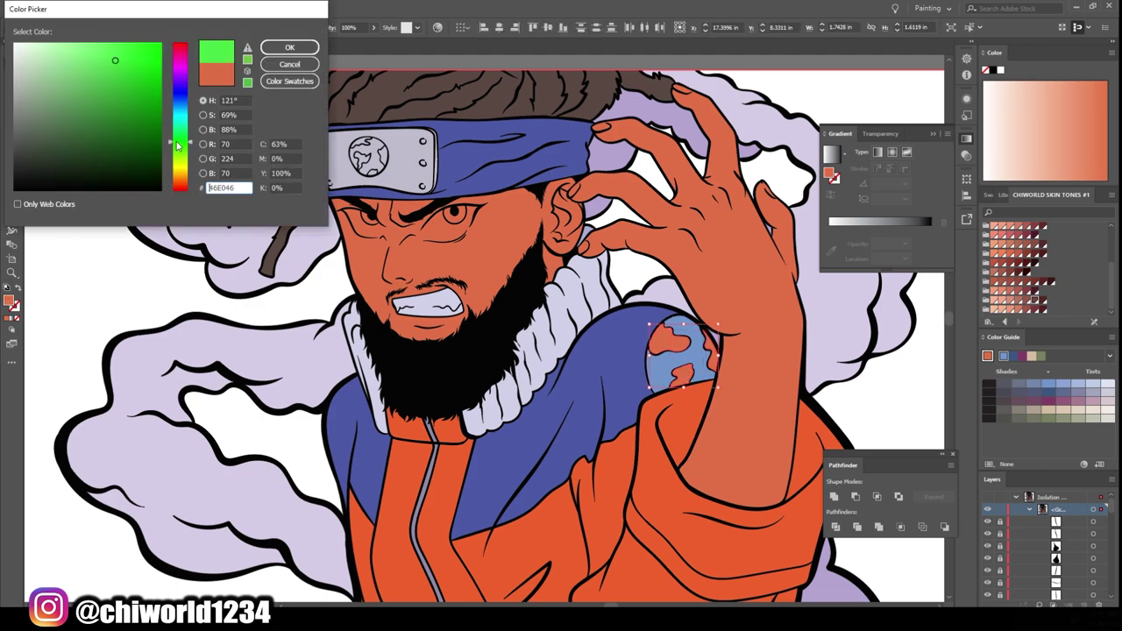
drag(113, 71, 112, 80)
click(268, 48)
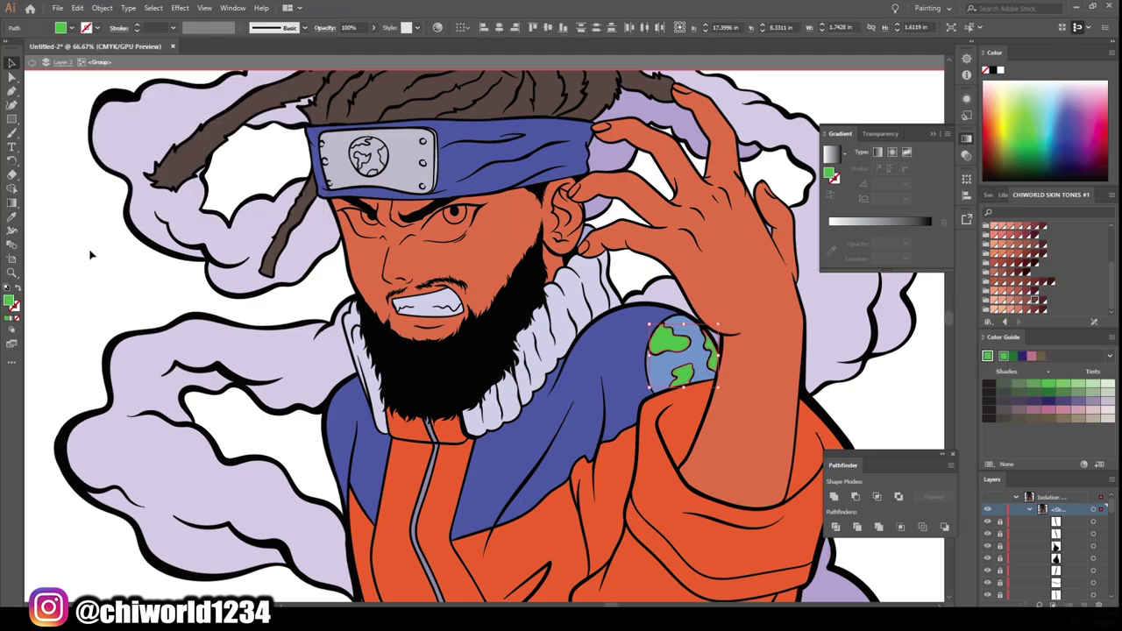
Colour the irises dark red and exit isolation mode.
key(ctrl+plus)
key(ctrl+plus)
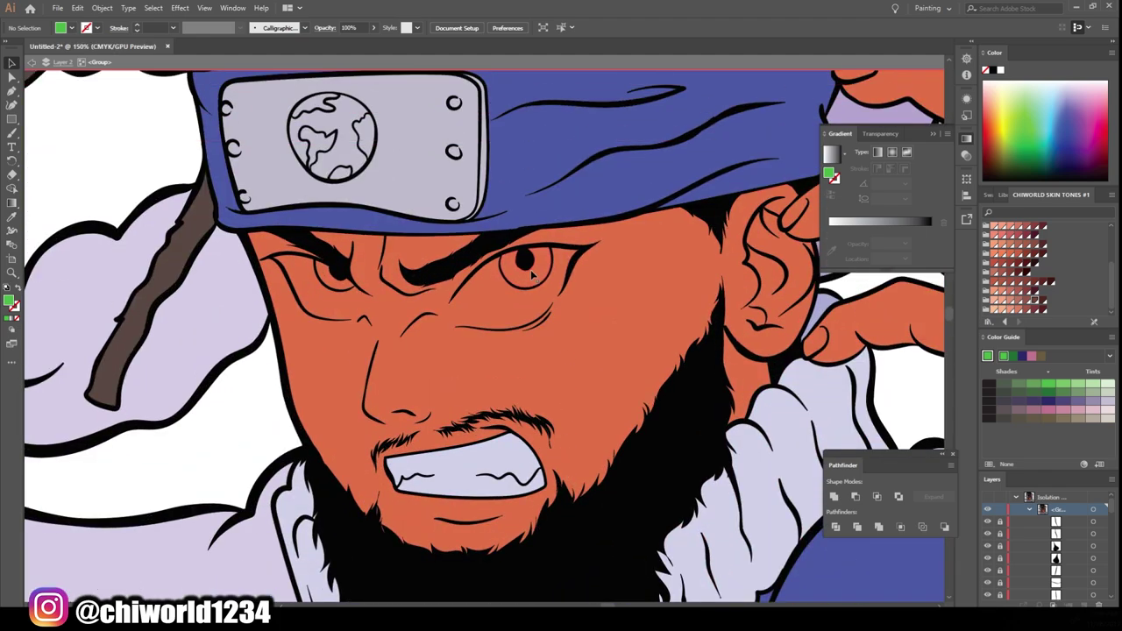
click(524, 268)
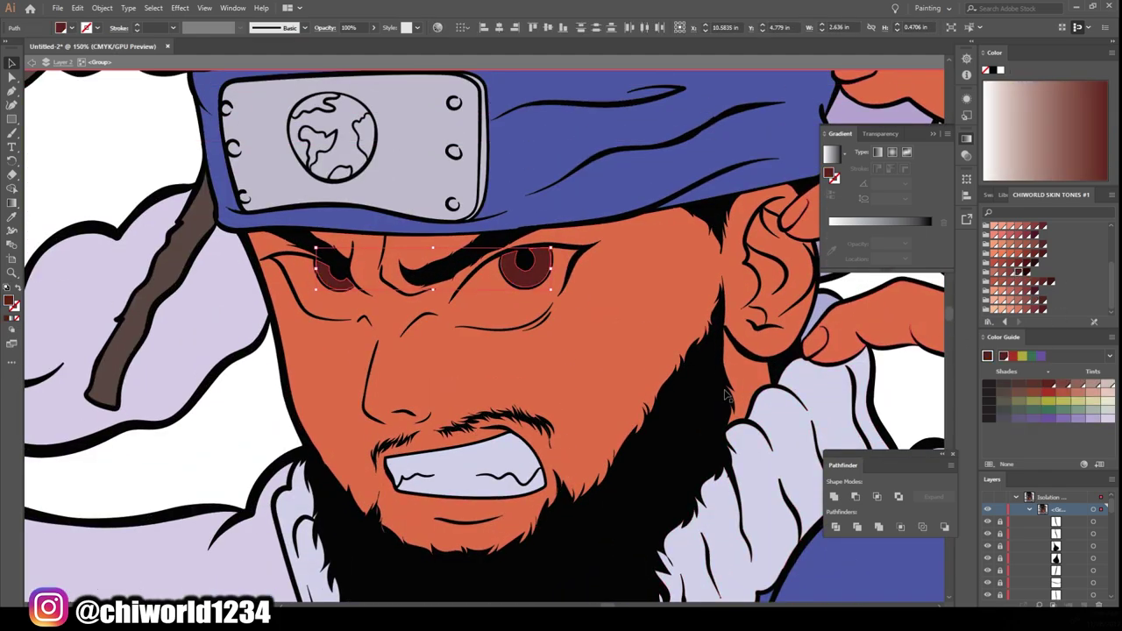
key(ctrl+minus)
key(ctrl+minus)
key(ctrl+minus)
key(ctrl+minus)
key(ctrl+minus)
double_click(861, 385)
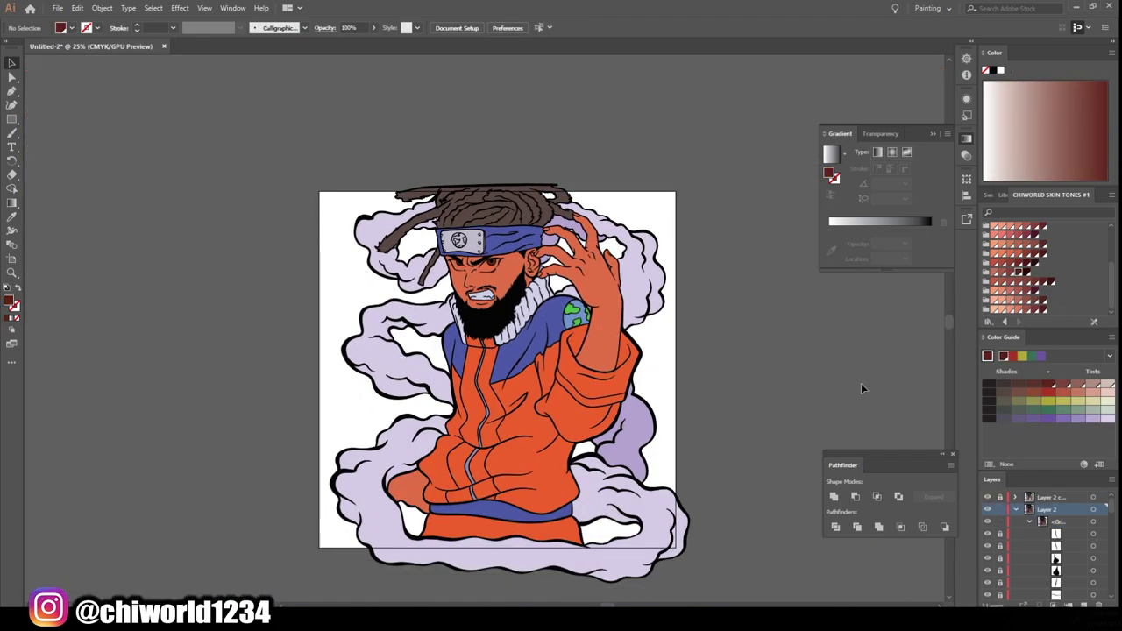
Collapse and duplicate Layer 2, then inspect the face group in isolation mode.
click(1016, 509)
drag(1048, 509, 1067, 605)
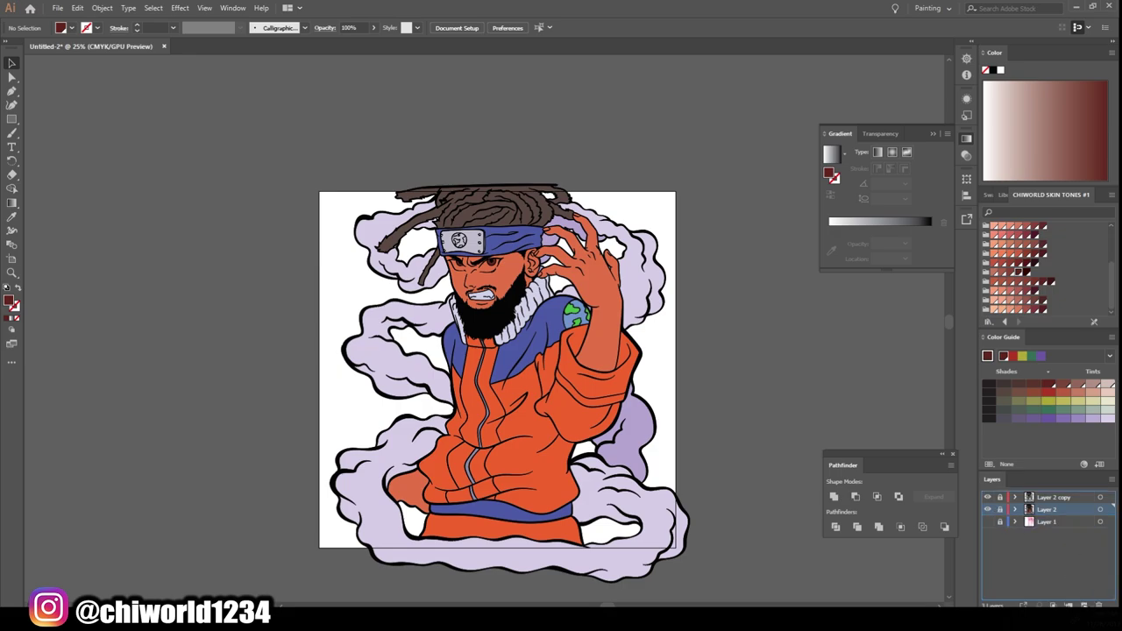
scroll(487, 262, up, 4)
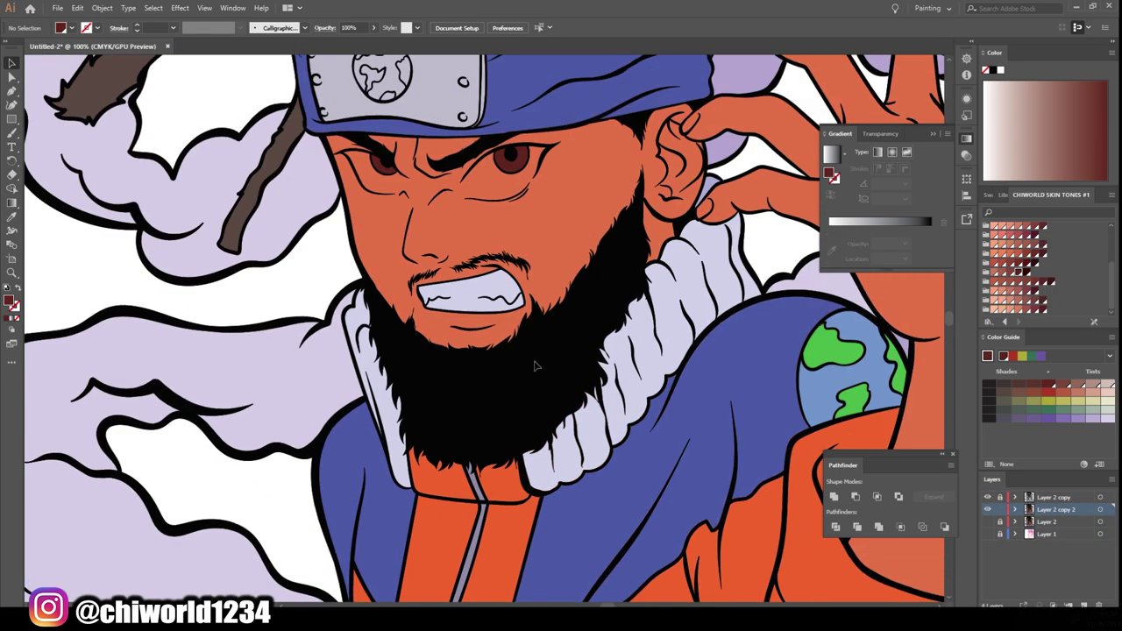
right_click(555, 200)
click(624, 350)
scroll(340, 482, up, 2)
scroll(340, 486, down, 2)
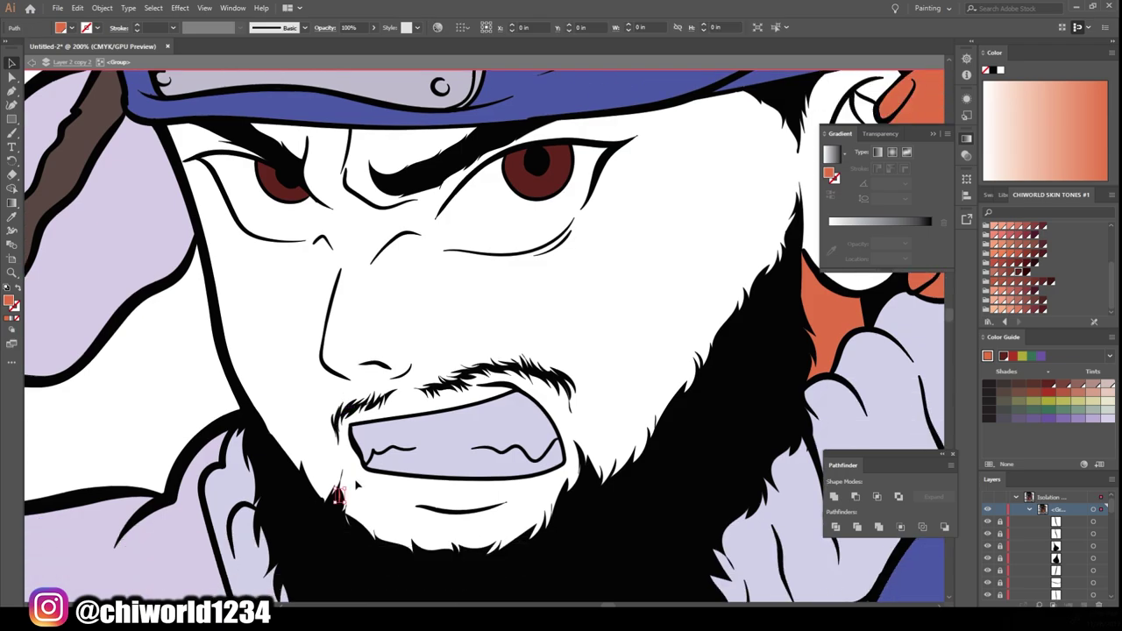
scroll(340, 487, down, 1)
scroll(840, 418, down, 1)
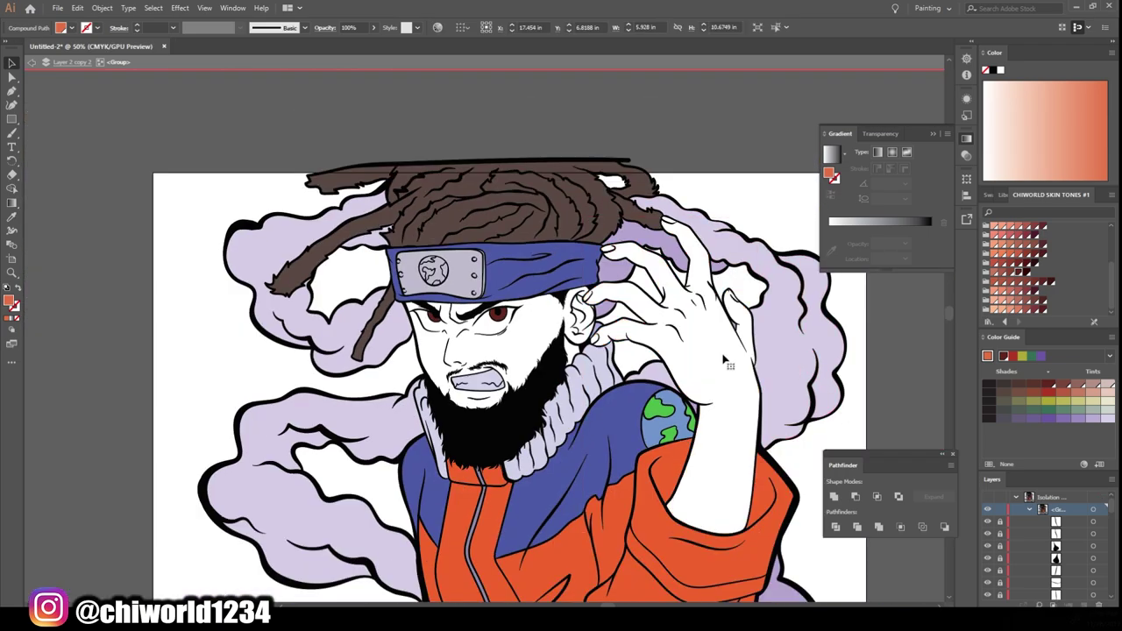
scroll(815, 394, up, 1)
scroll(799, 384, down, 2)
double_click(798, 384)
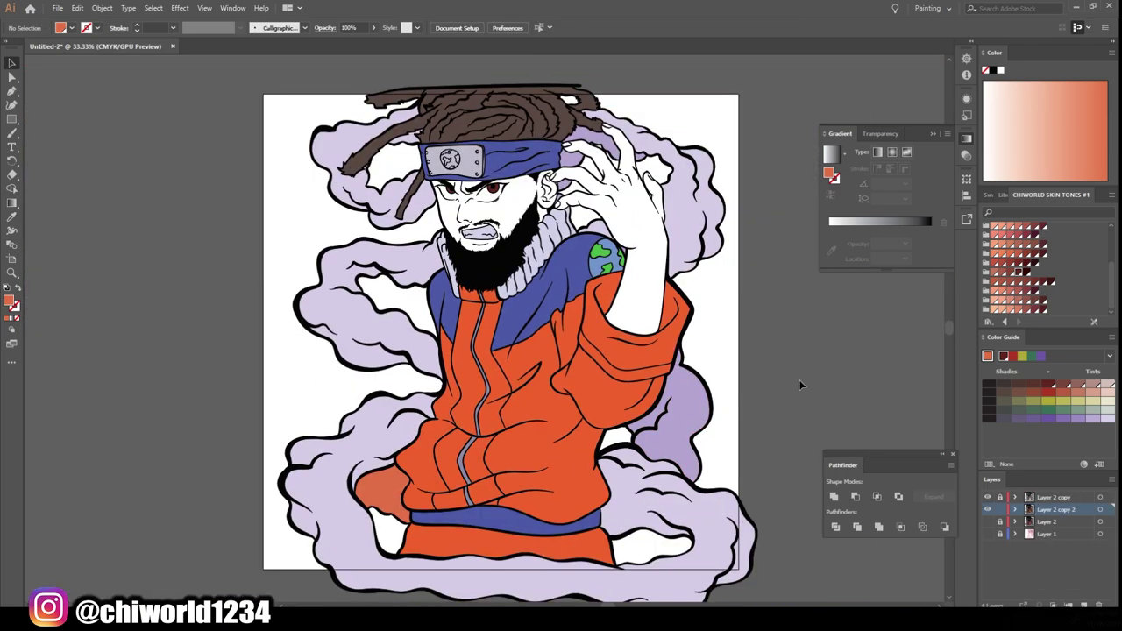
Inspect another group in isolation, then make the skin colour layer visible again.
right_click(387, 490)
click(450, 371)
scroll(798, 393, up, 4)
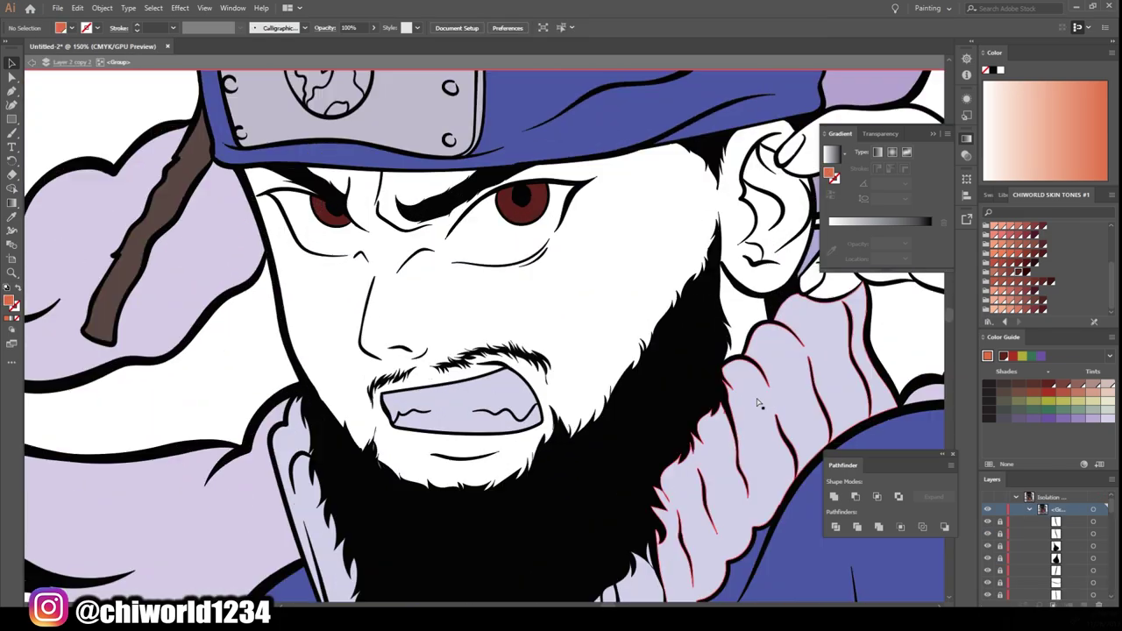
scroll(759, 403, down, 4)
double_click(842, 388)
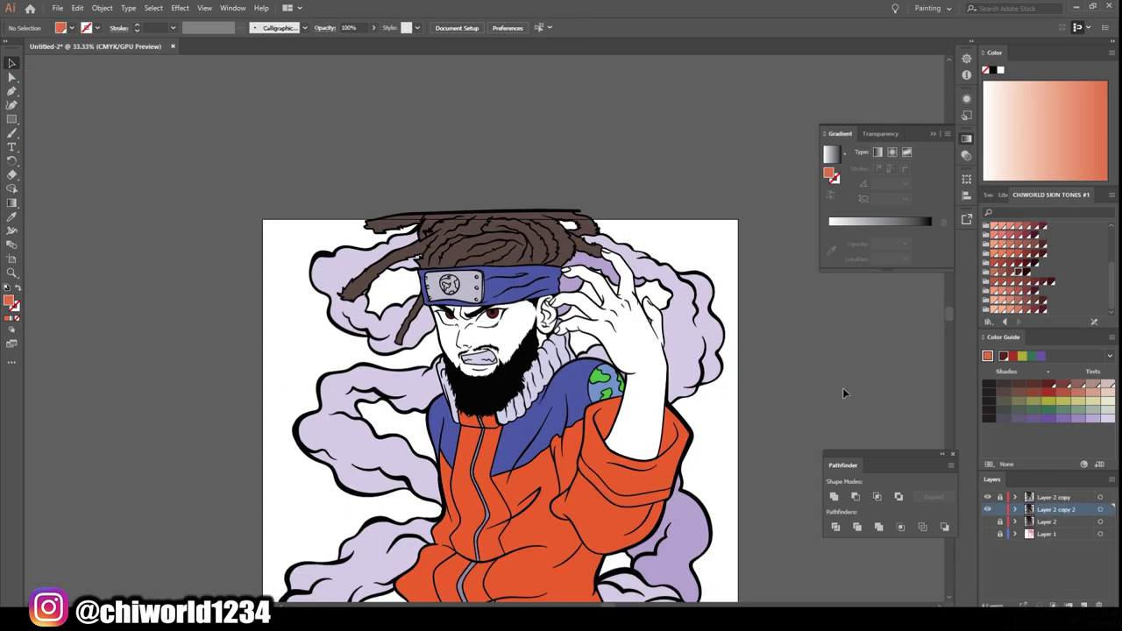
click(988, 521)
Eyedrop the lavender smoke colour onto the stray lower-left patch, then create new Layer 5.
scroll(499, 395, down, 3)
right_click(373, 536)
click(426, 412)
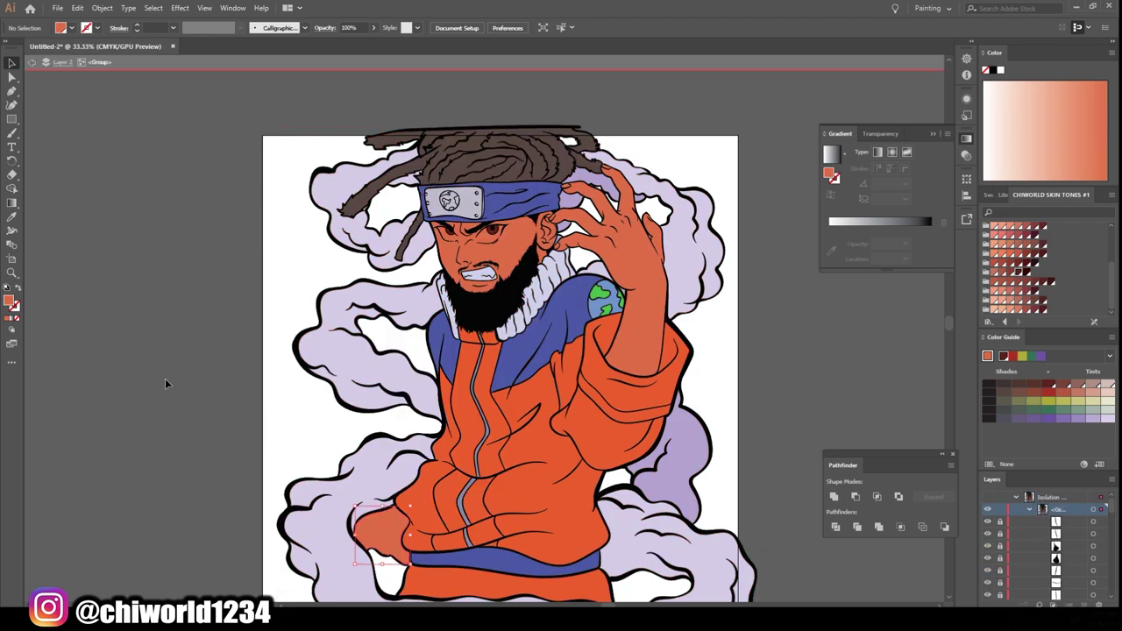
key(i)
click(359, 282)
key(v)
click(803, 372)
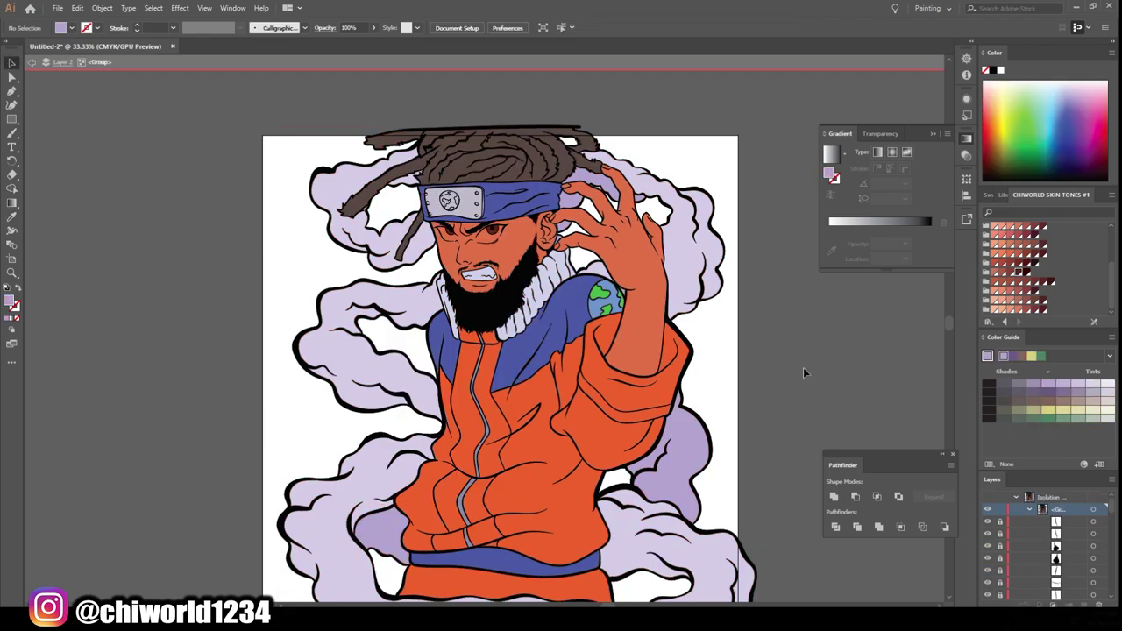
key(Escape)
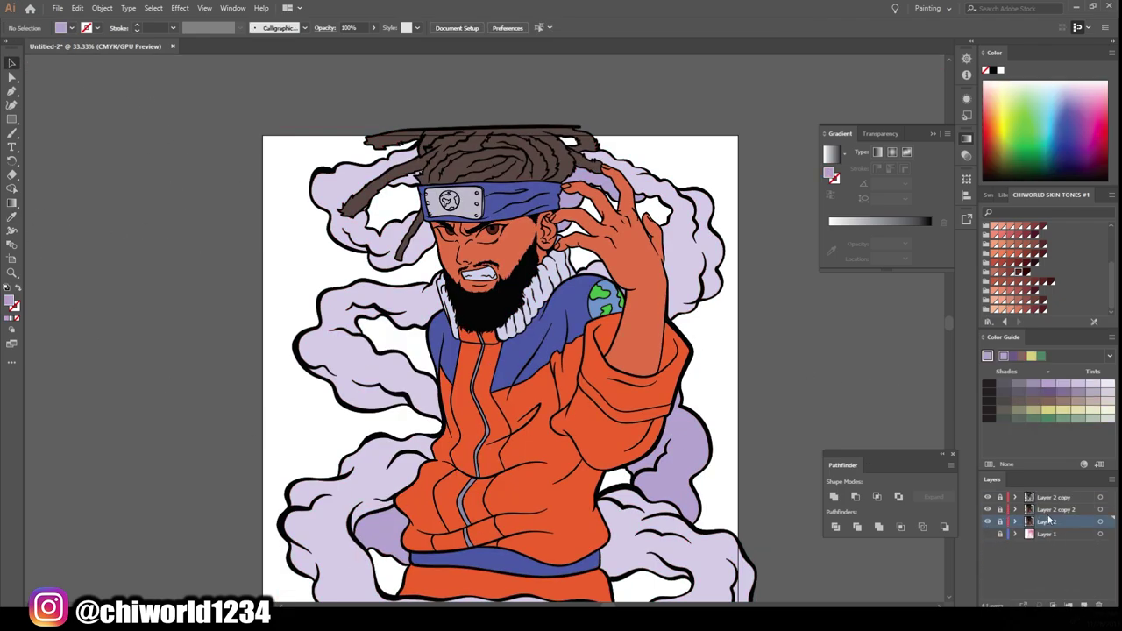
click(1084, 605)
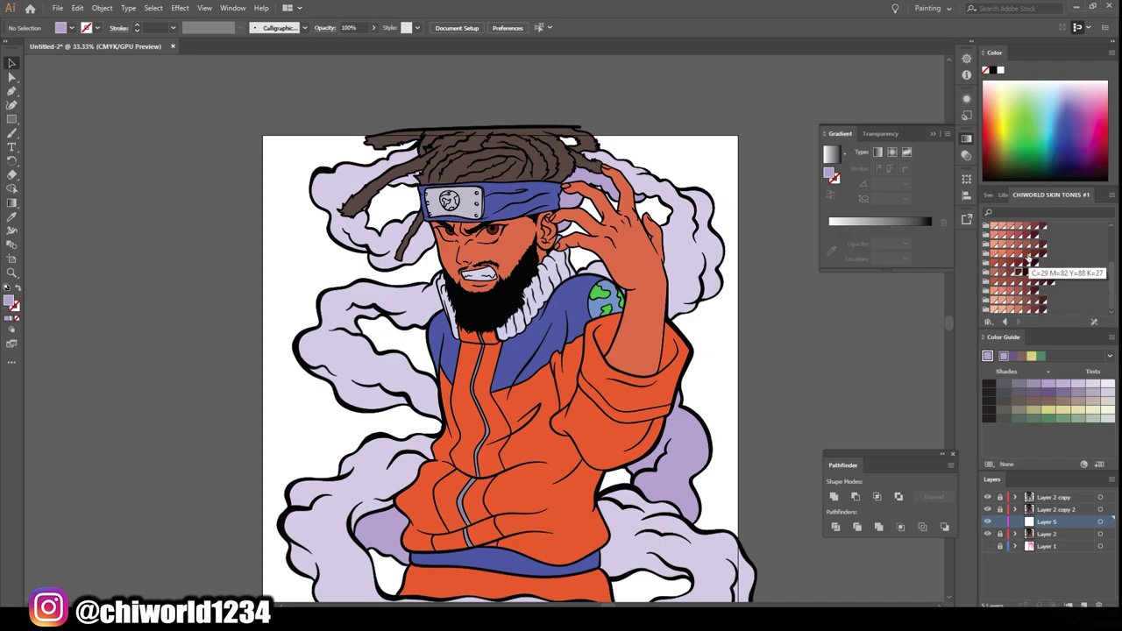
Pick a dark red skin-tone swatch and paint a shadow under the nose.
click(1018, 255)
click(12, 133)
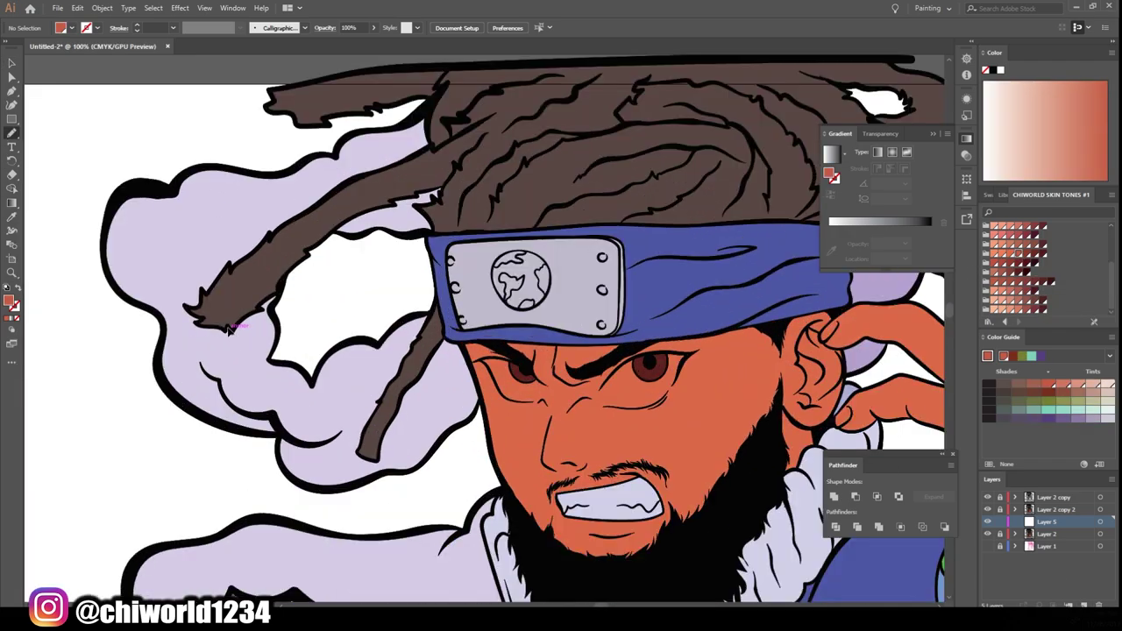
scroll(363, 412, up, 6)
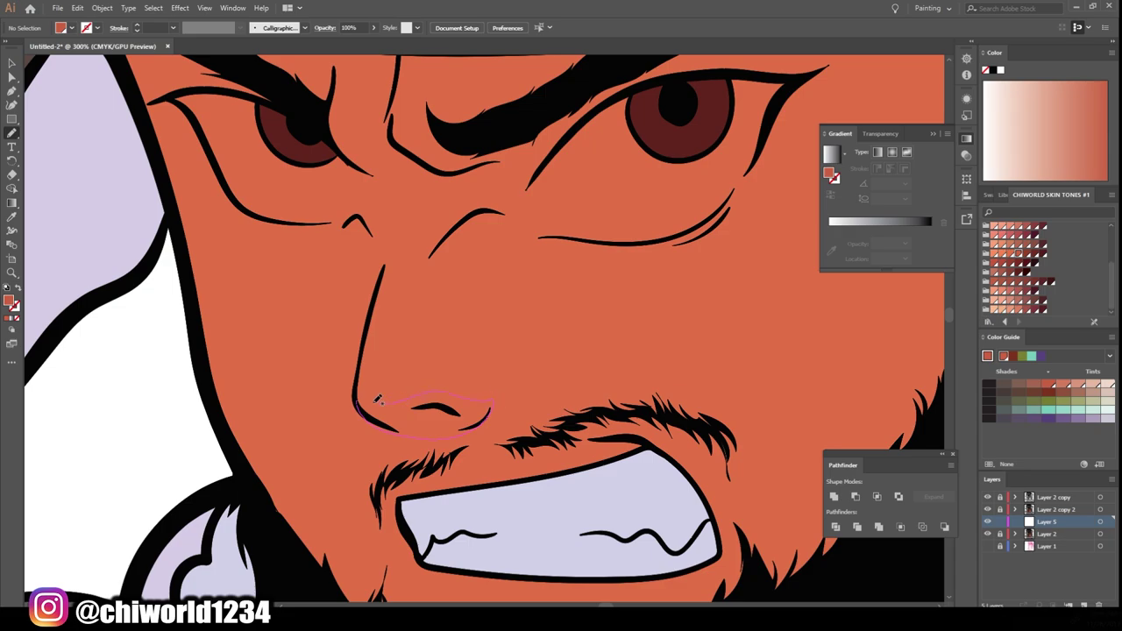
drag(377, 399, 374, 402)
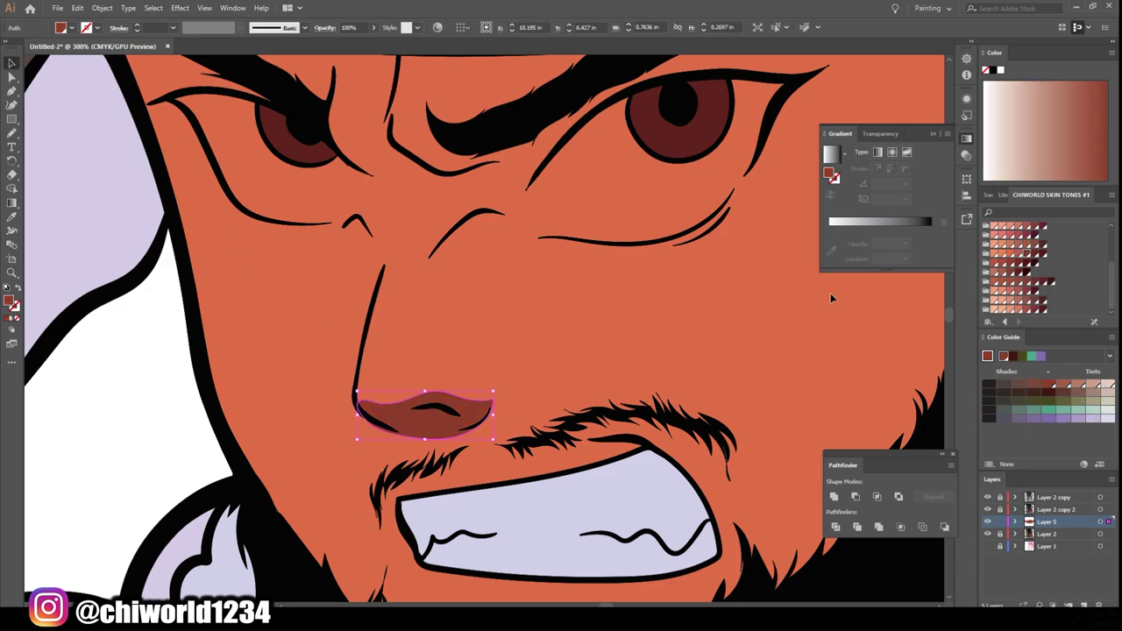
scroll(833, 293, down, 5)
scroll(702, 359, up, 4)
scroll(702, 360, up, 2)
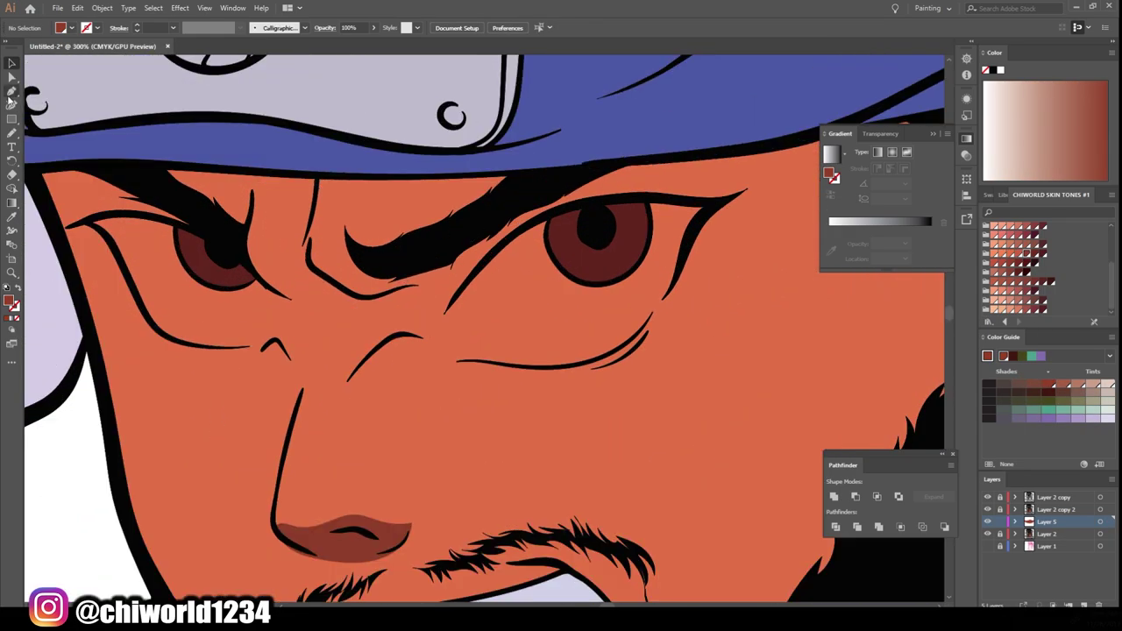
Draw shadows between the brows and under the headband across the forehead.
click(12, 133)
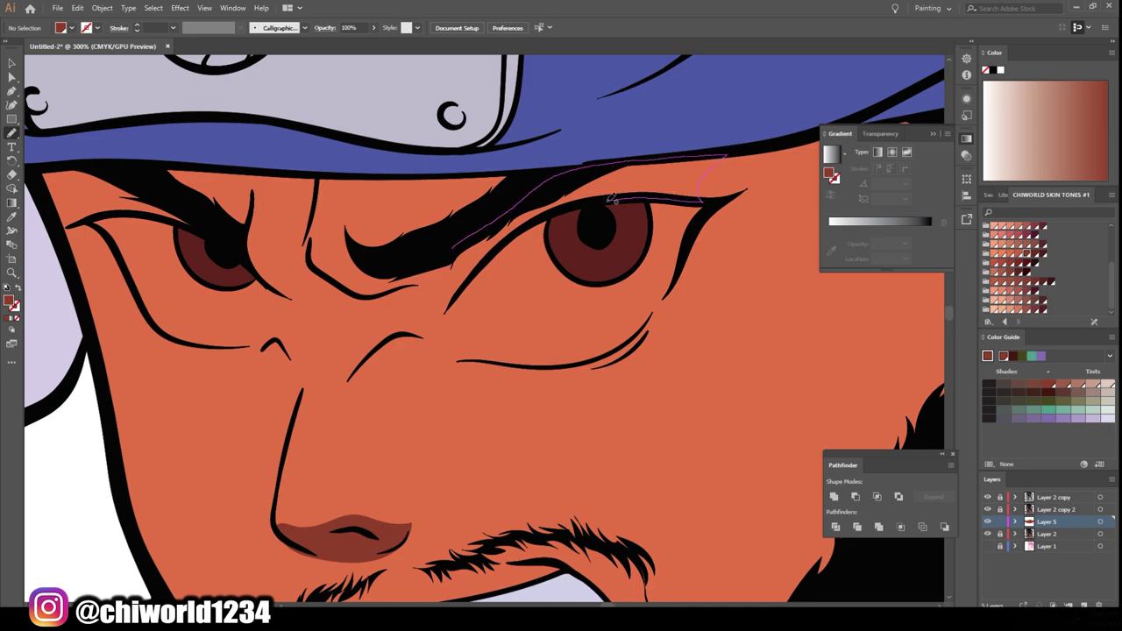
drag(337, 295, 340, 289)
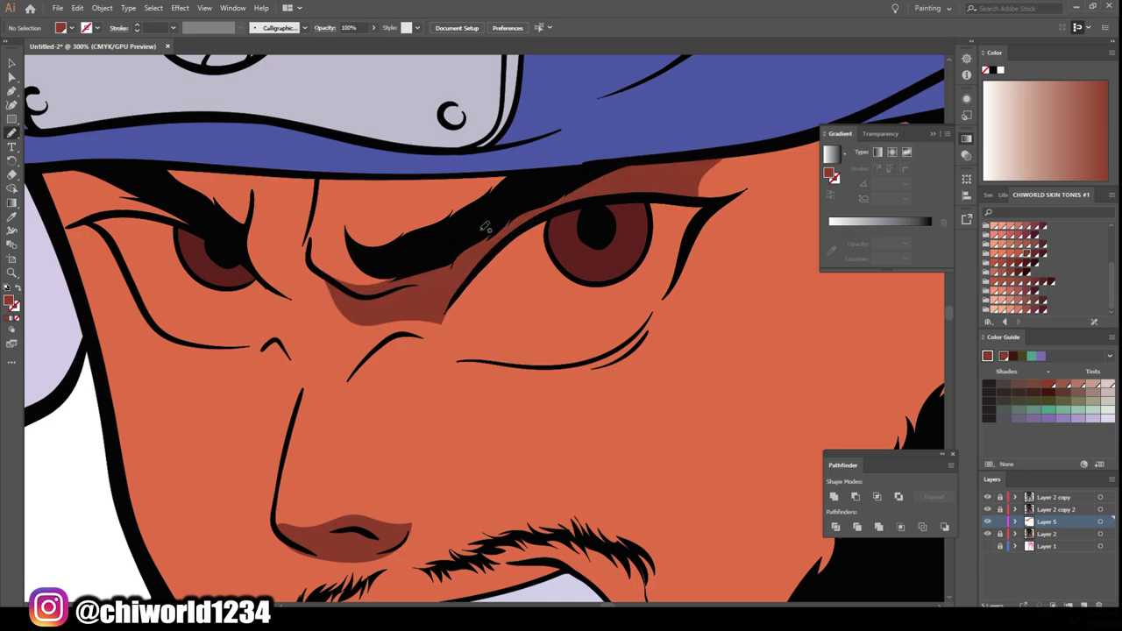
drag(260, 268, 254, 263)
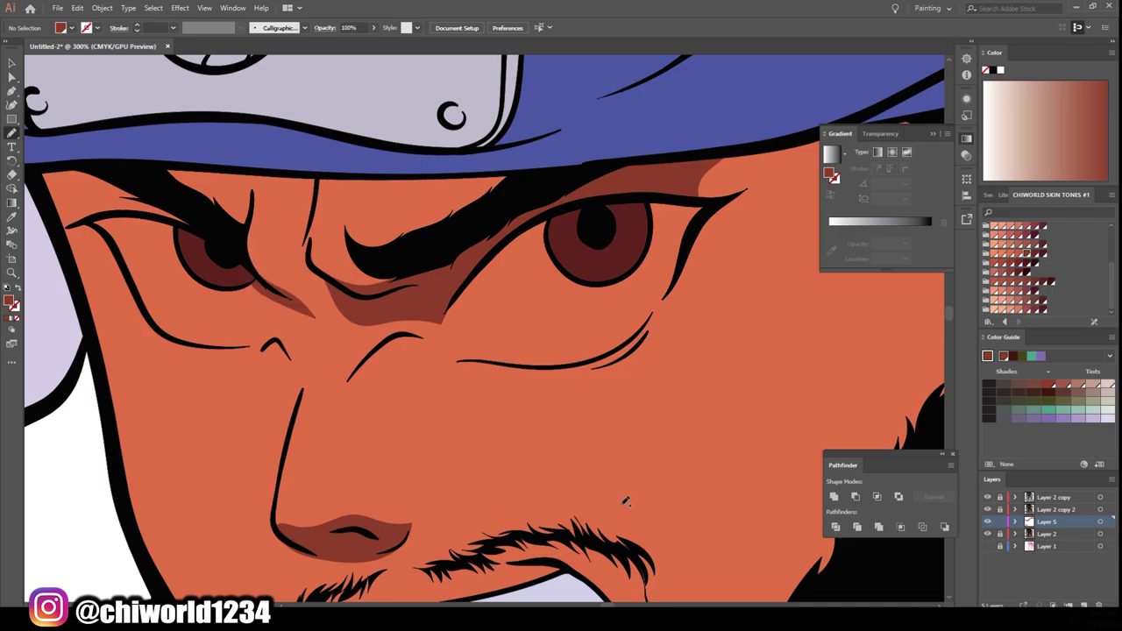
scroll(388, 257, down, 2)
scroll(388, 257, up, 1)
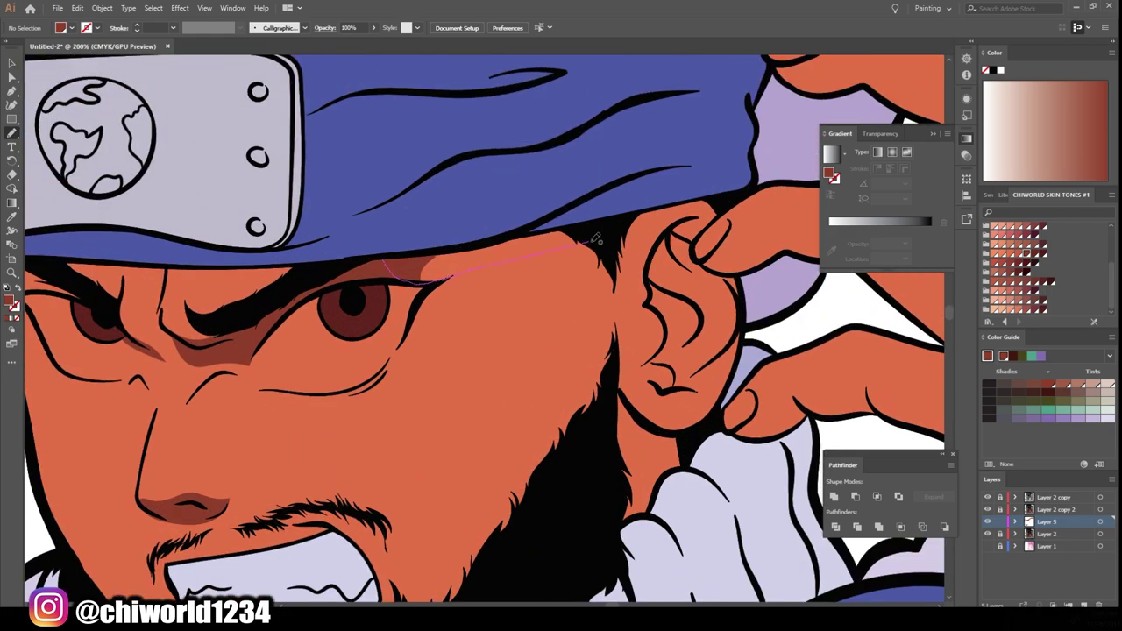
drag(724, 182, 729, 181)
scroll(668, 361, down, 2)
scroll(668, 361, up, 1)
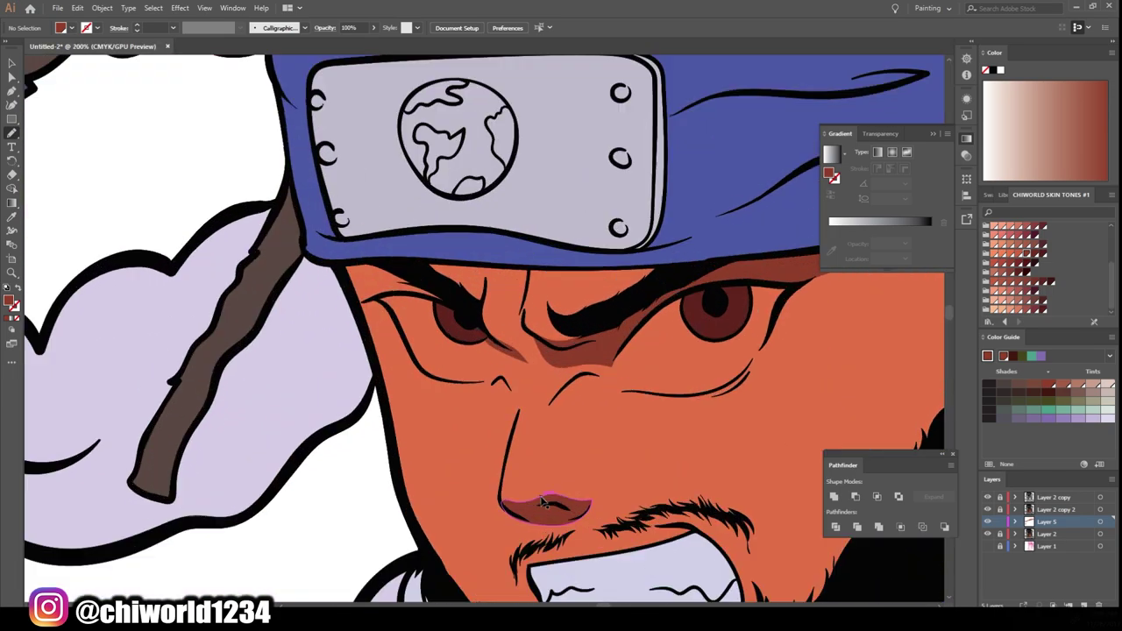
scroll(667, 361, up, 1)
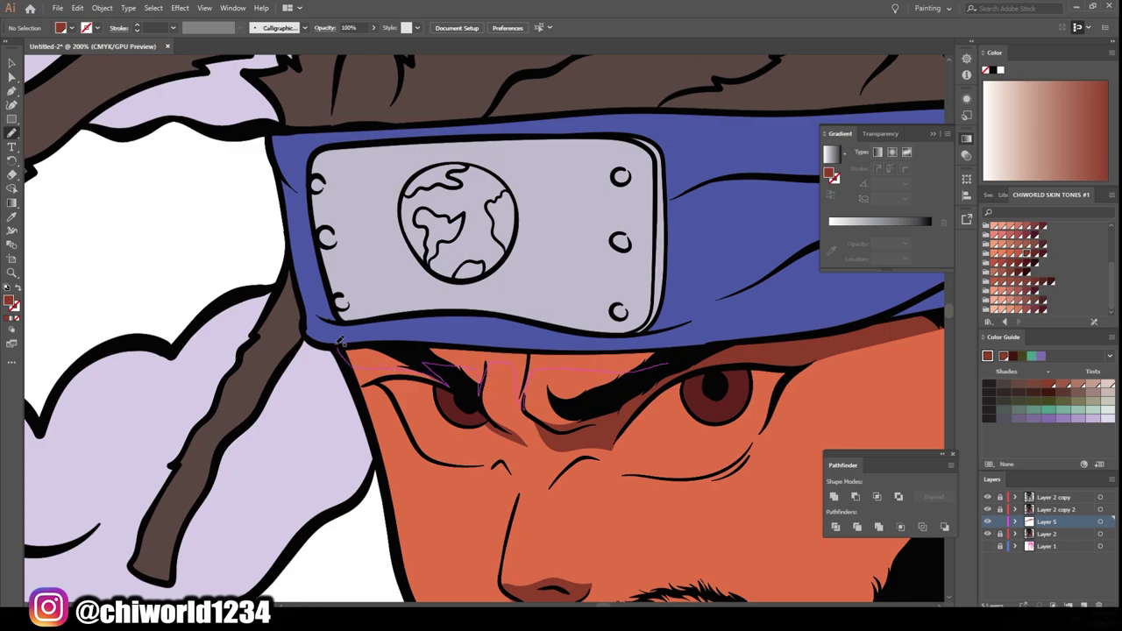
drag(340, 342, 338, 343)
scroll(444, 421, down, 2)
scroll(445, 420, up, 2)
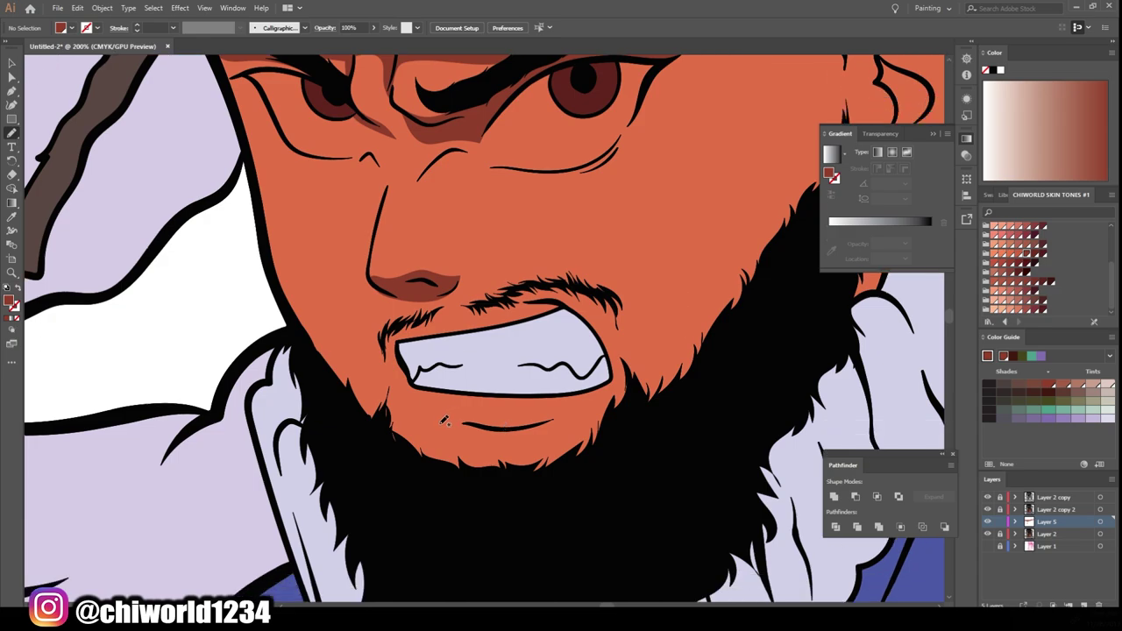
Shade the lower lip and the inside of the ear.
drag(557, 425, 559, 424)
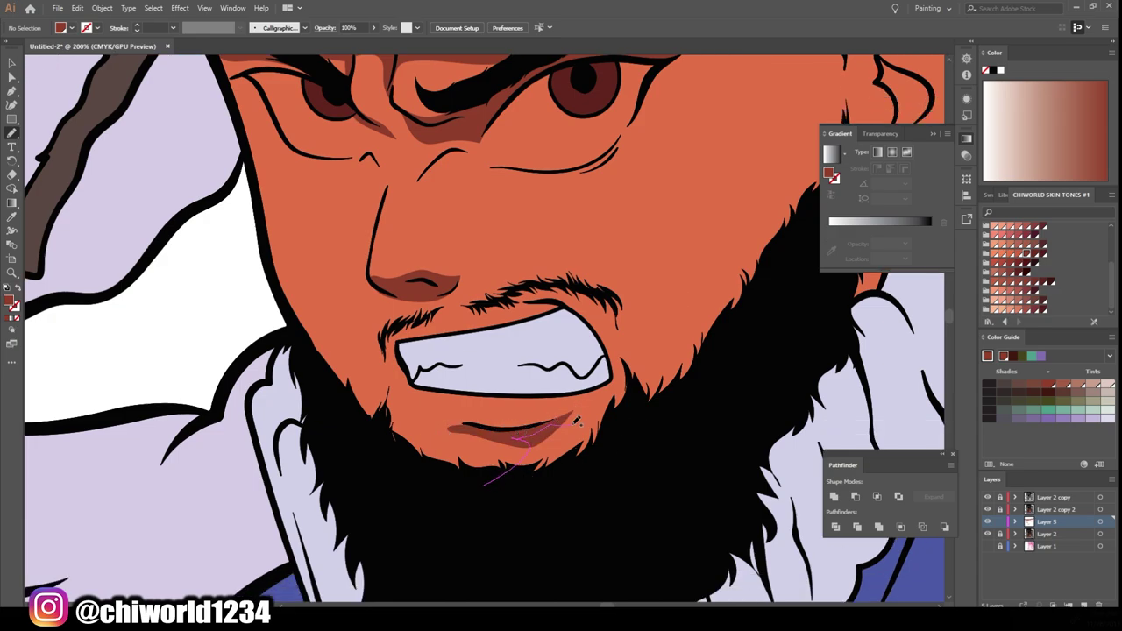
drag(576, 422, 579, 421)
scroll(526, 491, down, 4)
scroll(566, 396, up, 3)
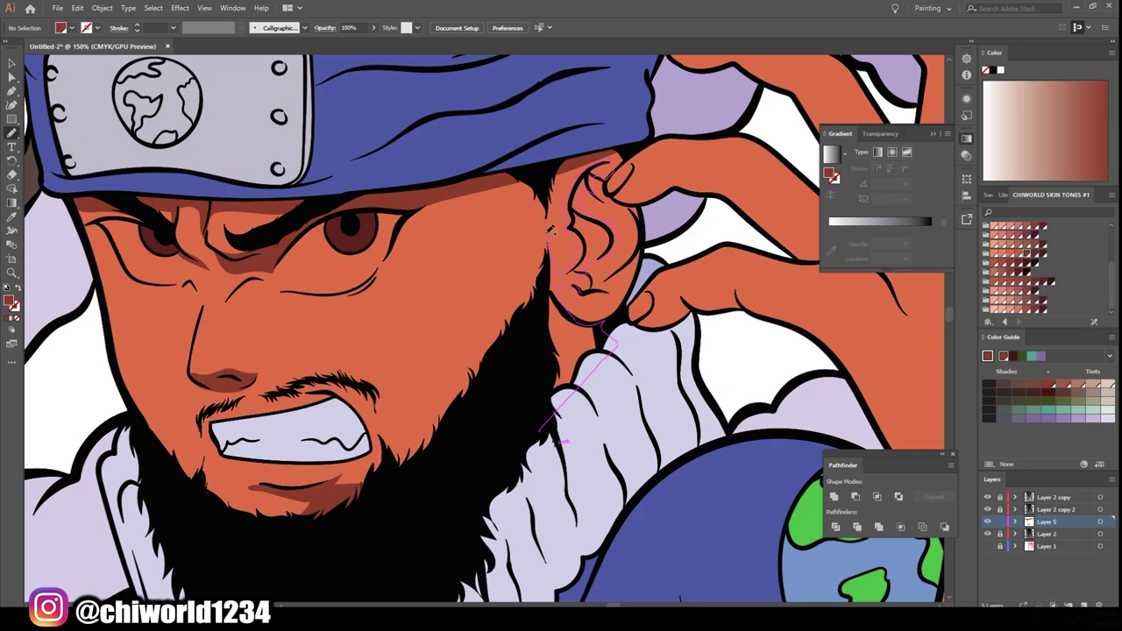
drag(551, 230, 551, 229)
scroll(571, 573, down, 4)
scroll(310, 351, up, 4)
scroll(310, 351, up, 1)
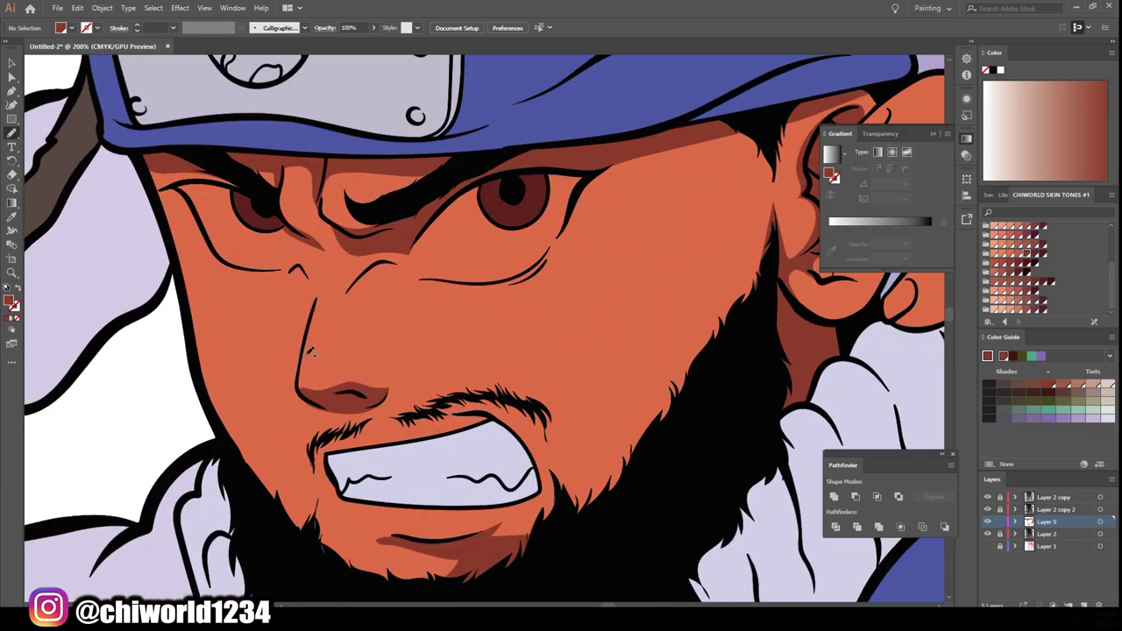
Shade the side of the nose and along the arm and forearm.
drag(323, 401, 323, 401)
scroll(324, 400, down, 2)
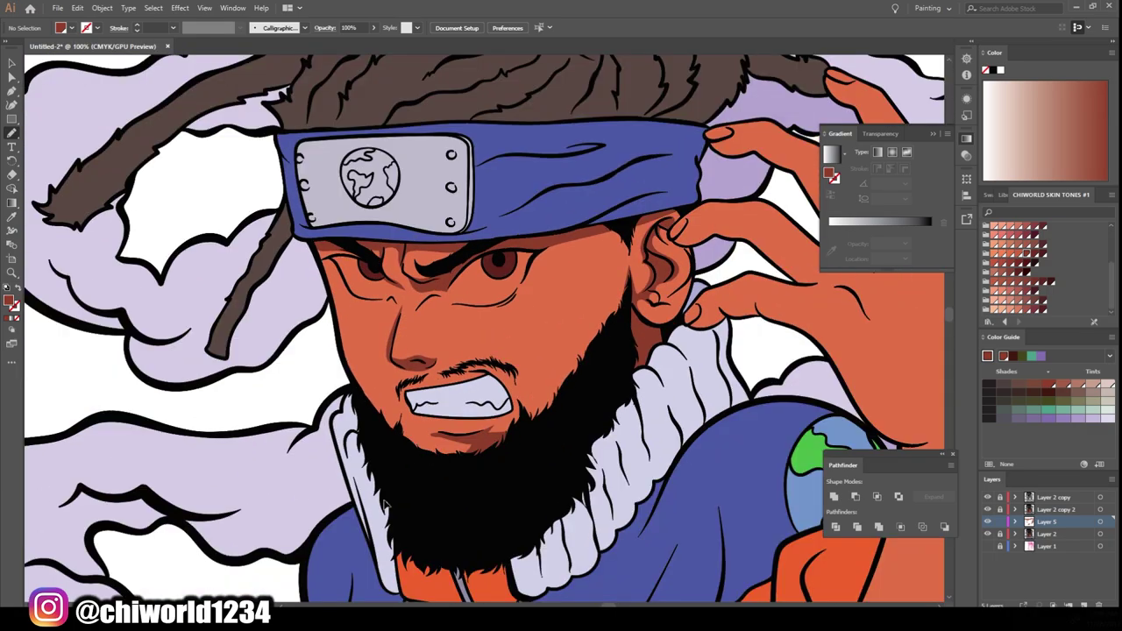
scroll(323, 401, down, 2)
scroll(479, 443, up, 2)
scroll(479, 442, up, 1)
scroll(478, 443, up, 2)
drag(455, 501, 543, 592)
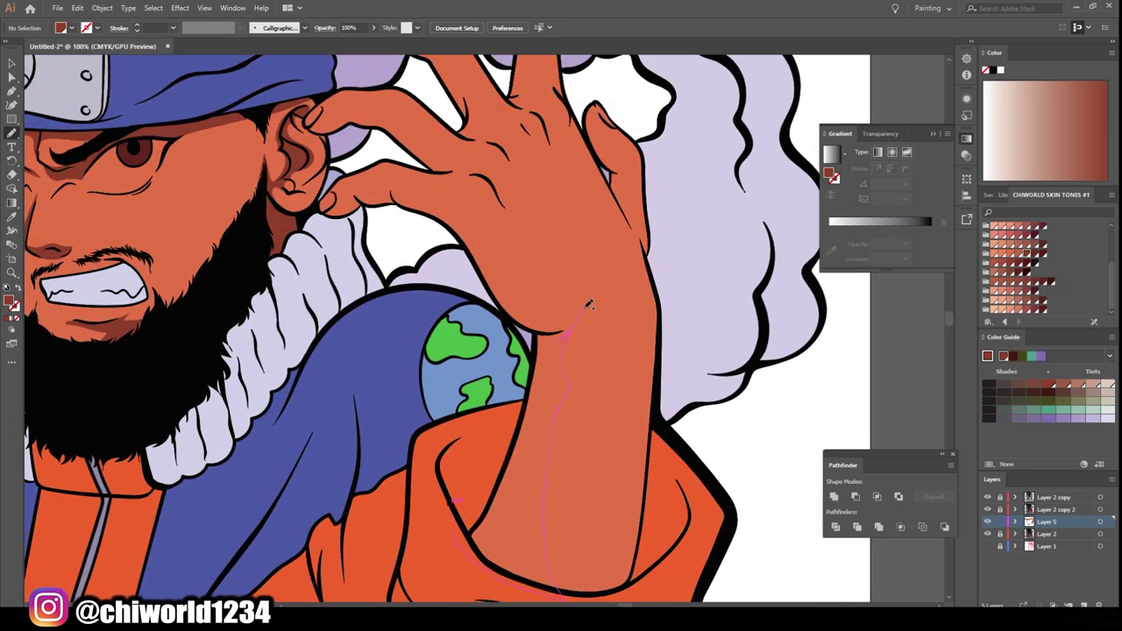
drag(473, 232, 473, 233)
scroll(473, 232, down, 2)
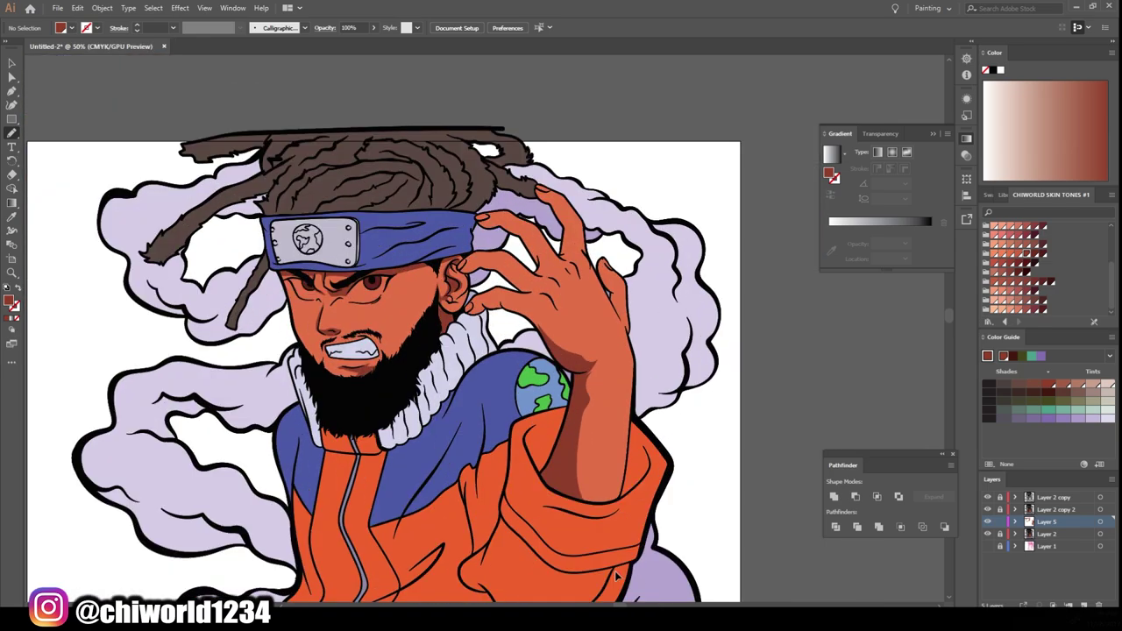
scroll(620, 568, up, 4)
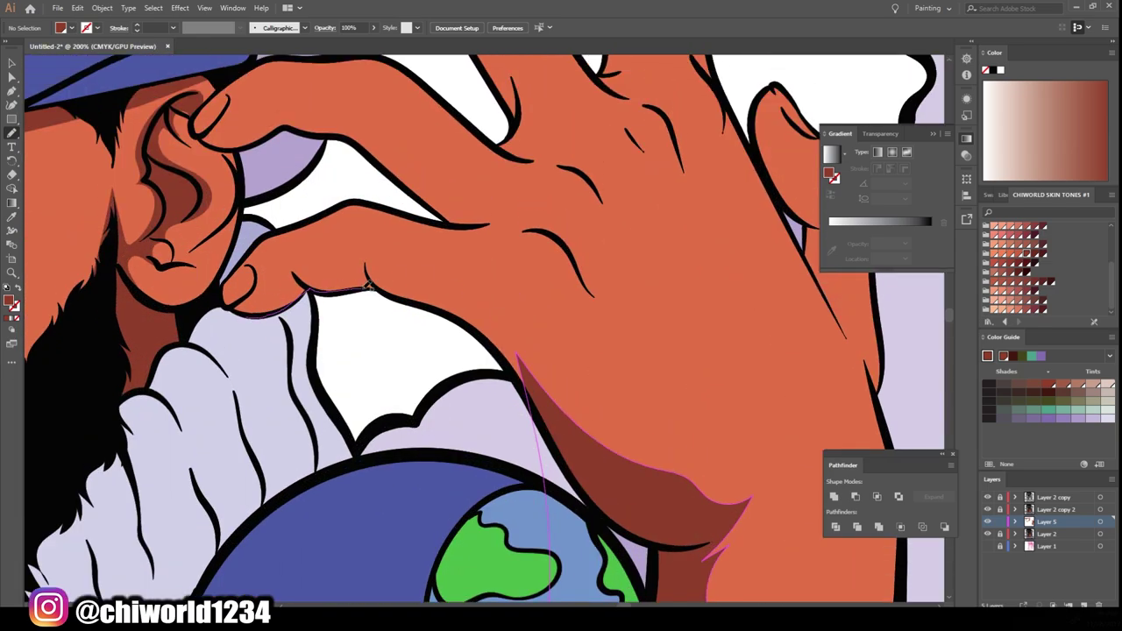
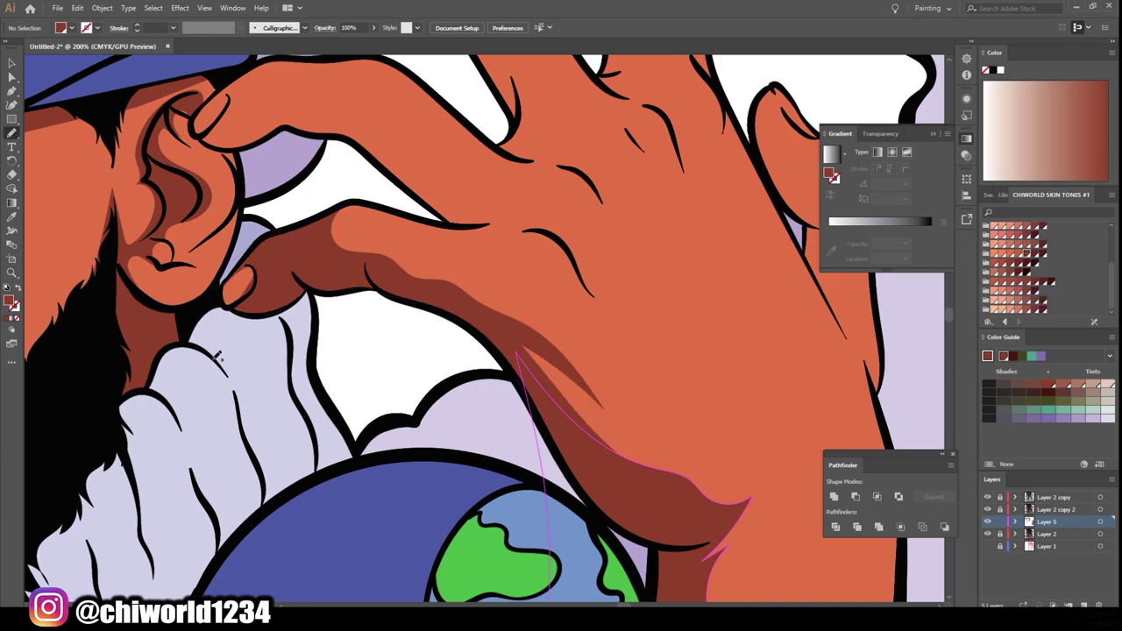
Shade the side of one raised-hand finger with a dark-red shape.
scroll(249, 268, down, 3)
scroll(254, 281, up, 2)
scroll(259, 297, up, 1)
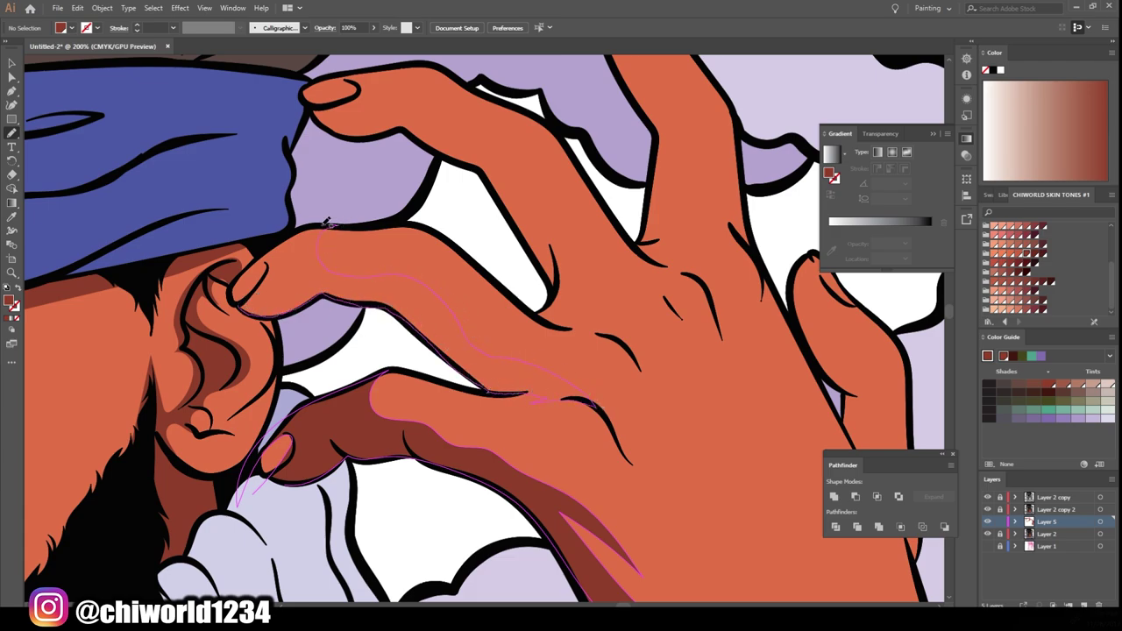
scroll(254, 263, down, 3)
scroll(597, 554, up, 2)
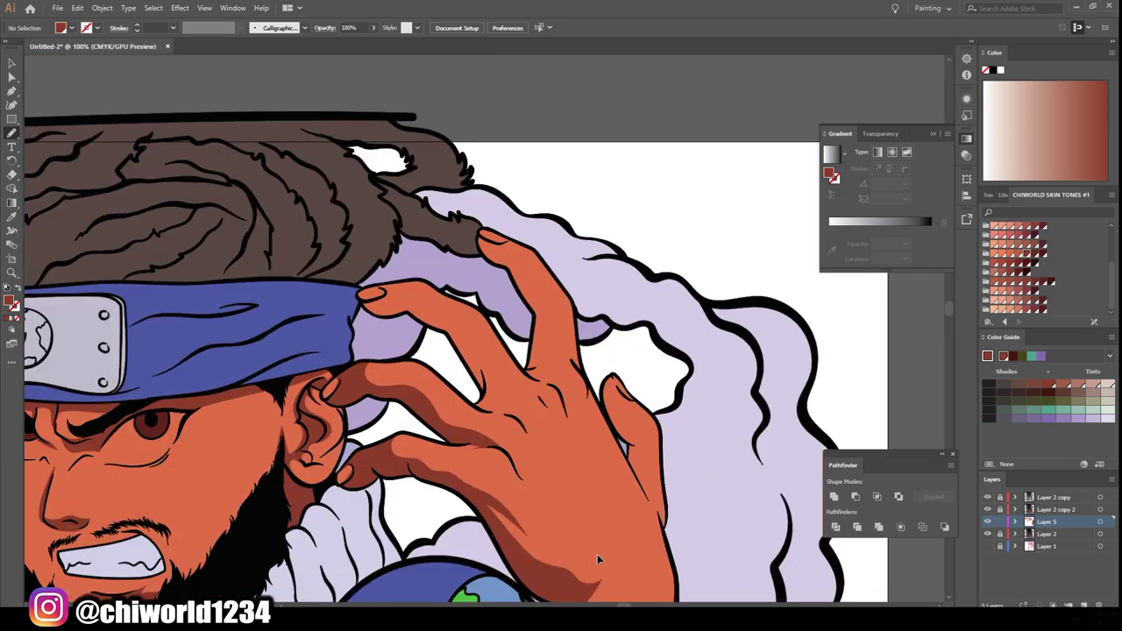
scroll(602, 550, up, 1)
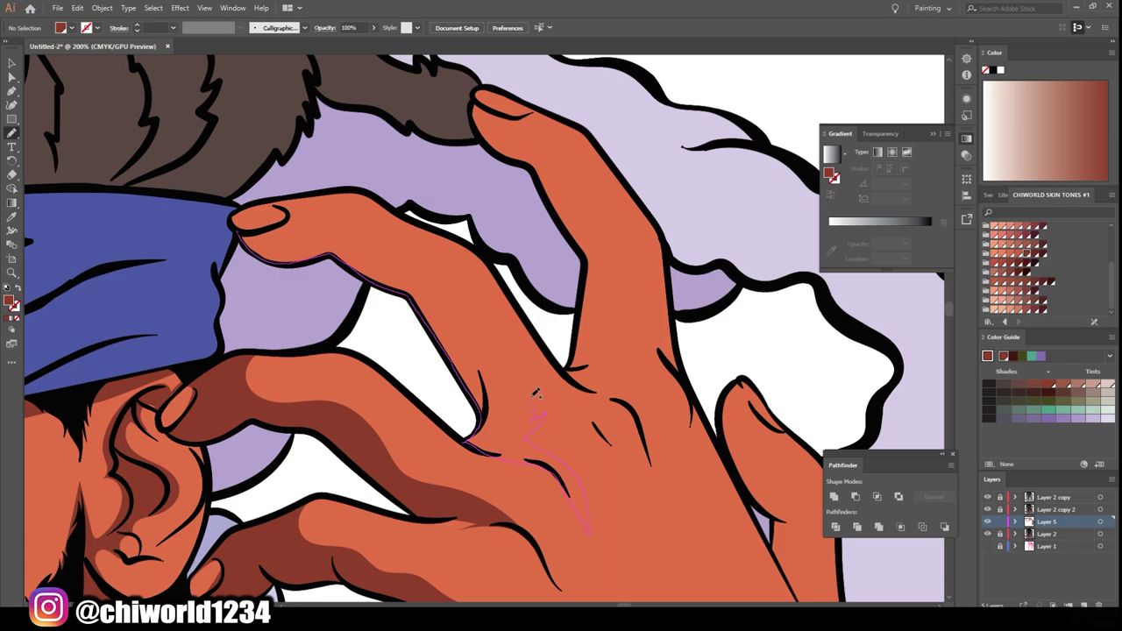
scroll(224, 231, down, 3)
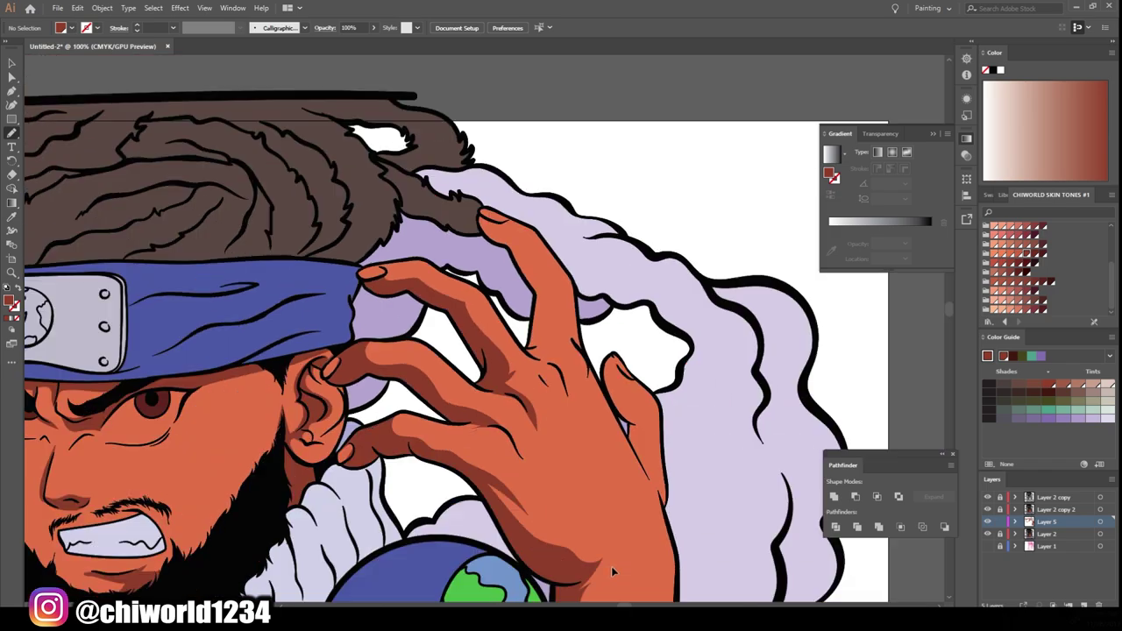
scroll(366, 412, up, 3)
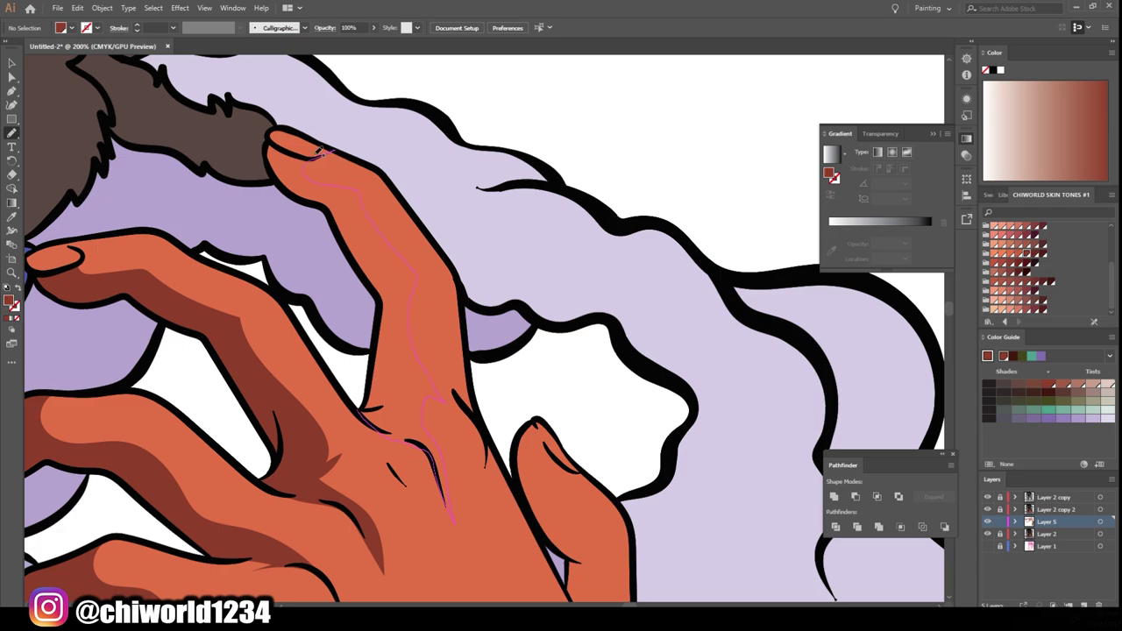
drag(374, 375, 369, 405)
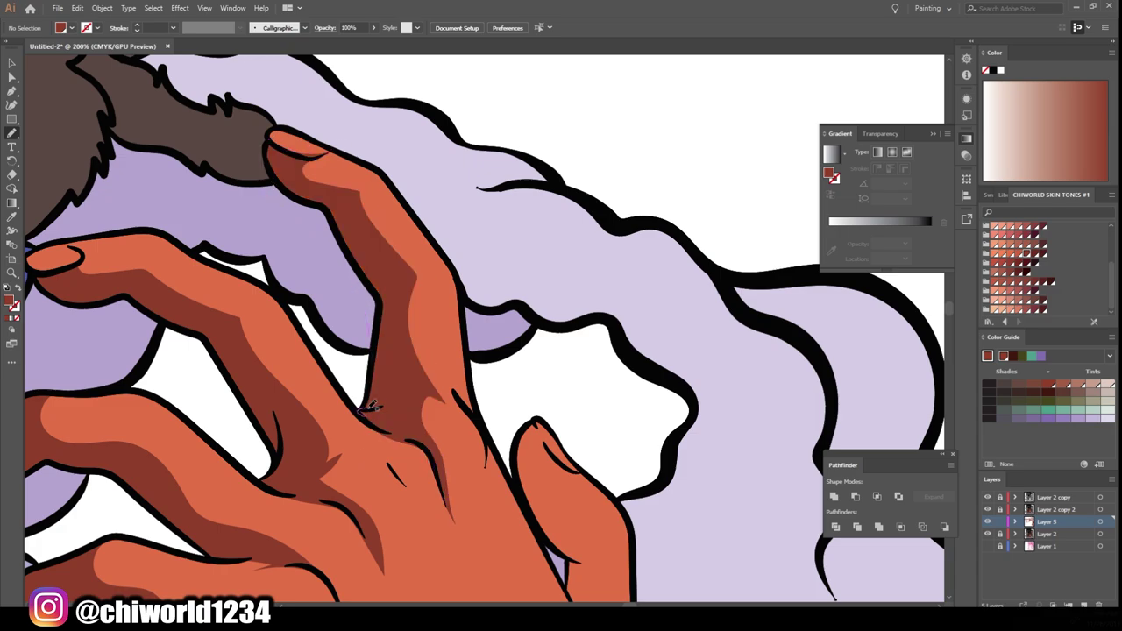
Add dark-red shading along another finger and down the forearm.
scroll(368, 408, down, 3)
scroll(604, 544, up, 2)
scroll(359, 373, up, 3)
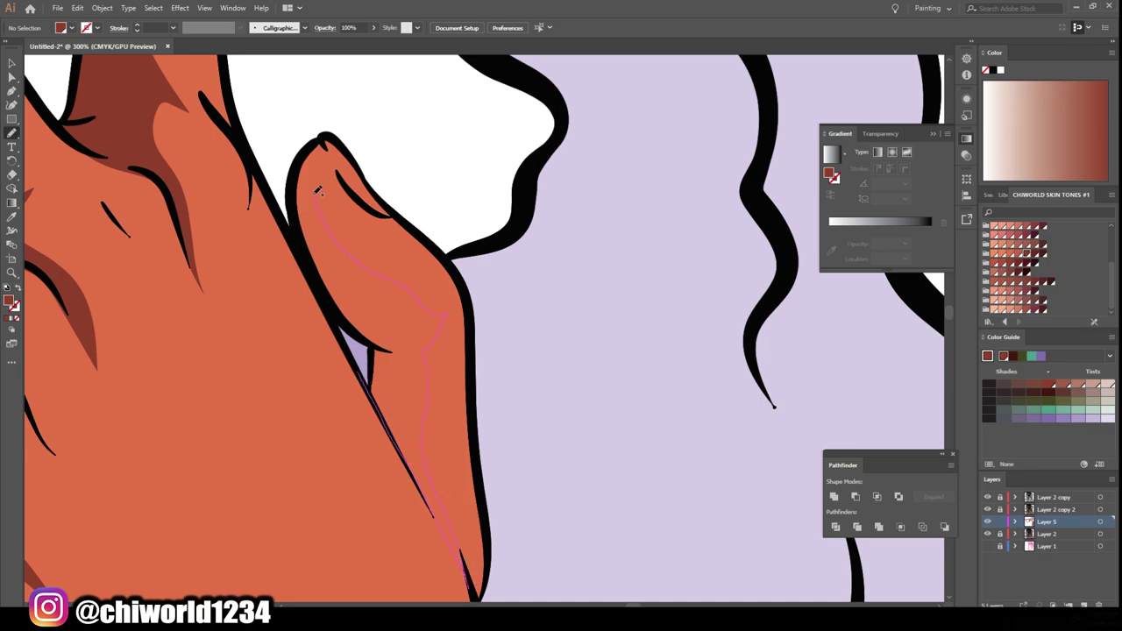
drag(318, 191, 318, 256)
scroll(319, 256, down, 3)
scroll(614, 586, up, 2)
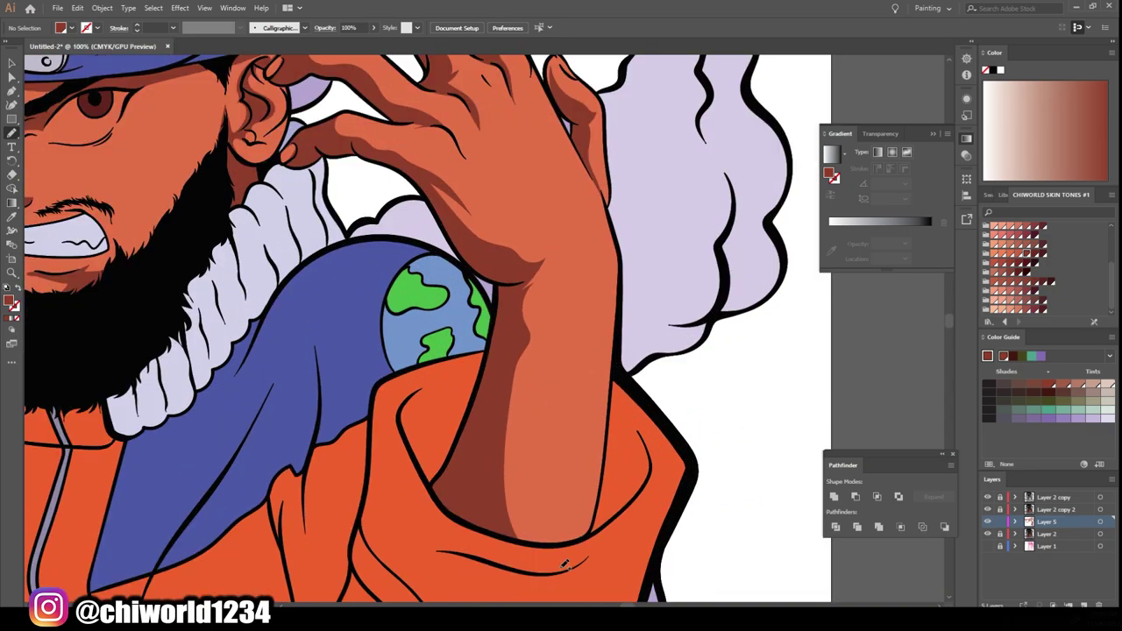
drag(430, 457, 429, 459)
Shade under the lower lip and along the upper lip beneath the mustache.
scroll(473, 531, down, 3)
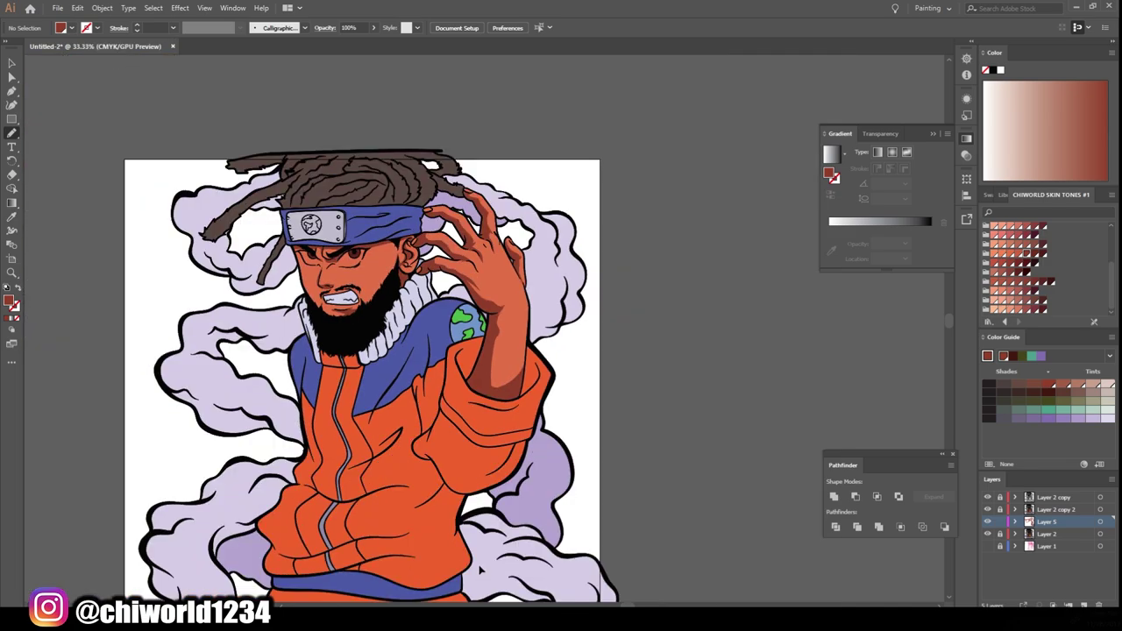
scroll(474, 531, down, 1)
scroll(417, 284, up, 5)
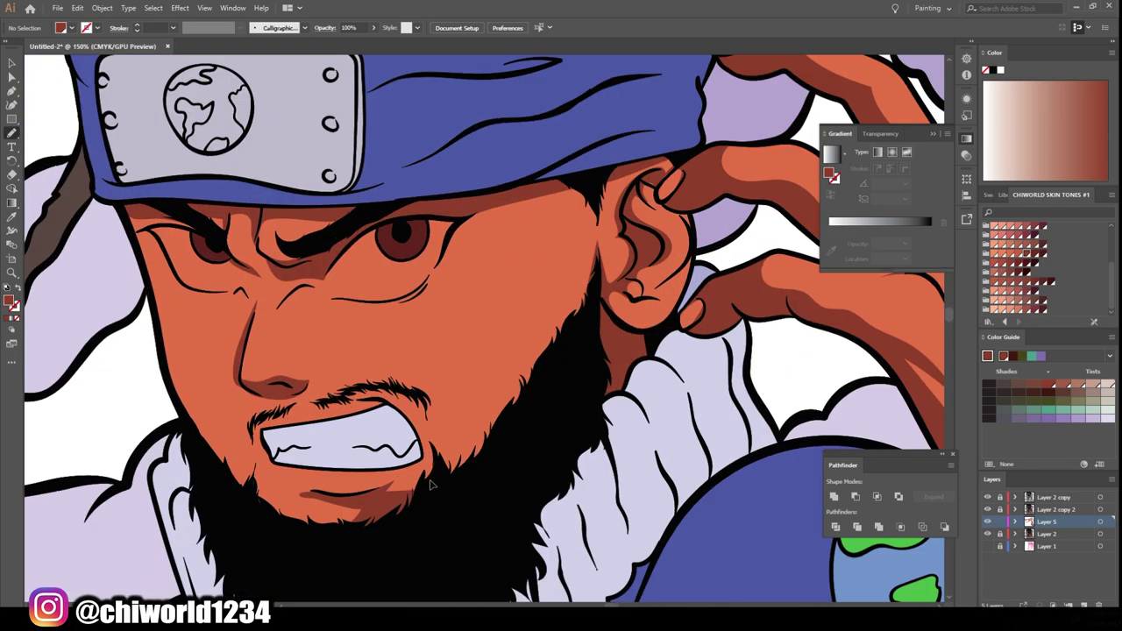
drag(513, 435, 430, 474)
drag(366, 452, 368, 454)
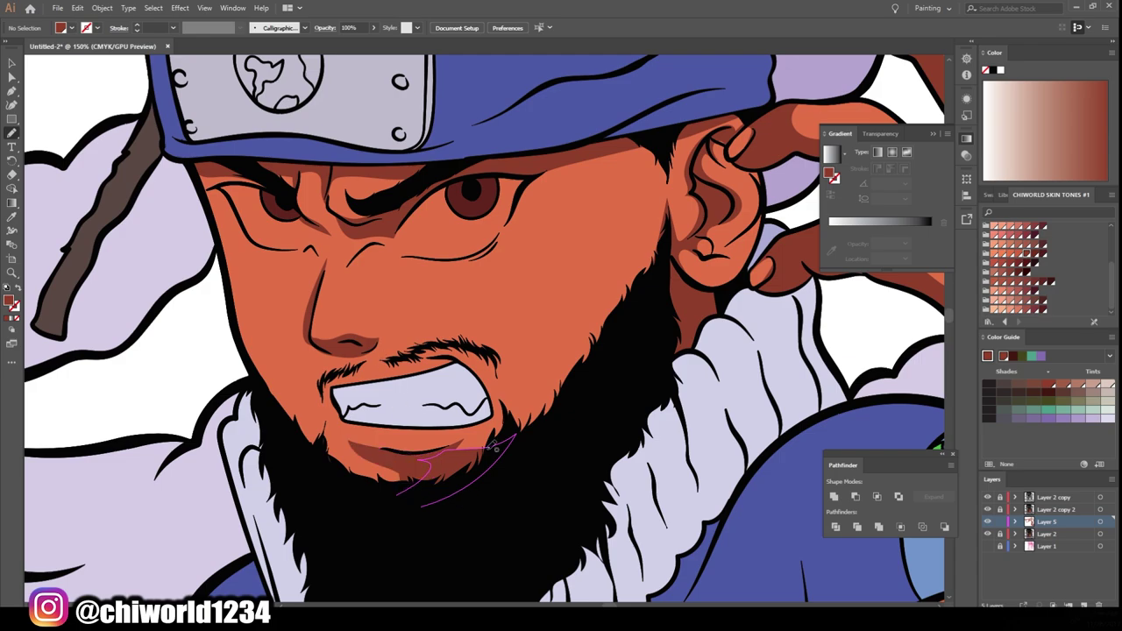
key(ctrl+equal)
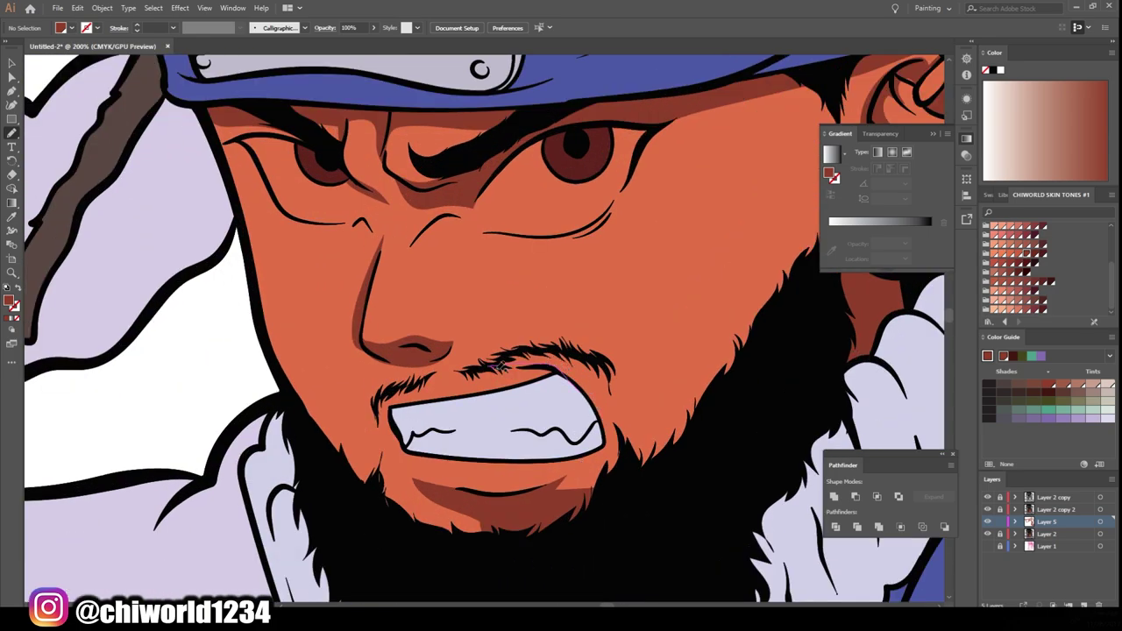
drag(500, 367, 491, 369)
key(ctrl+minus)
key(ctrl+minus)
key(ctrl+minus)
key(ctrl+minus)
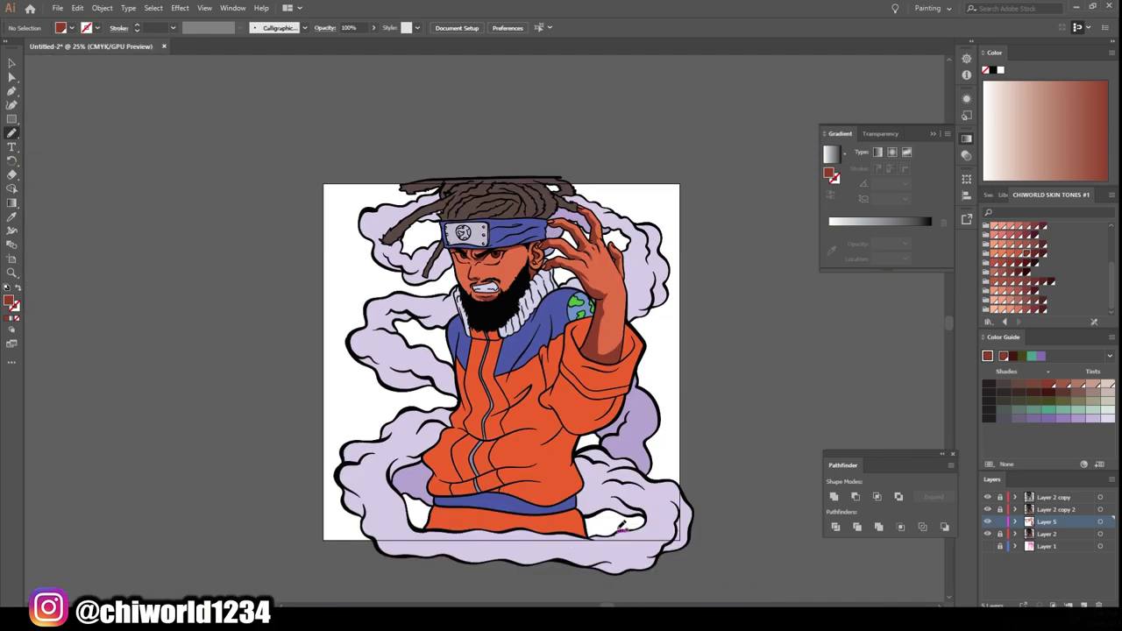
key(ctrl+equal)
Extend the black line over the eye, add a caret line by the nose and a shadow under the eye.
scroll(413, 362, up, 4)
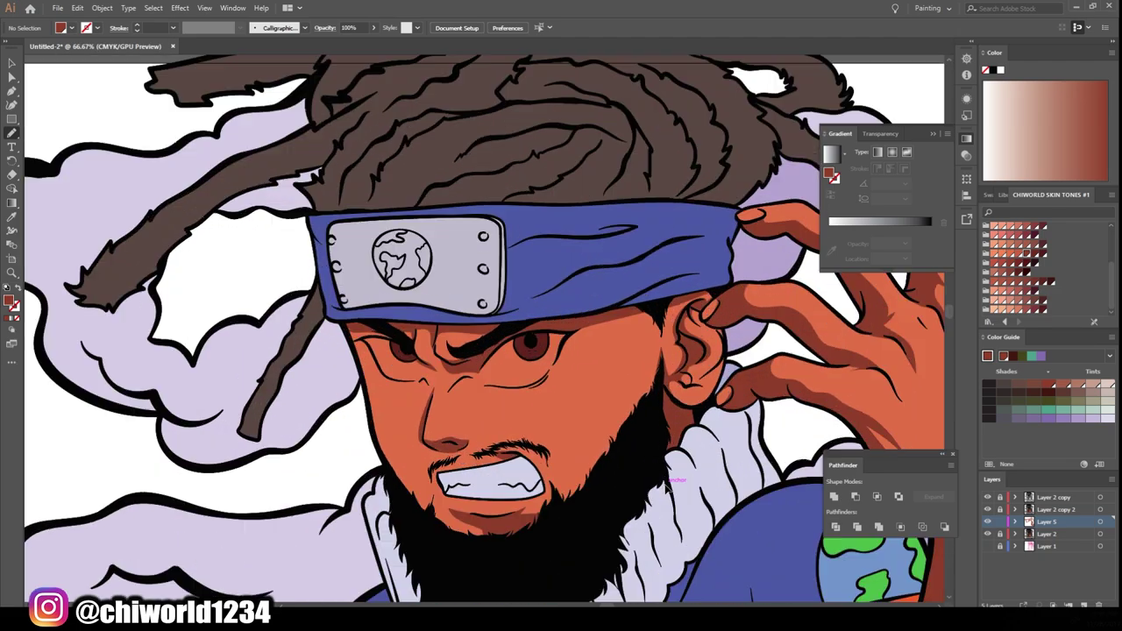
scroll(412, 363, up, 2)
drag(430, 332, 464, 326)
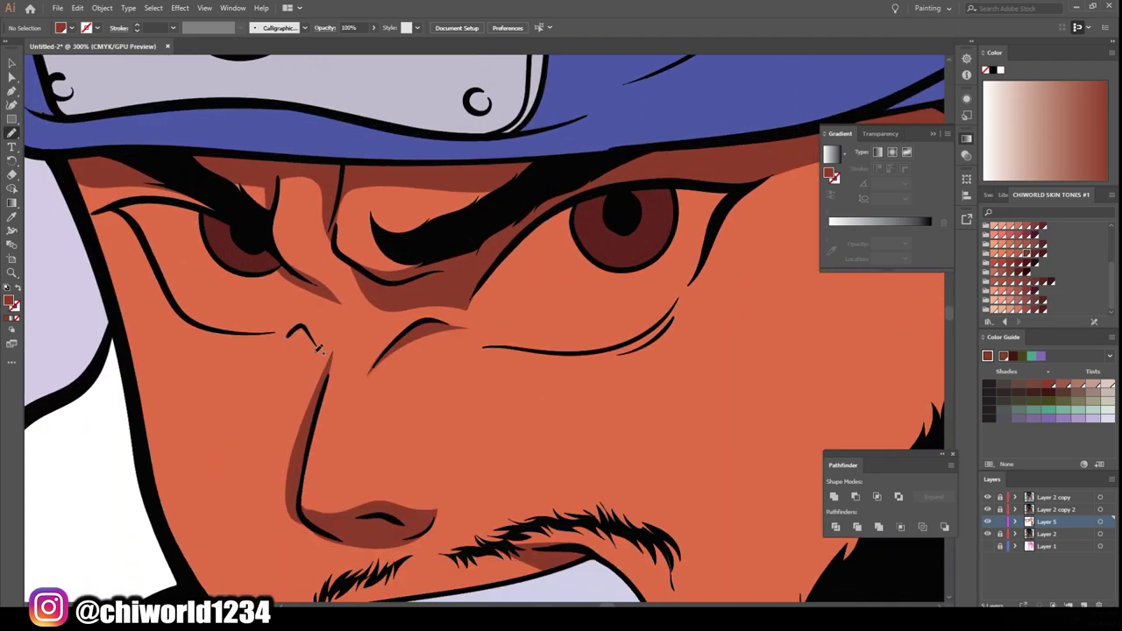
drag(314, 348, 317, 351)
drag(679, 314, 680, 306)
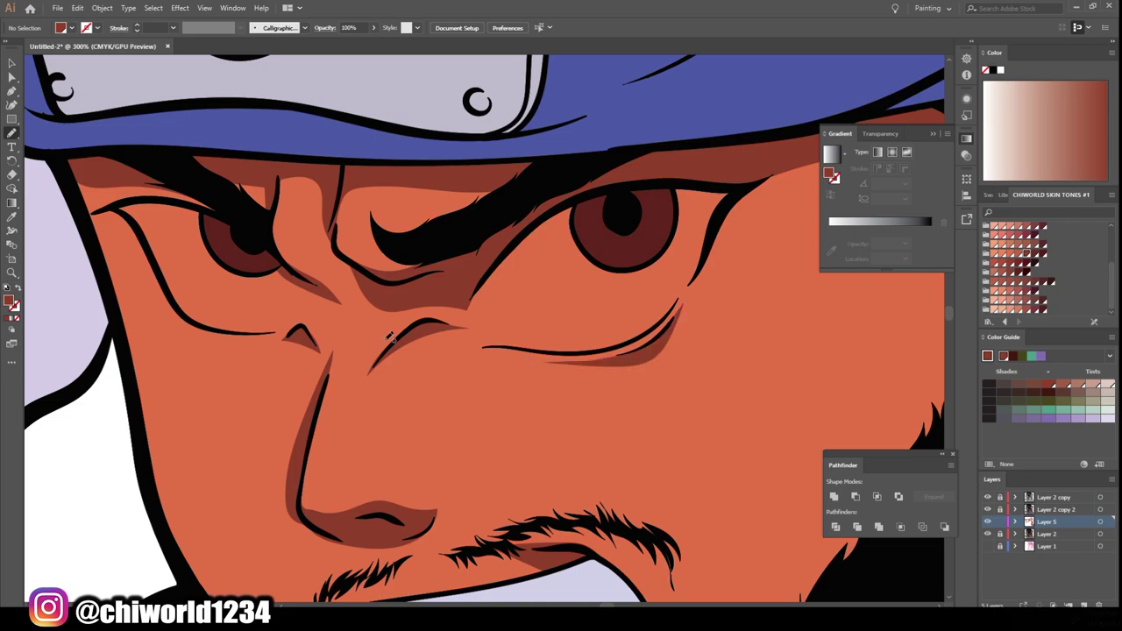
drag(237, 342, 186, 326)
alt+scroll(268, 484, down, 4)
alt+scroll(547, 558, down, 3)
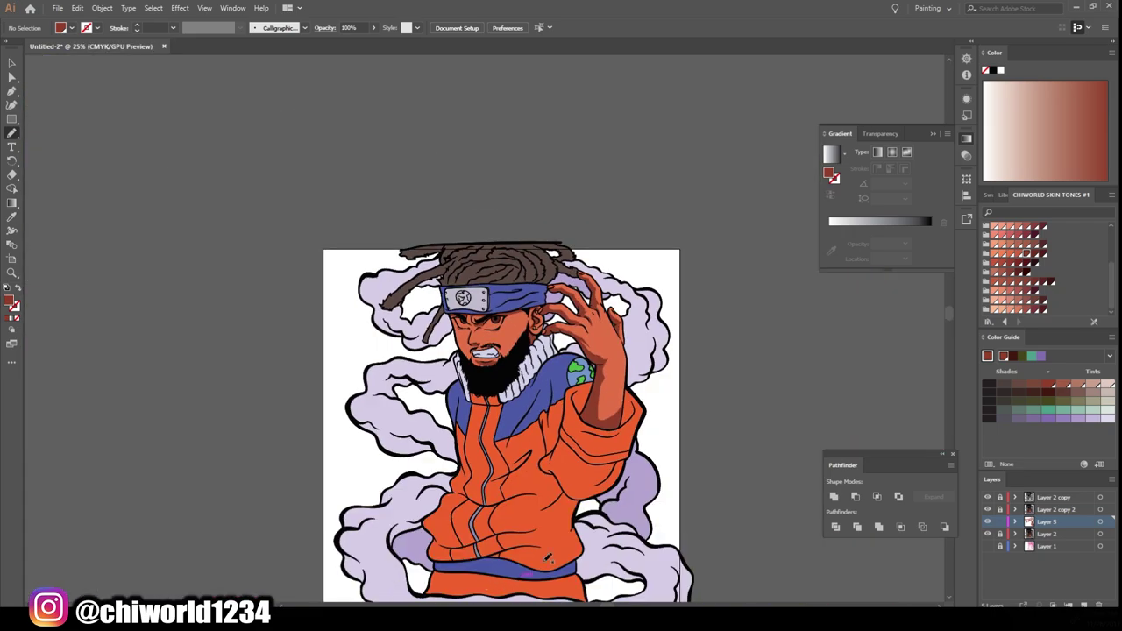
alt+scroll(757, 562, up, 1)
Add a new layer, Layer 6, as the working layer for the eye whites.
click(1057, 509)
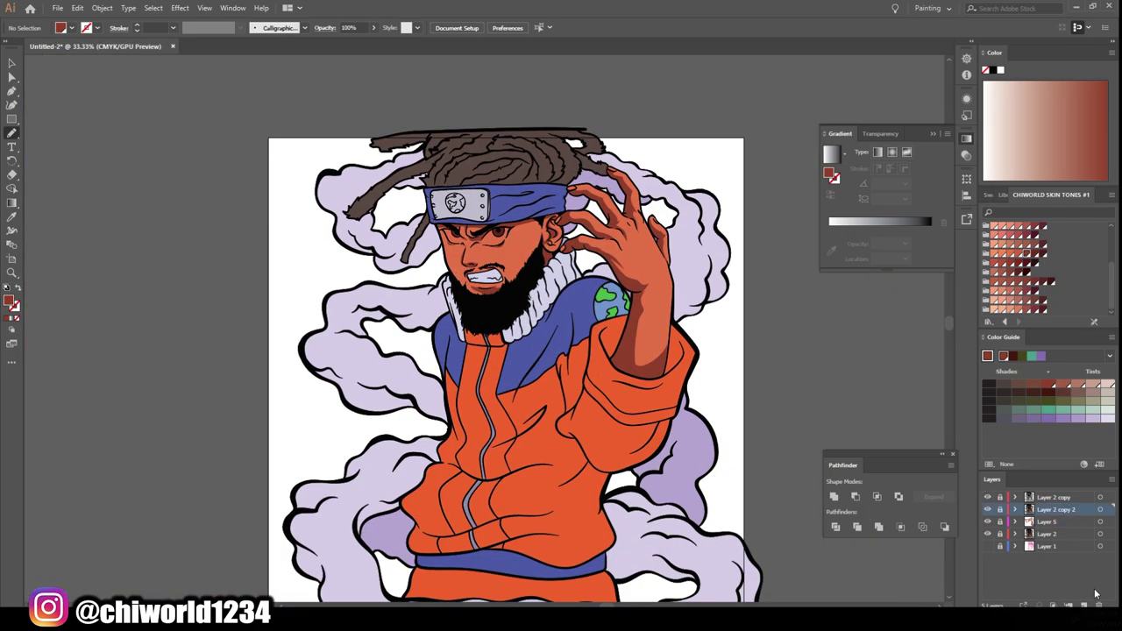
click(1084, 604)
alt+scroll(588, 437, up, 4)
alt+scroll(588, 436, up, 2)
alt+scroll(588, 437, up, 2)
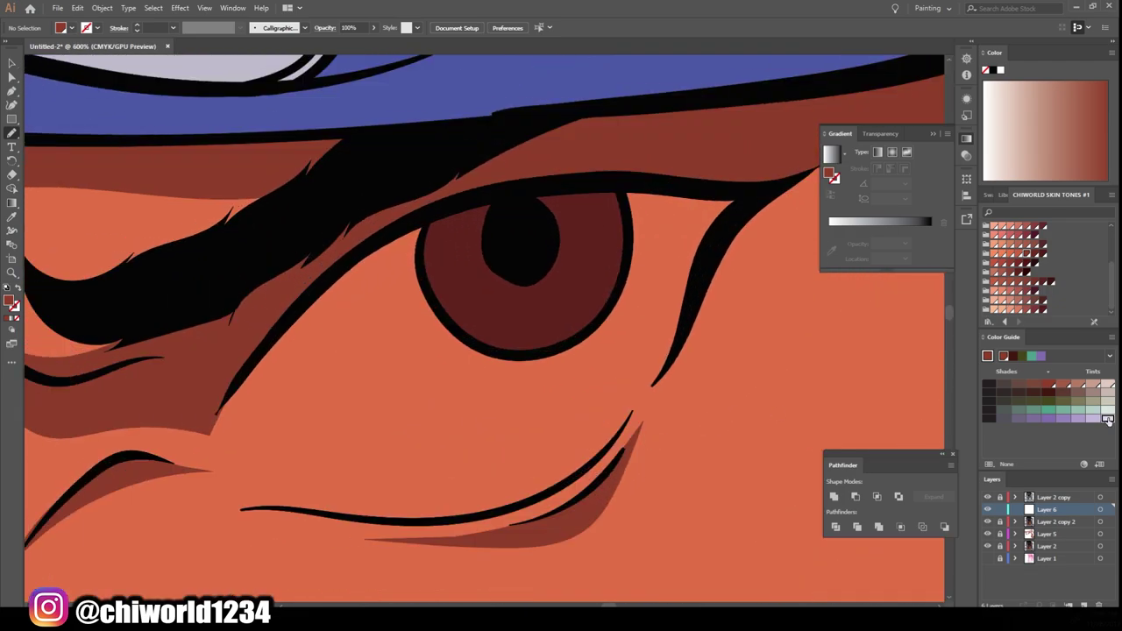
Draw the first lavender eye-white shape and erase its stray fill near the lower lid.
mouse_move(633, 247)
mouse_down()
mouse_move(751, 194)
mouse_move(655, 383)
mouse_move(491, 511)
mouse_move(306, 505)
mouse_up()
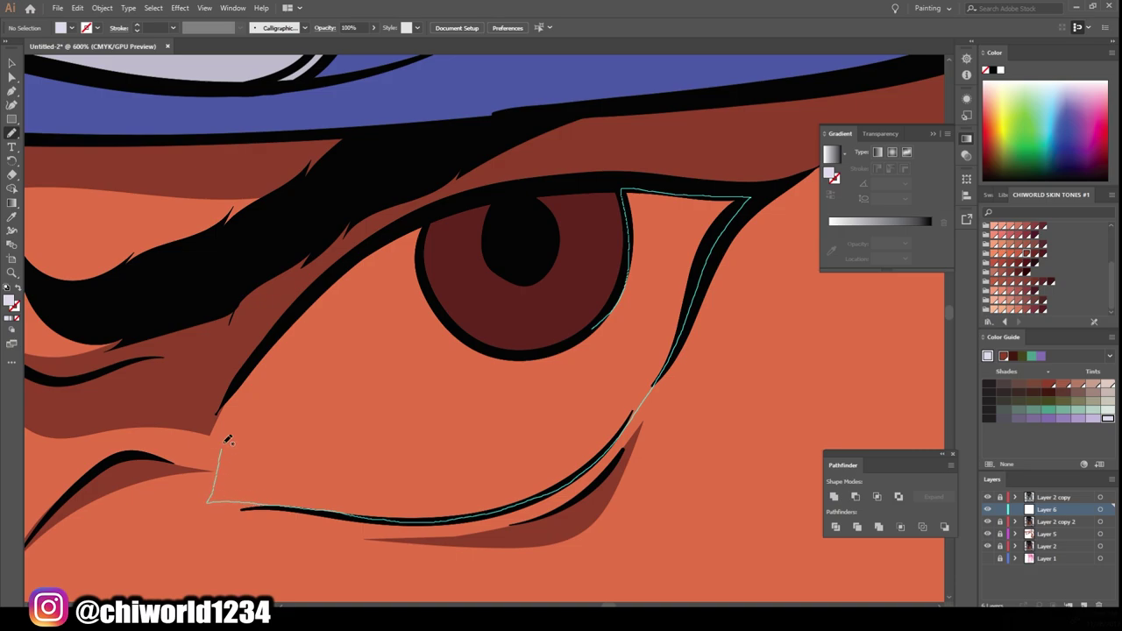
drag(226, 438, 375, 251)
drag(427, 278, 594, 312)
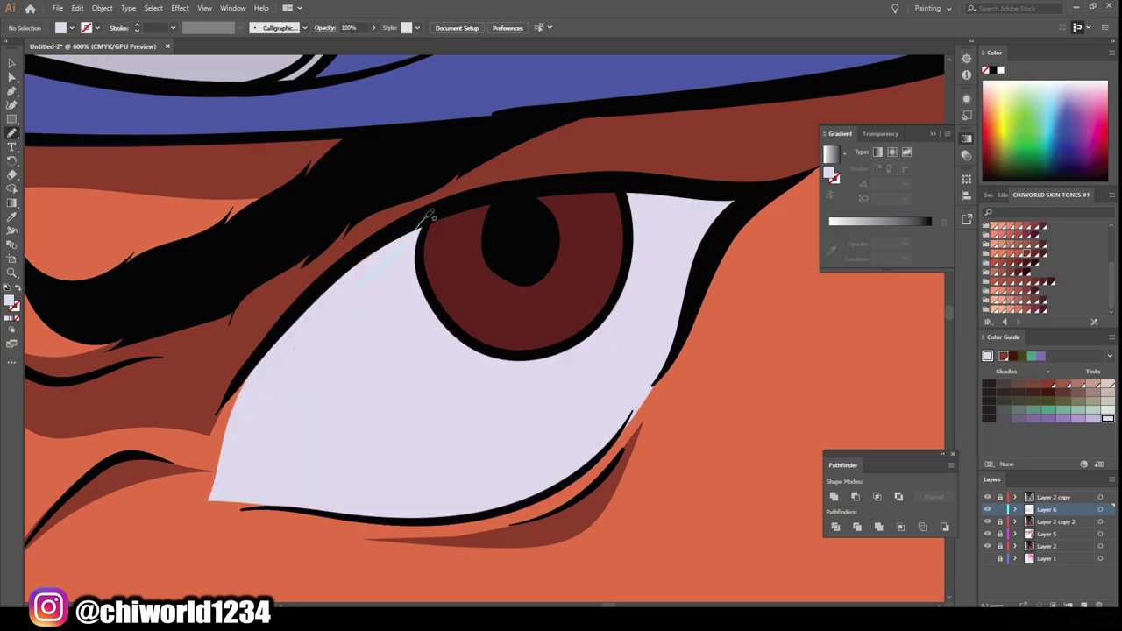
click(12, 172)
drag(688, 366, 596, 504)
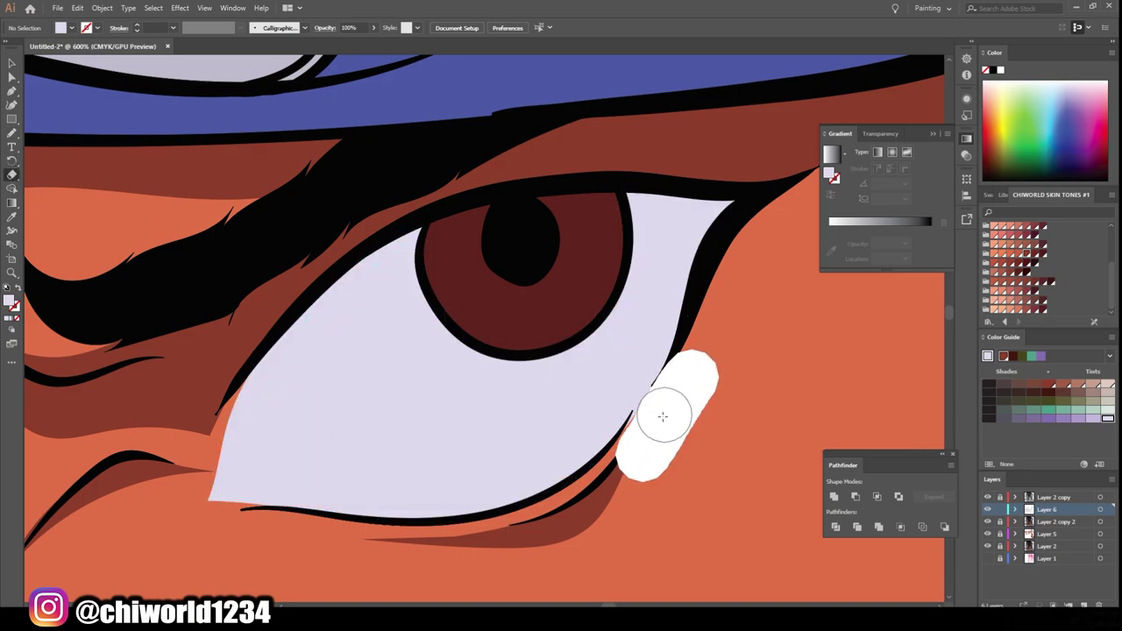
key(ctrl+1)
scroll(481, 372, up, 3)
scroll(524, 559, up, 2)
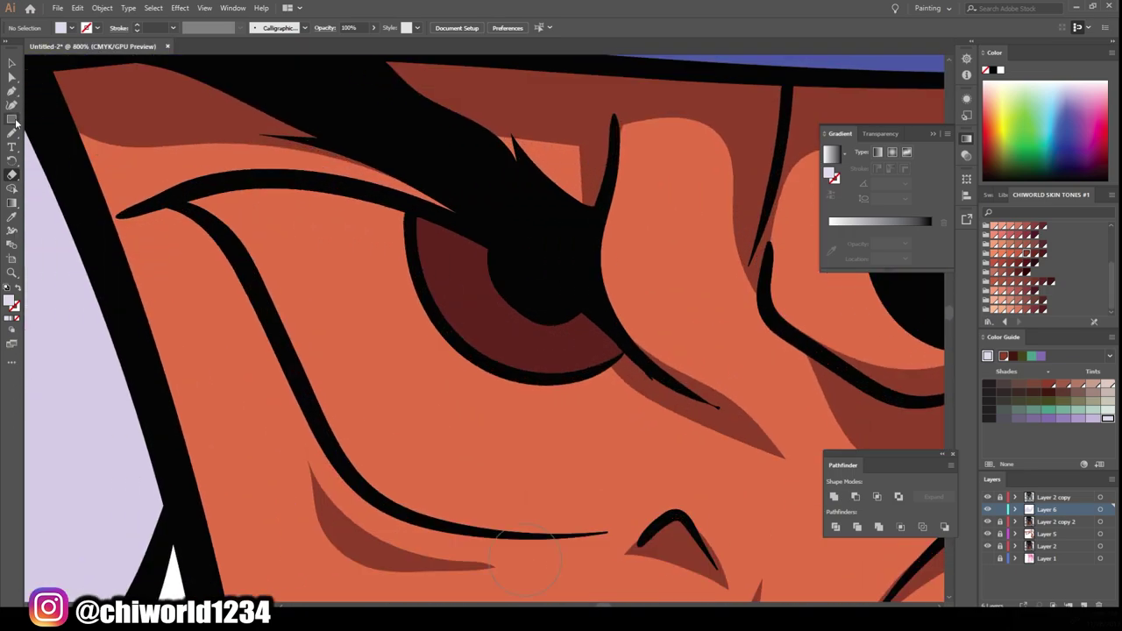
Draw the second eye's lavender white shape along the lower lid.
key(n)
mouse_move(276, 313)
mouse_down()
mouse_move(396, 506)
mouse_move(605, 530)
mouse_up()
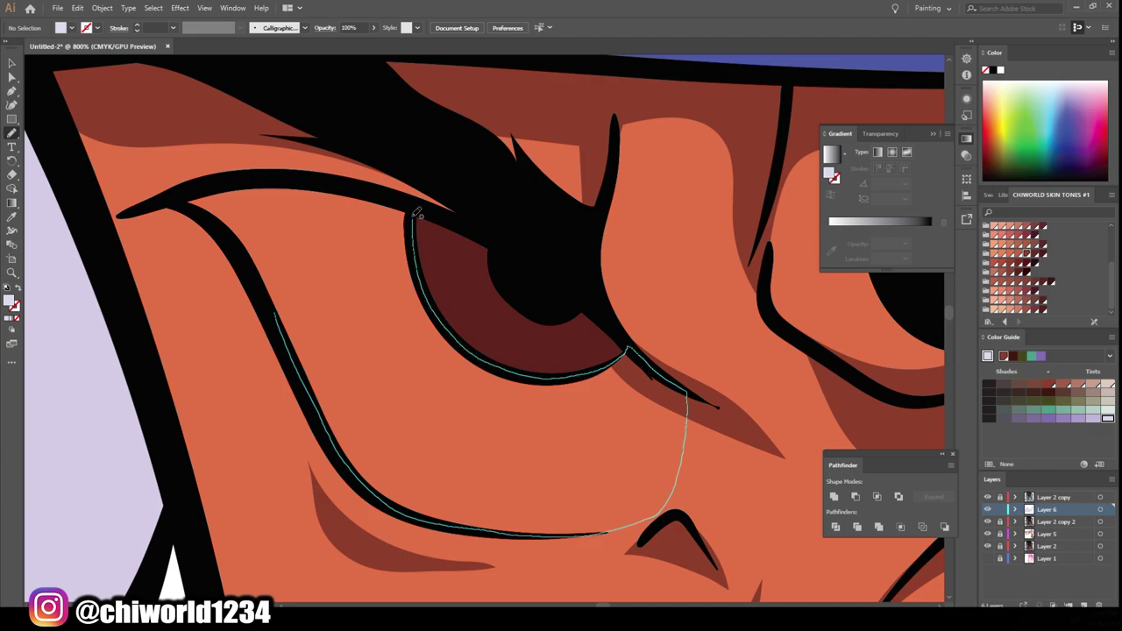
drag(629, 348, 186, 204)
scroll(431, 527, down, 5)
scroll(394, 395, up, 2)
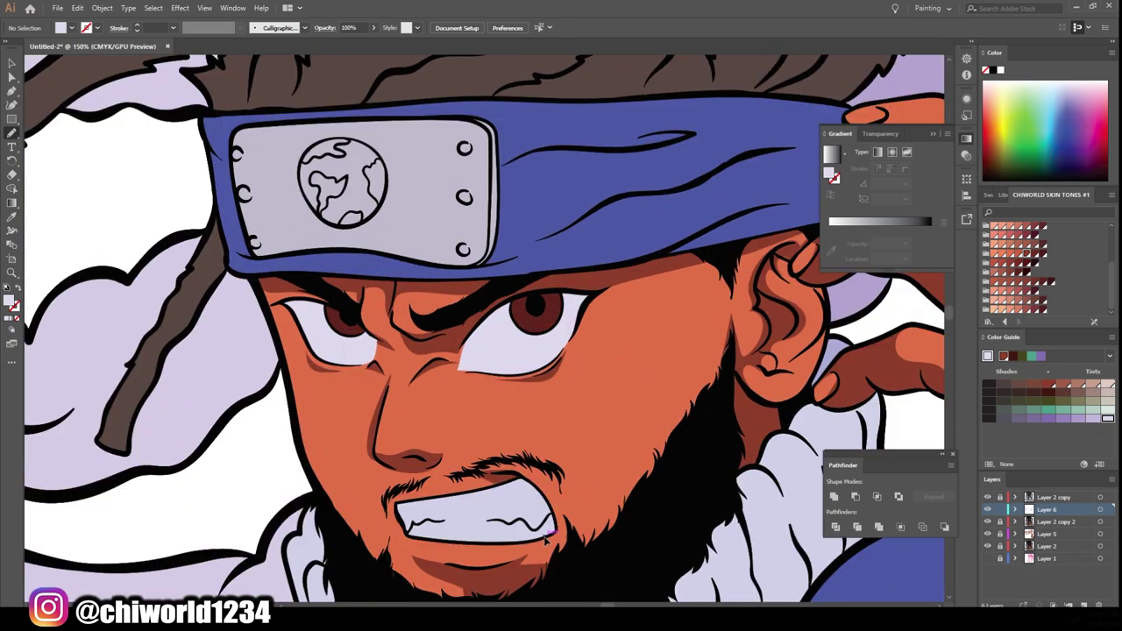
scroll(344, 370, up, 2)
Brush black lash lines along the upper eye edges and pick a grey-purple shade for the eye white.
drag(307, 412, 359, 331)
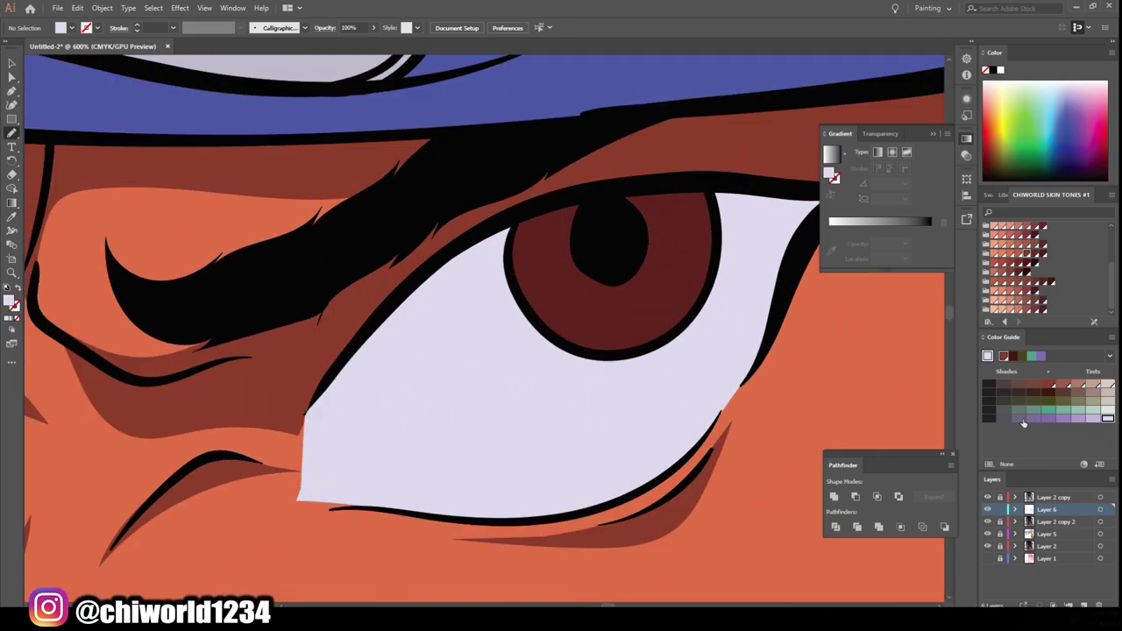
drag(520, 221, 349, 360)
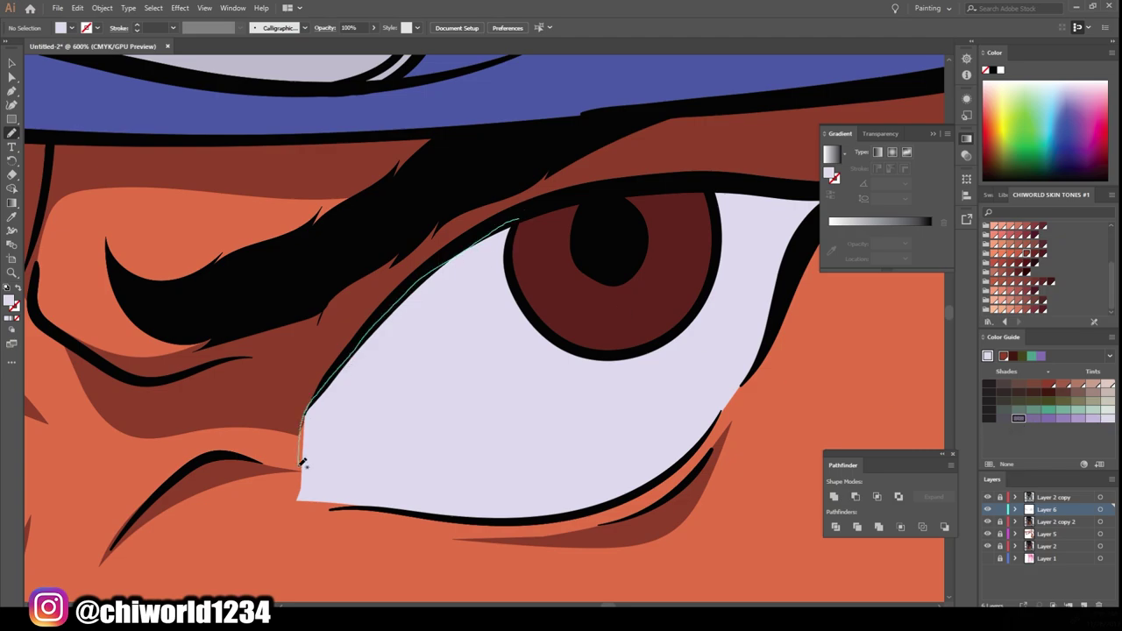
drag(522, 283, 524, 305)
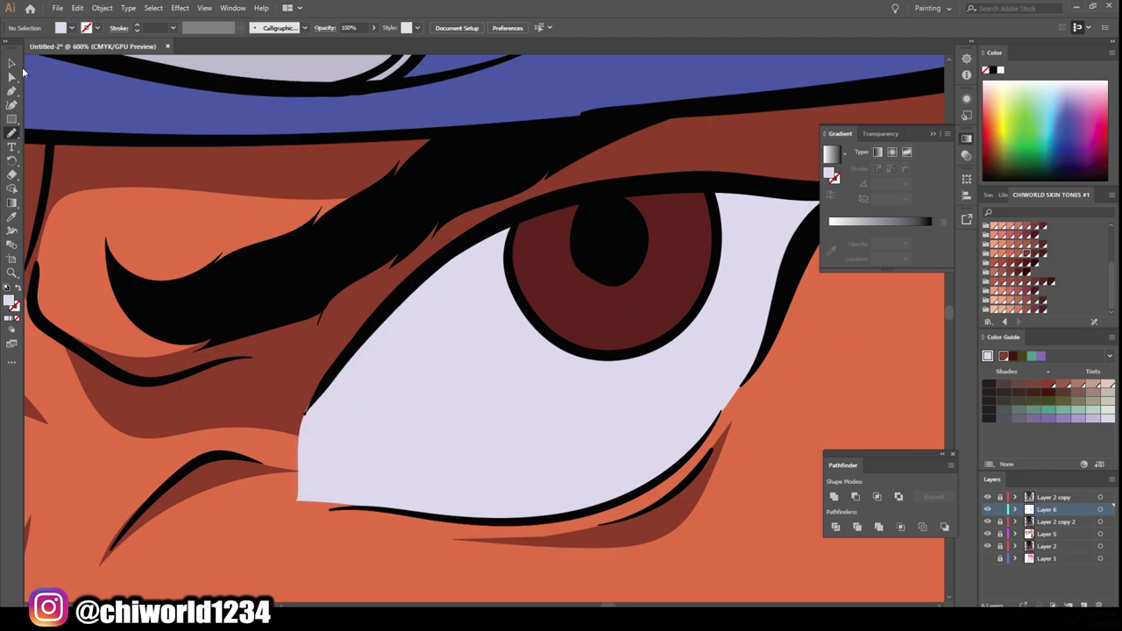
click(11, 63)
click(421, 385)
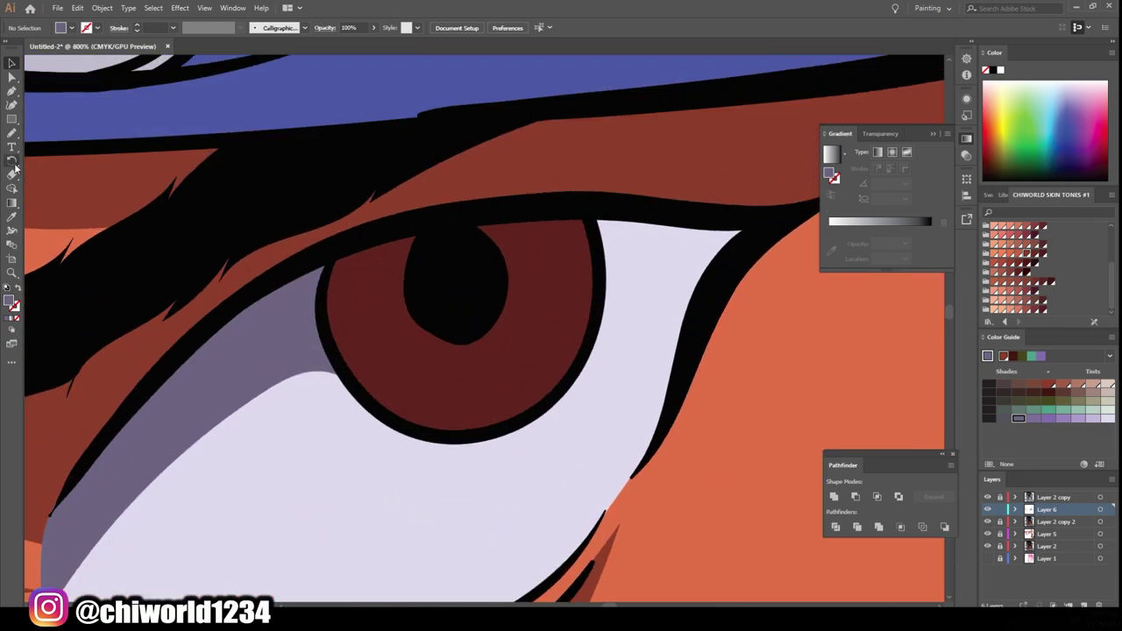
Draw grey-purple shadows in both eye whites under the lids and irises.
key(n)
drag(599, 303, 548, 219)
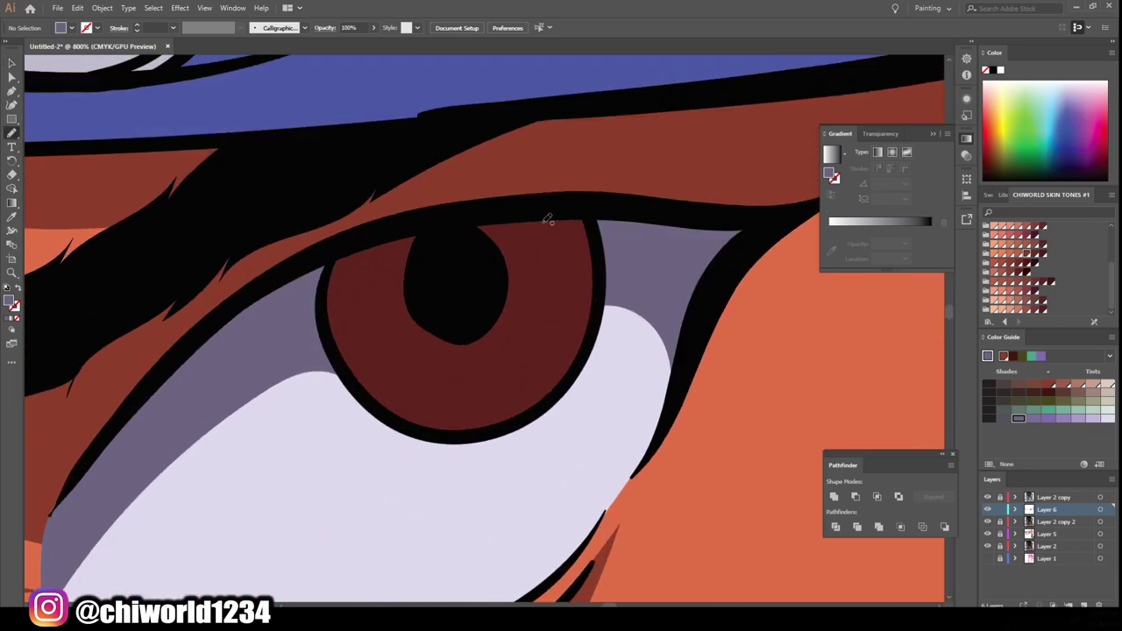
scroll(611, 232, down, 5)
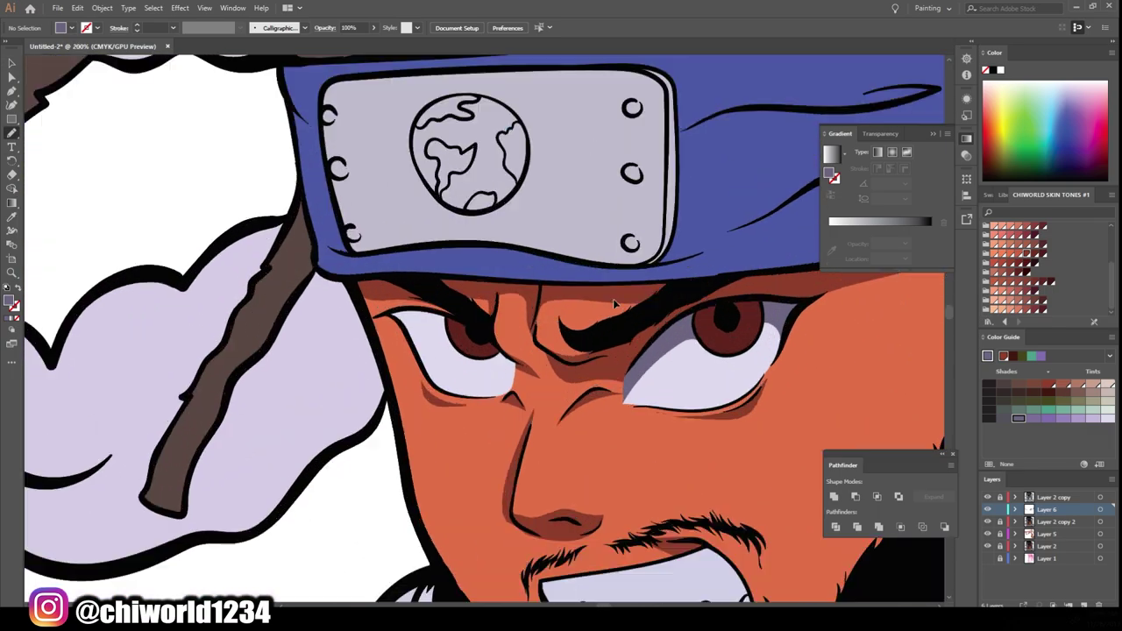
scroll(622, 293, up, 5)
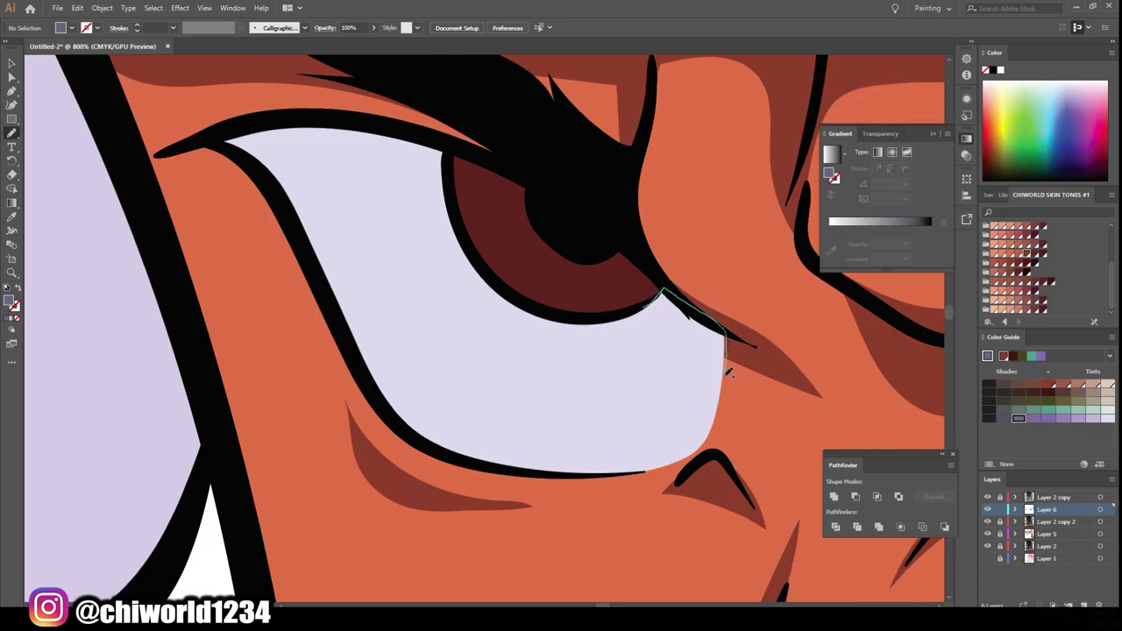
drag(652, 332, 596, 320)
scroll(346, 235, up, 2)
drag(210, 203, 352, 420)
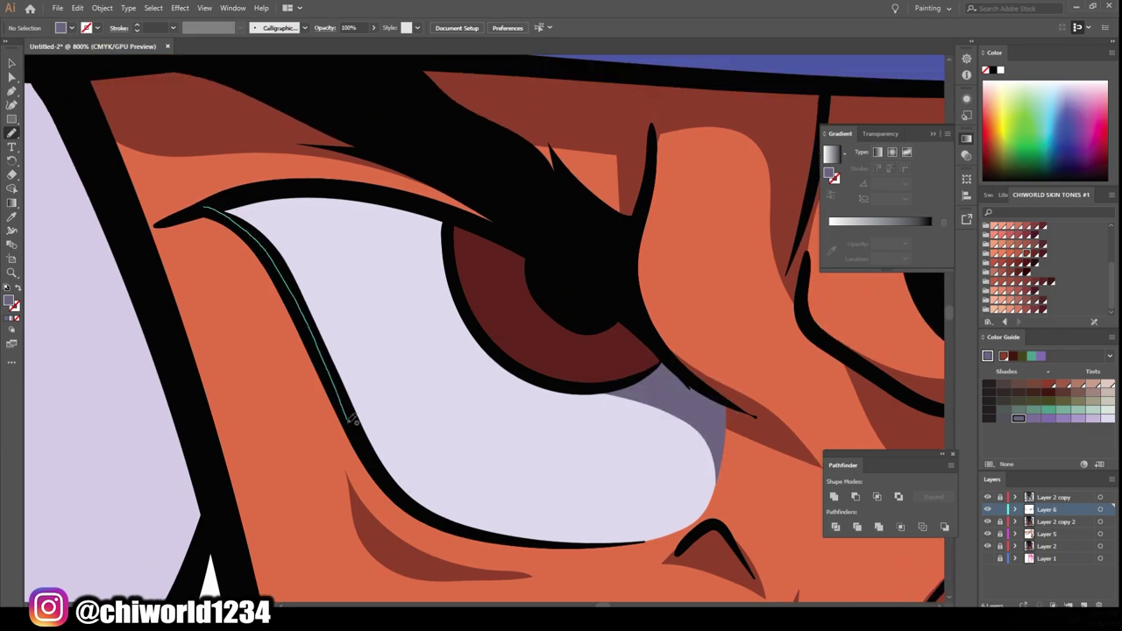
drag(436, 282, 210, 206)
scroll(488, 471, down, 7)
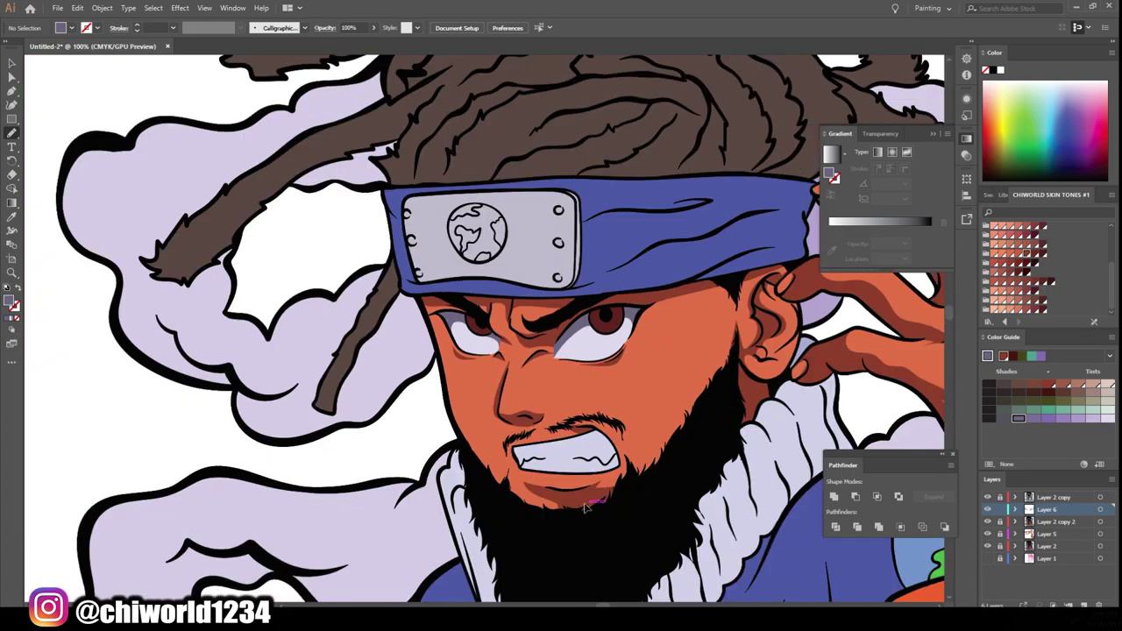
scroll(476, 377, up, 2)
scroll(476, 377, up, 4)
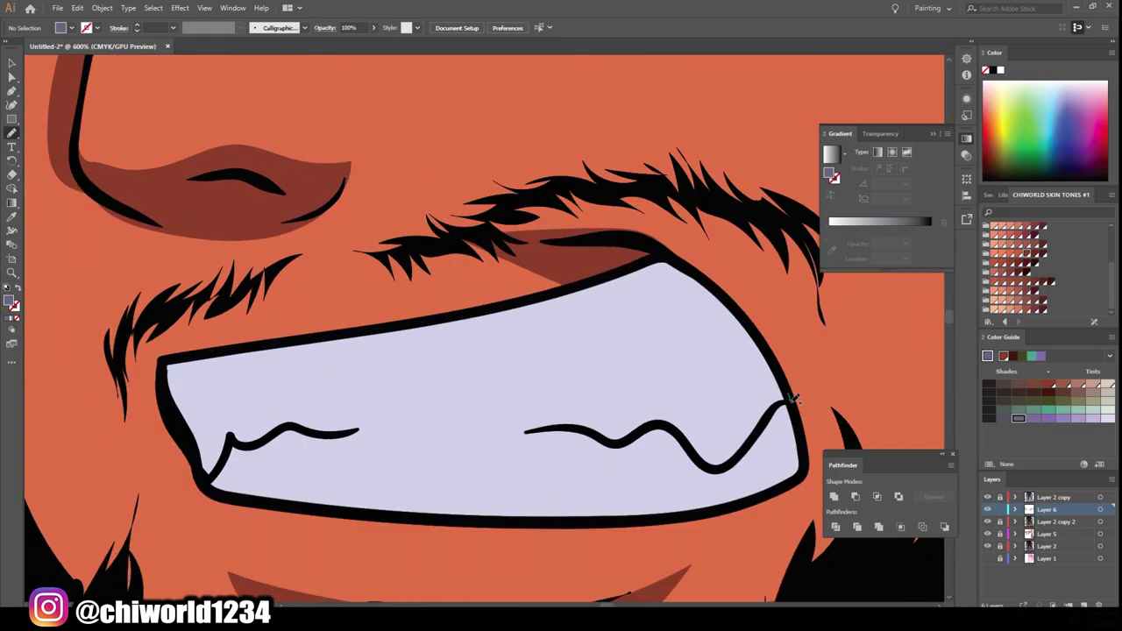
Add a grey-purple shadow along the teeth's right and bottom edges.
mouse_move(792, 399)
mouse_down()
mouse_move(727, 500)
mouse_move(574, 522)
mouse_up()
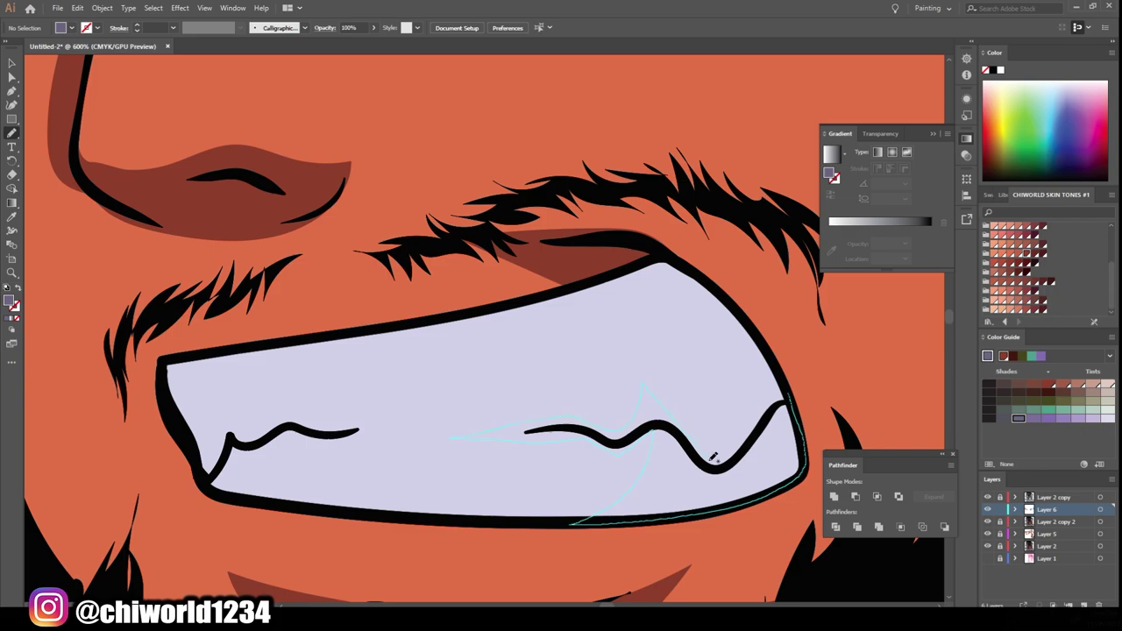
drag(726, 298, 792, 399)
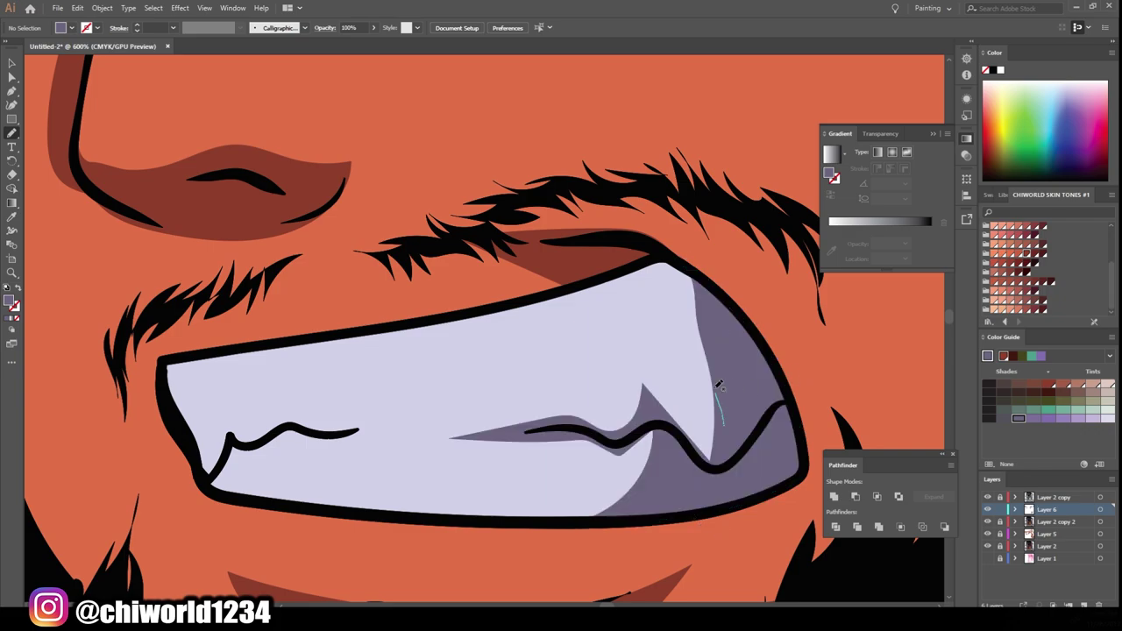
scroll(723, 298, down, 3)
scroll(751, 463, down, 4)
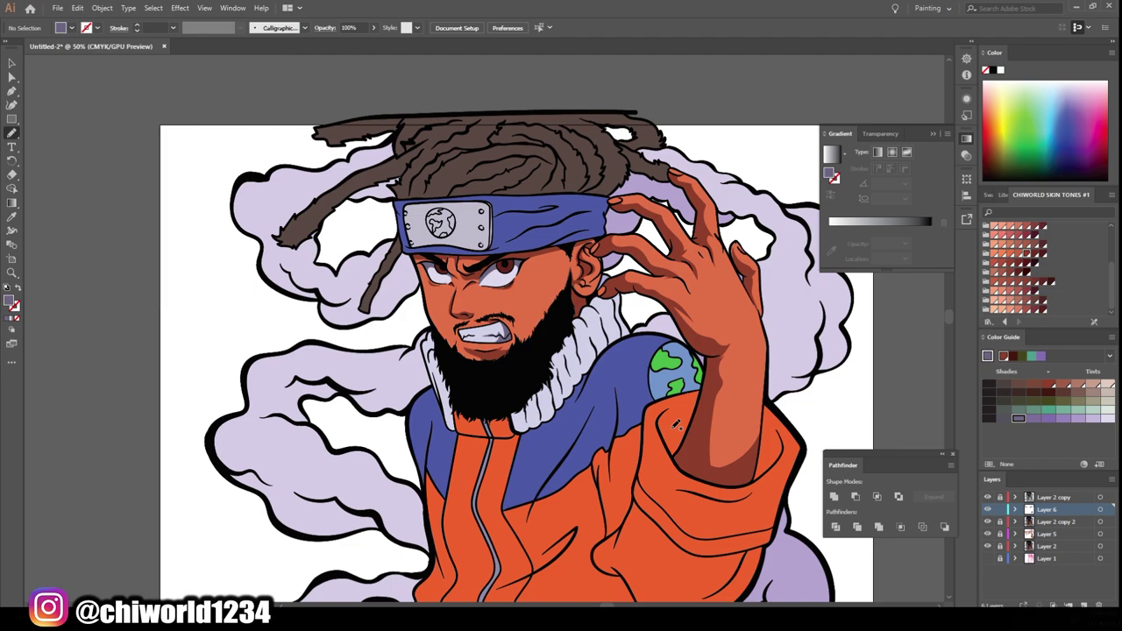
scroll(676, 424, up, 3)
scroll(676, 424, up, 1)
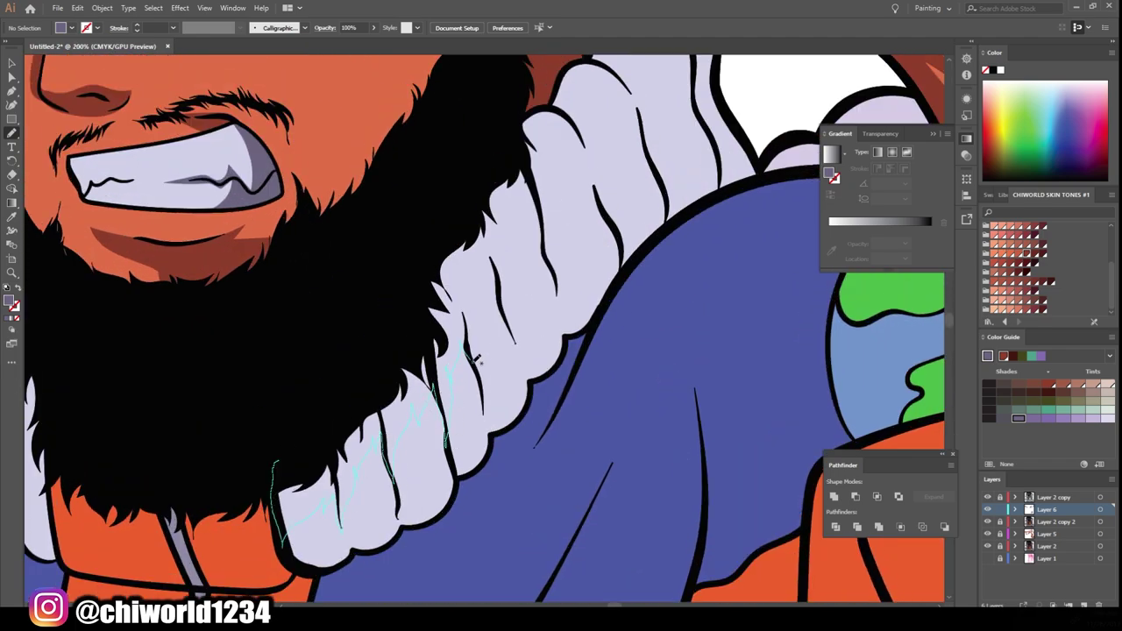
Draw grey-purple shadow shapes on the fur collar folds.
scroll(544, 333, down, 2)
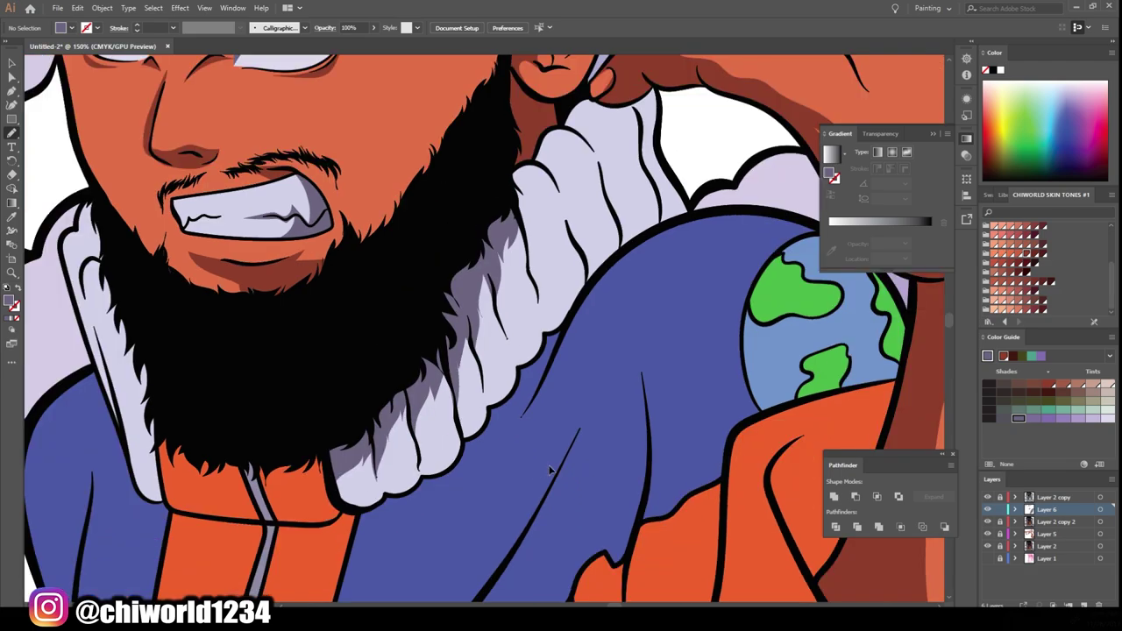
scroll(579, 442, down, 1)
scroll(578, 443, up, 4)
scroll(578, 443, down, 1)
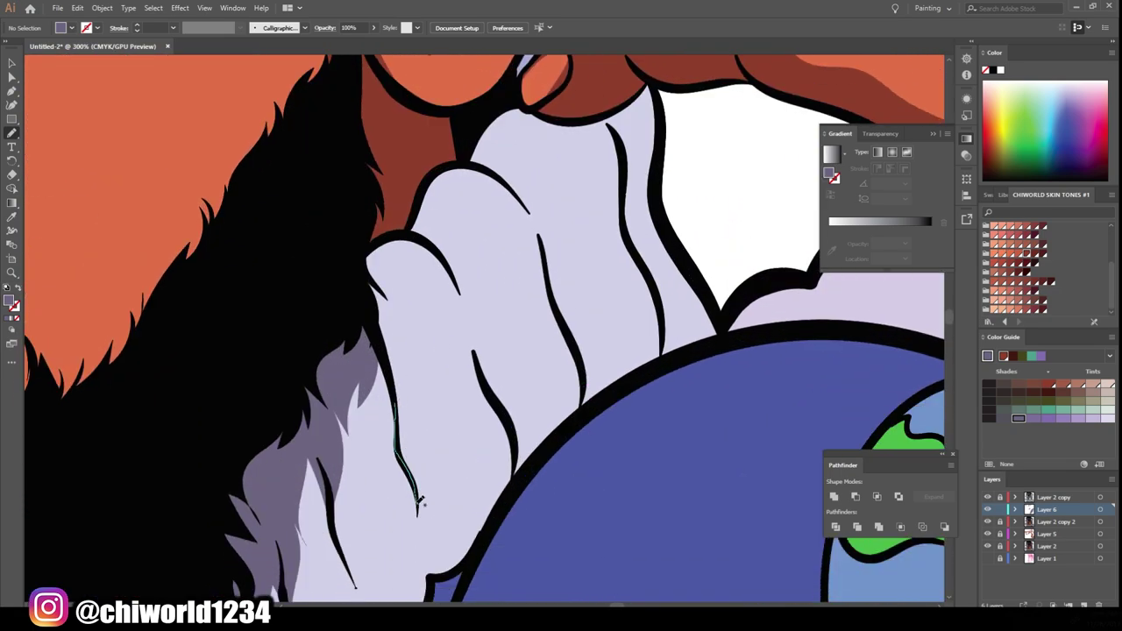
drag(419, 501, 420, 504)
scroll(437, 477, up, 3)
drag(510, 543, 472, 389)
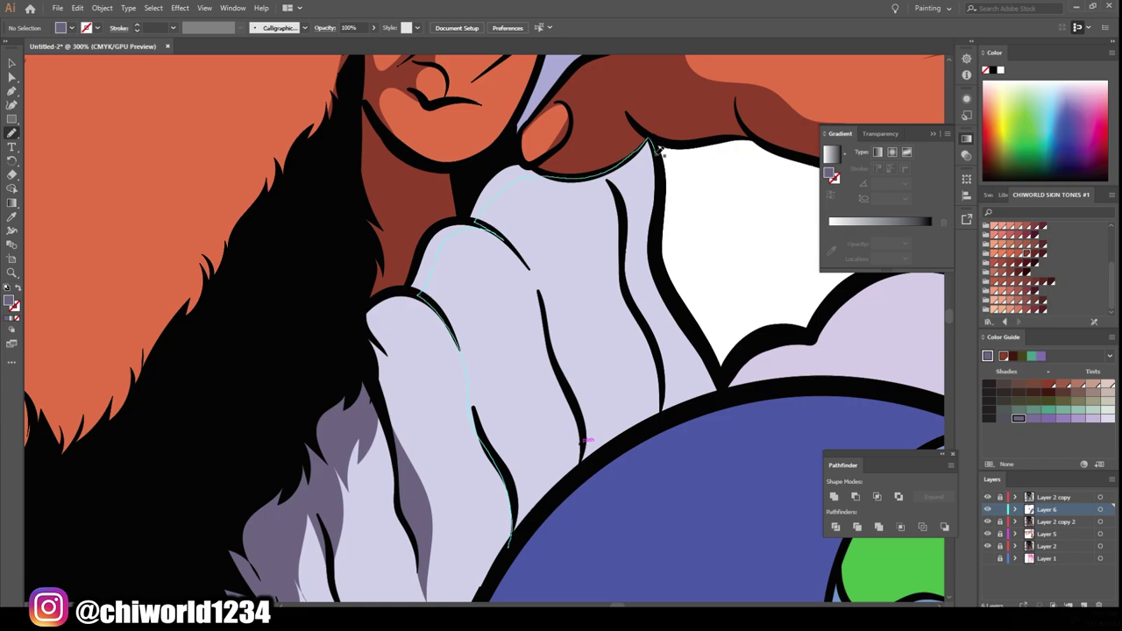
drag(657, 147, 499, 553)
scroll(455, 360, up, 3)
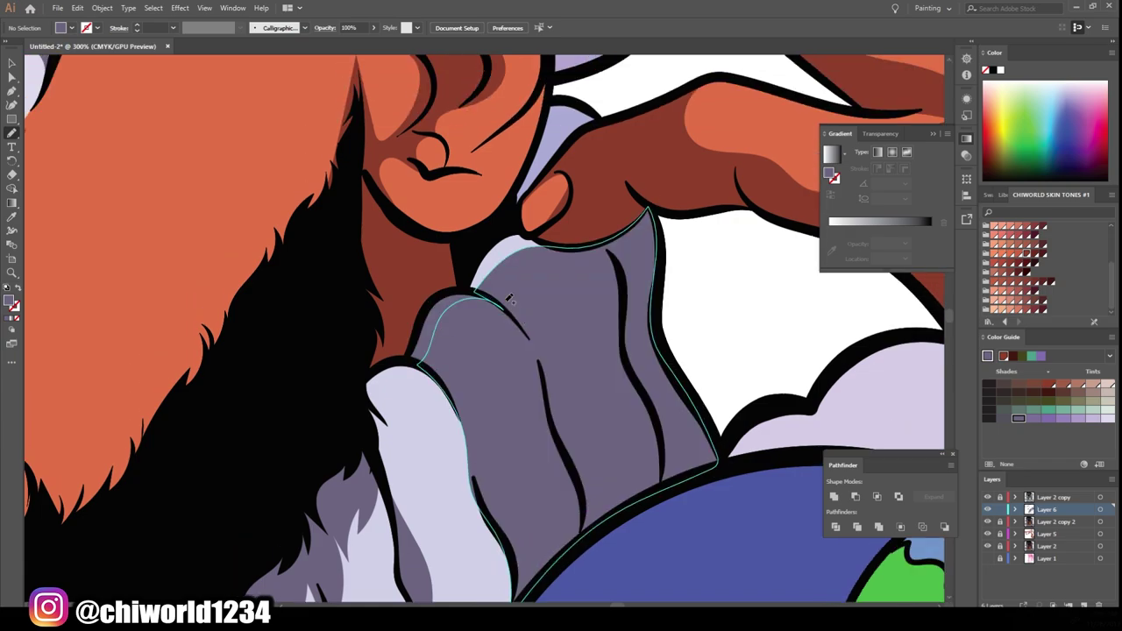
scroll(526, 254, up, 4)
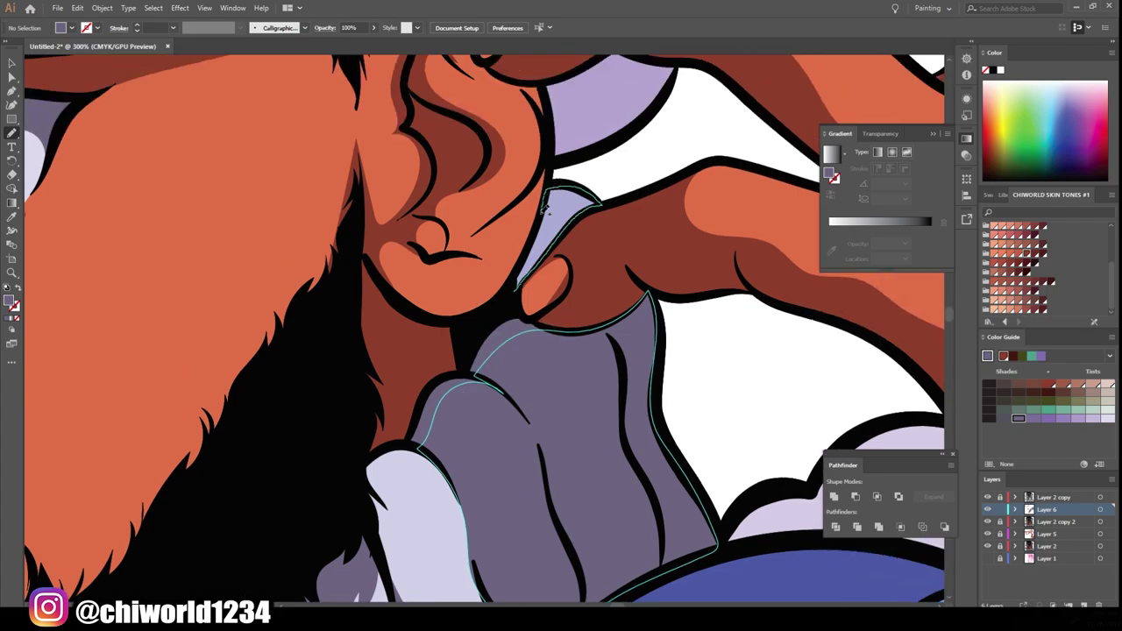
Add a grey-purple shadow along the collar beside the beard, then check the full view.
key(ctrl+0)
scroll(746, 577, up, 4)
scroll(727, 555, up, 3)
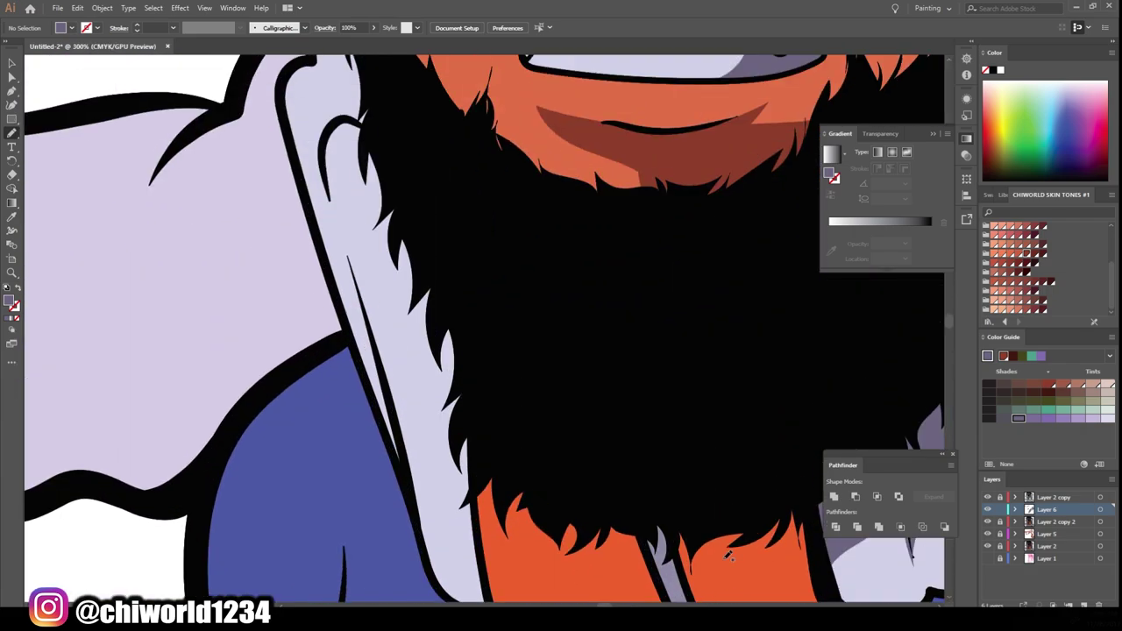
scroll(728, 555, down, 2)
drag(474, 369, 491, 548)
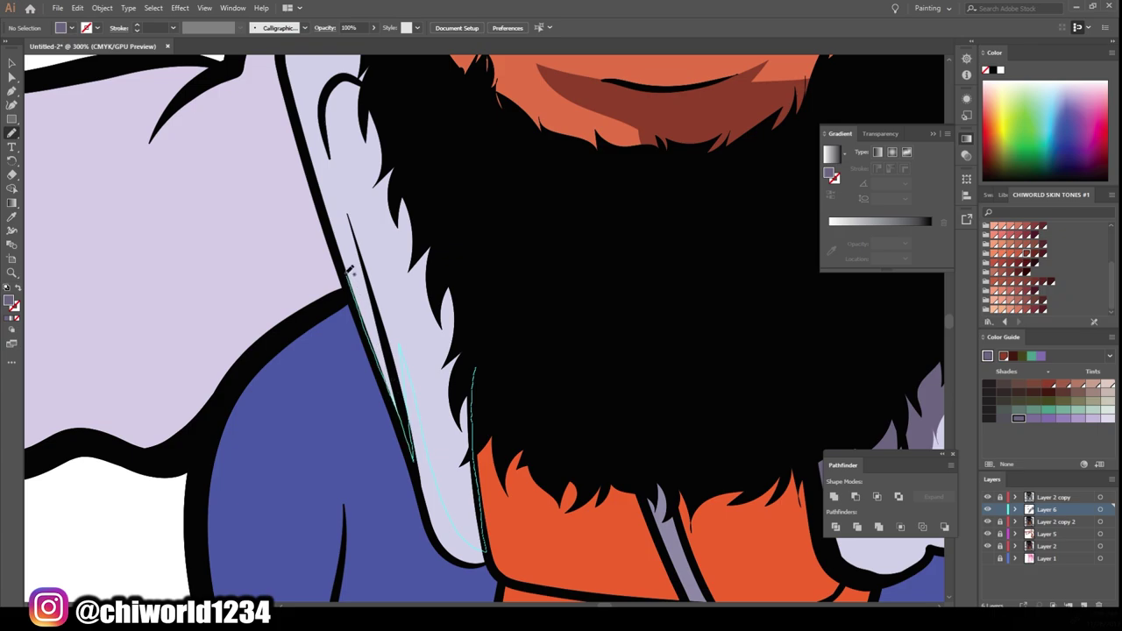
scroll(412, 368, up, 8)
drag(359, 465, 421, 337)
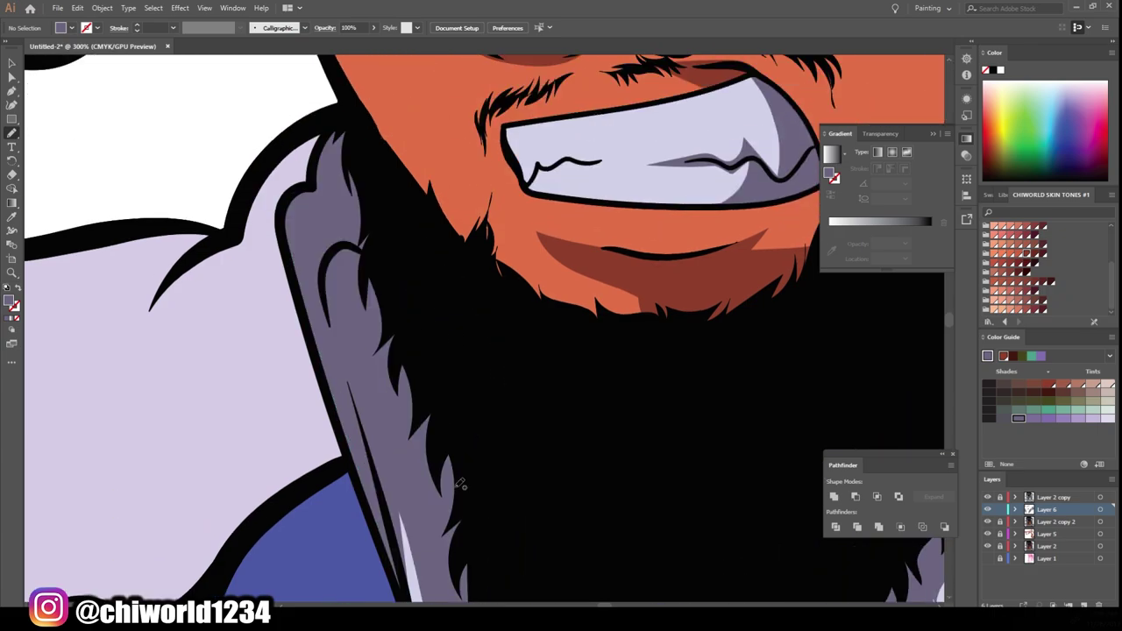
key(ctrl+0)
key(ctrl+plus)
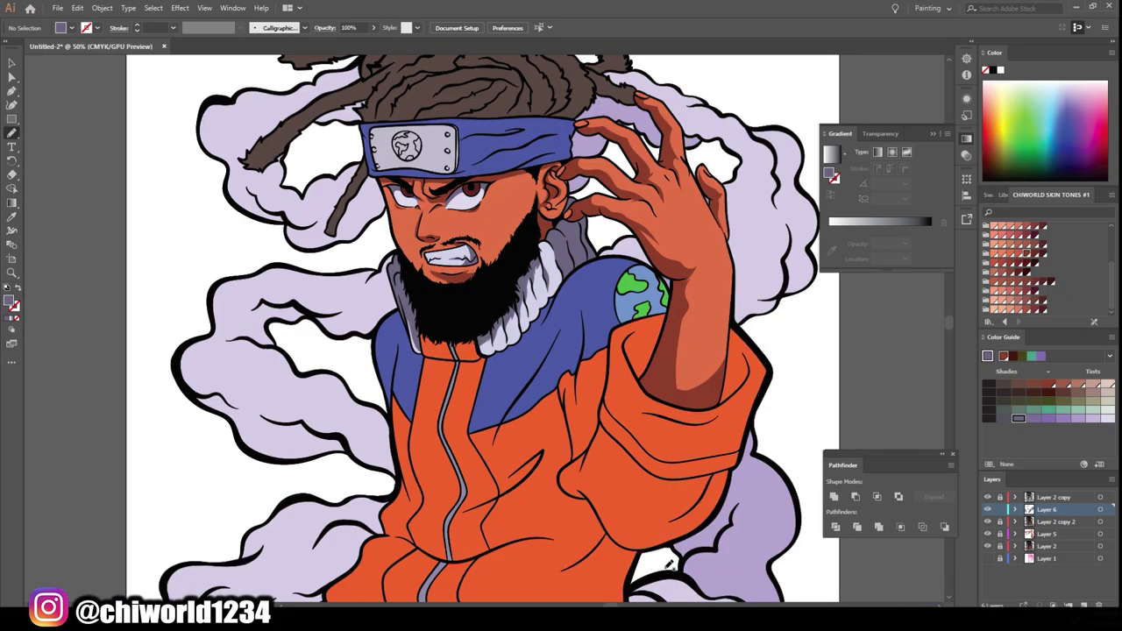
key(ctrl+minus)
Sample the jacket blue and darken it to navy as the fill colour.
click(11, 199)
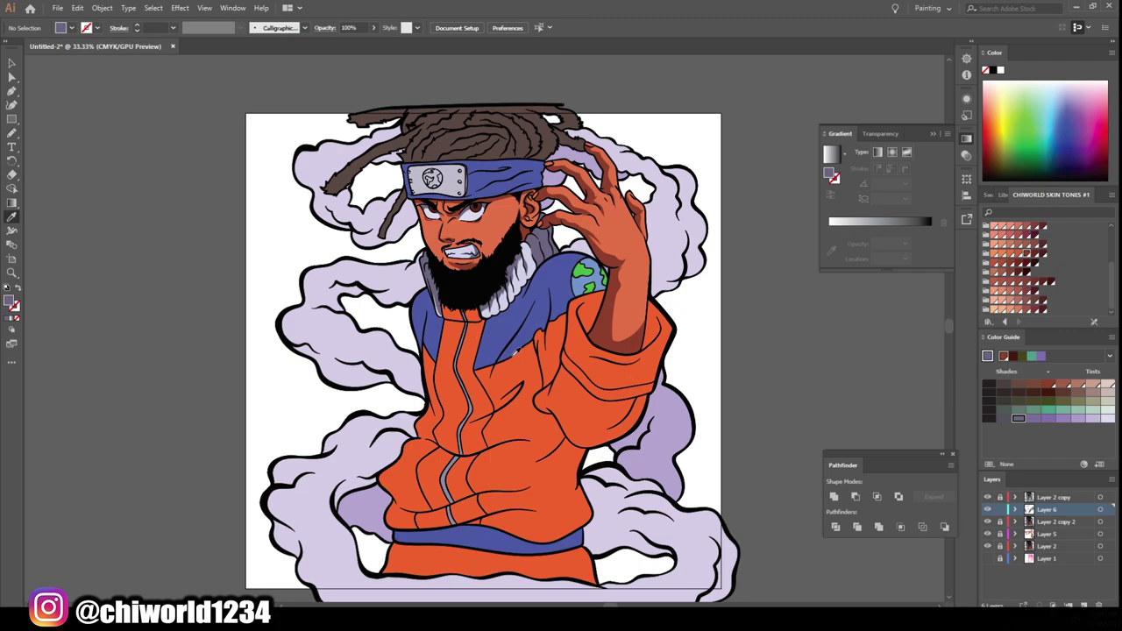
scroll(457, 323, up, 3)
click(365, 315)
double_click(10, 301)
click(117, 141)
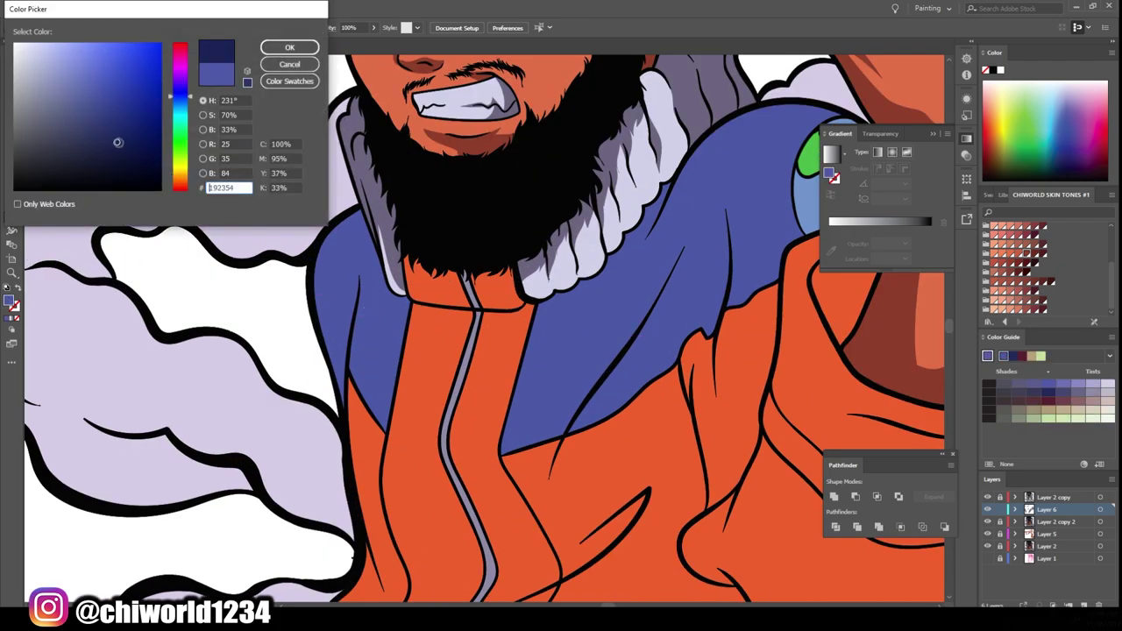
click(289, 47)
Draw a navy shadow shape along the left blue shoulder.
key(b)
scroll(353, 330, up, 2)
scroll(352, 329, up, 2)
mouse_move(390, 156)
mouse_down()
mouse_move(368, 470)
mouse_move(461, 325)
mouse_up()
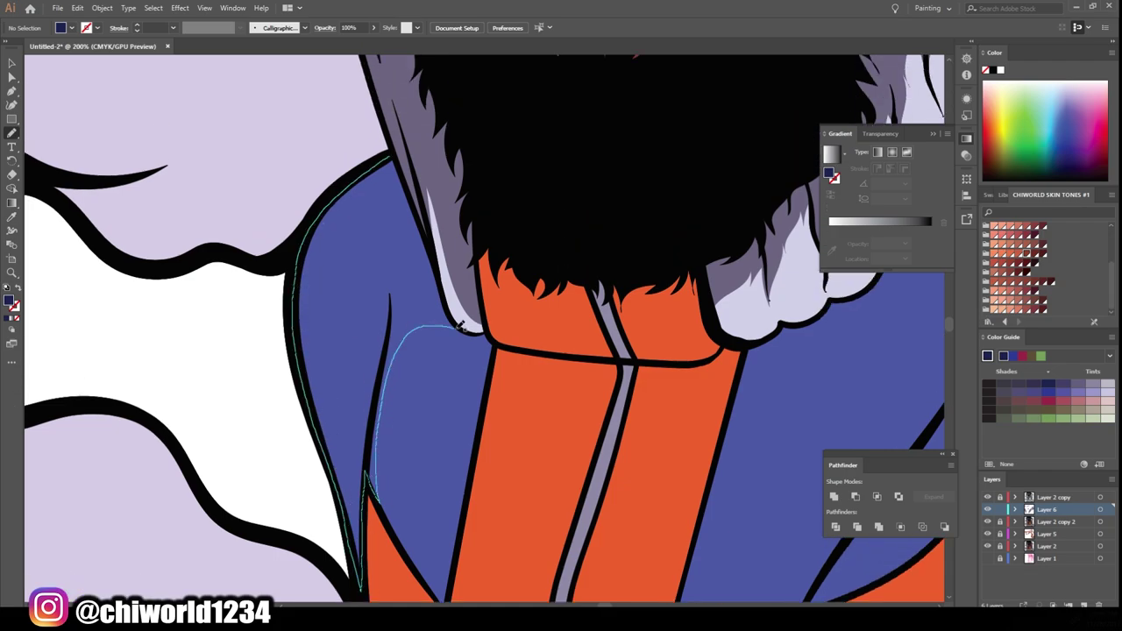
drag(426, 230, 397, 157)
Add a navy fold shadow on the right blue shoulder.
scroll(788, 433, down, 3)
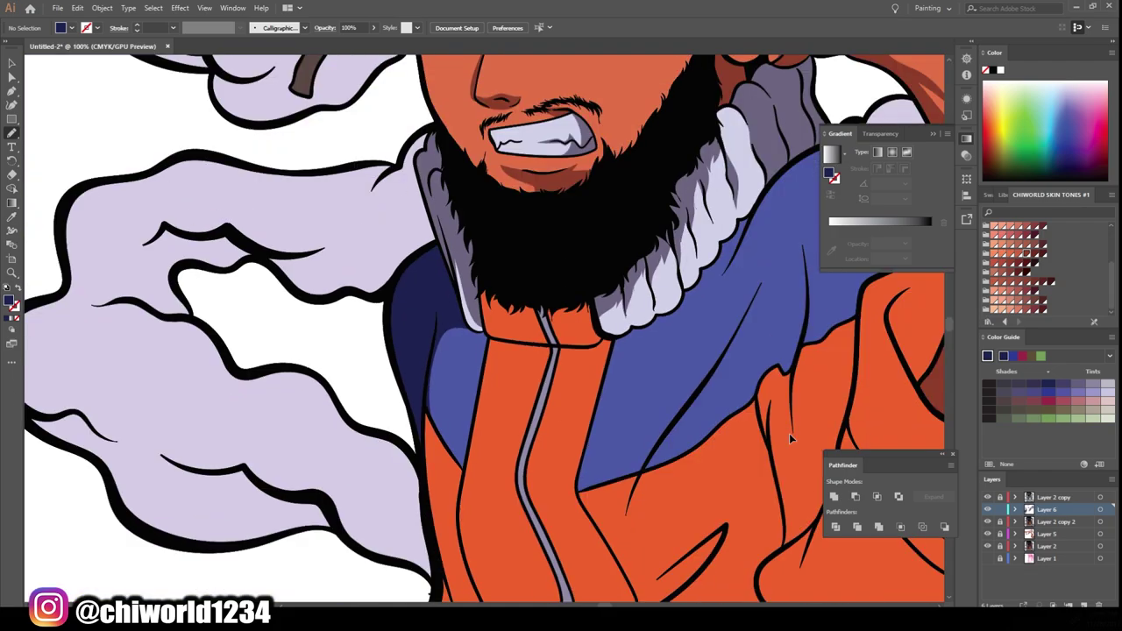
scroll(789, 433, down, 2)
scroll(788, 433, up, 5)
scroll(795, 431, up, 1)
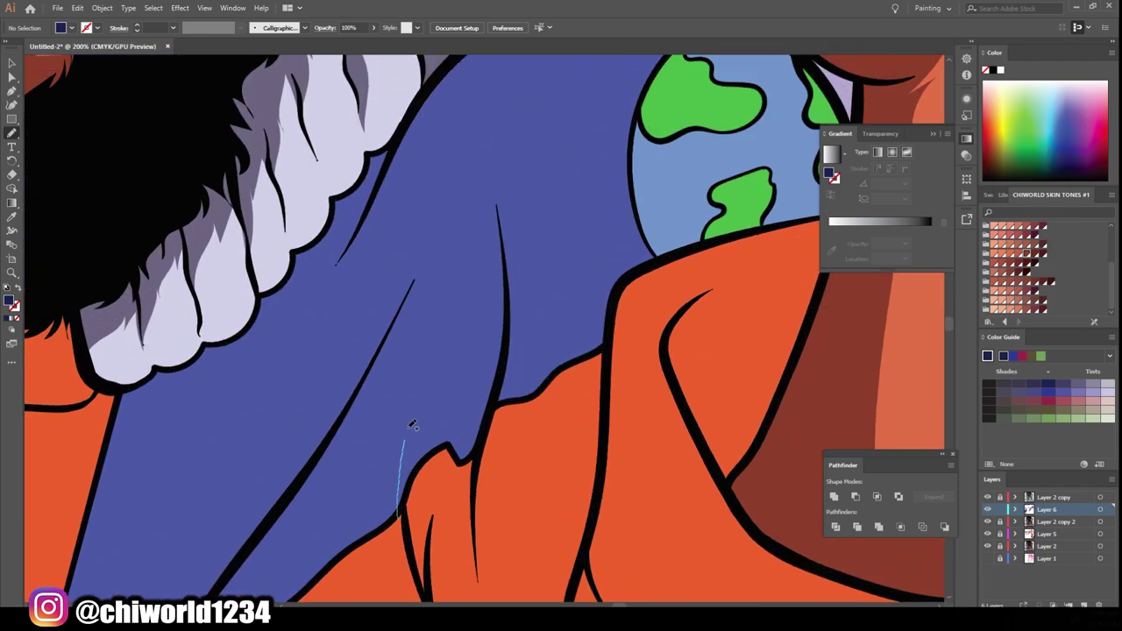
drag(412, 424, 497, 403)
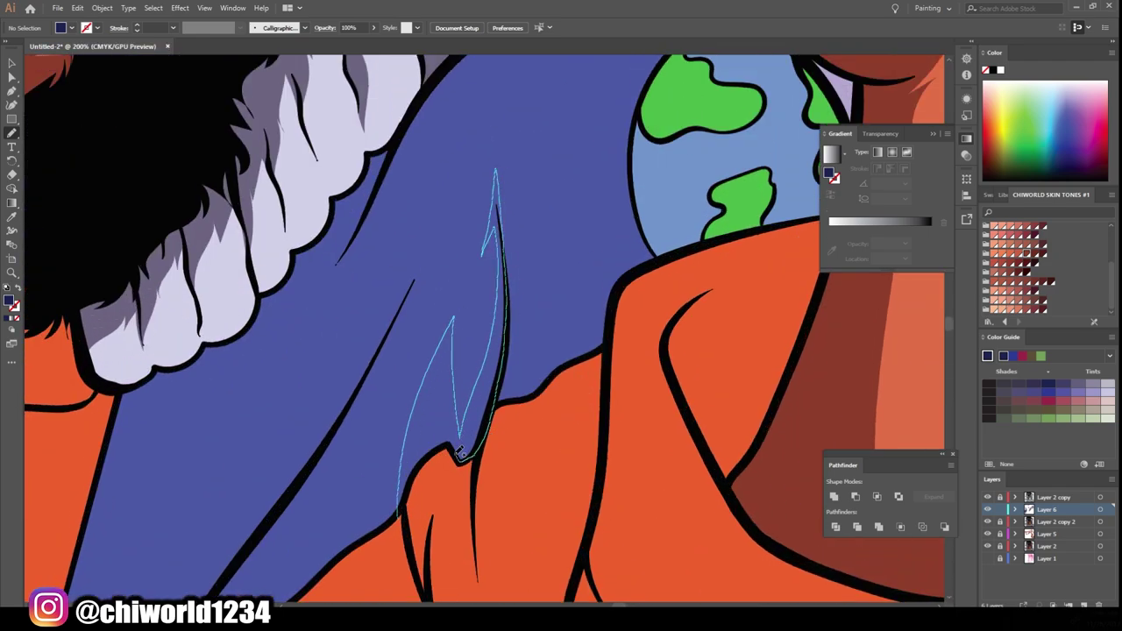
drag(410, 497, 418, 551)
scroll(578, 394, down, 4)
scroll(577, 394, up, 1)
scroll(577, 394, up, 3)
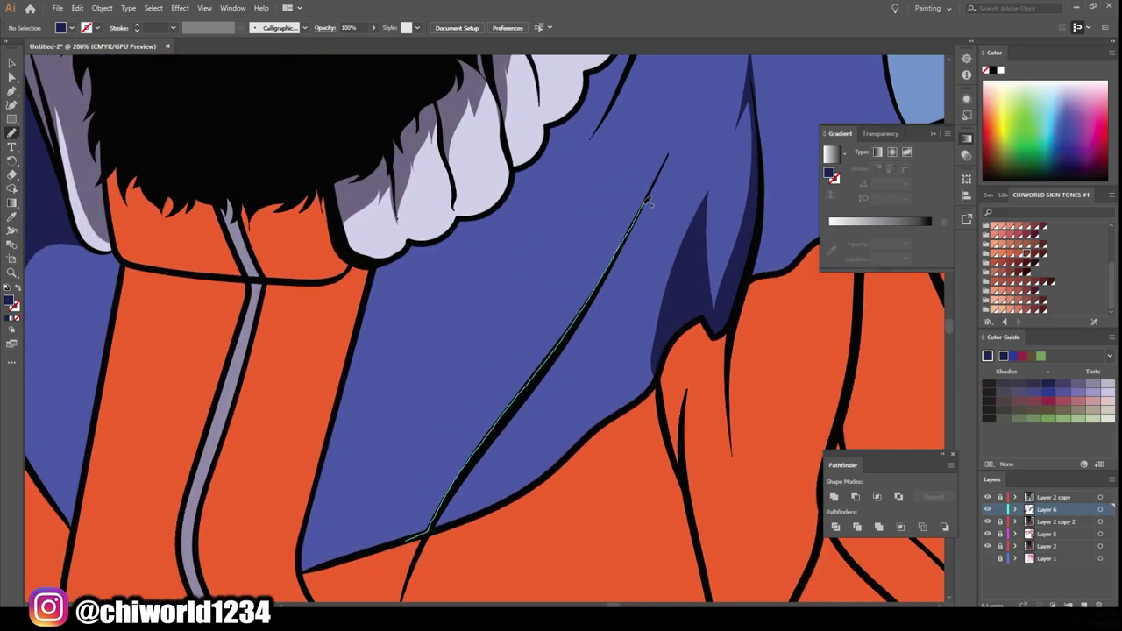
scroll(418, 550, down, 4)
Paint navy shadows along the headband's lower edge and fold.
scroll(418, 550, up, 2)
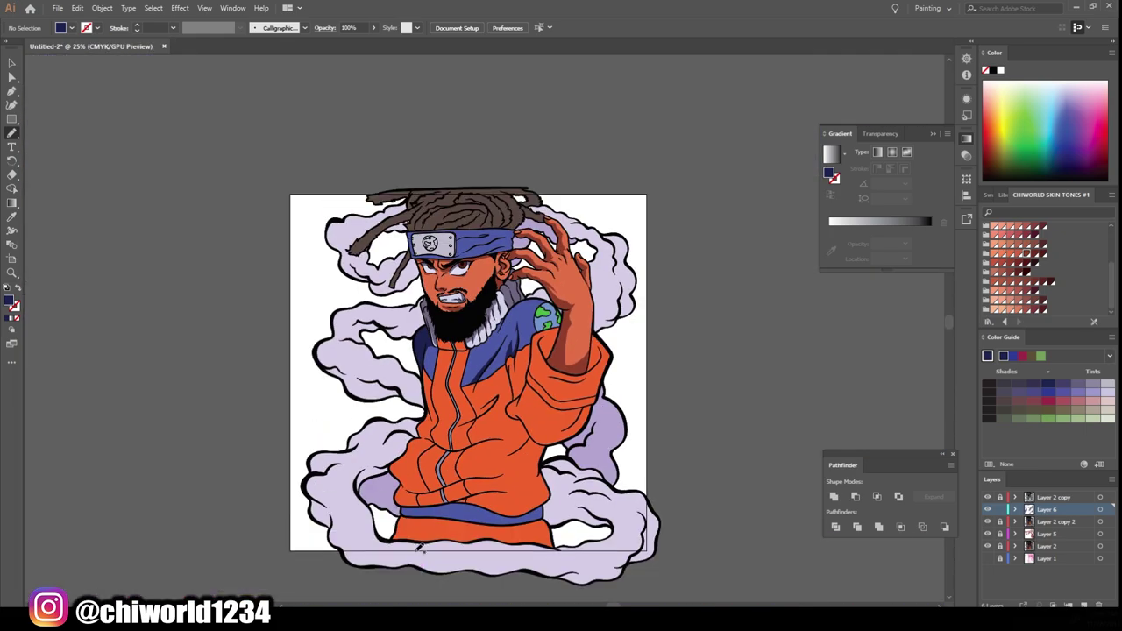
scroll(418, 551, up, 2)
scroll(416, 555, up, 4)
scroll(416, 554, up, 3)
scroll(690, 421, up, 2)
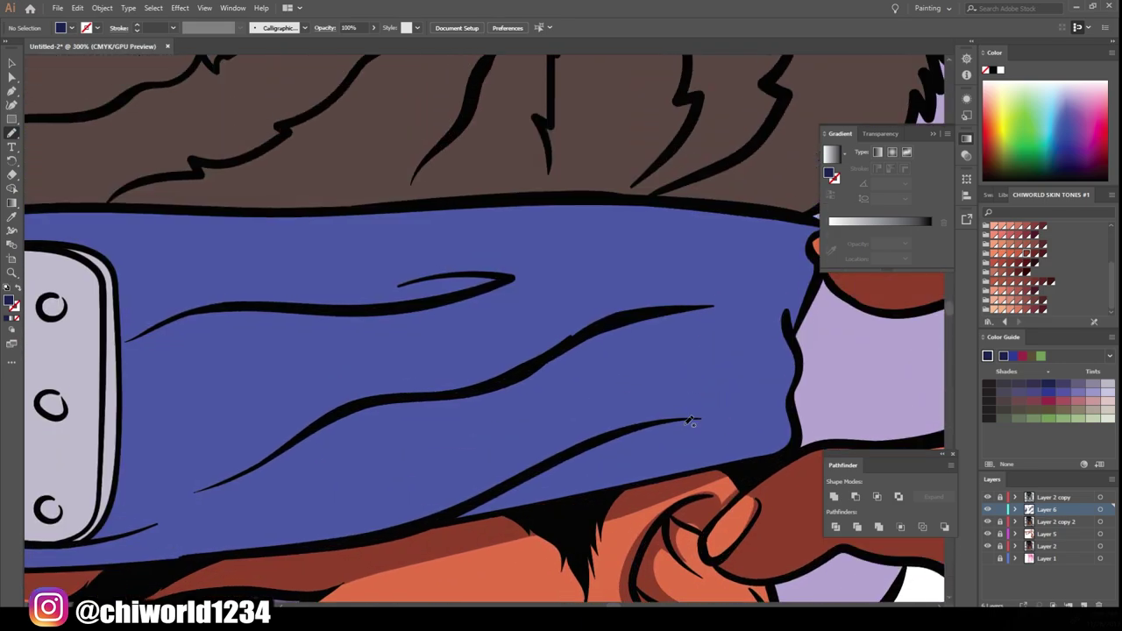
drag(737, 462, 377, 533)
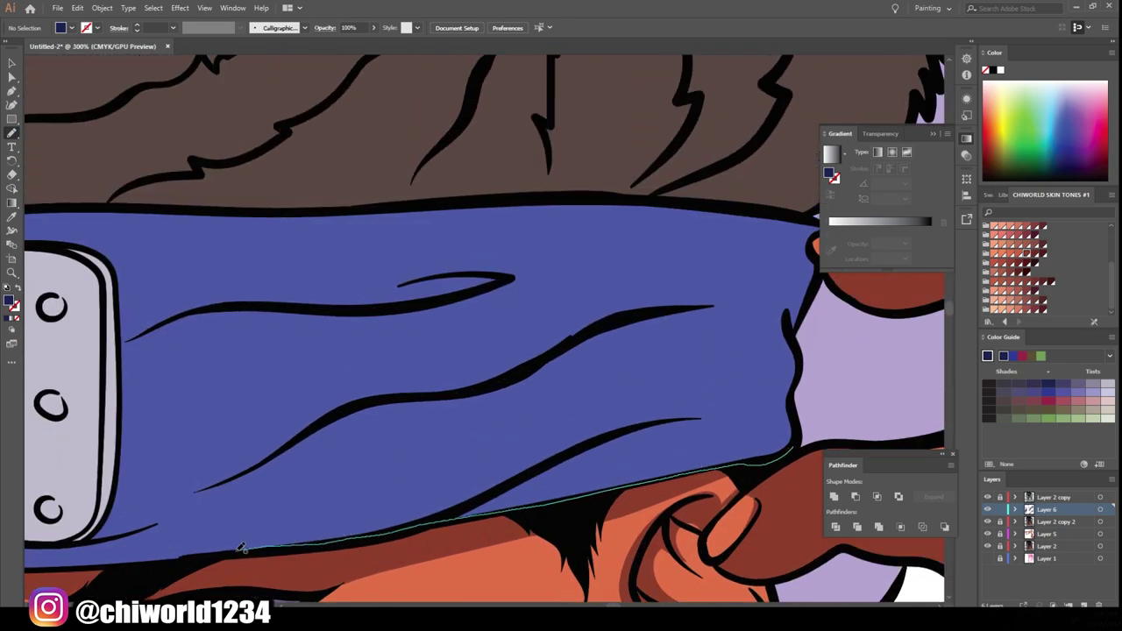
mouse_move(242, 548)
mouse_down()
mouse_move(471, 471)
mouse_move(696, 343)
mouse_move(303, 444)
mouse_move(230, 445)
mouse_move(433, 365)
mouse_move(581, 254)
mouse_move(405, 295)
mouse_move(322, 287)
mouse_move(391, 210)
mouse_move(743, 219)
mouse_move(791, 390)
mouse_up()
Paint a navy shadow along the headband's top edge.
scroll(789, 421, up, 2)
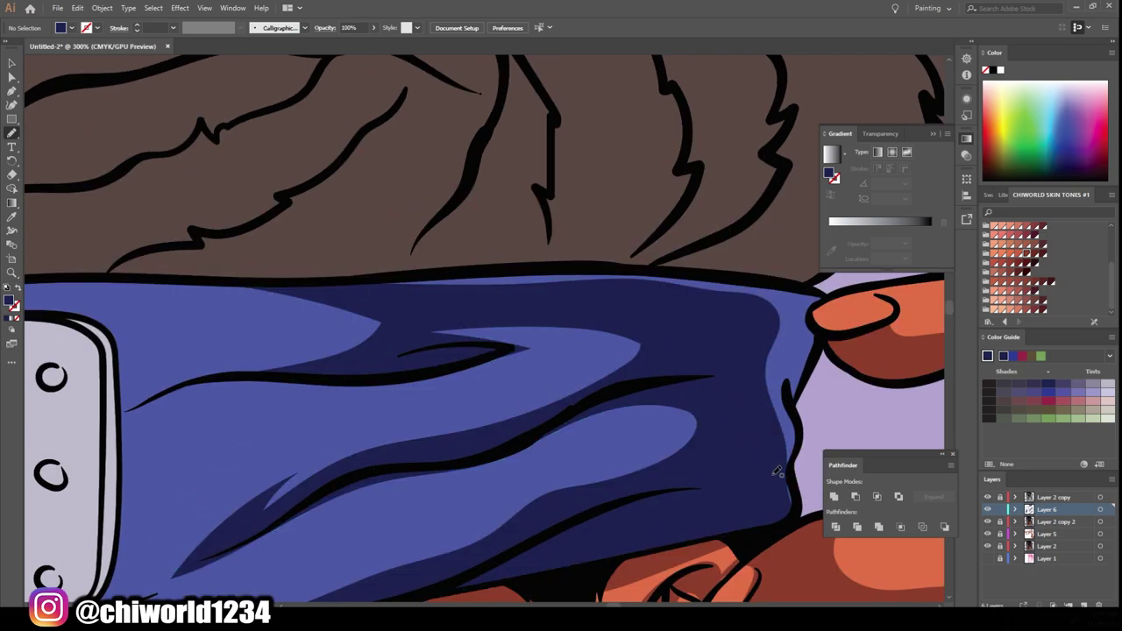
scroll(778, 467, up, 2)
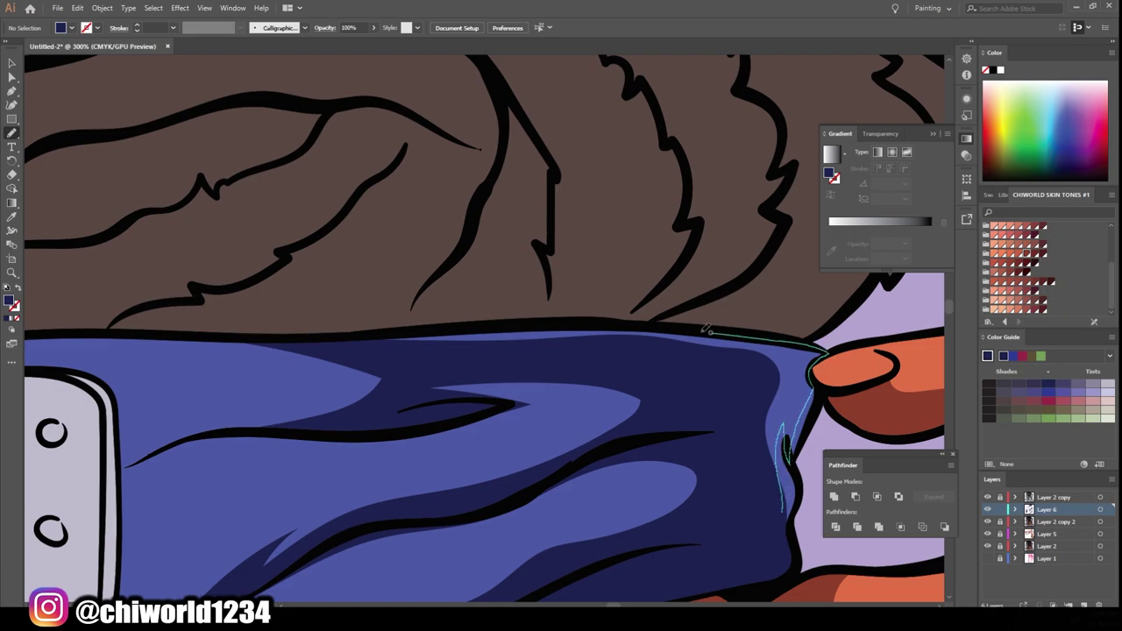
drag(811, 375, 760, 580)
key(ctrl+minus)
key(ctrl+minus)
key(ctrl+minus)
key(ctrl+minus)
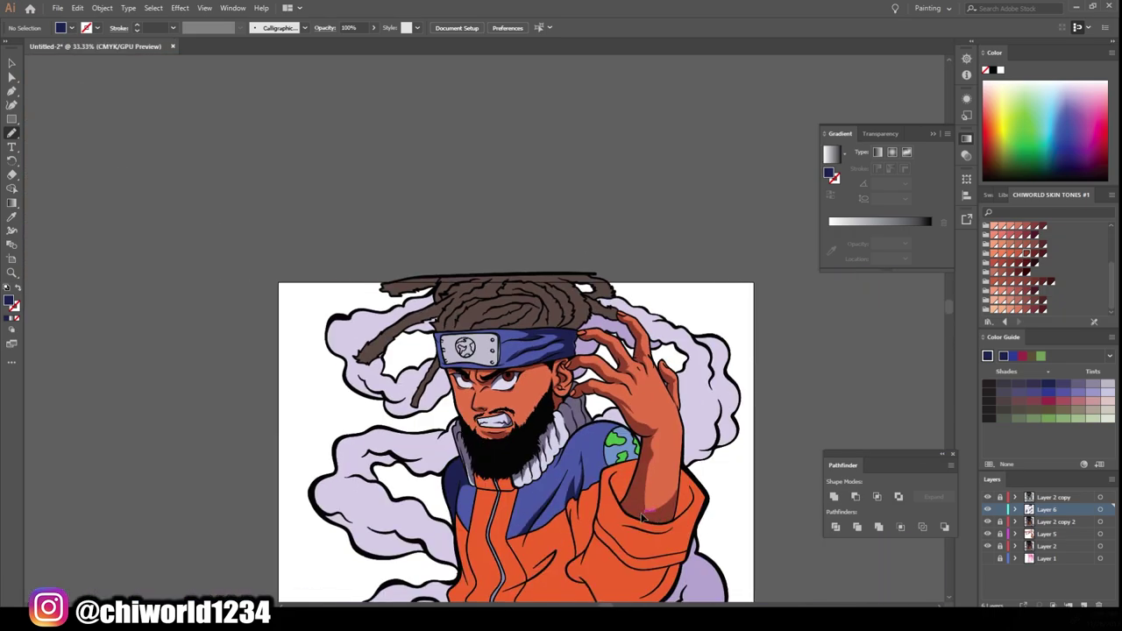
key(ctrl+plus)
key(ctrl+plus)
key(ctrl+plus)
key(ctrl+plus)
key(ctrl+plus)
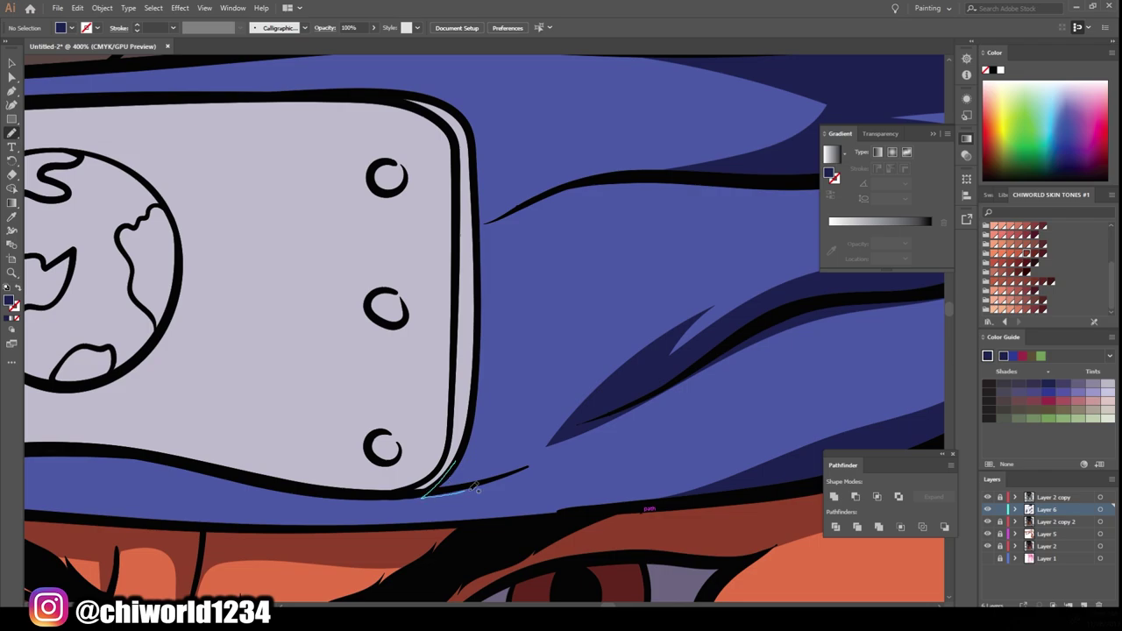
Shade the metal plate's right and lower-left edges in navy.
scroll(483, 323, up, 2)
drag(474, 488, 466, 187)
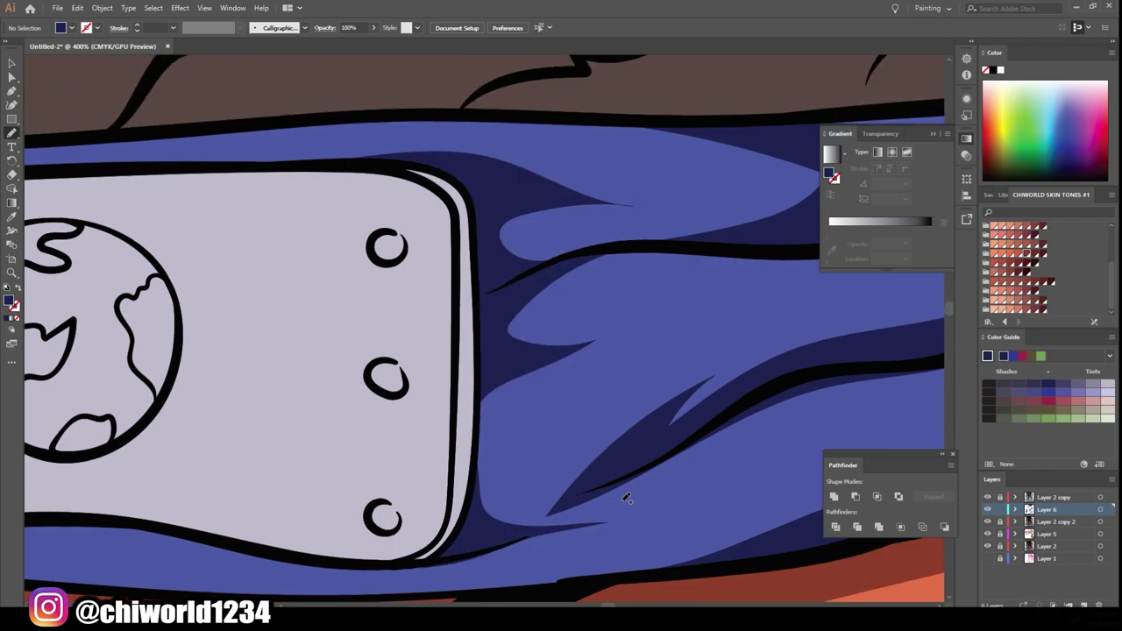
key(ctrl+0)
key(ctrl+plus)
key(ctrl+plus)
key(ctrl+plus)
drag(397, 539, 359, 484)
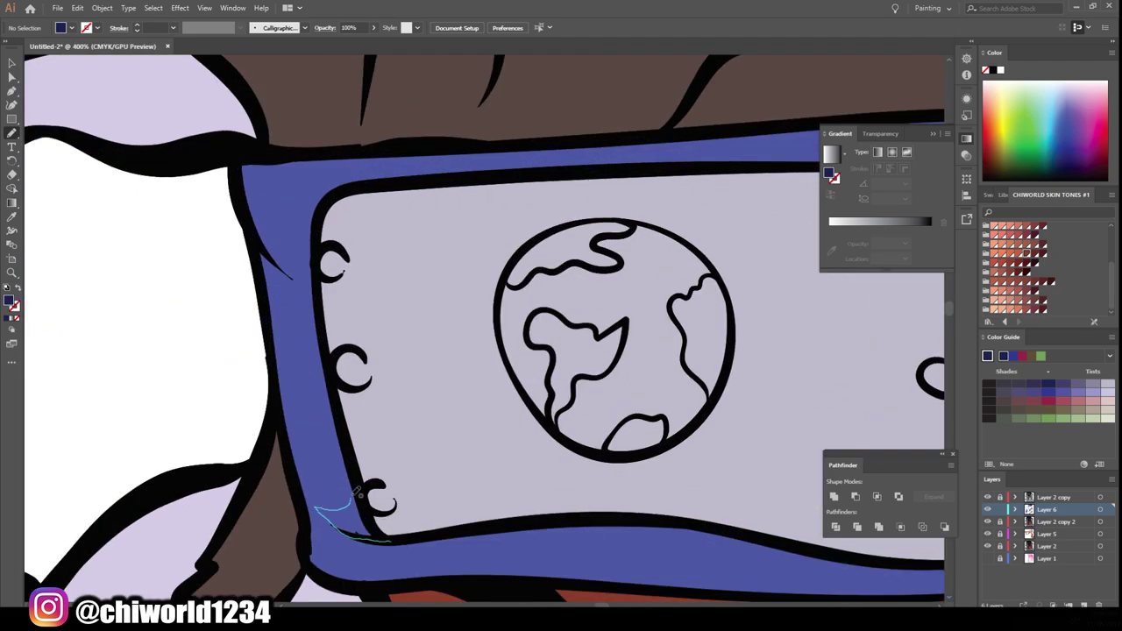
key(ctrl+0)
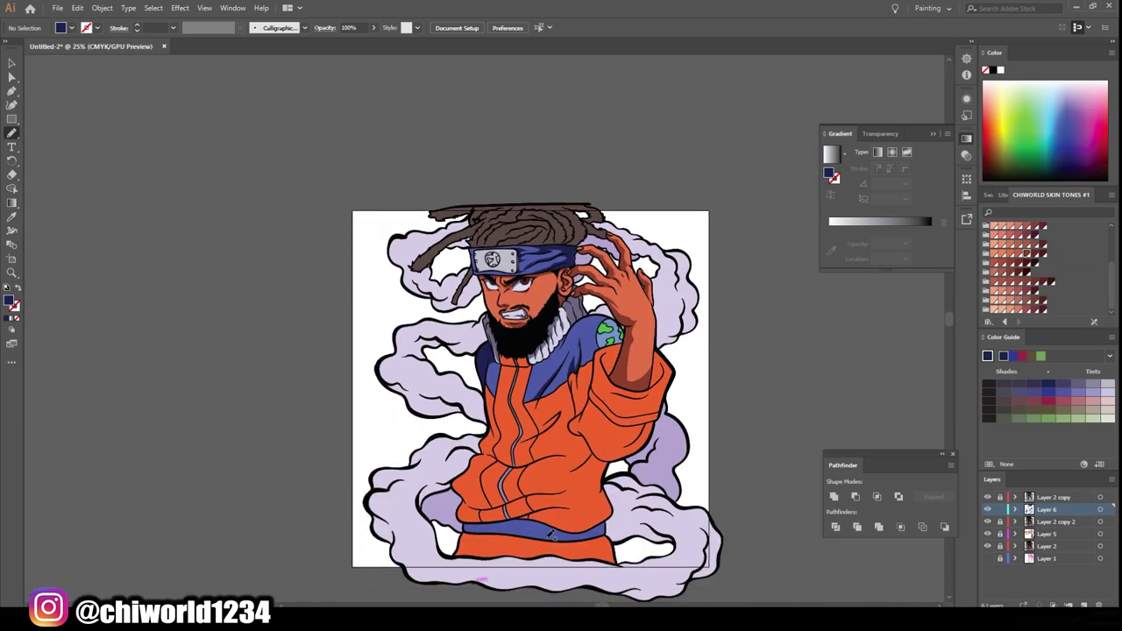
Sample the jacket's orange, then set the fill to a darker red shadow shade.
key(i)
scroll(551, 533, up, 3)
scroll(514, 463, up, 2)
click(523, 368)
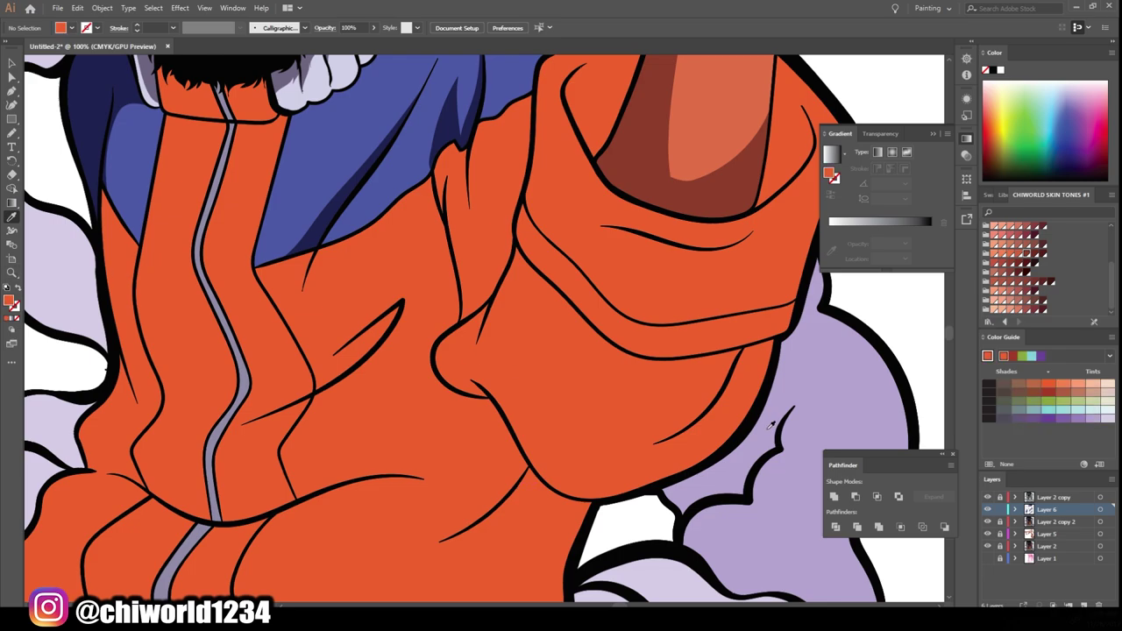
click(1048, 391)
double_click(9, 300)
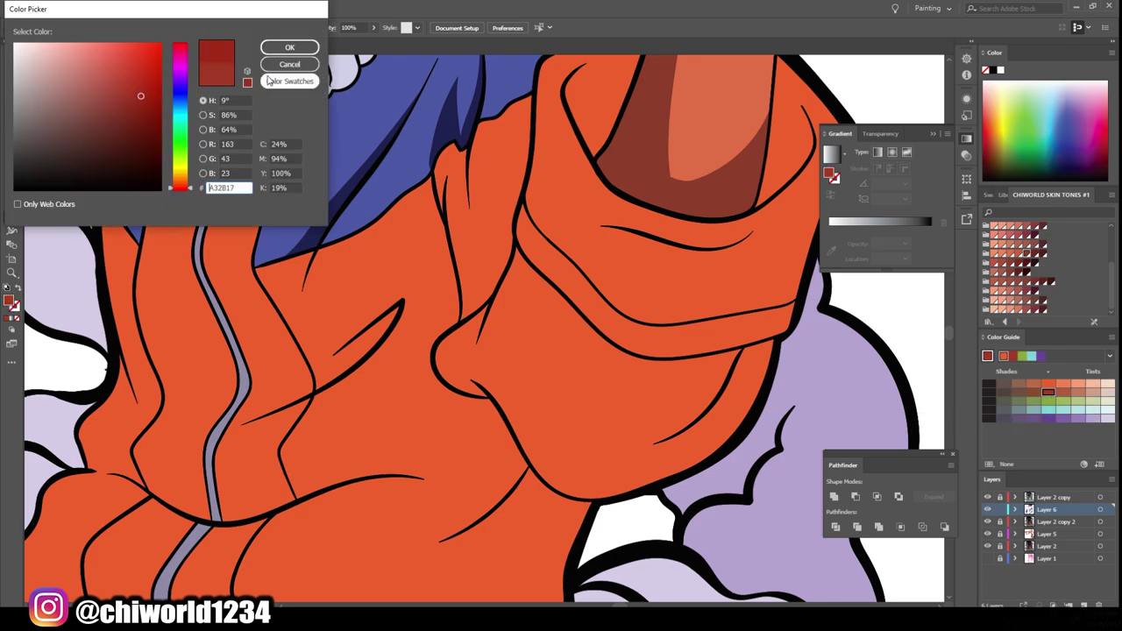
click(290, 46)
Paint a dark red shadow in the sleeve fold and erase its excess.
key(b)
scroll(760, 381, up, 1)
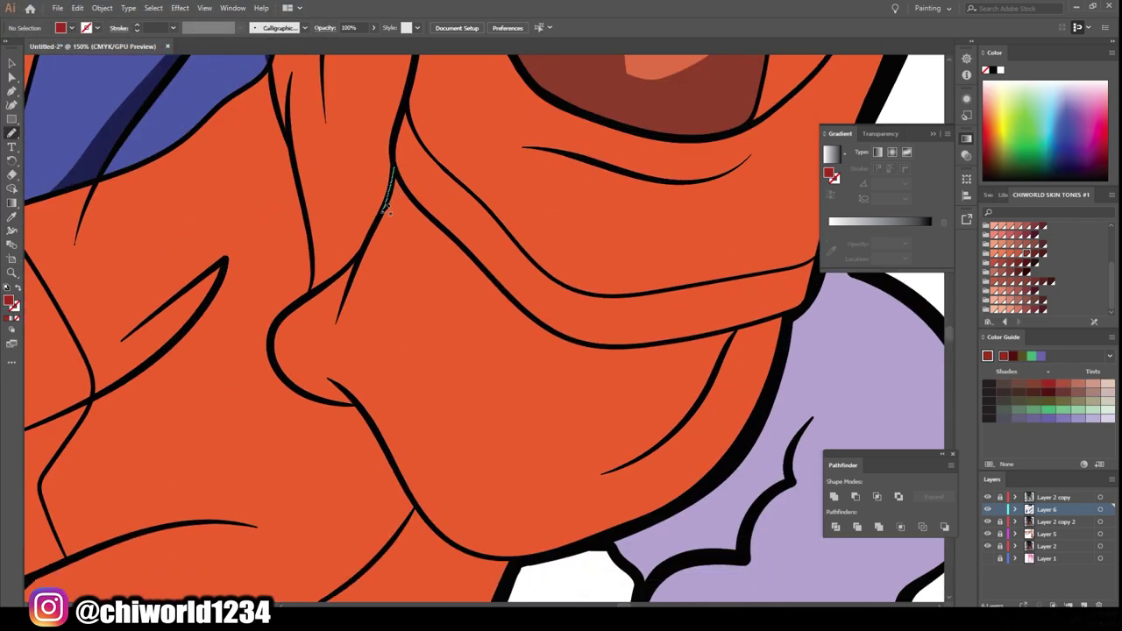
mouse_move(345, 402)
mouse_down()
mouse_move(552, 550)
mouse_move(427, 366)
mouse_up()
mouse_move(533, 340)
mouse_down()
mouse_move(631, 335)
mouse_move(483, 252)
mouse_up()
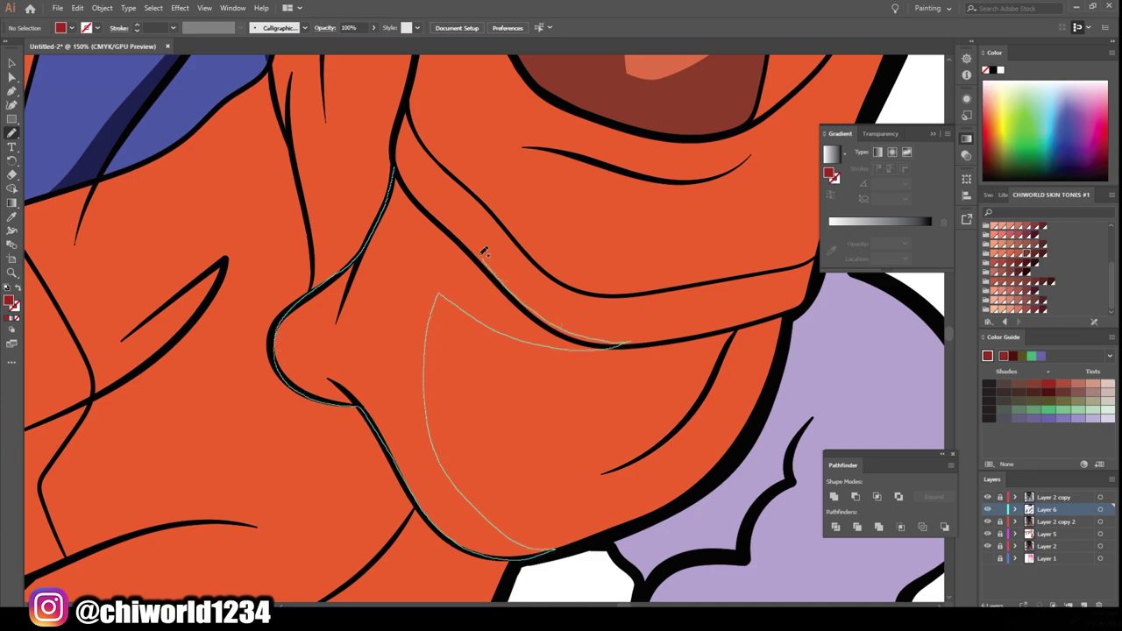
drag(480, 196, 407, 105)
key(shift+e)
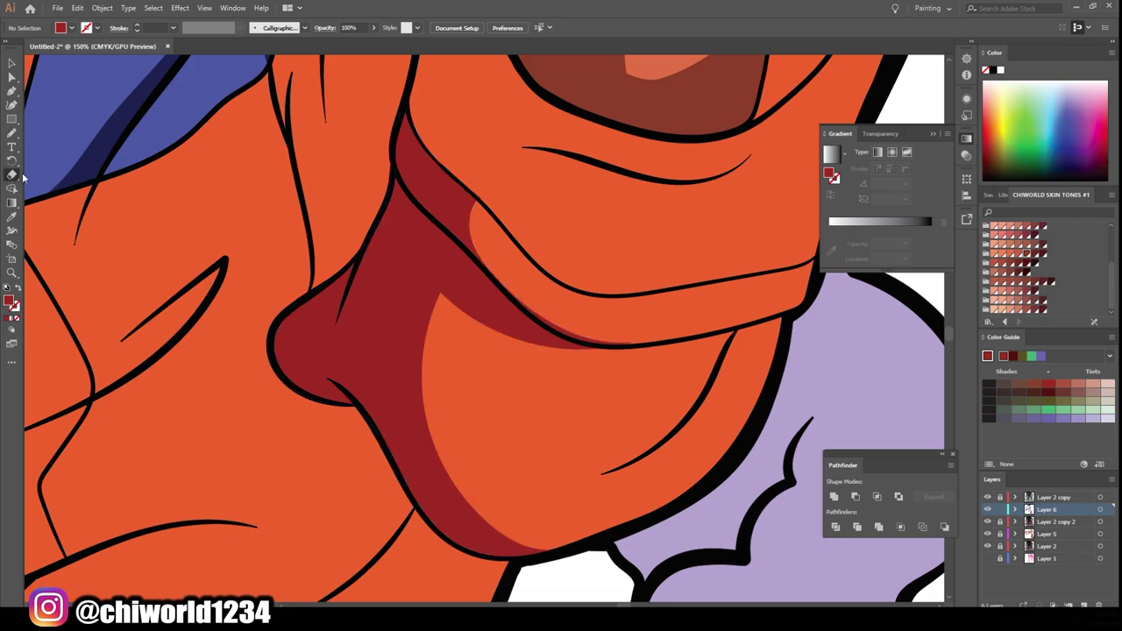
mouse_move(504, 273)
mouse_down()
mouse_move(542, 315)
mouse_move(635, 344)
mouse_up()
Paint a dark red shadow along the collar edge and trim its border.
key(ctrl+0)
scroll(732, 378, up, 5)
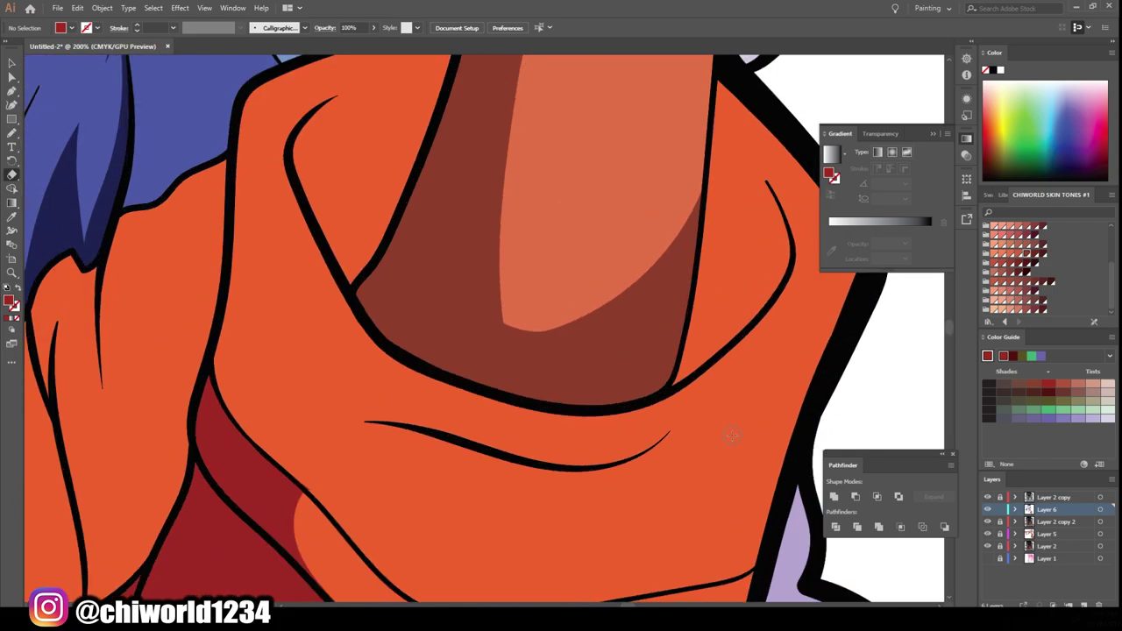
key(b)
drag(254, 300, 368, 449)
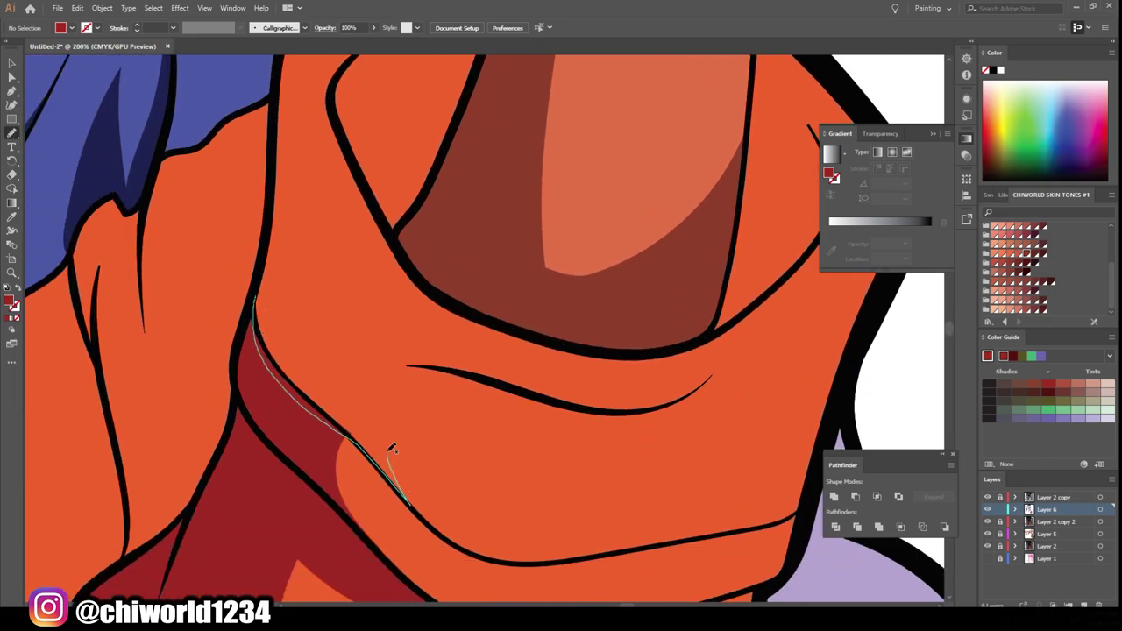
drag(583, 401, 420, 361)
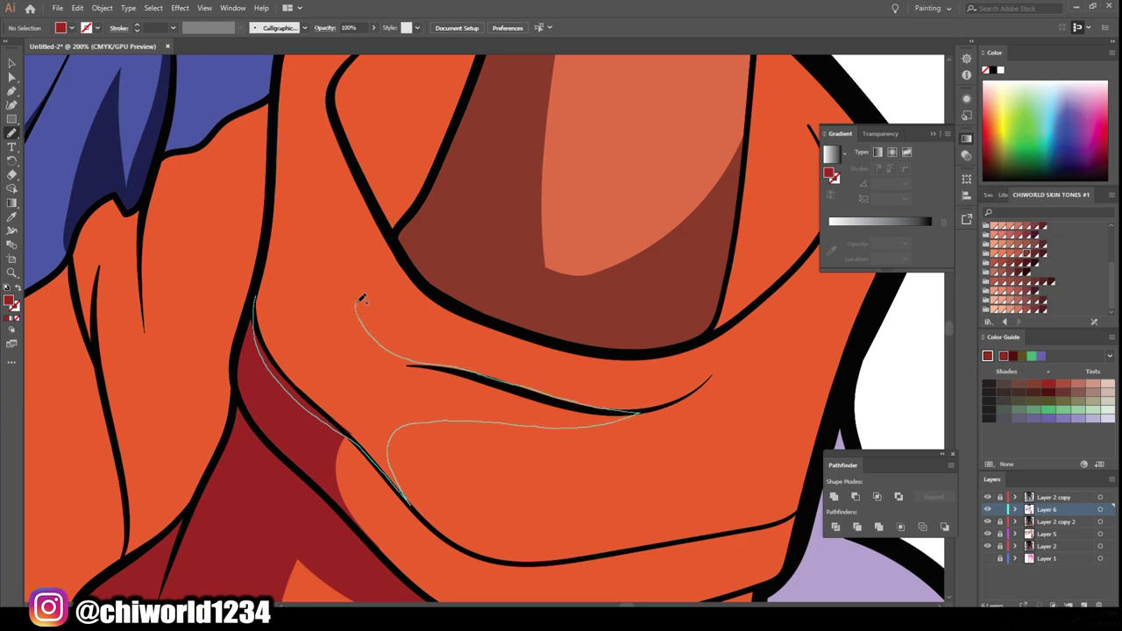
drag(360, 299, 370, 198)
drag(303, 127, 303, 127)
scroll(380, 313, up, 3)
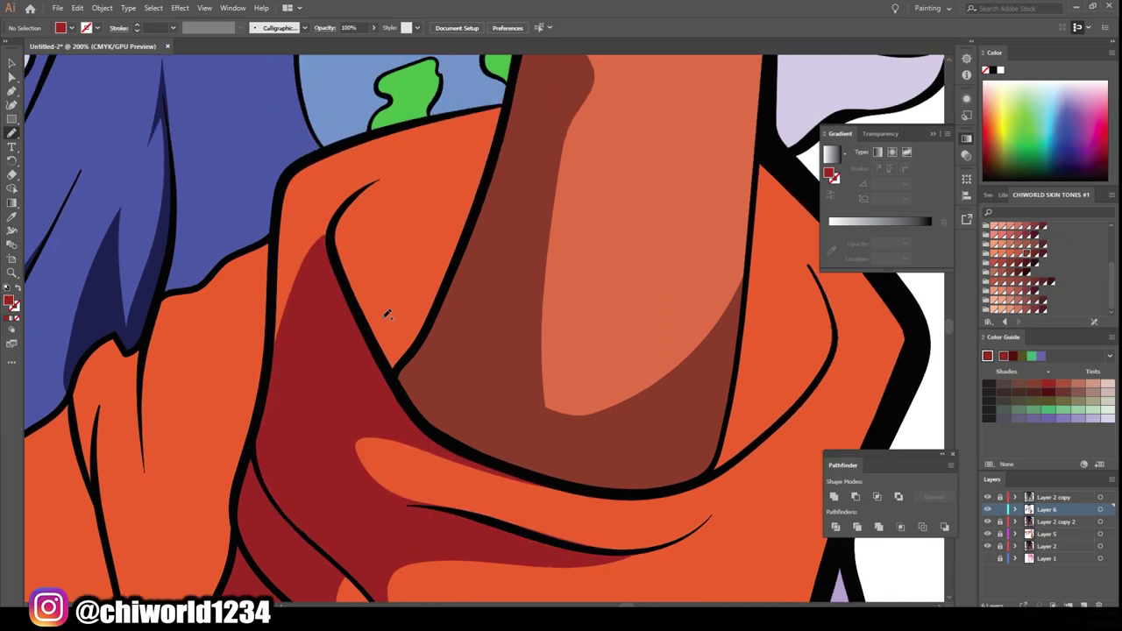
scroll(381, 313, up, 2)
drag(381, 469, 491, 253)
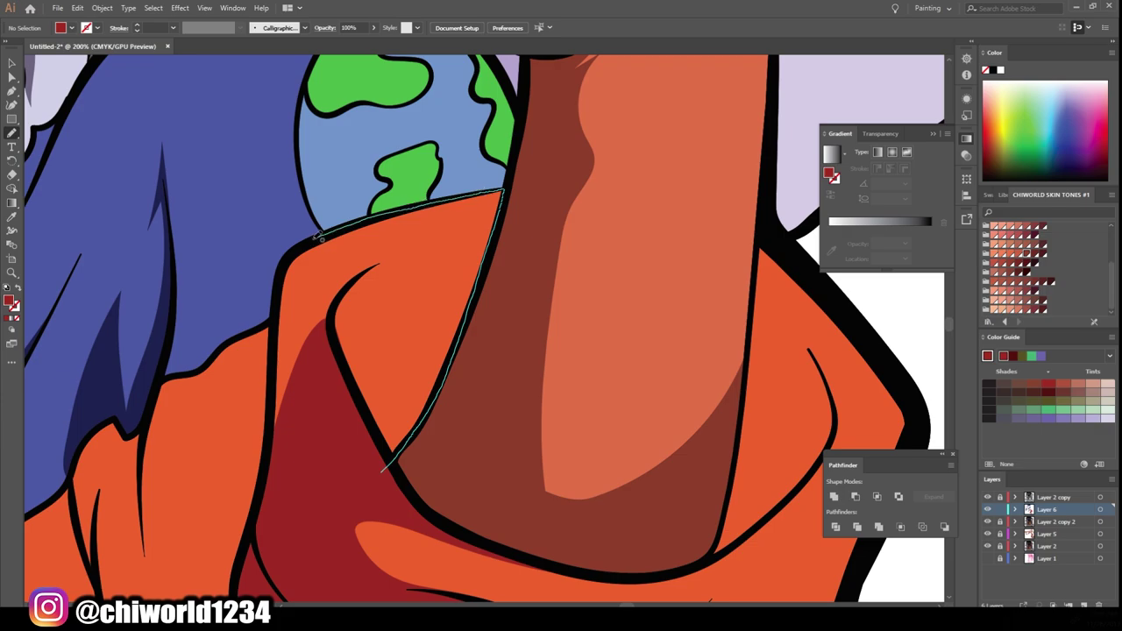
drag(481, 190, 273, 456)
key(shift+e)
drag(263, 333, 274, 267)
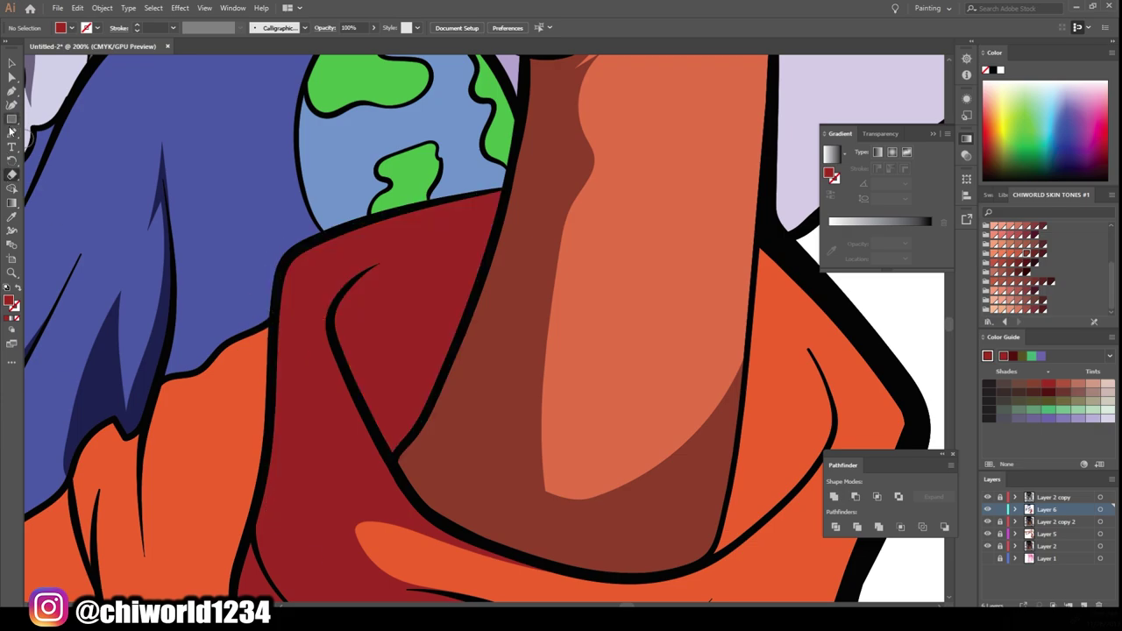
Shade the raised sleeve's lower line and inner curve in dark red.
key(b)
key(ctrl+minus)
key(ctrl+minus)
key(ctrl+minus)
key(ctrl+minus)
key(ctrl+plus)
scroll(664, 409, down, 1)
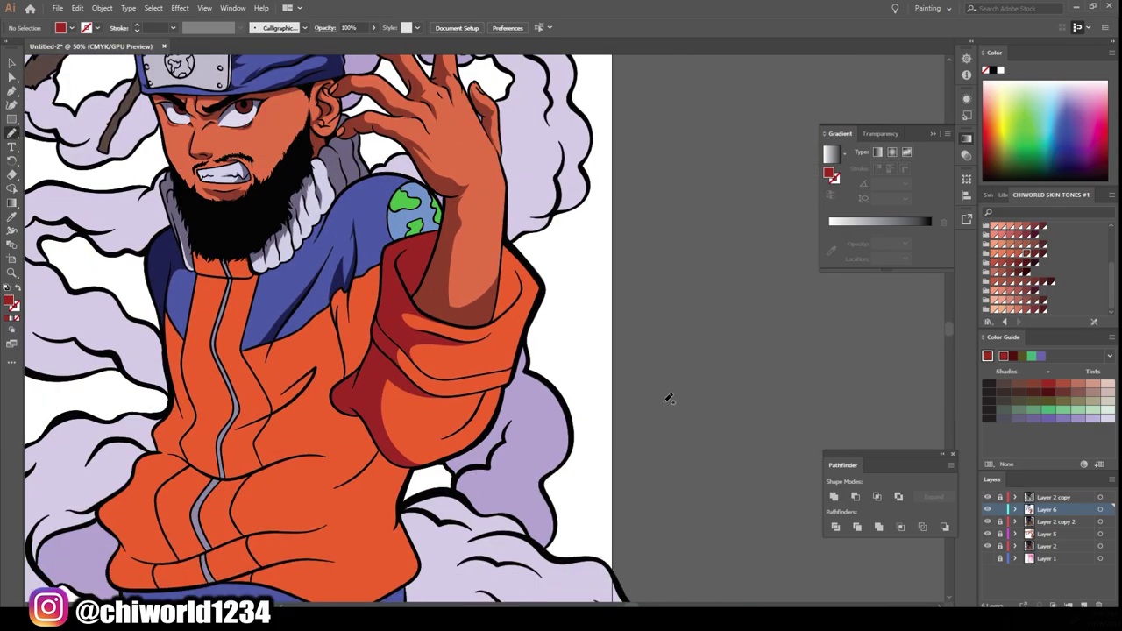
key(ctrl+plus)
key(ctrl+plus)
key(ctrl+plus)
drag(470, 340, 288, 526)
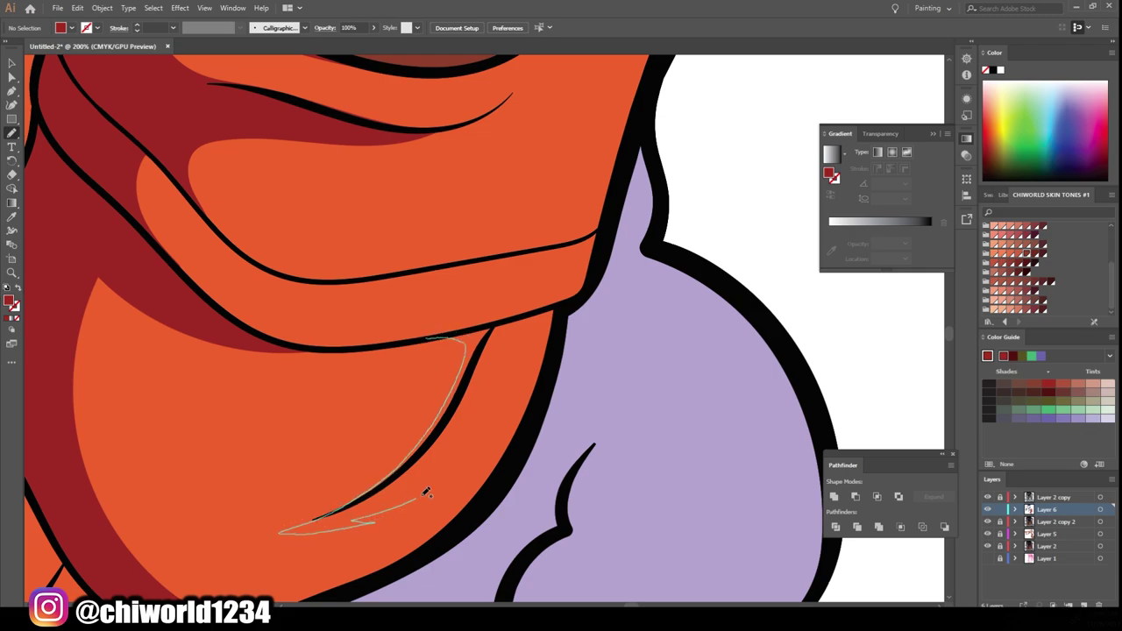
drag(427, 493, 546, 306)
drag(267, 530, 263, 532)
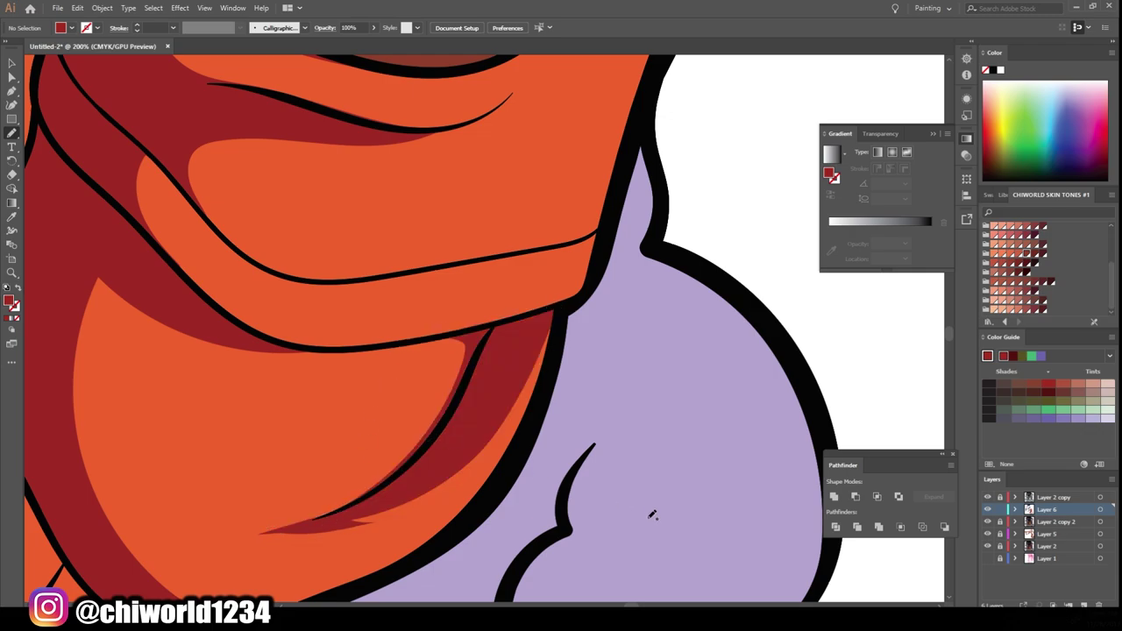
scroll(651, 514, down, 2)
scroll(635, 475, up, 3)
mouse_move(324, 451)
mouse_down()
mouse_move(440, 454)
mouse_move(422, 212)
mouse_move(368, 93)
mouse_move(326, 442)
mouse_up()
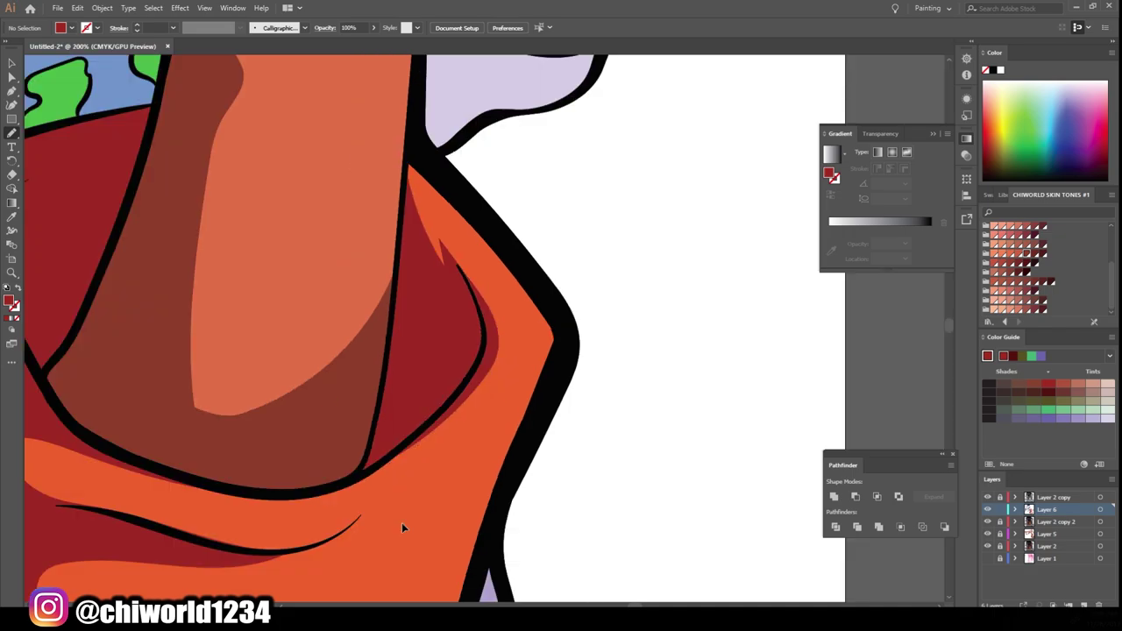
Add dark red fold shadows running down from the collar.
scroll(401, 522, down, 5)
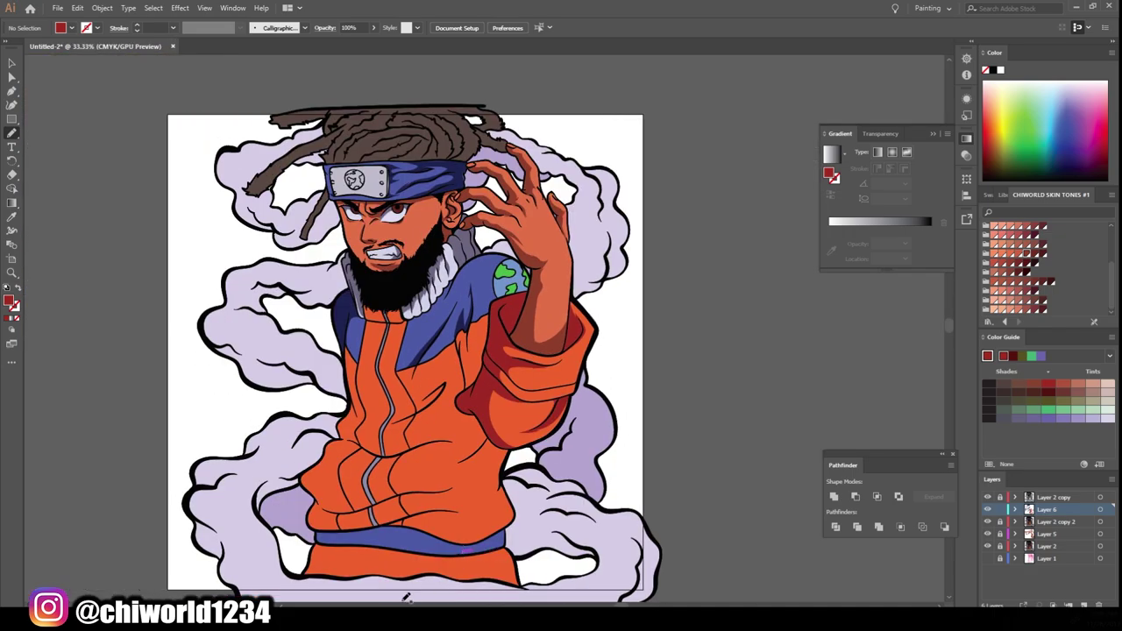
scroll(416, 579, up, 3)
scroll(416, 580, up, 2)
scroll(415, 579, up, 1)
drag(489, 169, 467, 320)
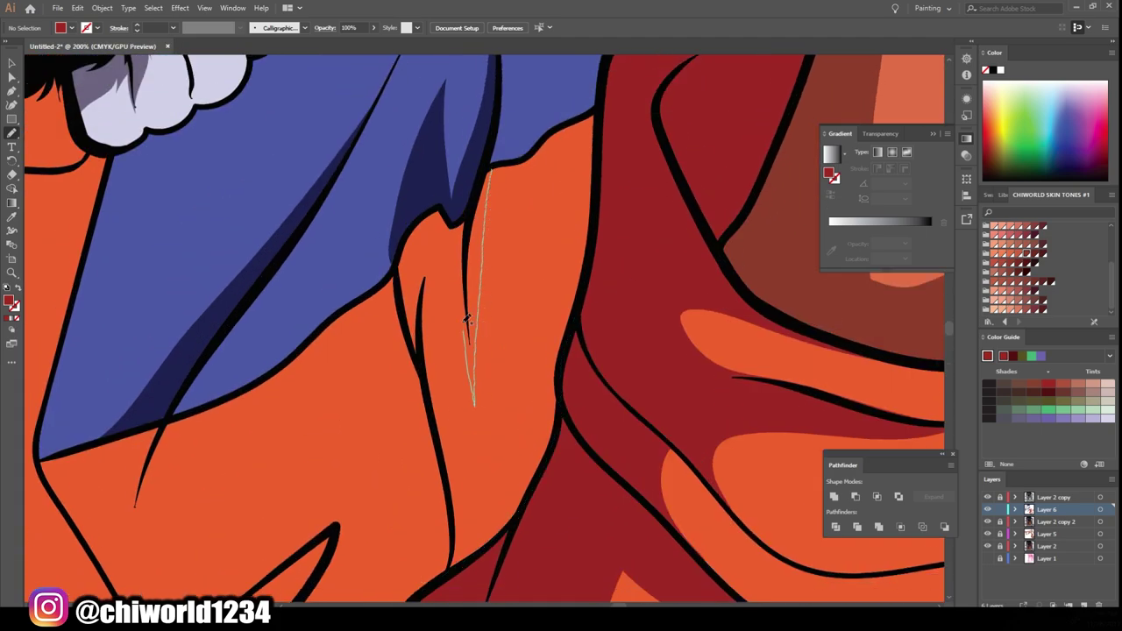
mouse_move(463, 227)
mouse_down()
mouse_move(439, 464)
mouse_move(443, 213)
mouse_move(480, 202)
mouse_up()
mouse_move(424, 354)
mouse_down()
mouse_move(447, 207)
mouse_move(424, 344)
mouse_up()
Add thin dark red fold shadows across the jacket, including one at lower left.
scroll(448, 443, down, 5)
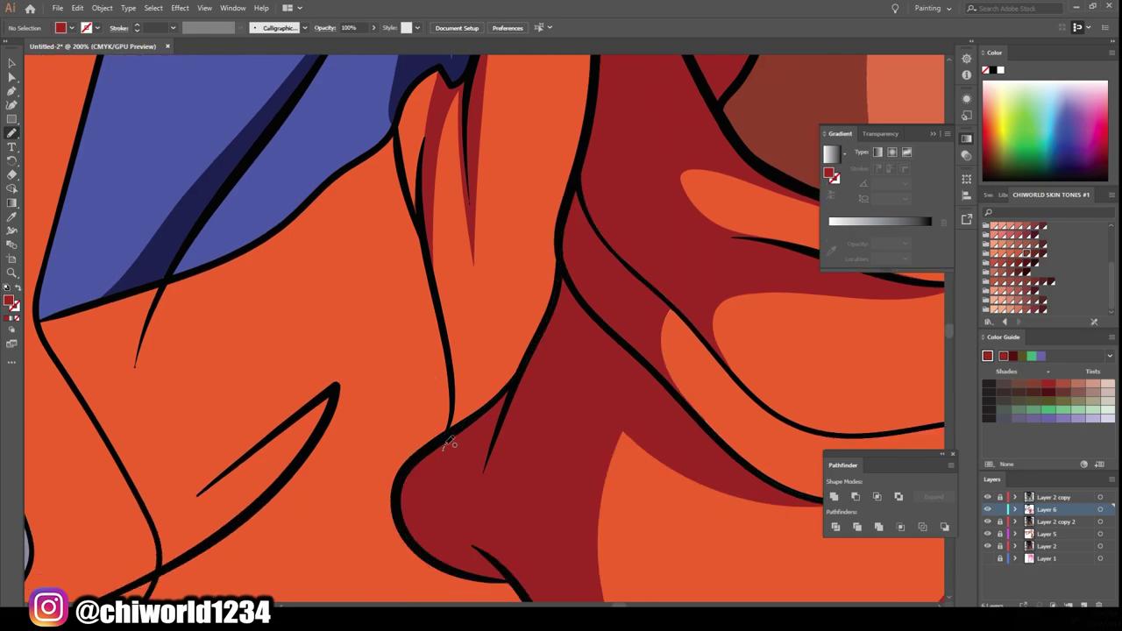
mouse_move(447, 442)
mouse_down()
mouse_move(421, 203)
mouse_move(412, 498)
mouse_up()
scroll(484, 599, down, 4)
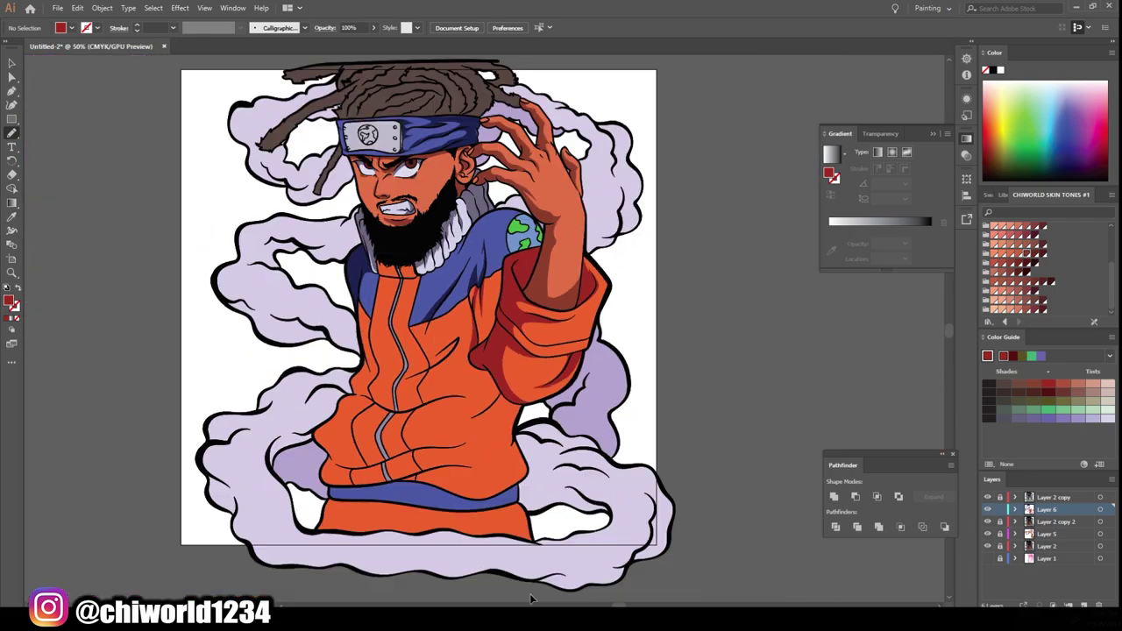
scroll(531, 598, up, 2)
scroll(438, 438, up, 2)
scroll(350, 438, up, 1)
mouse_move(324, 457)
mouse_down()
mouse_move(592, 290)
mouse_move(316, 469)
mouse_up()
scroll(315, 474, down, 3)
scroll(580, 583, up, 3)
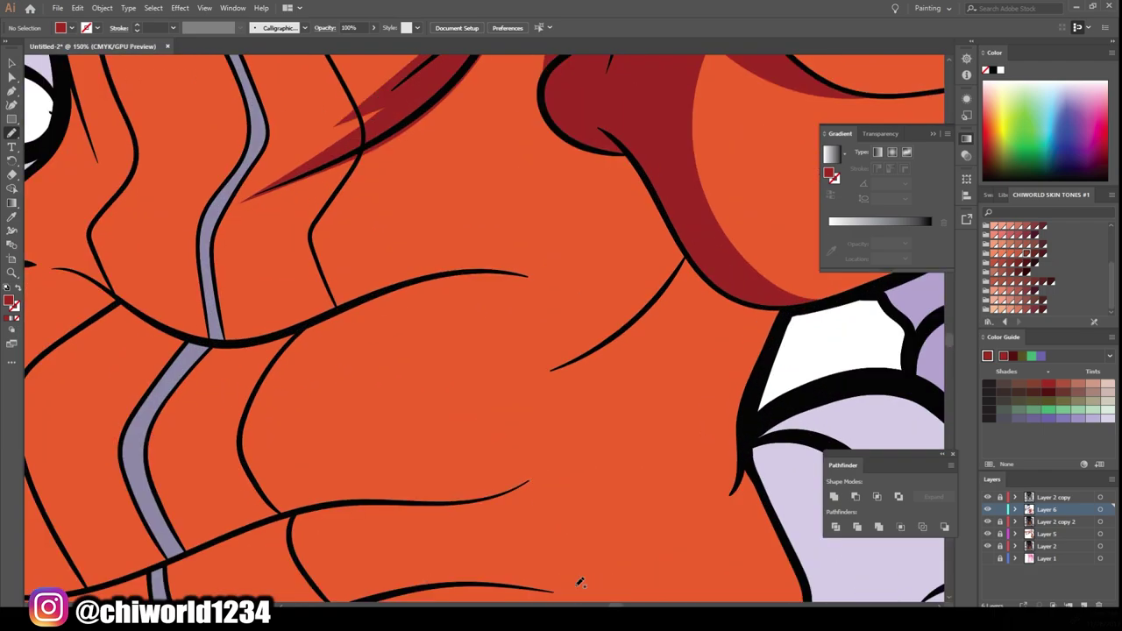
drag(664, 298, 465, 421)
scroll(607, 383, down, 3)
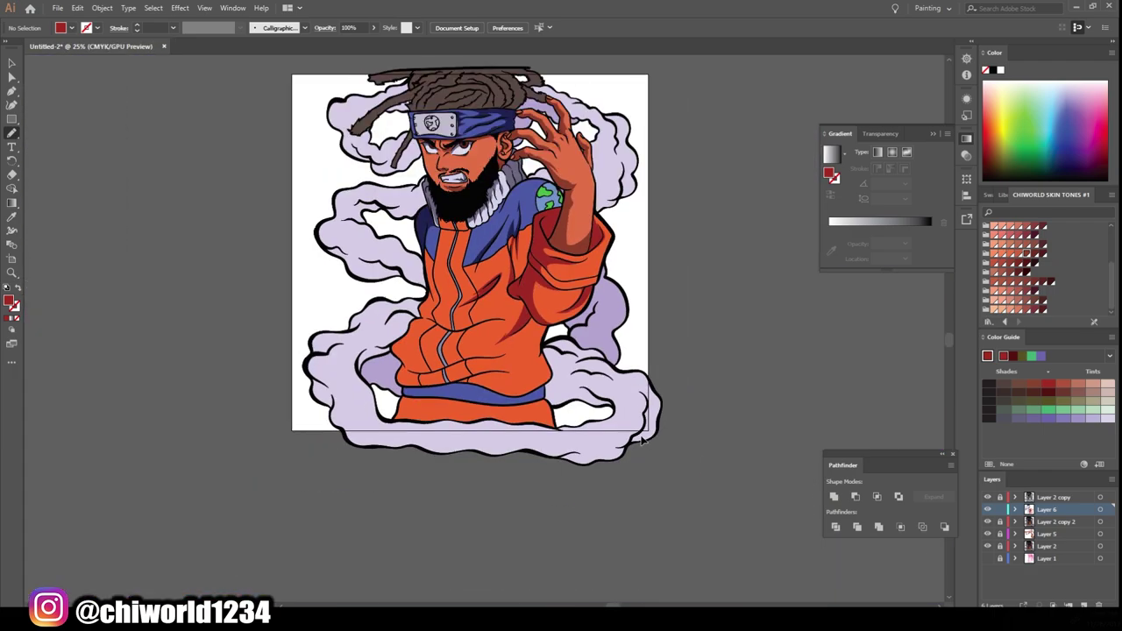
scroll(641, 438, up, 2)
scroll(640, 434, up, 1)
scroll(641, 435, up, 1)
Draw dark red shadows on the left fold and lower hoodie crease.
mouse_move(140, 379)
mouse_down()
mouse_move(289, 479)
mouse_move(432, 440)
mouse_up()
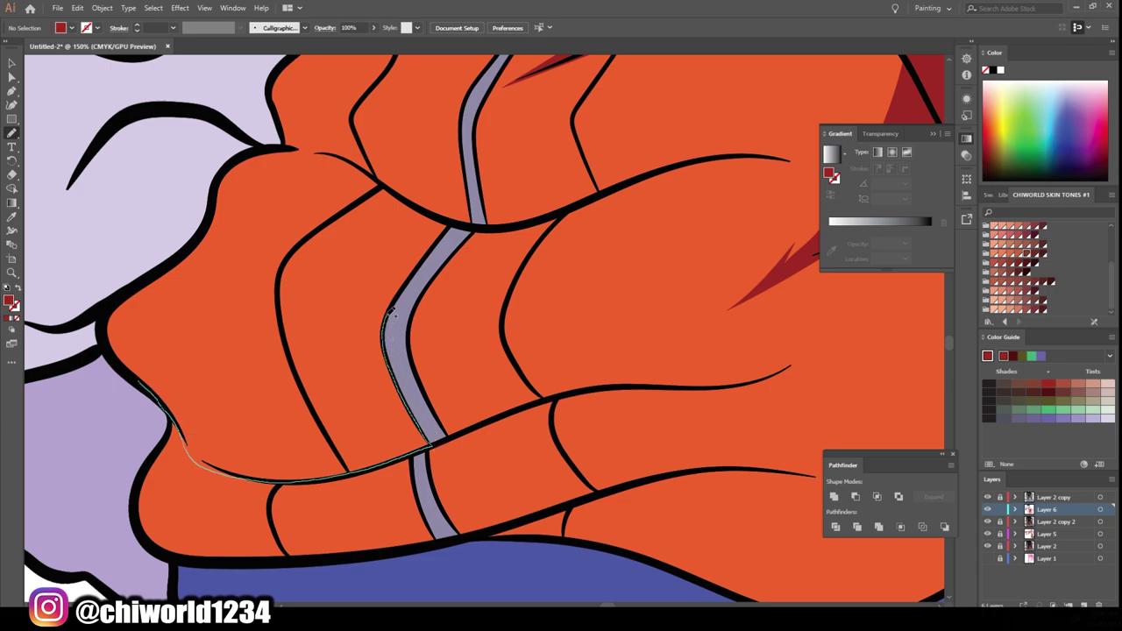
mouse_move(391, 313)
mouse_down()
mouse_move(243, 303)
mouse_move(150, 321)
mouse_move(140, 378)
mouse_up()
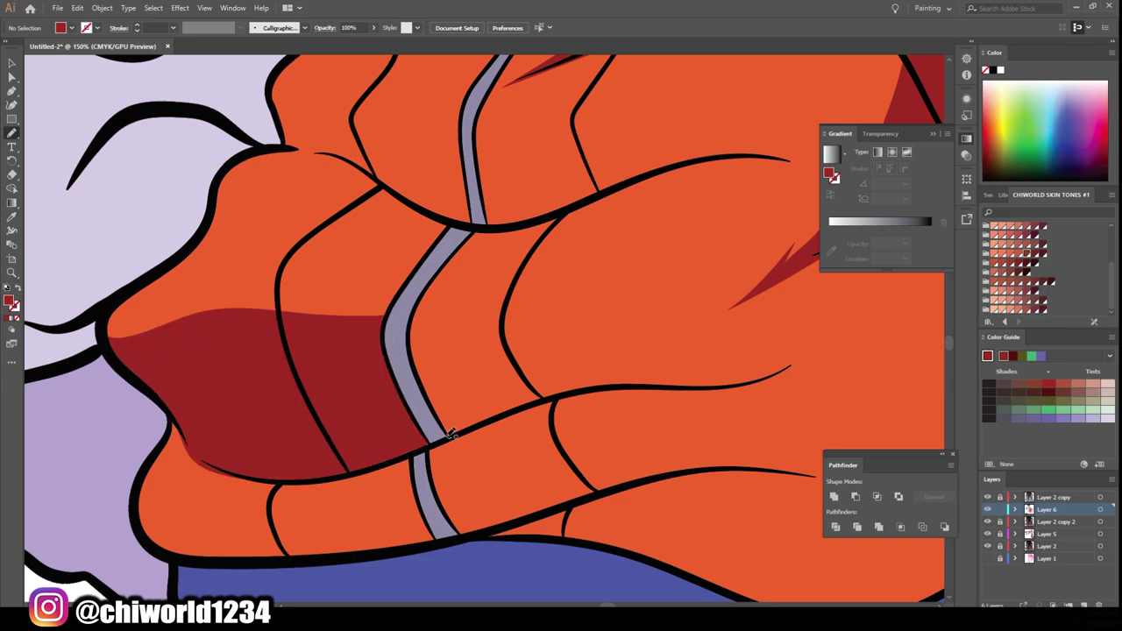
mouse_move(514, 334)
mouse_down()
mouse_move(806, 338)
mouse_move(449, 434)
mouse_up()
scroll(664, 488, down, 3)
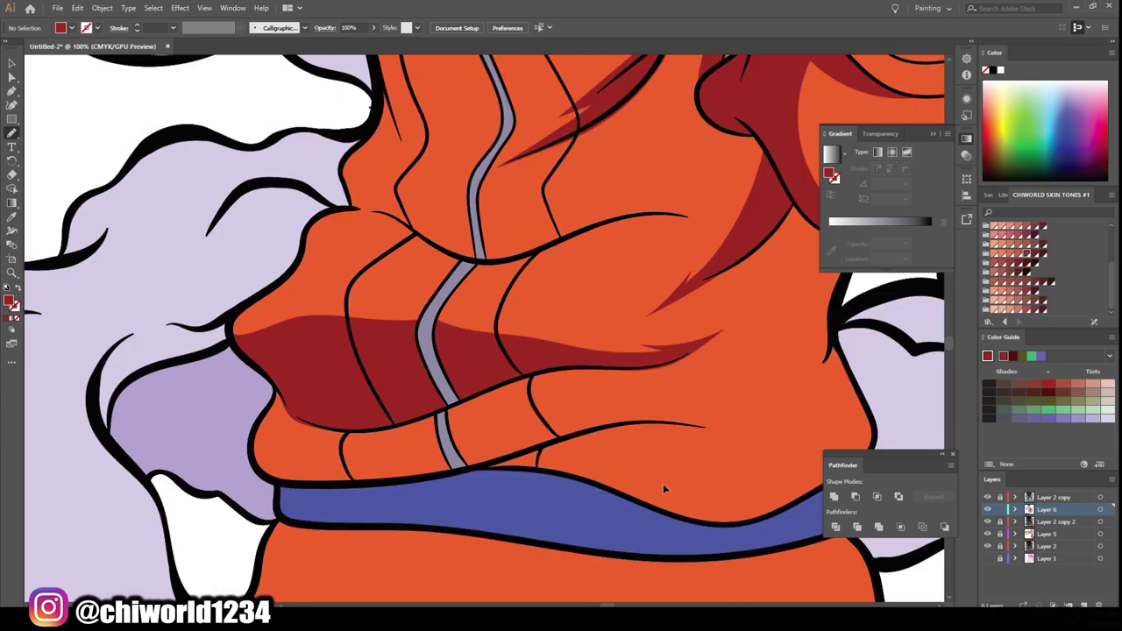
scroll(664, 488, down, 2)
scroll(267, 333, up, 5)
Shade under the chest fold and beside the zipper in dark red.
mouse_move(261, 422)
mouse_down()
mouse_move(236, 354)
mouse_move(308, 329)
mouse_move(481, 408)
mouse_up()
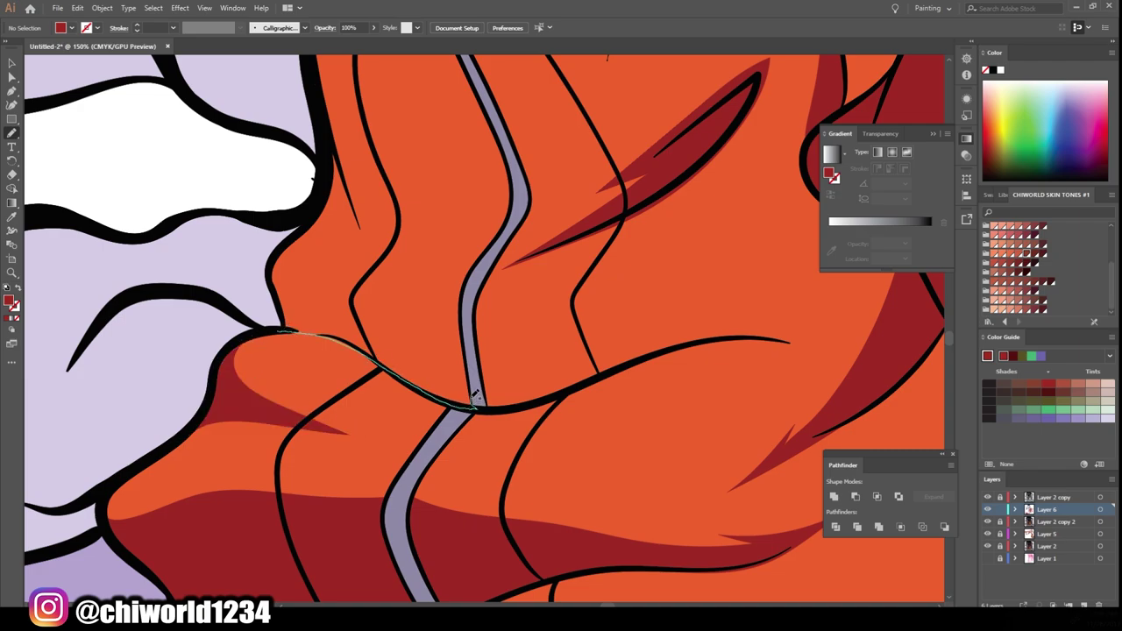
drag(385, 255, 292, 304)
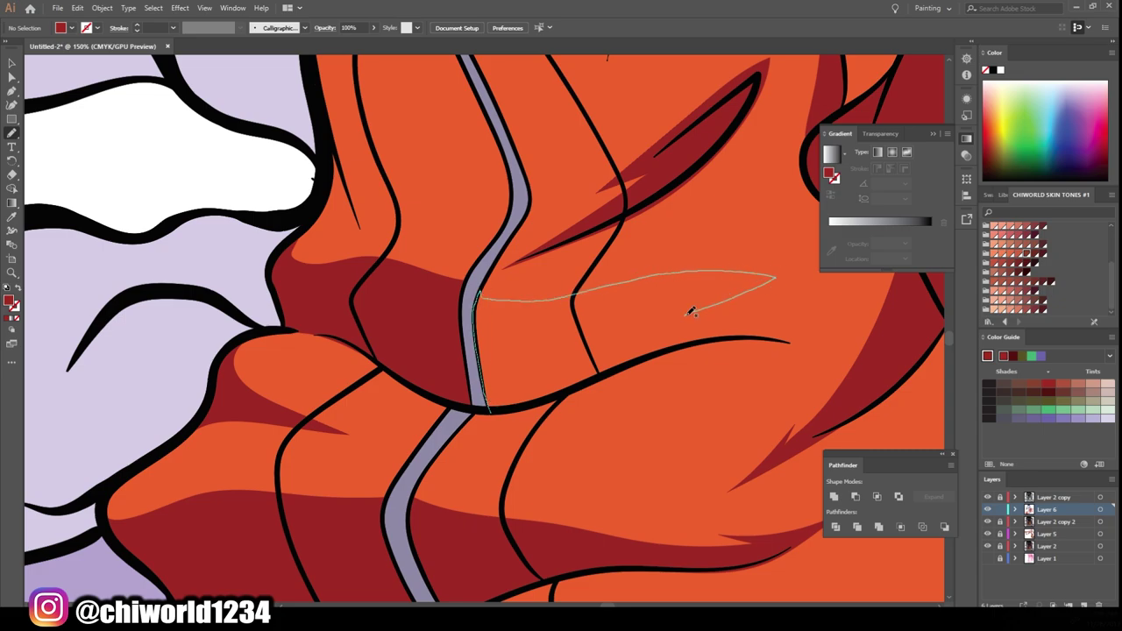
drag(541, 298, 526, 399)
key(ctrl+0)
key(ctrl+plus)
key(ctrl+plus)
key(ctrl+plus)
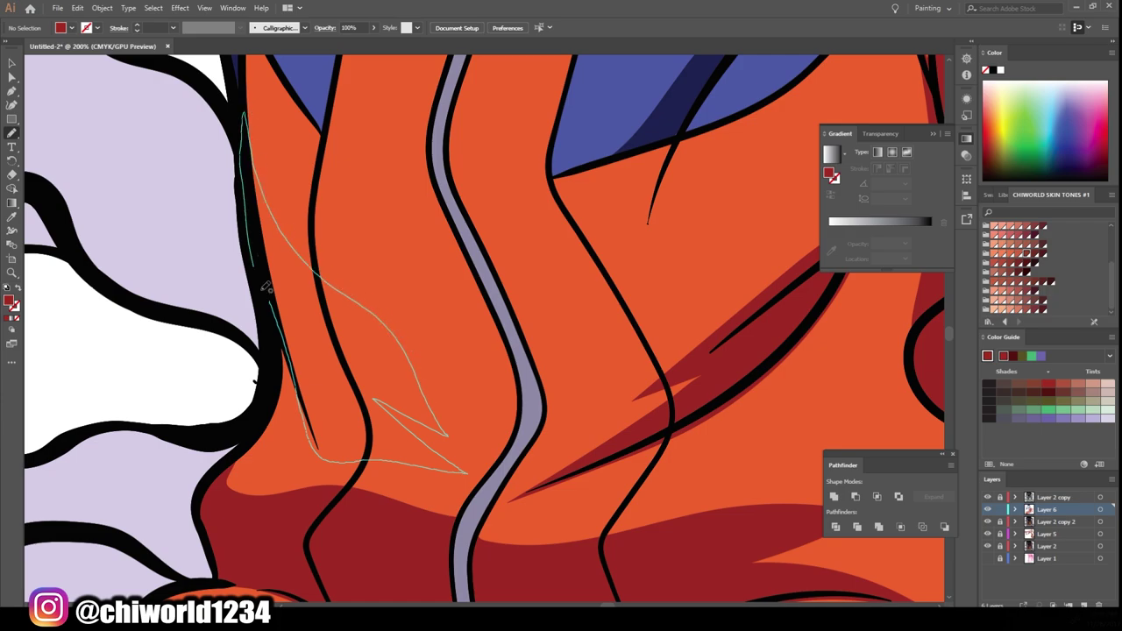
scroll(619, 567, down, 3)
scroll(619, 567, down, 3)
scroll(618, 567, up, 3)
scroll(619, 568, up, 3)
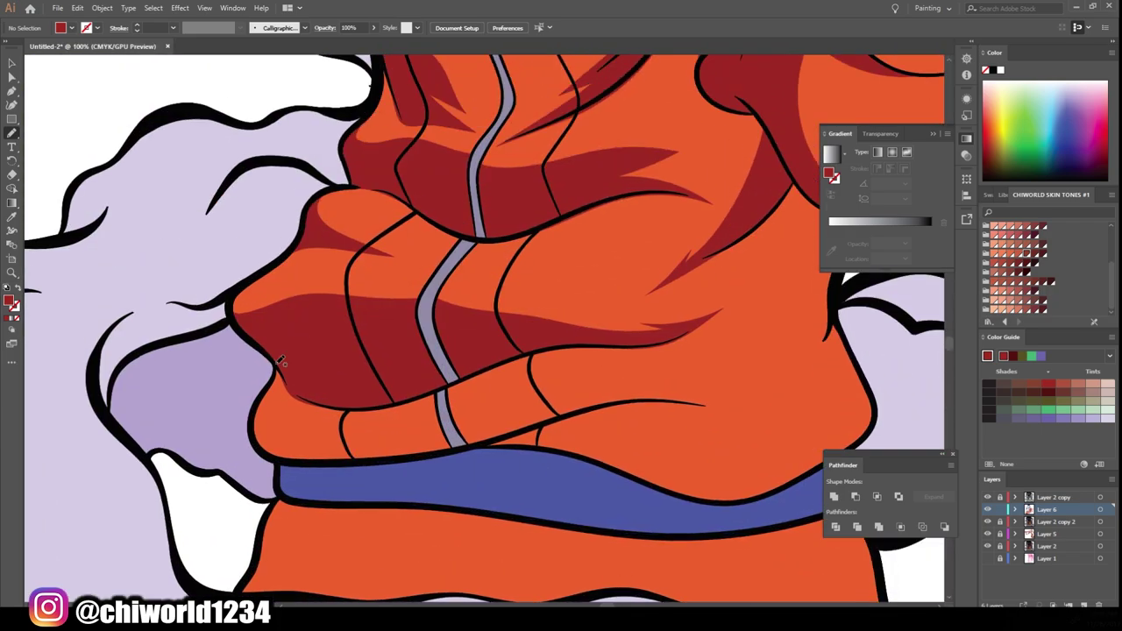
Fill a dark red shadow along the bottom of the pocket fold.
drag(258, 419, 438, 448)
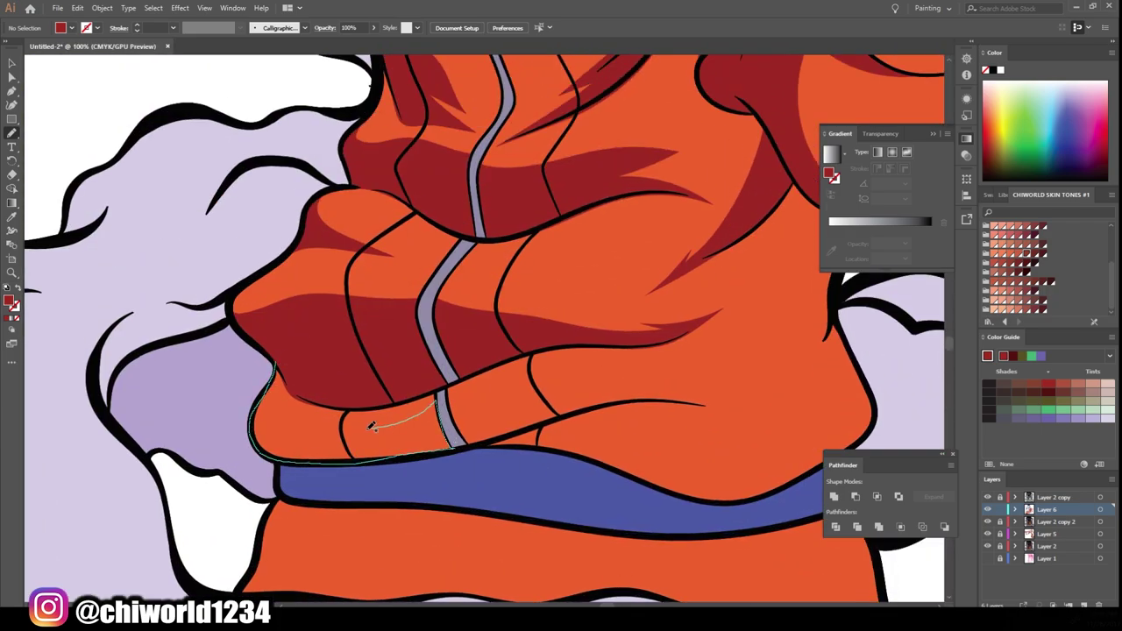
drag(372, 426, 279, 369)
scroll(786, 564, down, 3)
scroll(703, 496, up, 4)
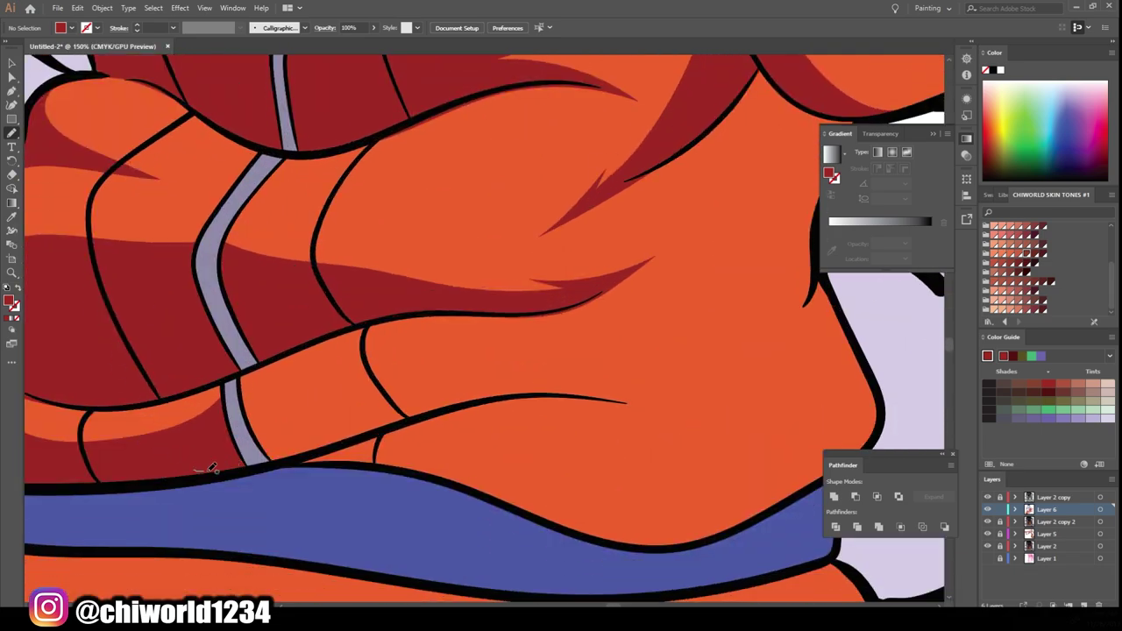
Trace a large dark red shadow down the hoodie's lower right side.
drag(250, 392, 512, 340)
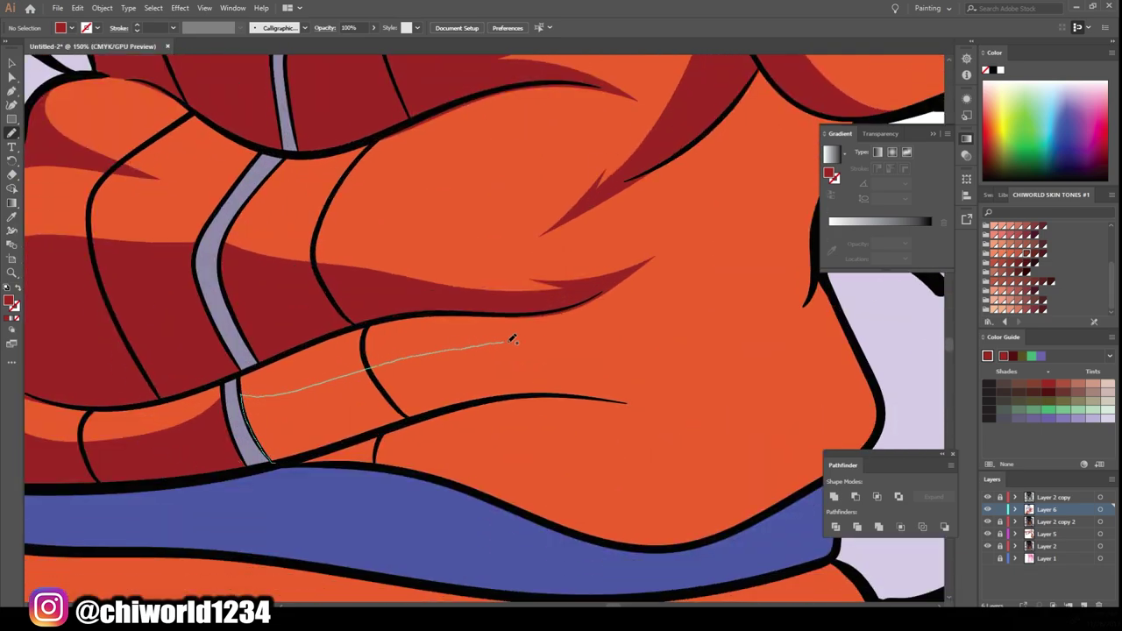
mouse_move(693, 399)
mouse_down()
mouse_move(807, 253)
mouse_move(817, 279)
mouse_move(745, 526)
mouse_move(528, 512)
mouse_move(348, 463)
mouse_move(646, 403)
mouse_move(293, 465)
mouse_up()
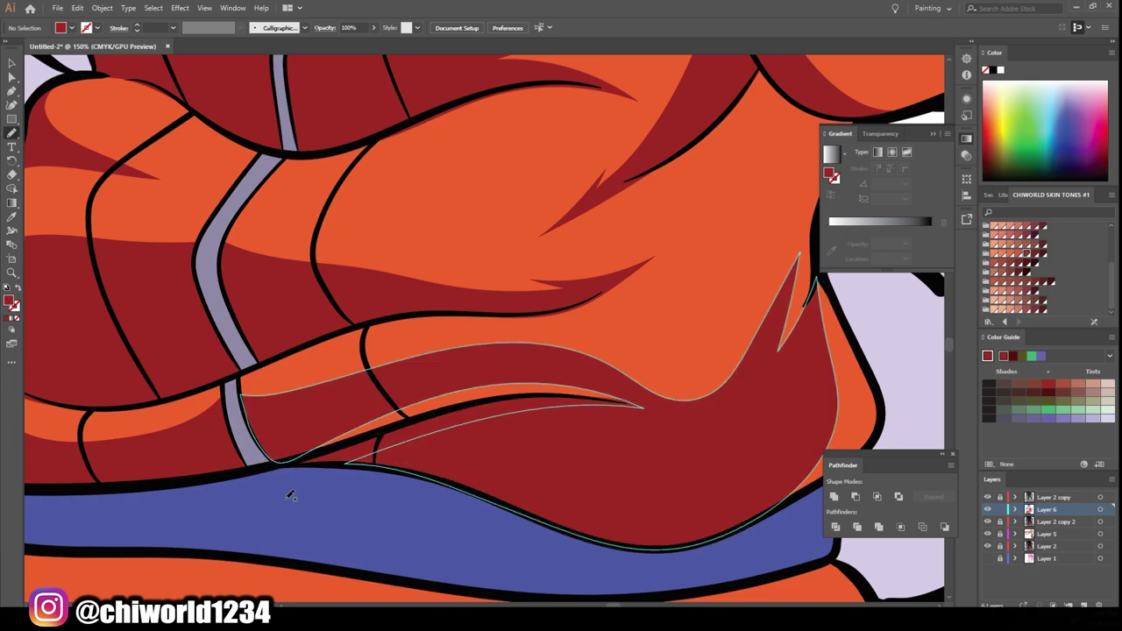
key(ctrl+minus)
key(ctrl+minus)
key(ctrl+minus)
key(ctrl+plus)
key(ctrl+plus)
key(ctrl+plus)
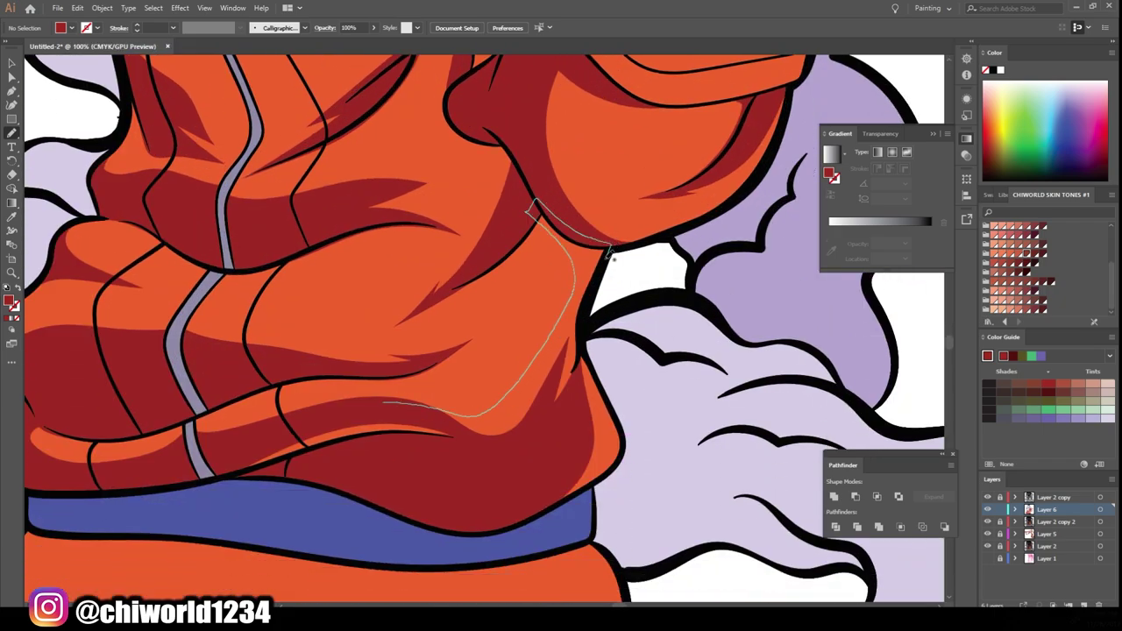
drag(627, 433, 368, 477)
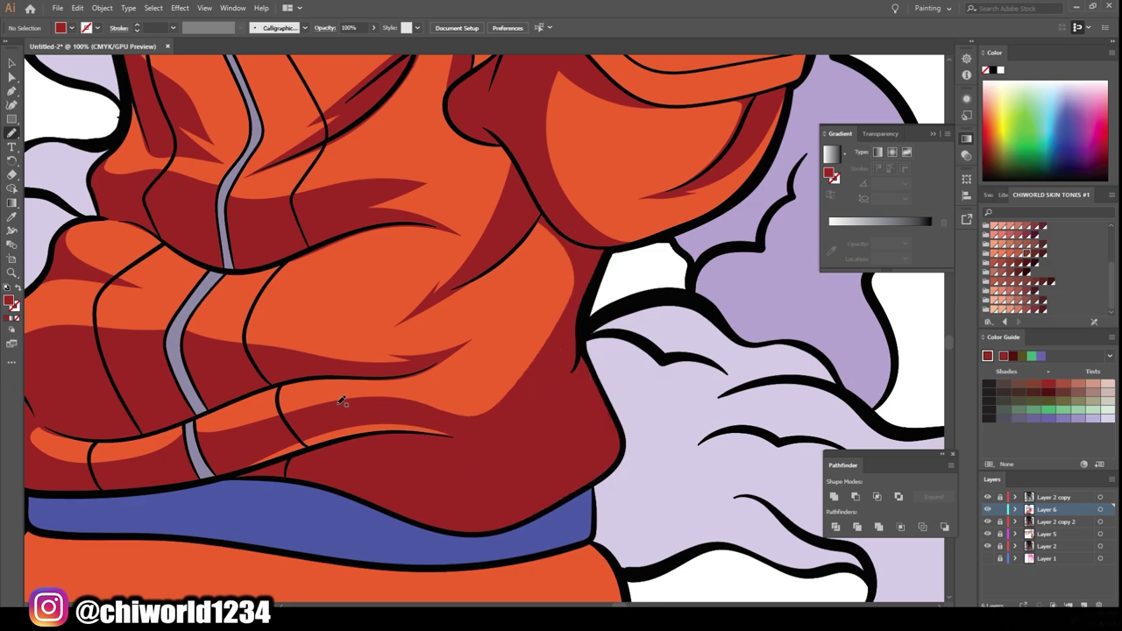
key(ctrl+minus)
key(ctrl+minus)
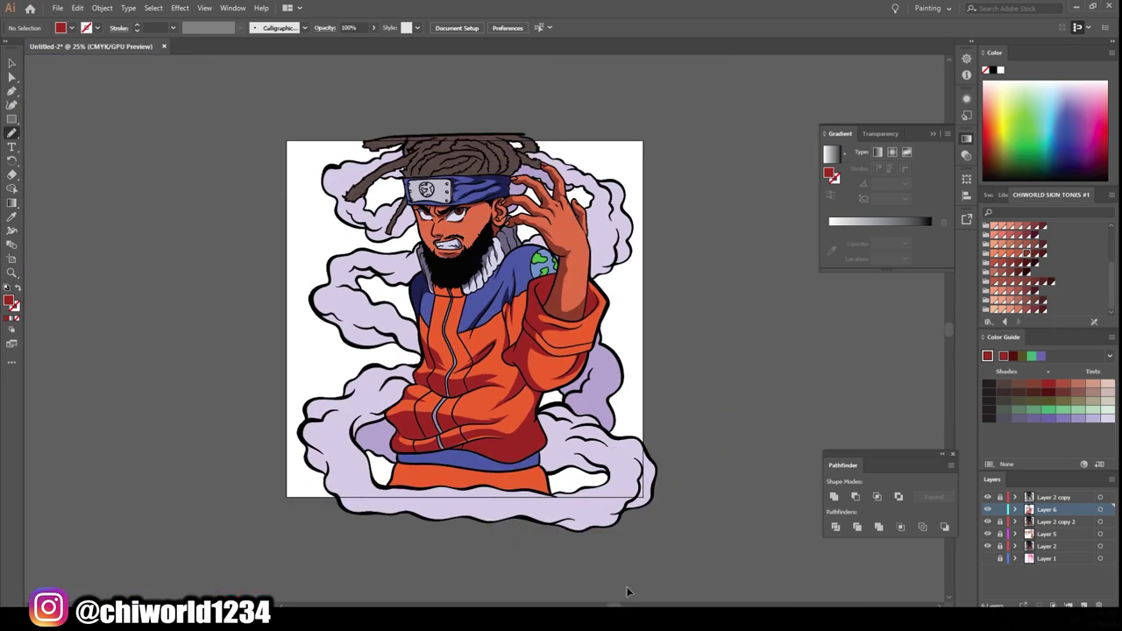
Draw dark red shadows under the collar seam and beneath the beard.
key(ctrl+plus)
key(ctrl+plus)
key(ctrl+plus)
key(ctrl+plus)
key(ctrl+plus)
drag(619, 385, 500, 451)
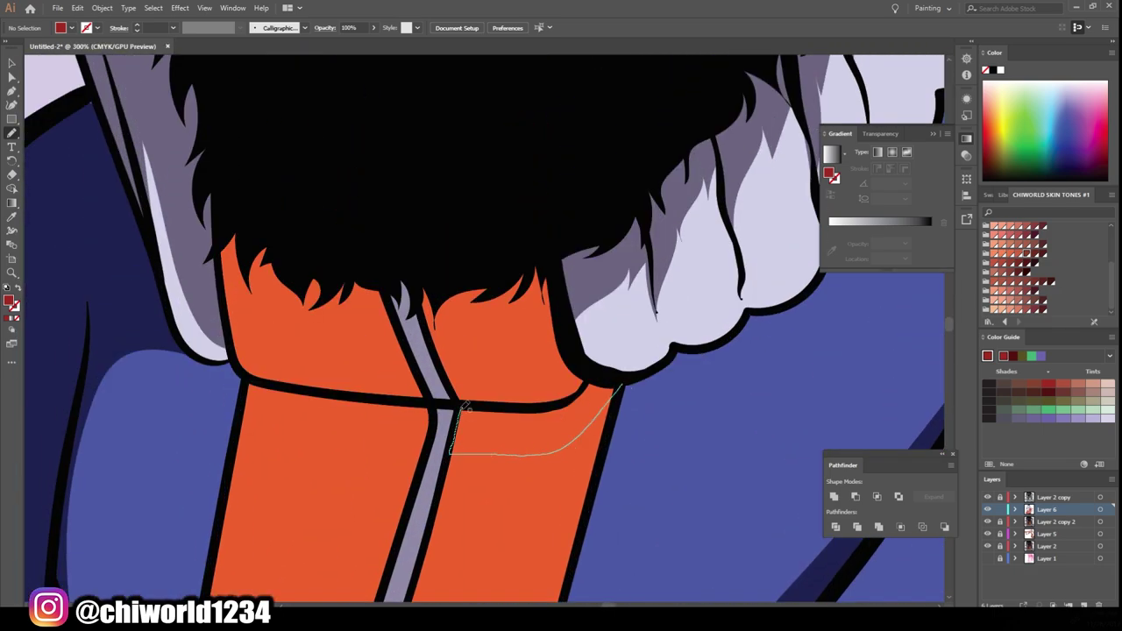
drag(462, 407, 568, 368)
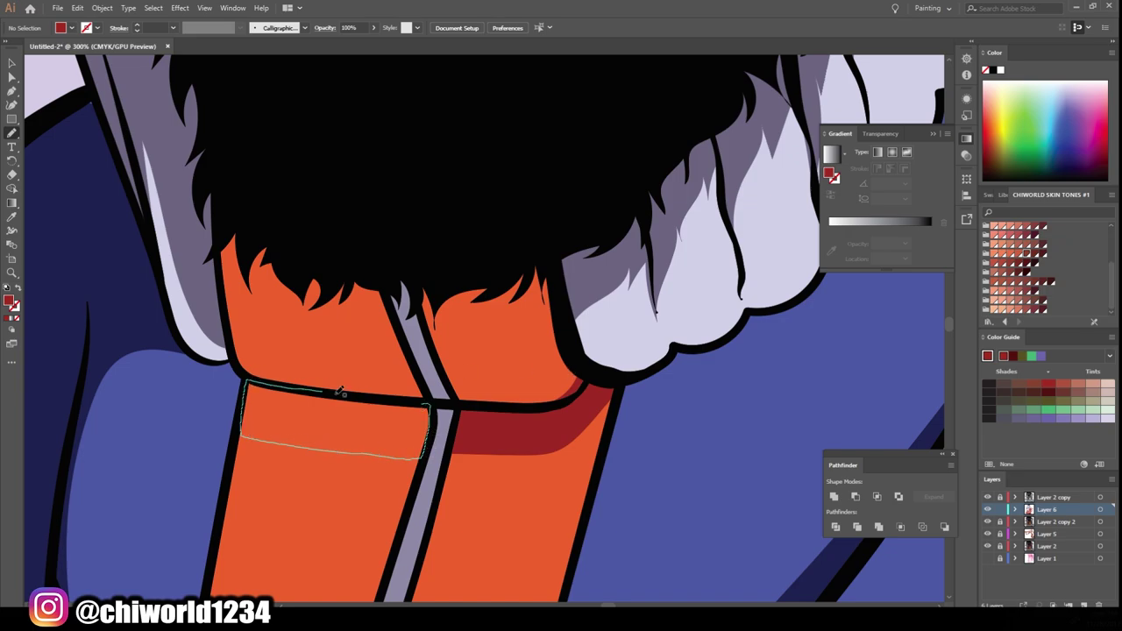
drag(298, 443, 340, 391)
mouse_move(395, 323)
mouse_down()
mouse_move(390, 287)
mouse_move(424, 322)
mouse_up()
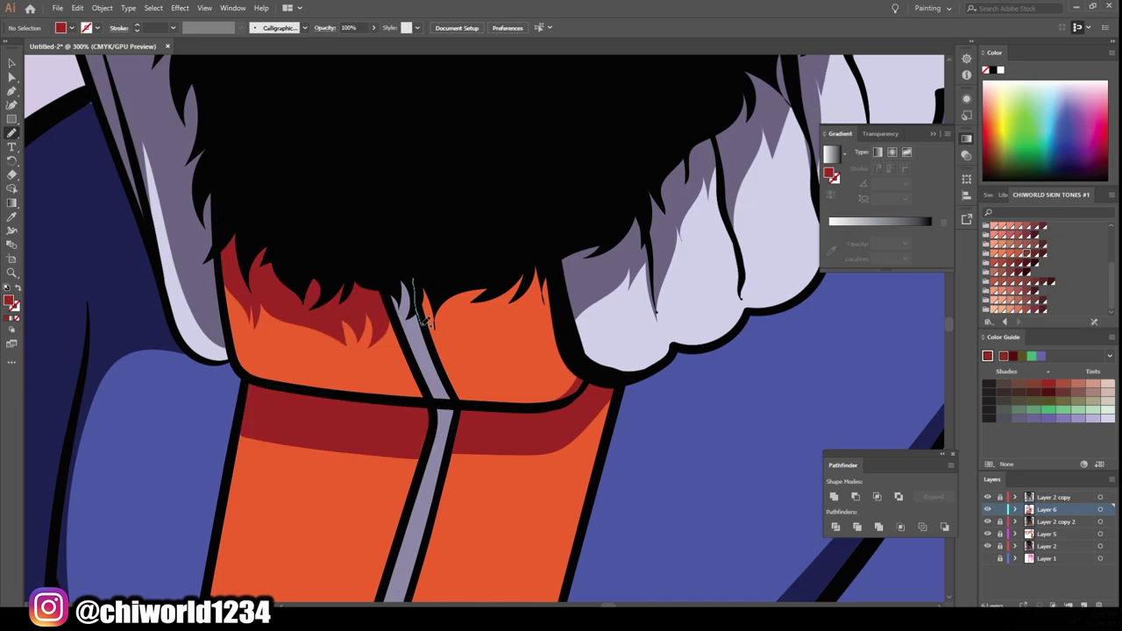
drag(506, 316, 414, 282)
key(ctrl+minus)
key(ctrl+minus)
key(ctrl+minus)
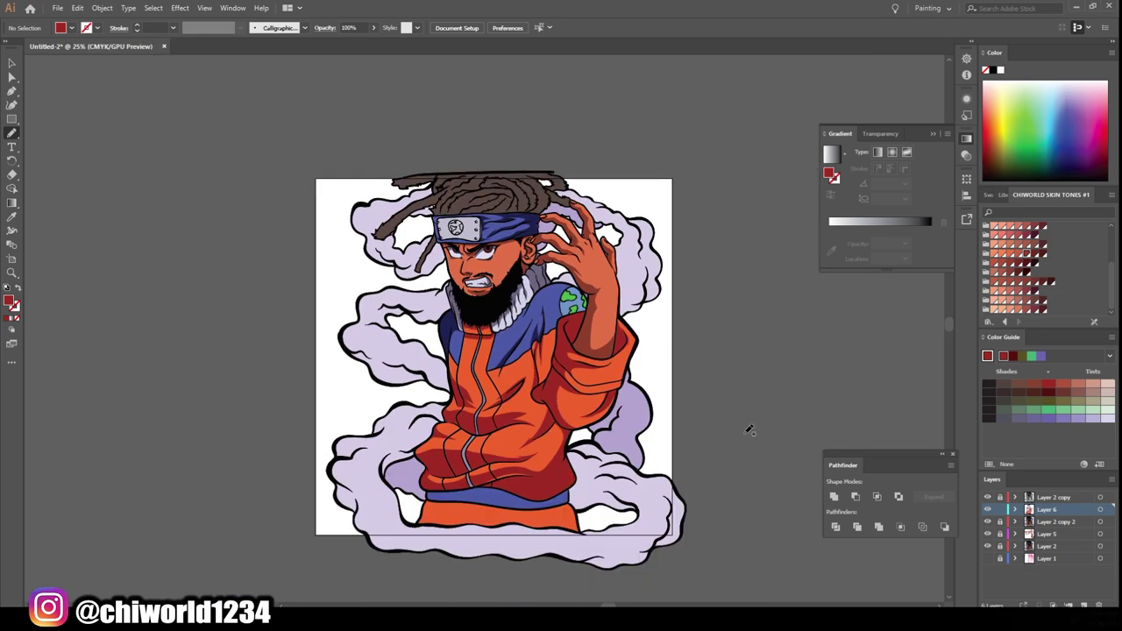
Shade the chest panel from the shoulder seam to the zipper in dark red.
key(ctrl+plus)
key(ctrl+plus)
key(ctrl+plus)
key(ctrl+plus)
scroll(405, 491, up, 1)
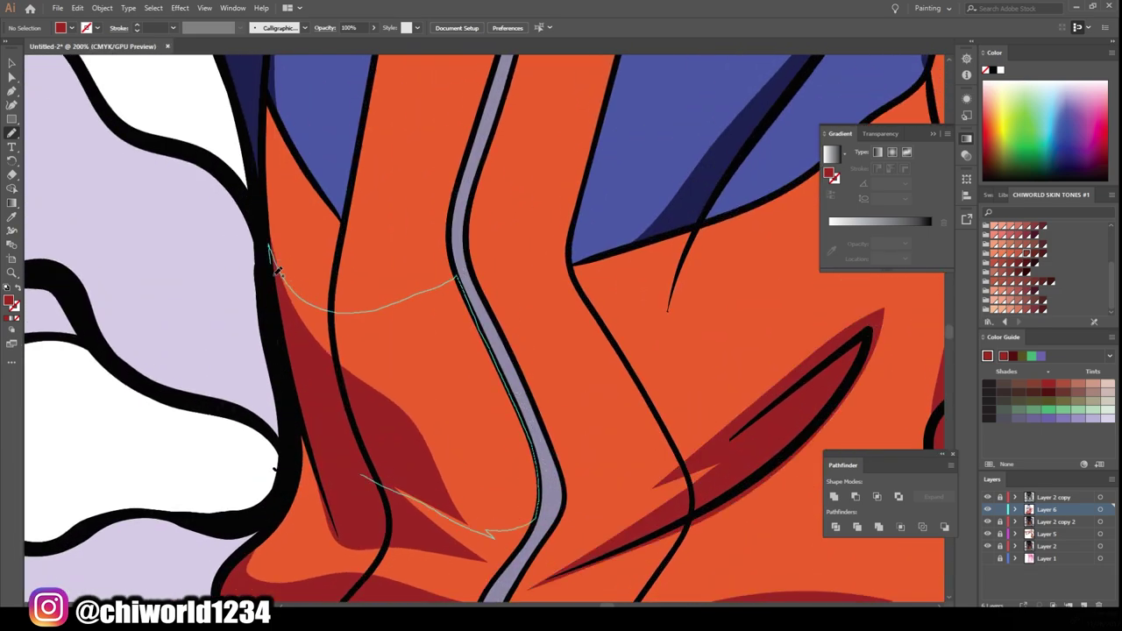
drag(459, 272, 270, 252)
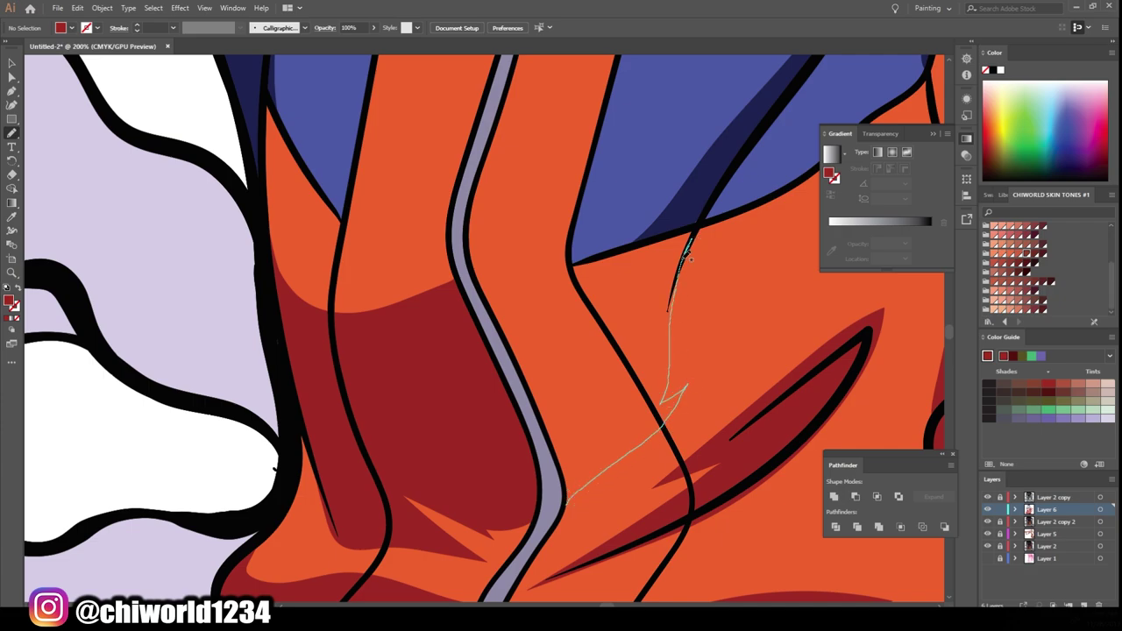
mouse_move(689, 254)
mouse_down()
mouse_move(528, 287)
mouse_move(565, 499)
mouse_up()
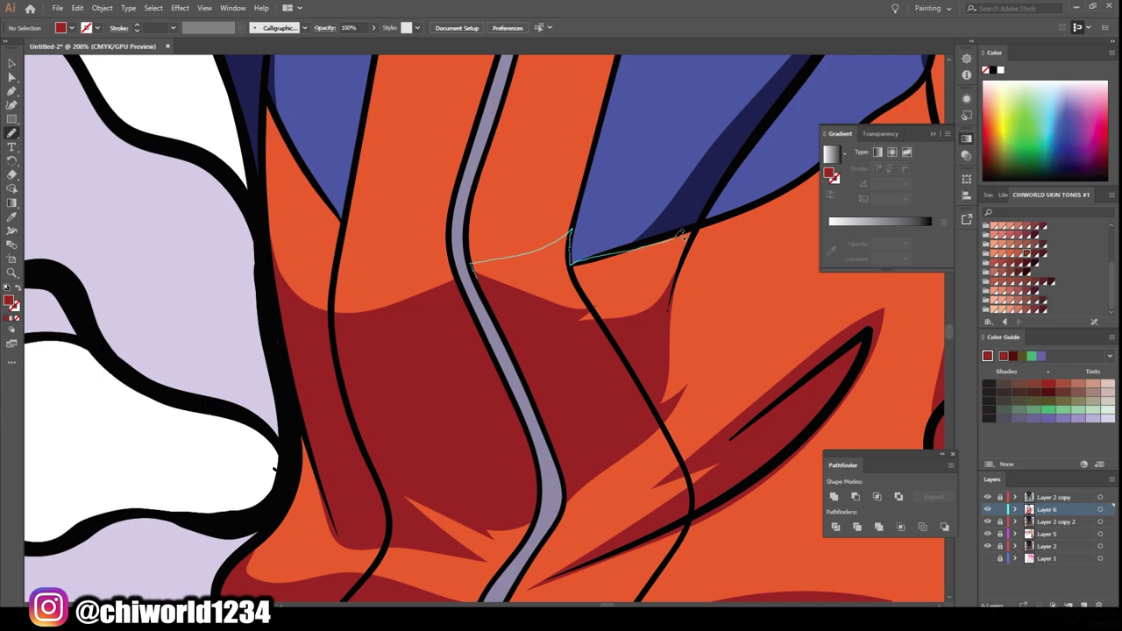
drag(683, 235, 474, 263)
key(ctrl+0)
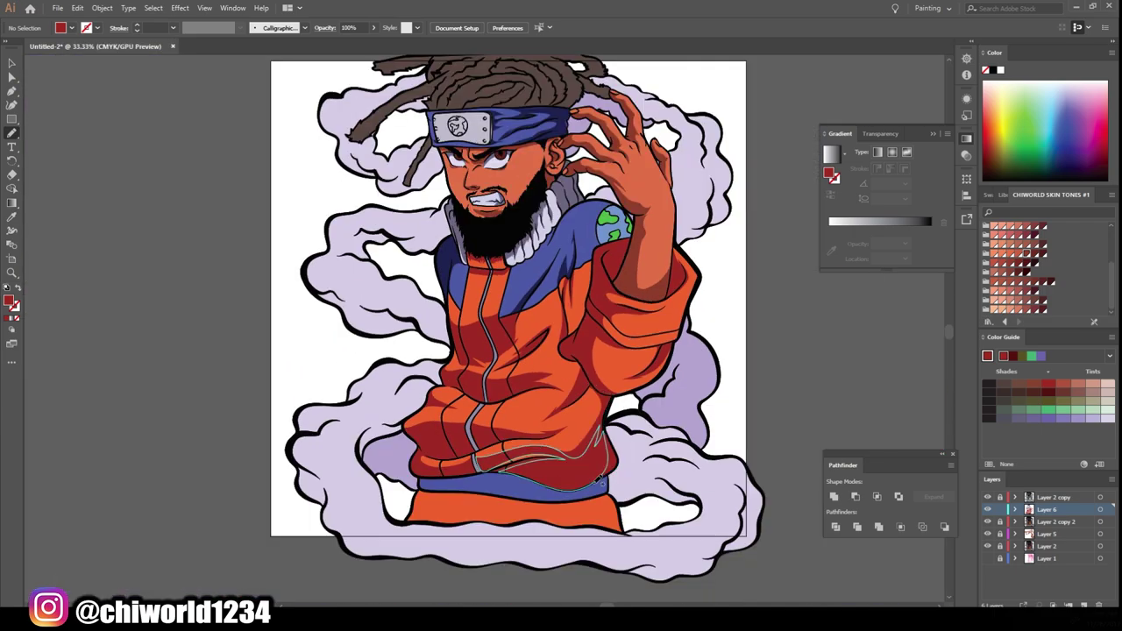
Extend another dark red chest shadow up toward the right.
scroll(591, 471, up, 3)
scroll(613, 426, up, 3)
mouse_move(342, 350)
mouse_down()
mouse_move(407, 389)
mouse_move(341, 350)
mouse_up()
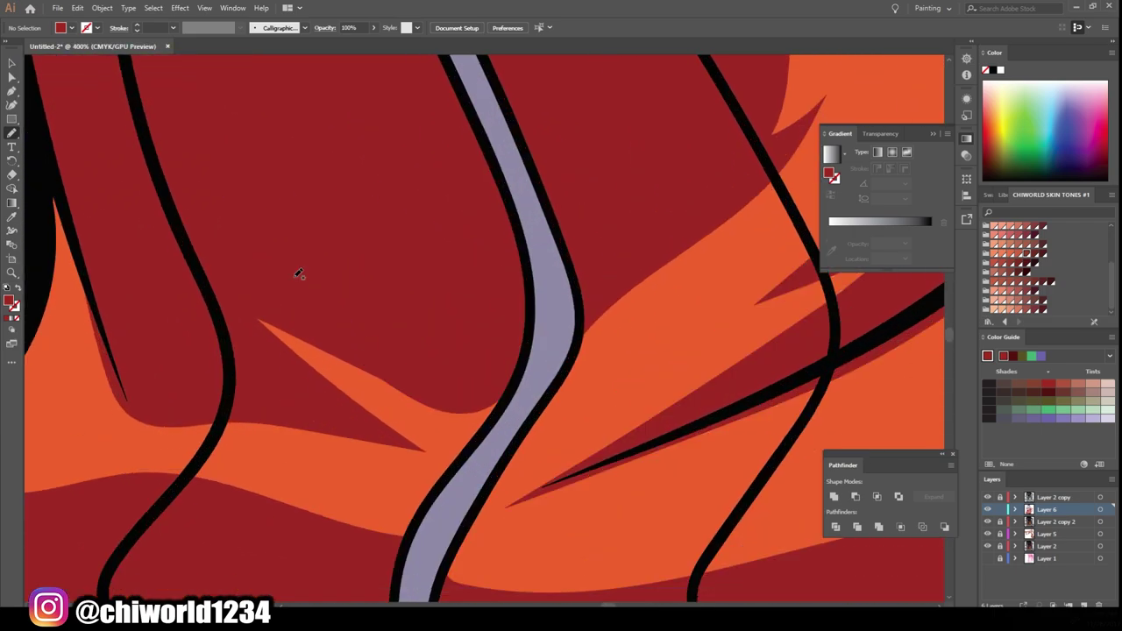
scroll(299, 274, down, 3)
scroll(507, 349, up, 2)
mouse_move(433, 469)
mouse_down()
mouse_move(653, 178)
mouse_move(574, 285)
mouse_up()
key(ctrl+0)
key(ctrl+minus)
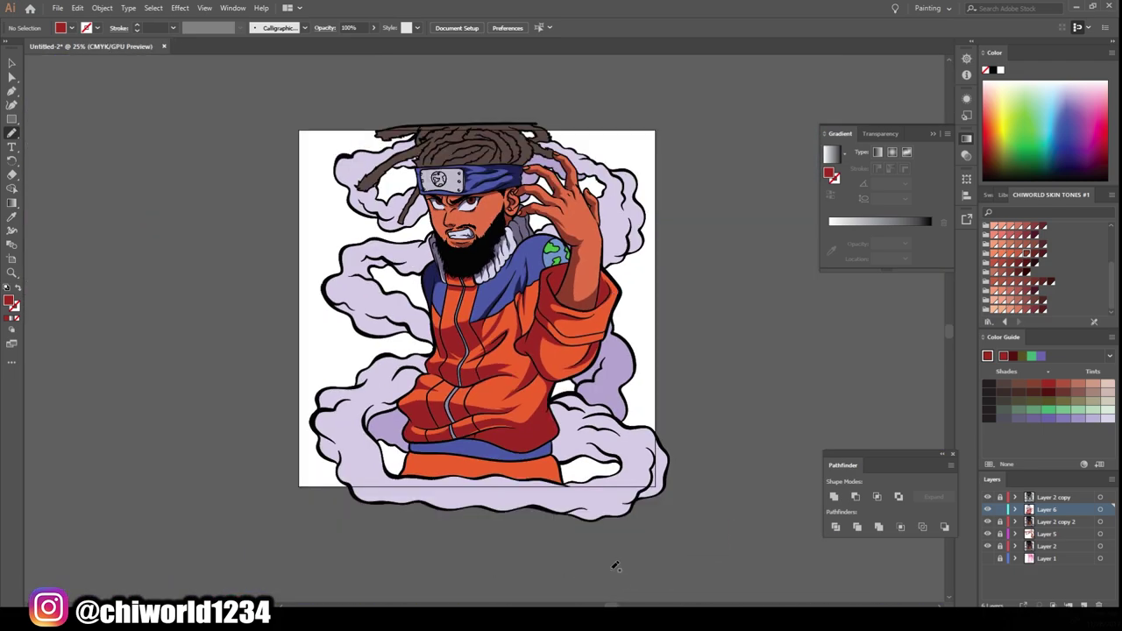
Fill the orange pants below the waistband with a dark red shadow.
scroll(478, 485, up, 4)
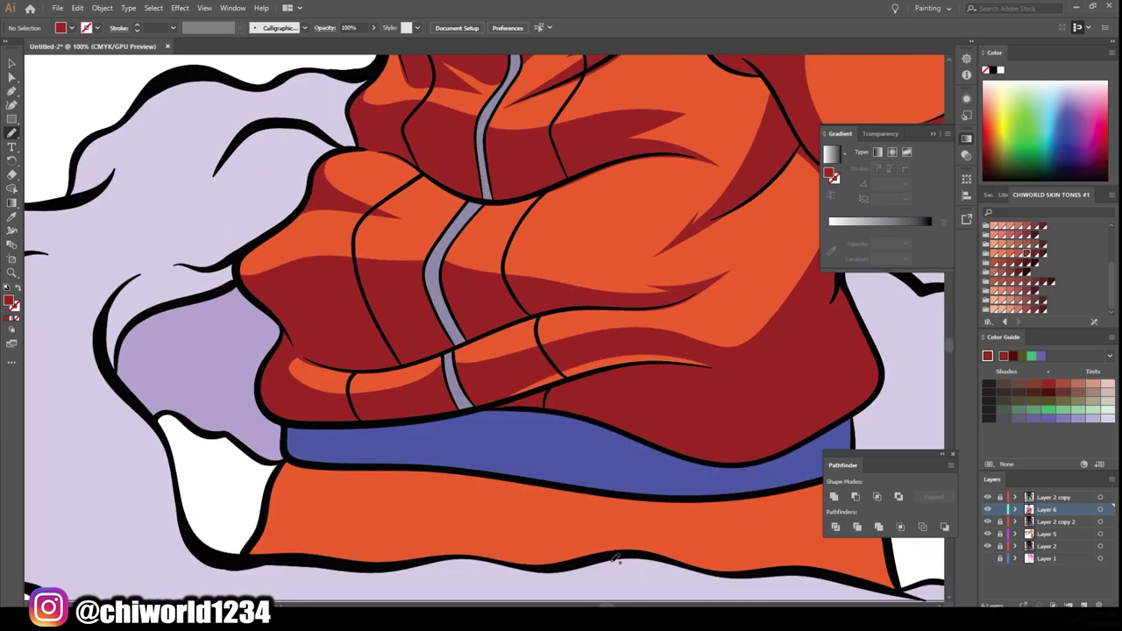
mouse_move(211, 348)
mouse_down()
mouse_move(468, 372)
mouse_move(733, 372)
mouse_up()
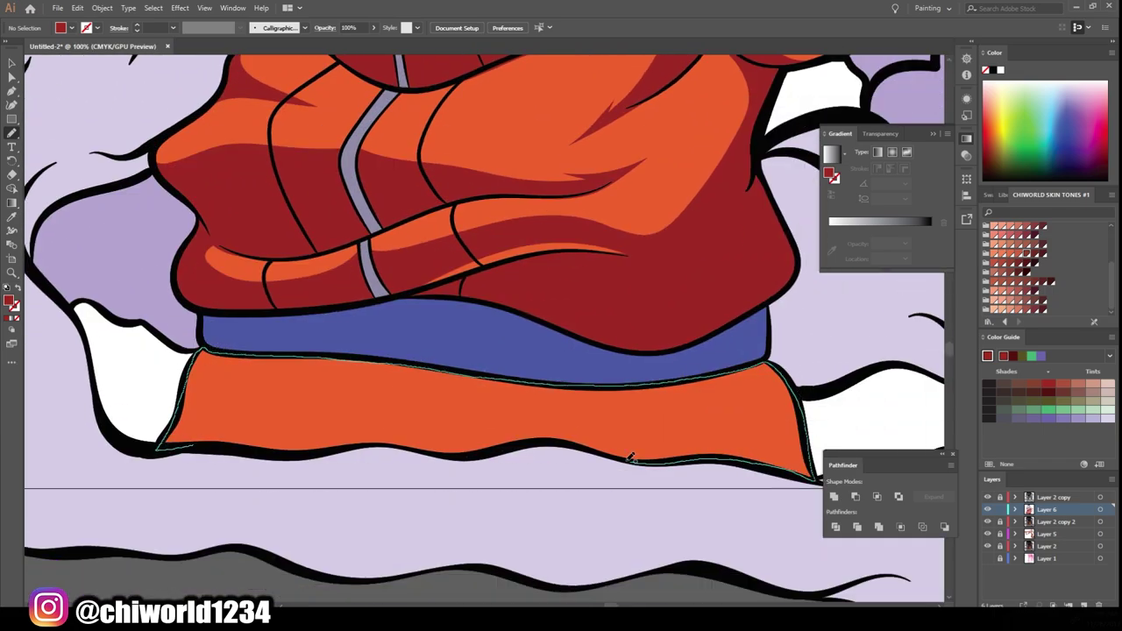
drag(816, 478, 219, 451)
key(ctrl+minus)
key(ctrl+minus)
key(ctrl+minus)
key(ctrl+minus)
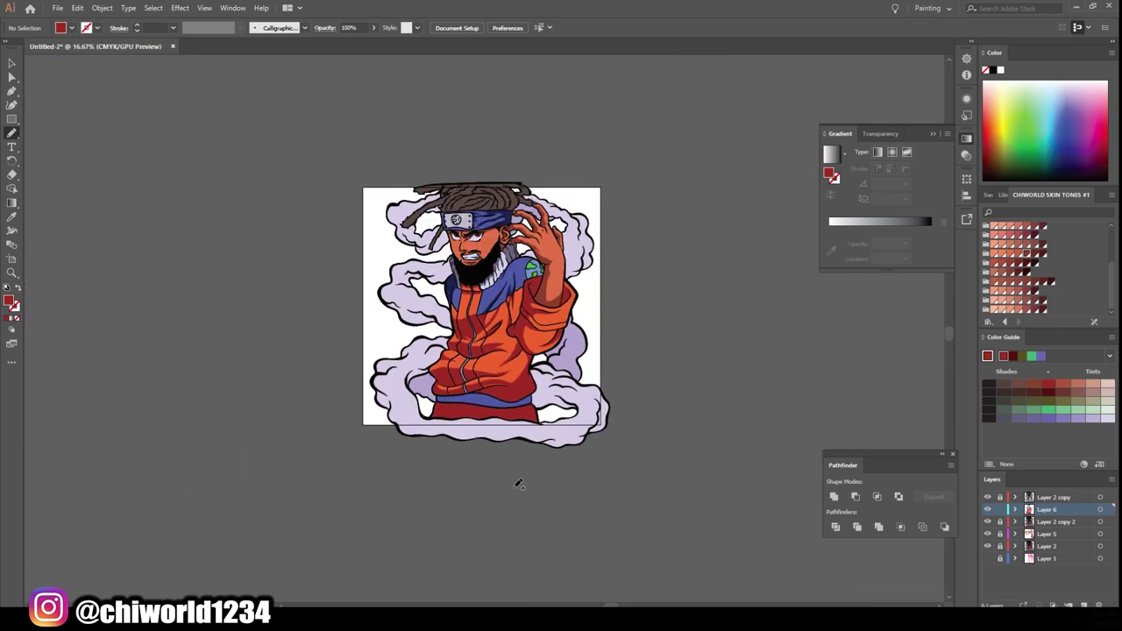
key(ctrl+plus)
key(ctrl+plus)
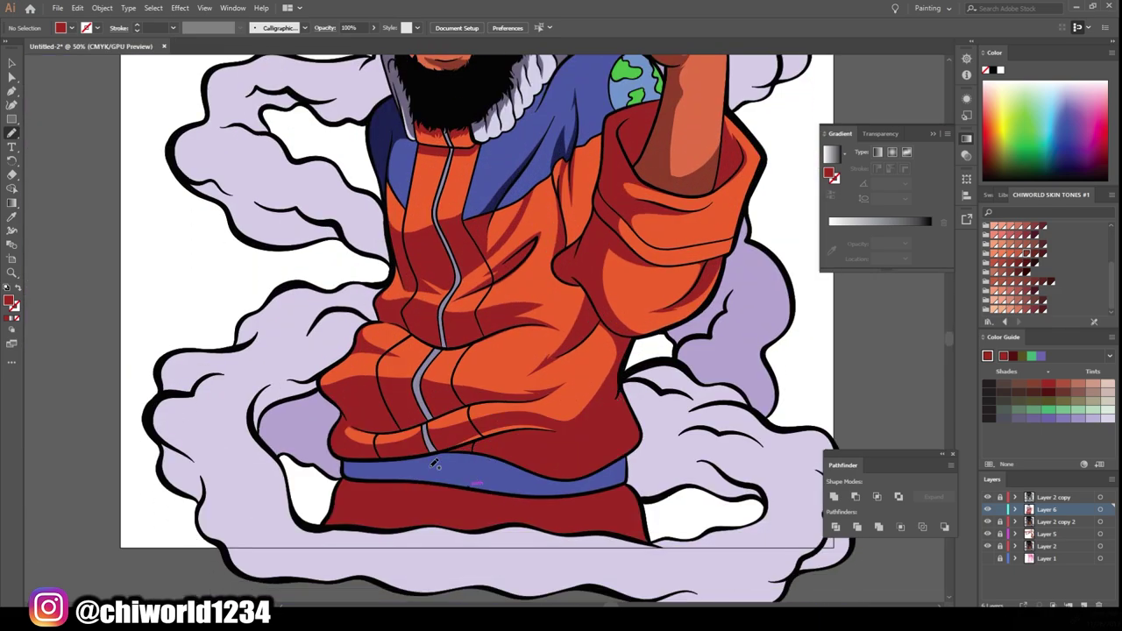
Sample the waistband blue and darken the fill to a dark navy.
key(i)
click(432, 470)
double_click(12, 302)
drag(95, 125, 121, 145)
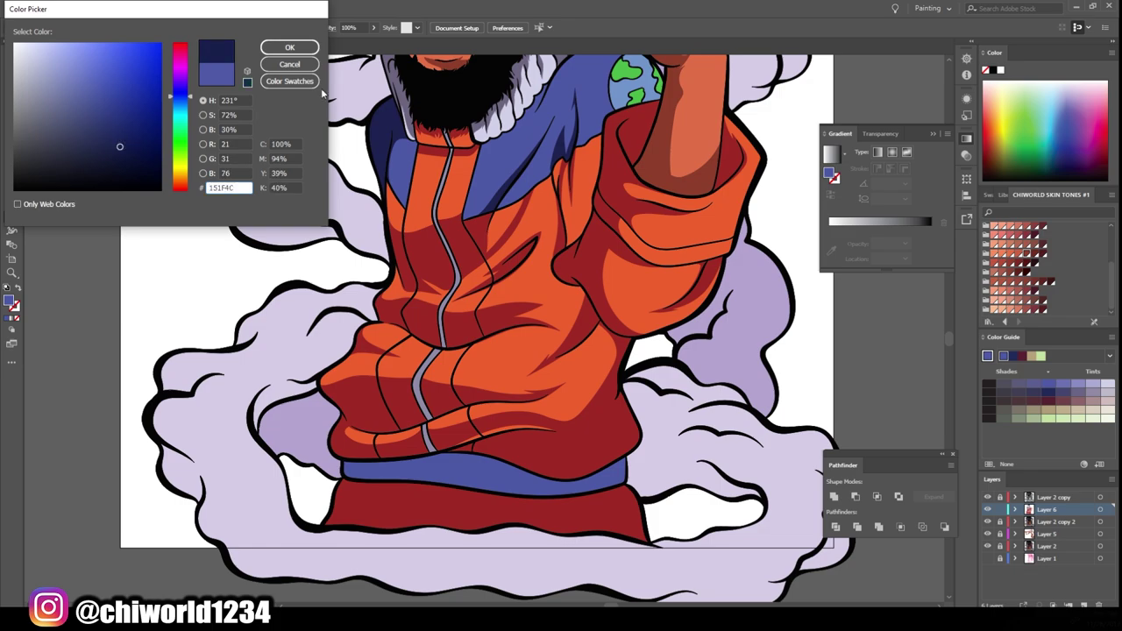
click(293, 46)
key(n)
Trace a closed dark navy shadow along the blue waistband.
key(ctrl+plus)
key(ctrl+plus)
scroll(140, 250, down, 2)
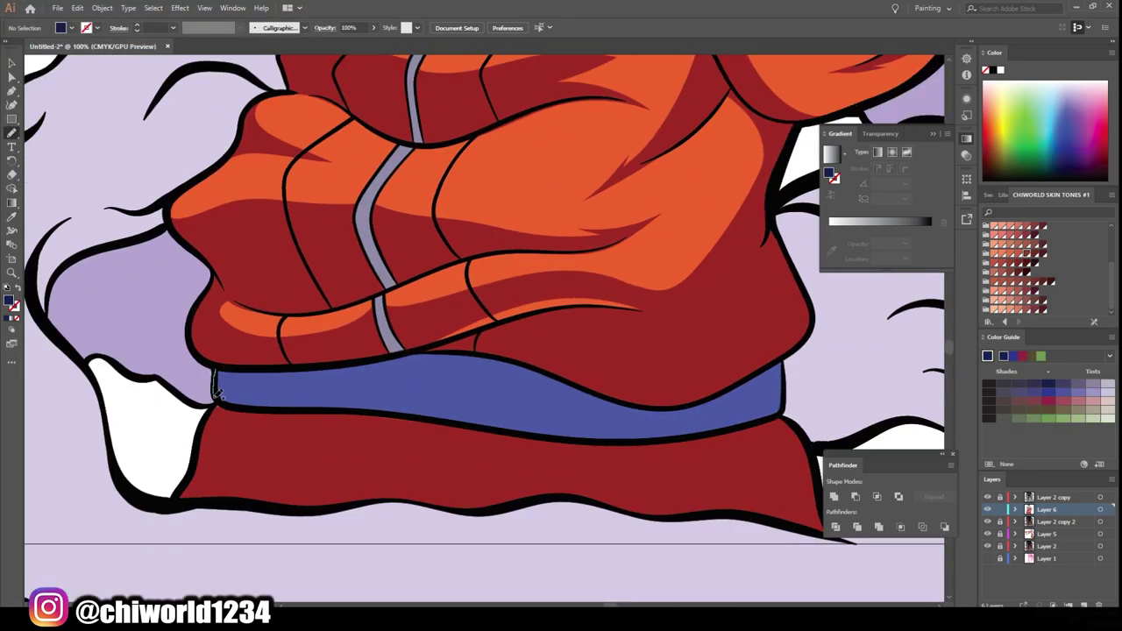
mouse_move(349, 400)
mouse_down()
mouse_move(573, 424)
mouse_move(775, 366)
mouse_up()
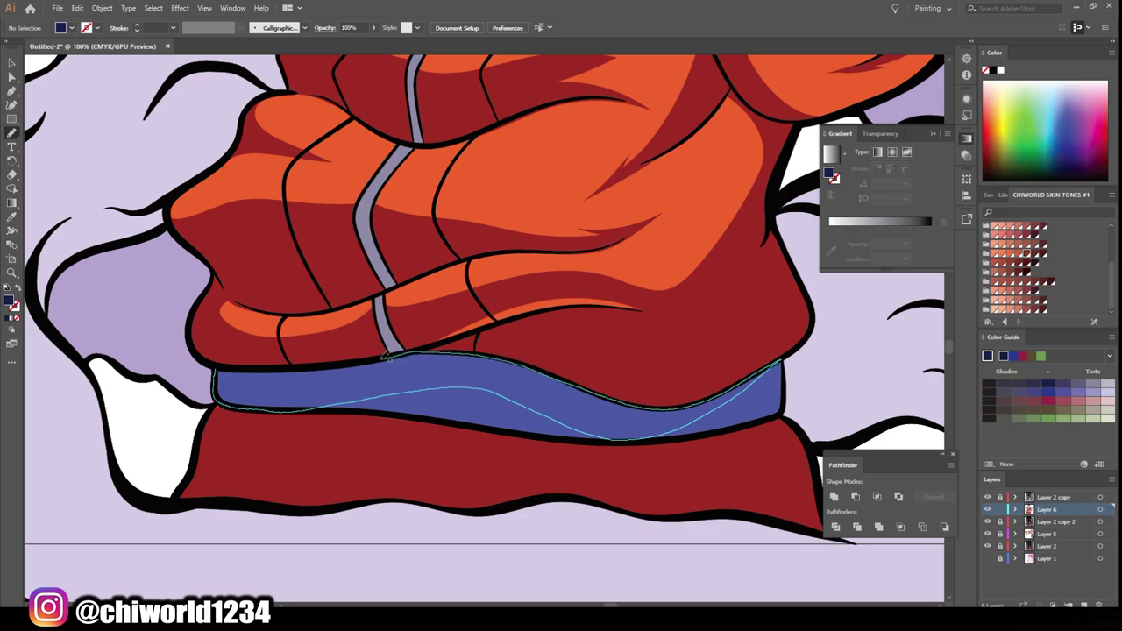
drag(226, 361, 219, 368)
key(ctrl+0)
scroll(236, 425, up, 2)
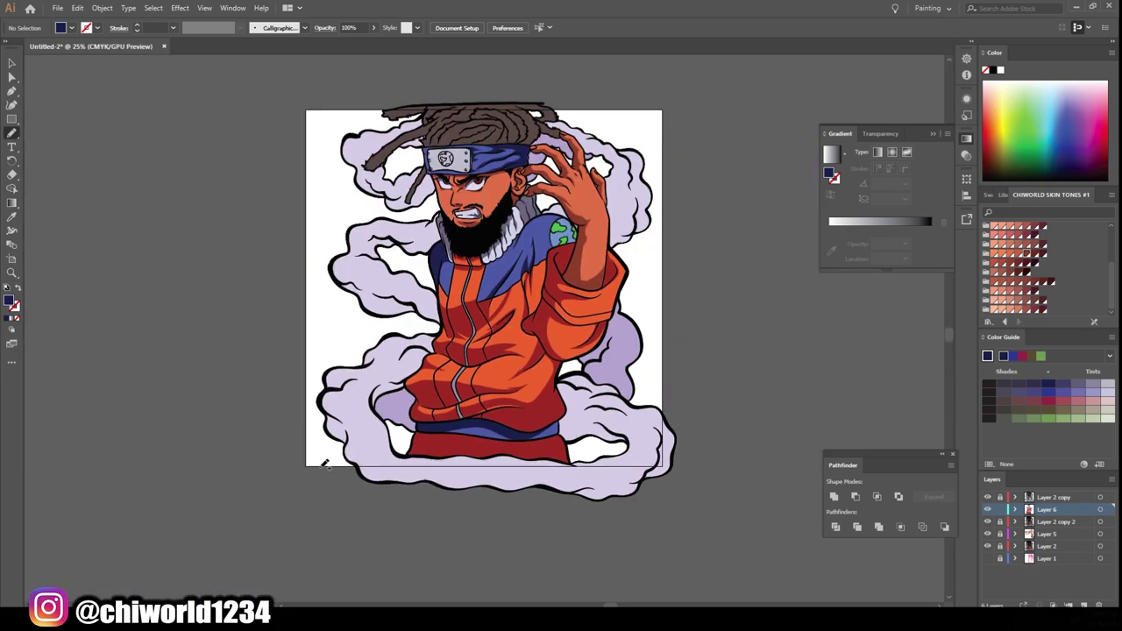
key(ctrl+plus)
Set a darker grey fill and draw a shadow on the lower zipper stripe.
key(ctrl+plus)
key(ctrl+plus)
double_click(8, 299)
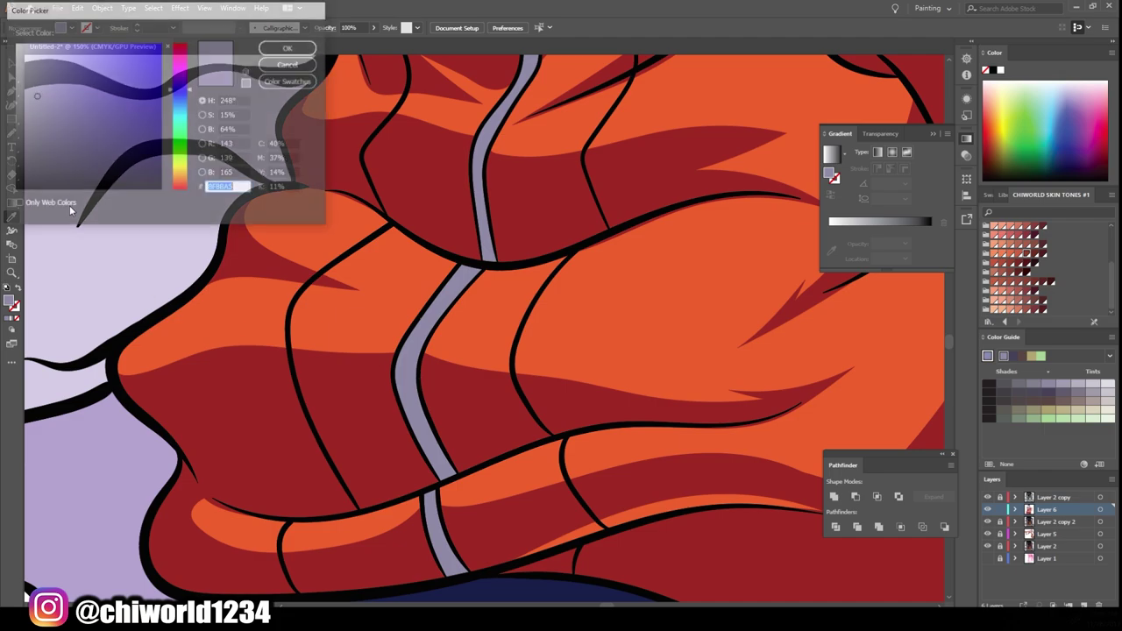
click(285, 47)
key(ctrl+plus)
key(ctrl+plus)
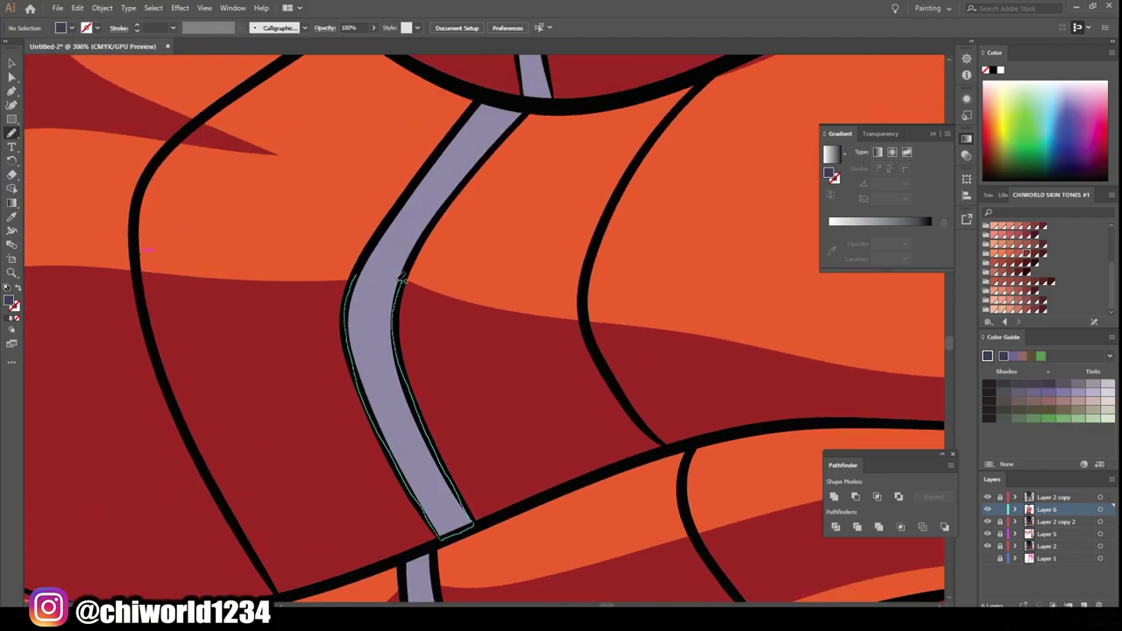
drag(436, 444, 354, 272)
scroll(350, 394, down, 5)
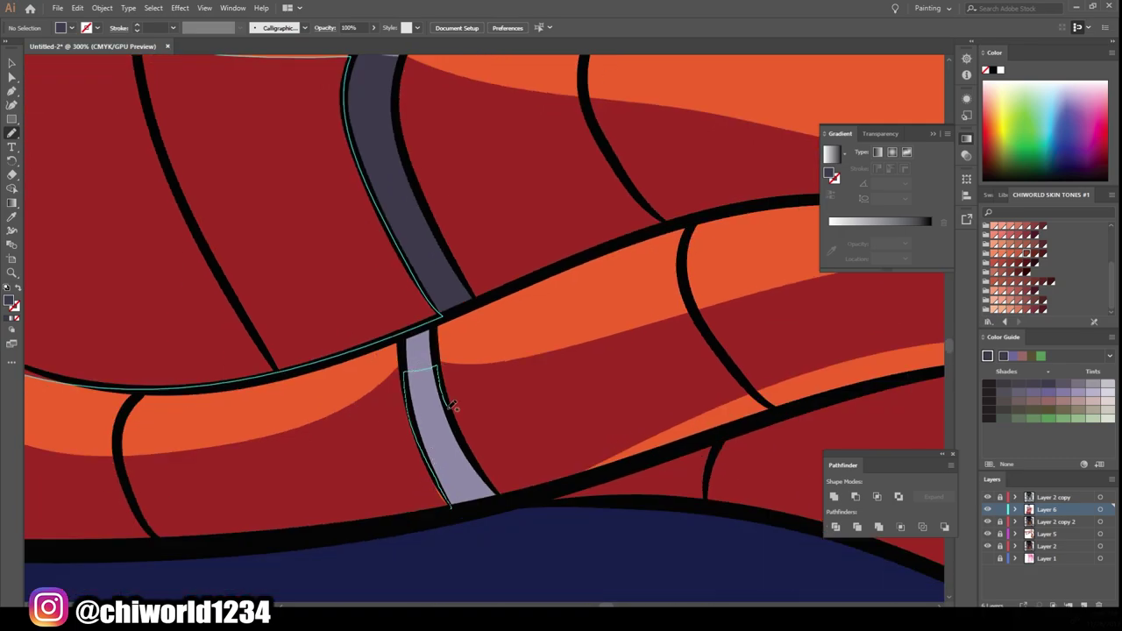
drag(453, 406, 501, 494)
Add darker grey shadows along the rest of the zipper stripe, including its upper part.
key(ctrl+minus)
scroll(438, 351, up, 5)
key(ctrl+plus)
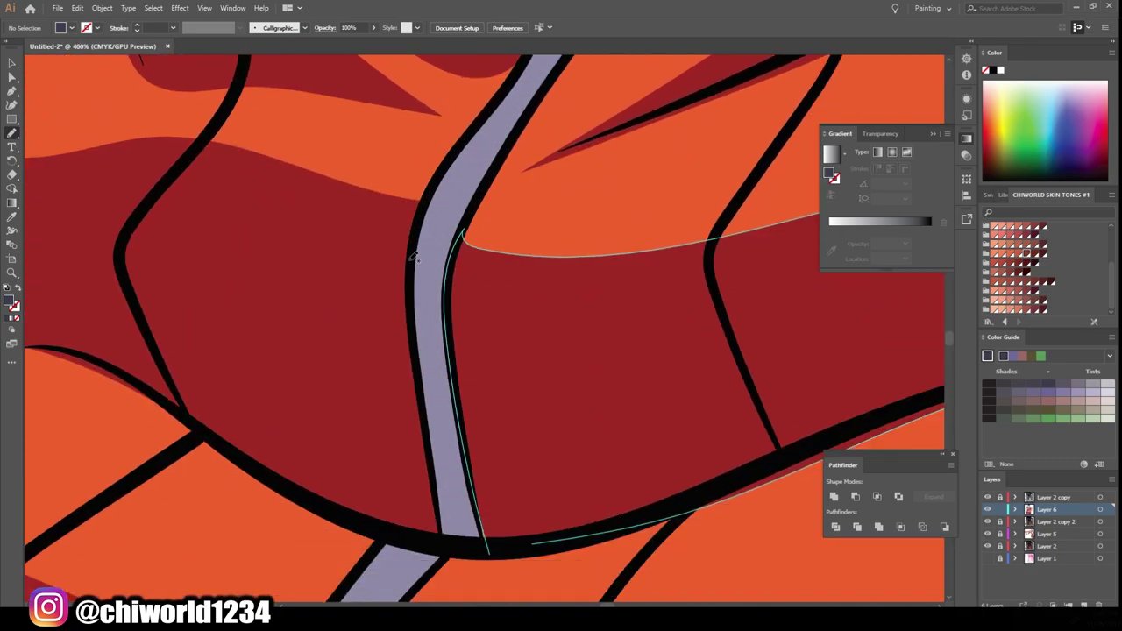
drag(459, 238, 470, 452)
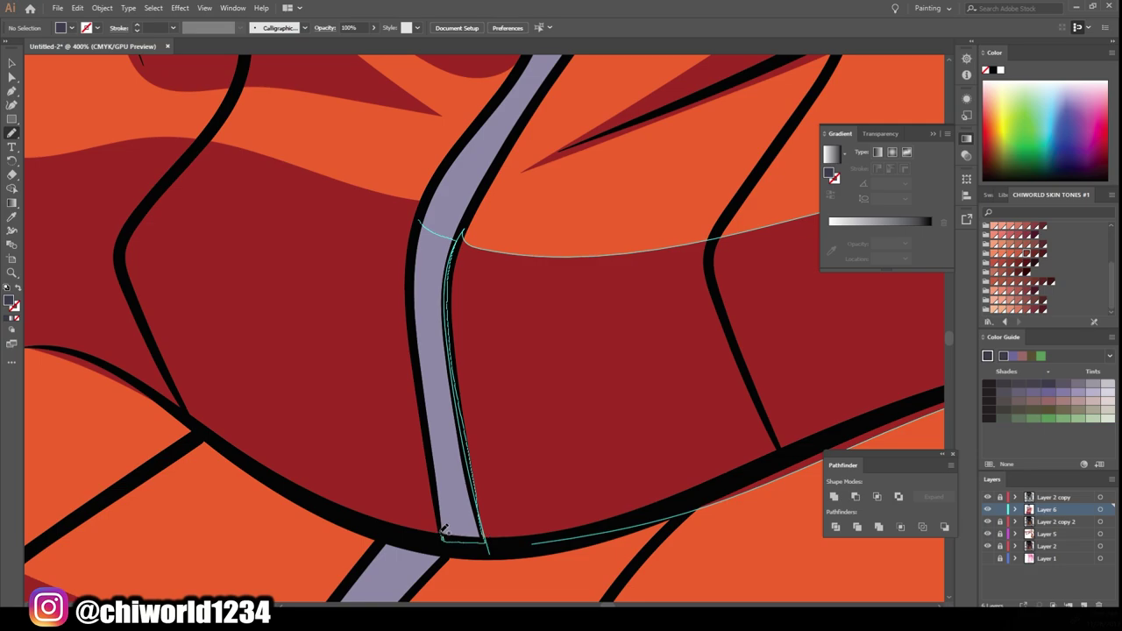
drag(444, 529, 433, 204)
key(ctrl+minus)
scroll(524, 561, down, 5)
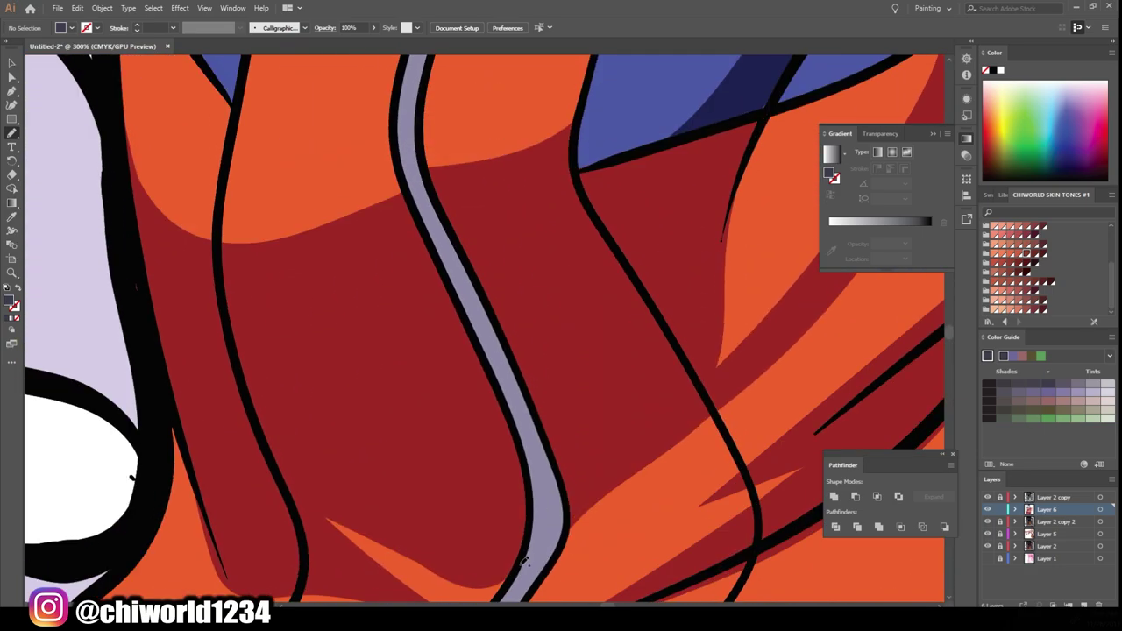
drag(566, 480, 517, 579)
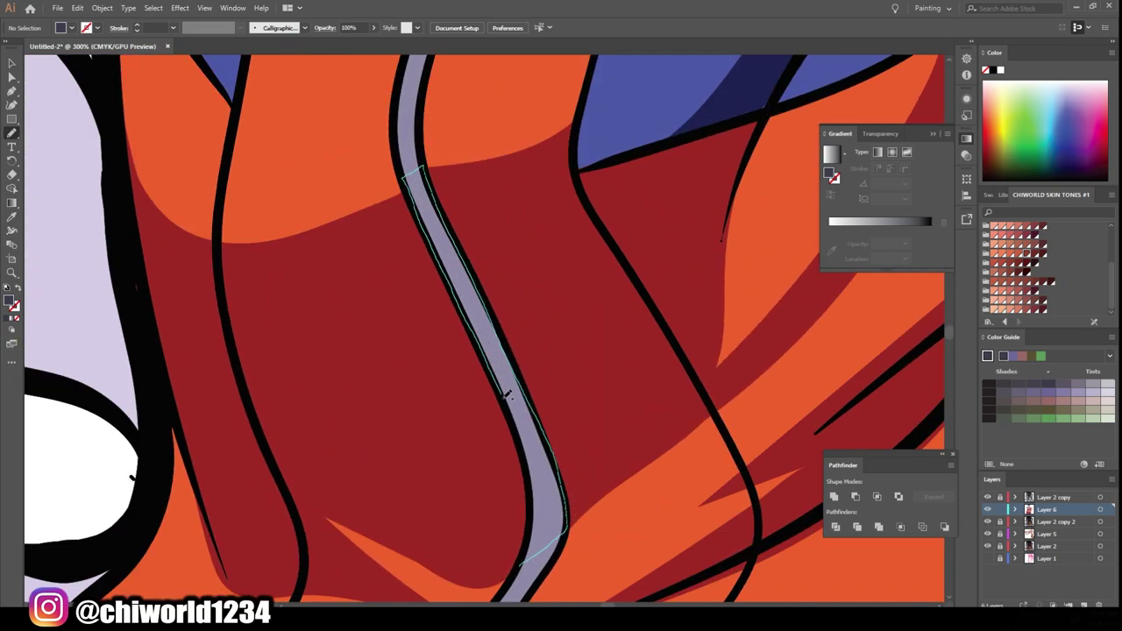
key(ctrl+minus)
key(ctrl+minus)
key(ctrl+minus)
key(ctrl+minus)
key(ctrl+minus)
key(ctrl+minus)
Sample the headband plate's light grey and darken it to make the shadow fill.
scroll(603, 598, up, 1)
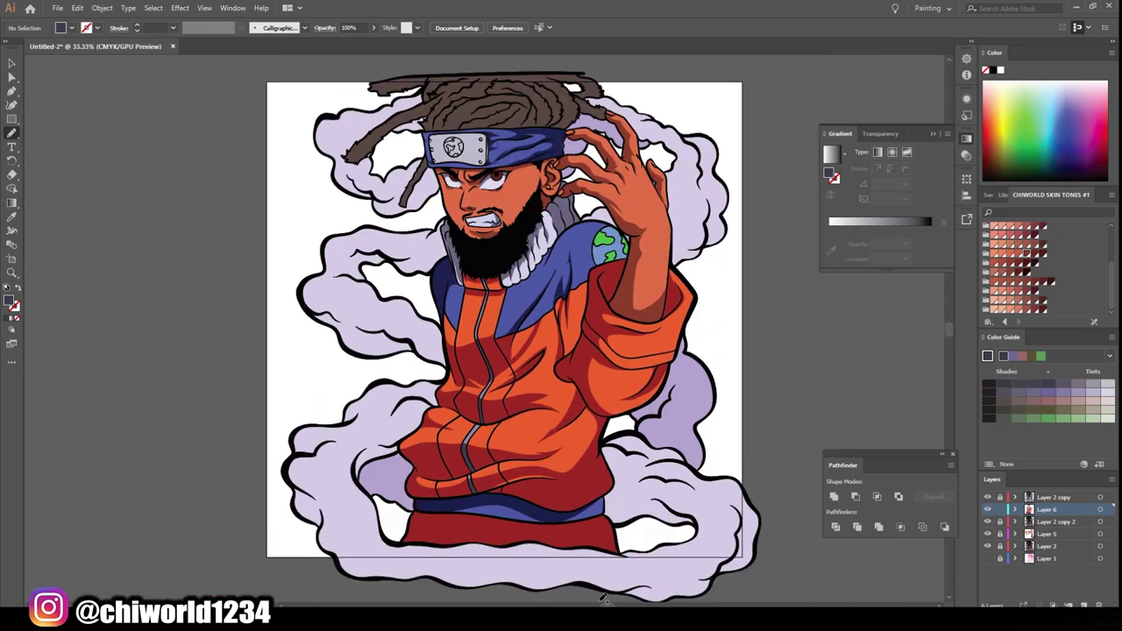
scroll(603, 598, down, 1)
scroll(514, 250, up, 4)
scroll(514, 250, up, 2)
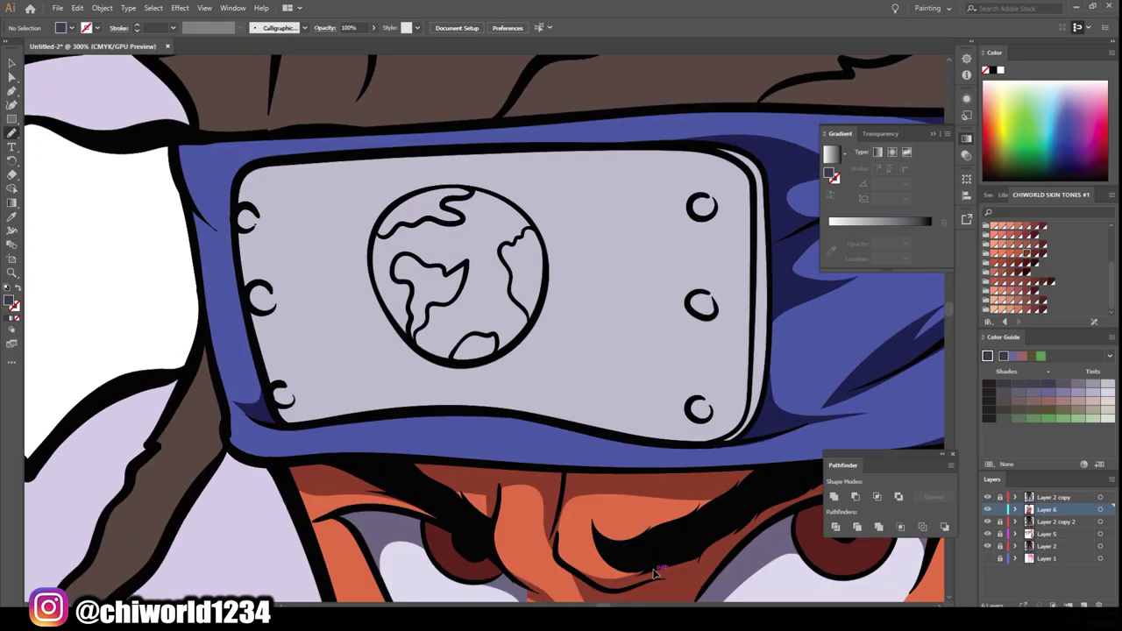
scroll(513, 251, up, 2)
key(i)
click(933, 433)
double_click(9, 298)
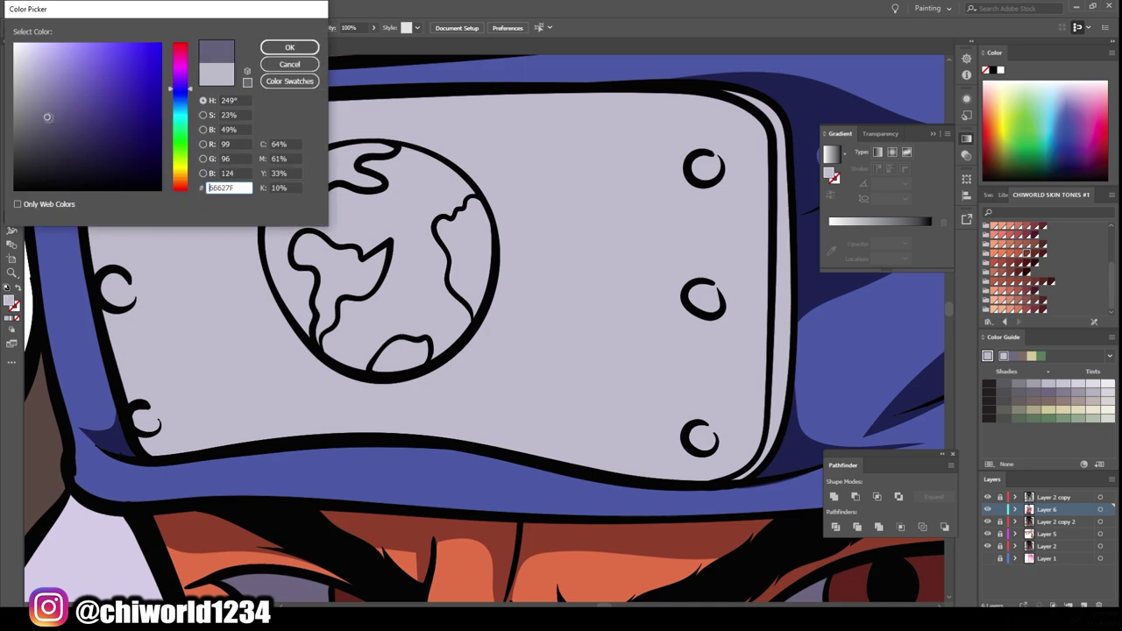
key(Return)
Pencil dark grey shadows across the plate's bottom edge, beside the globe and its left side.
key(n)
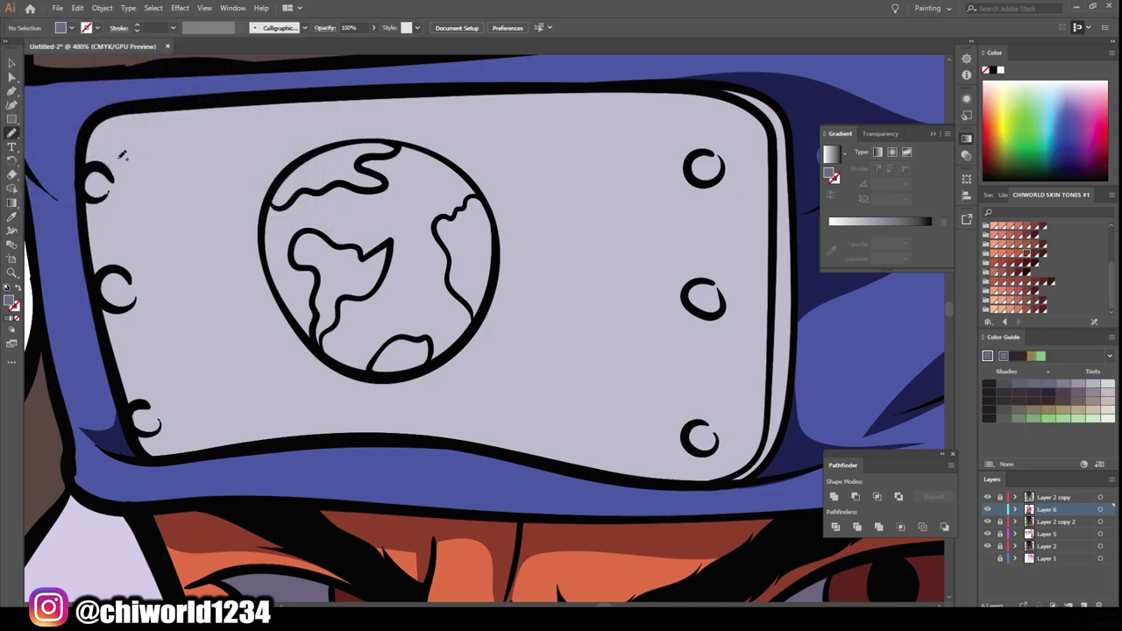
drag(350, 285, 405, 355)
drag(586, 523, 731, 511)
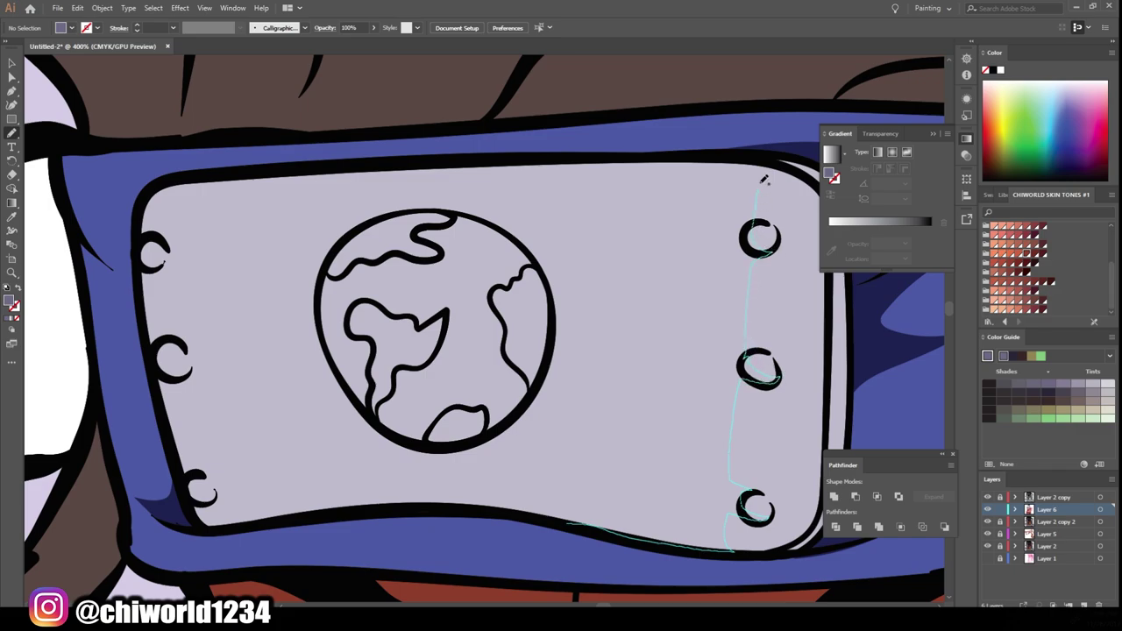
drag(542, 208, 454, 222)
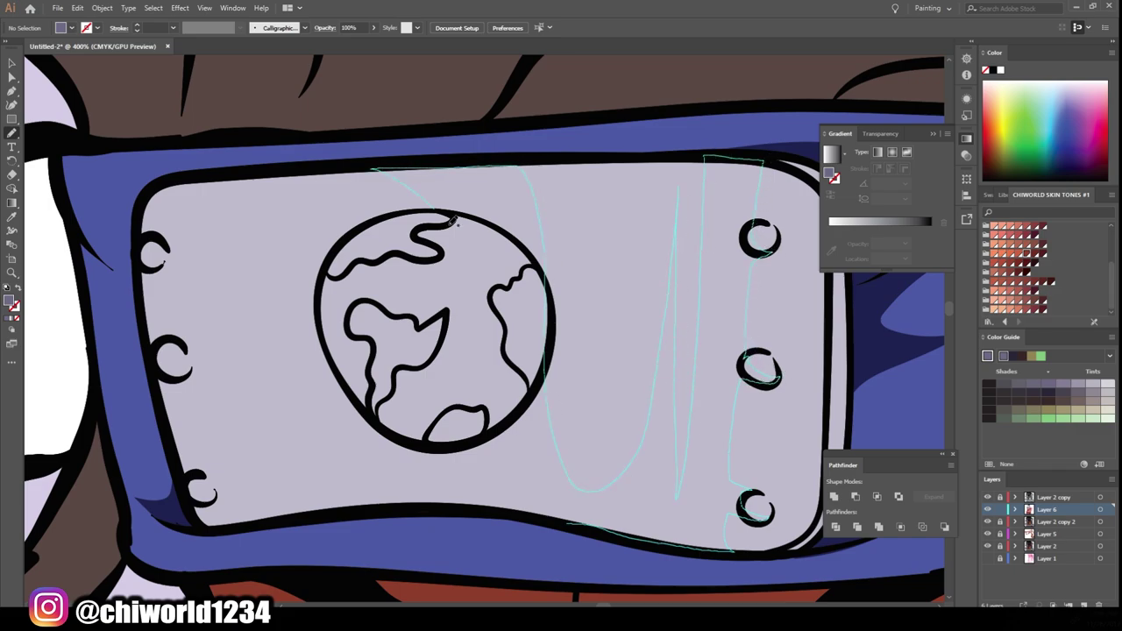
drag(462, 435, 484, 506)
drag(554, 285, 548, 254)
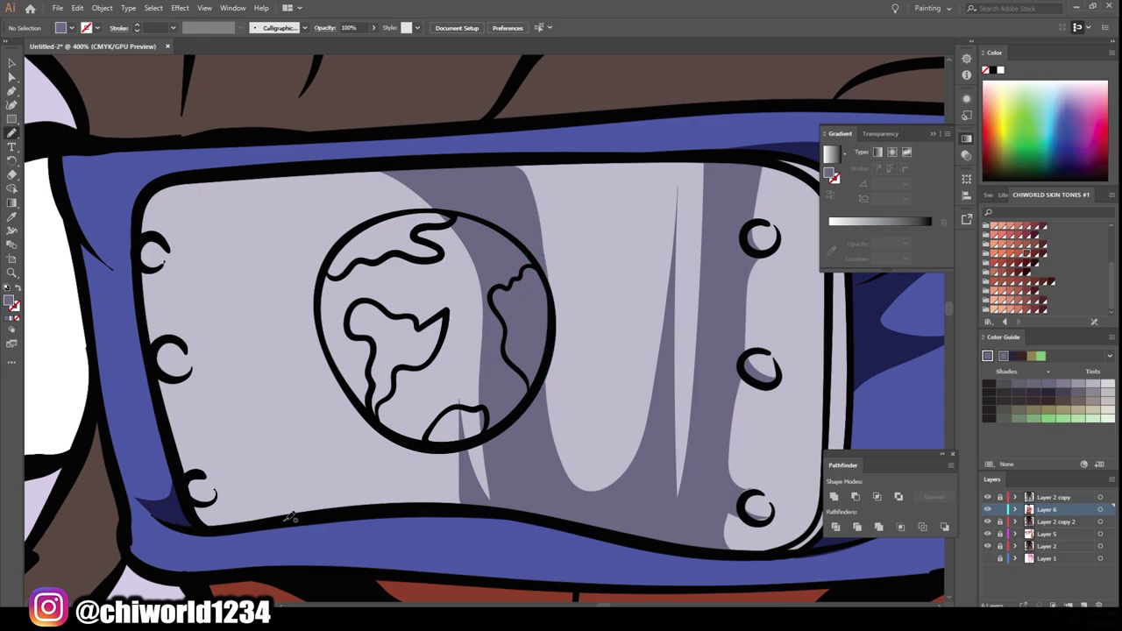
drag(316, 174, 243, 177)
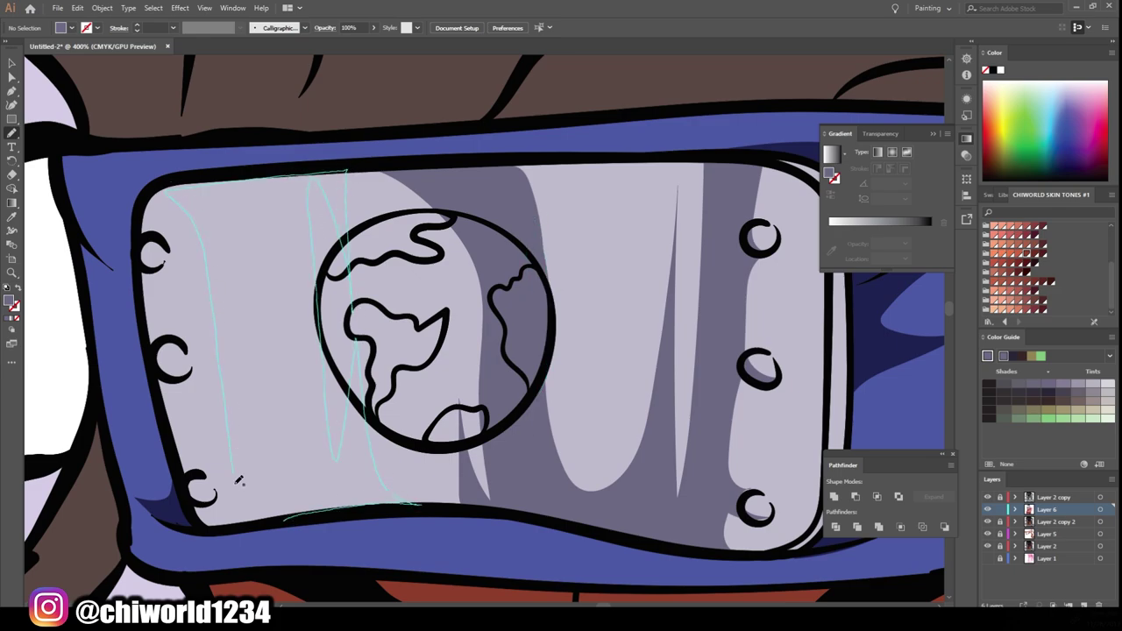
drag(237, 480, 220, 221)
Add a dark grey shadow at the plate's lower-left corner and along its left edge.
scroll(416, 541, down, 5)
scroll(404, 517, up, 4)
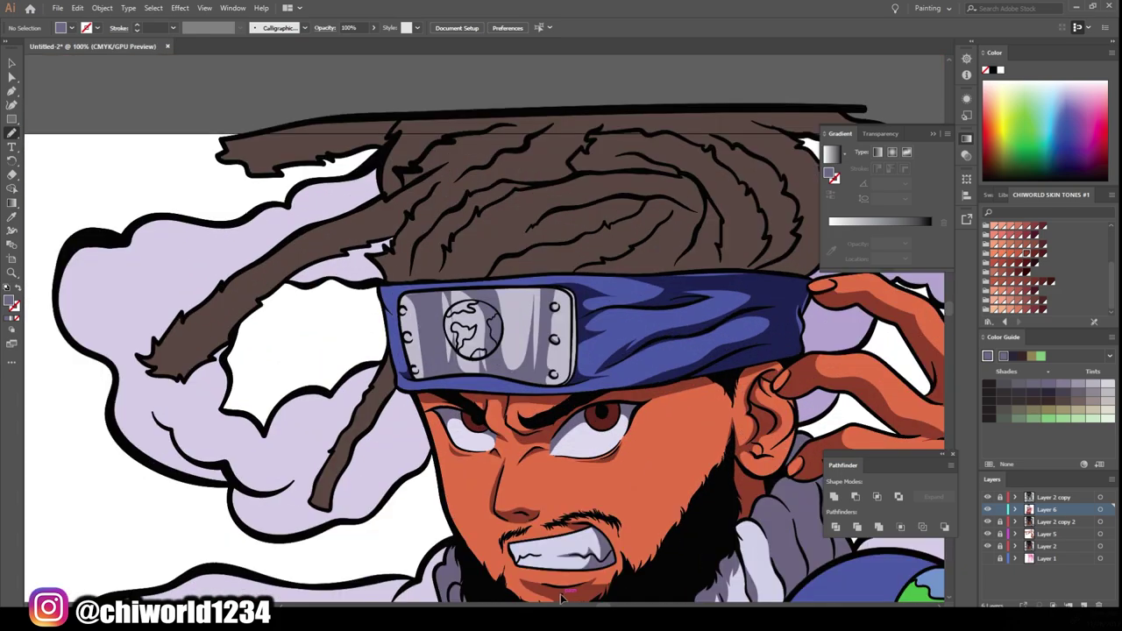
scroll(394, 500, up, 4)
drag(351, 564, 393, 496)
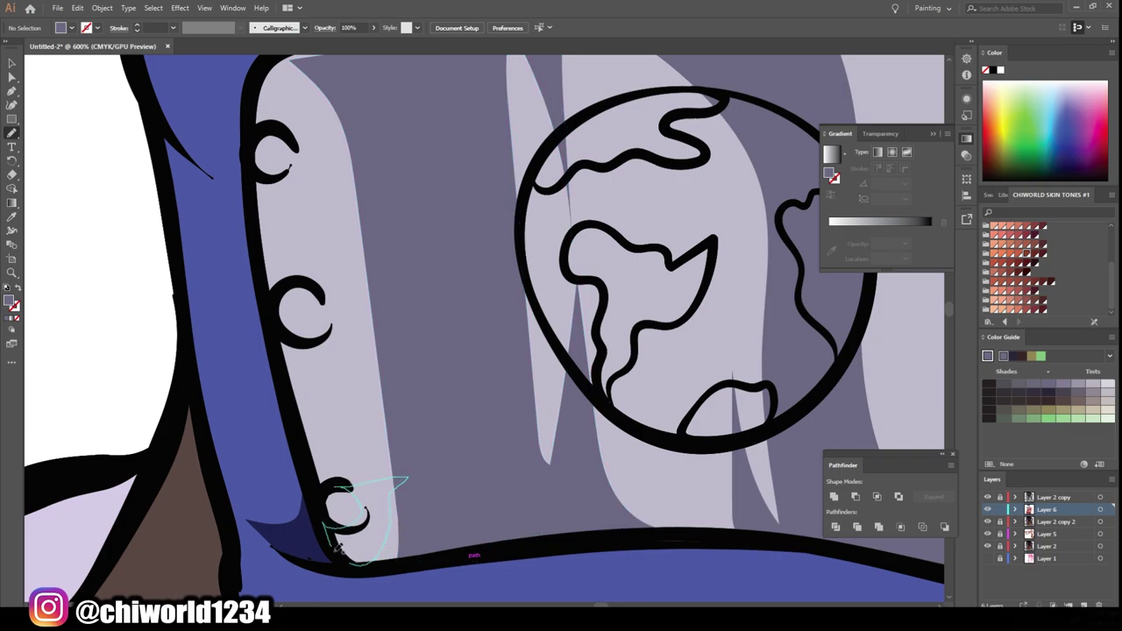
mouse_move(338, 548)
mouse_down()
mouse_move(348, 561)
mouse_move(379, 276)
mouse_up()
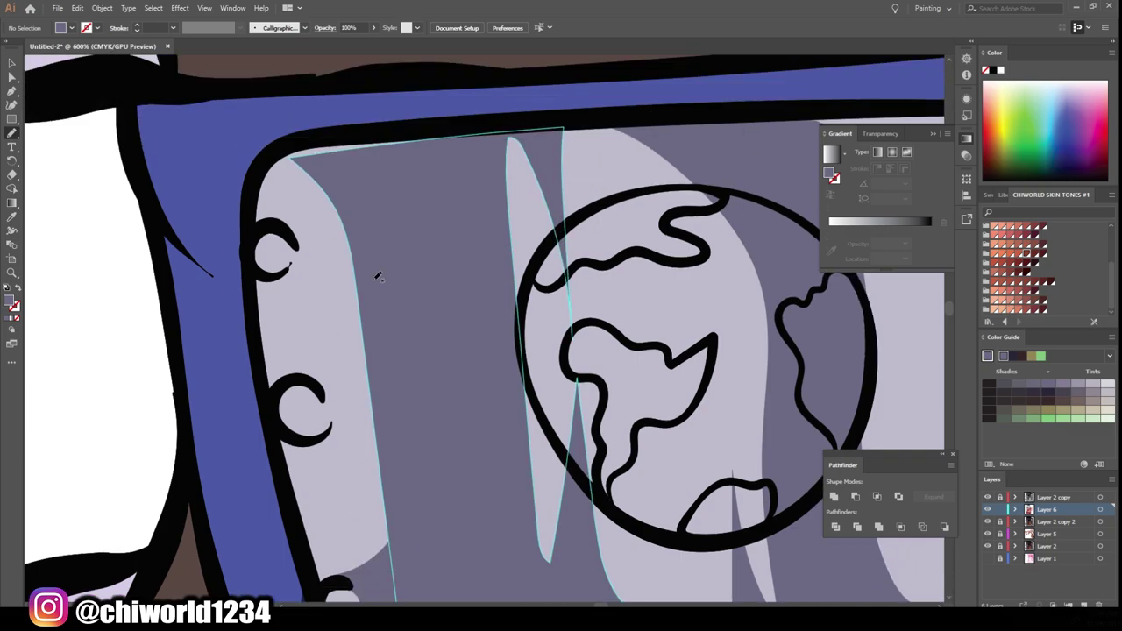
drag(262, 180, 261, 186)
scroll(689, 541, down, 5)
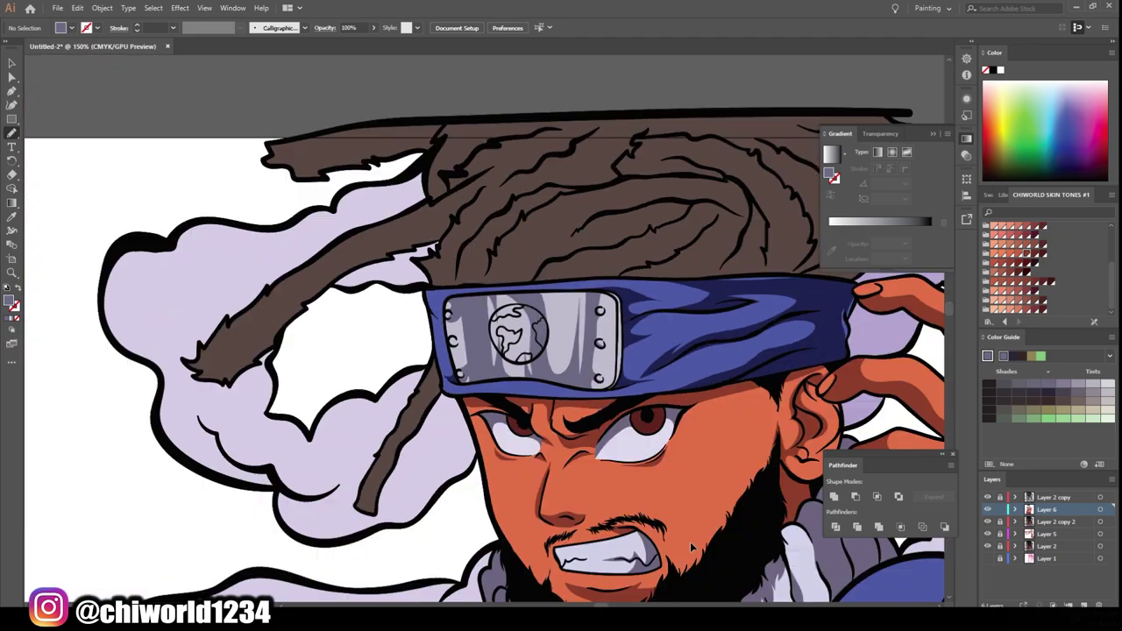
scroll(657, 526, down, 4)
scroll(613, 491, up, 2)
scroll(544, 350, down, 1)
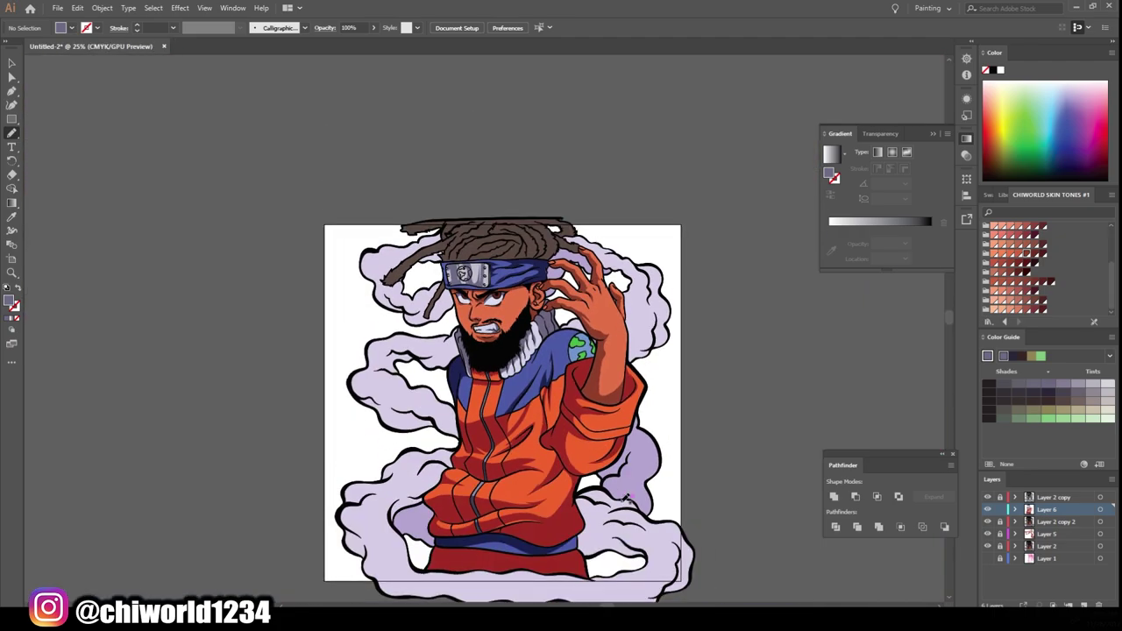
scroll(491, 289, up, 2)
scroll(412, 390, up, 2)
scroll(58, 257, down, 1)
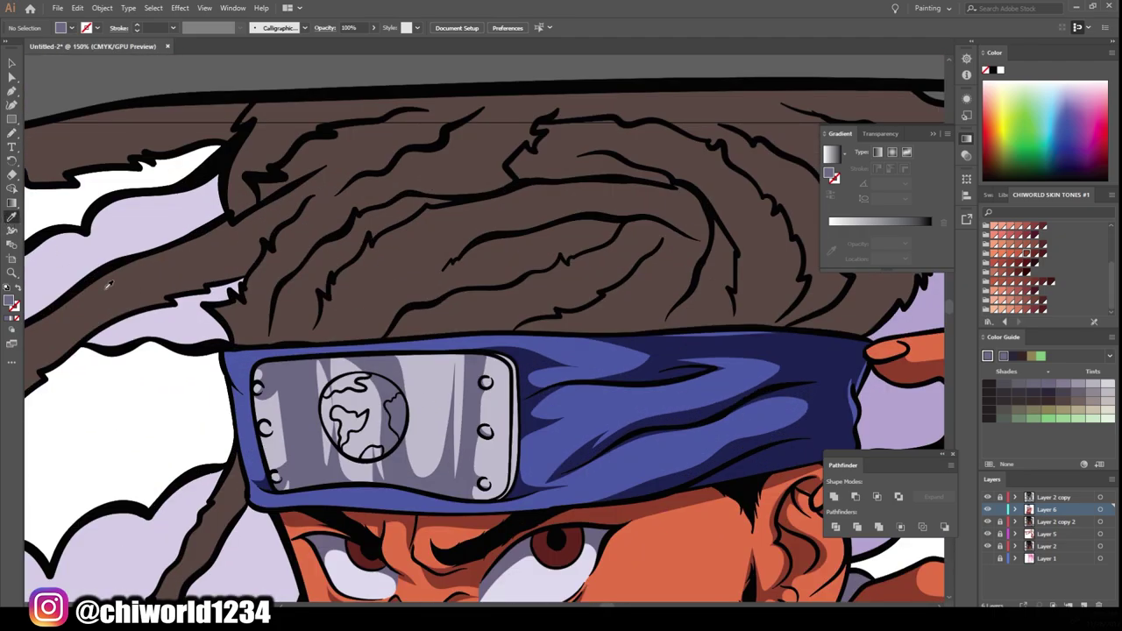
scroll(526, 395, up, 3)
Sample the iris red, darken it, and draw a deep red shadow along the iris edge and pupil.
click(702, 355)
double_click(11, 300)
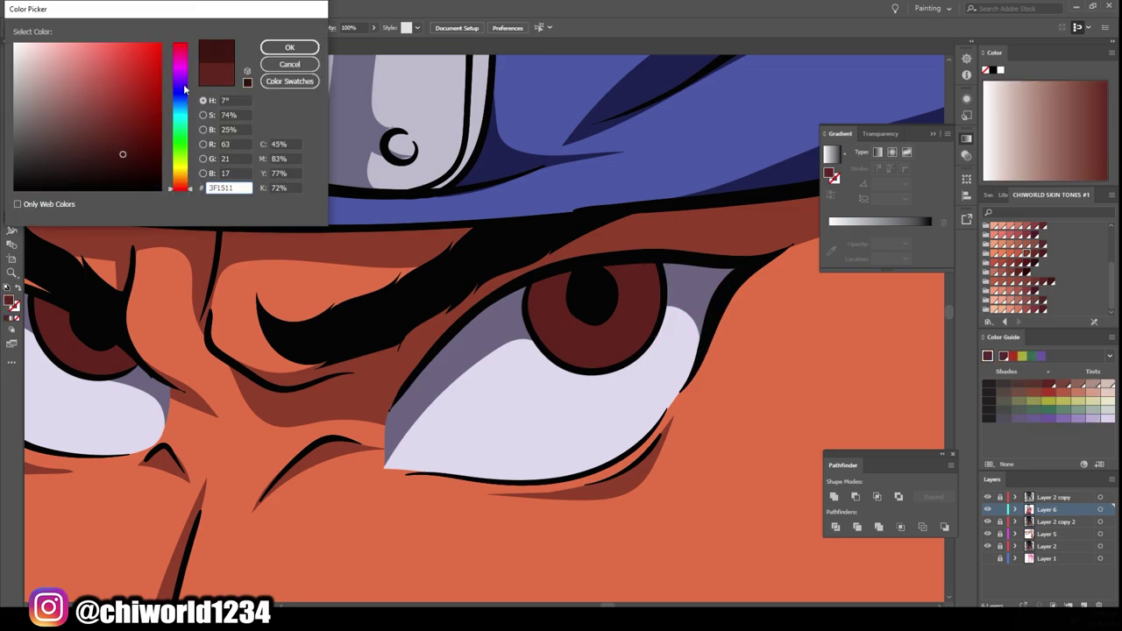
click(289, 46)
scroll(613, 333, up, 3)
mouse_move(331, 246)
mouse_down()
mouse_move(298, 366)
mouse_move(374, 251)
mouse_up()
scroll(281, 408, down, 5)
scroll(281, 409, up, 5)
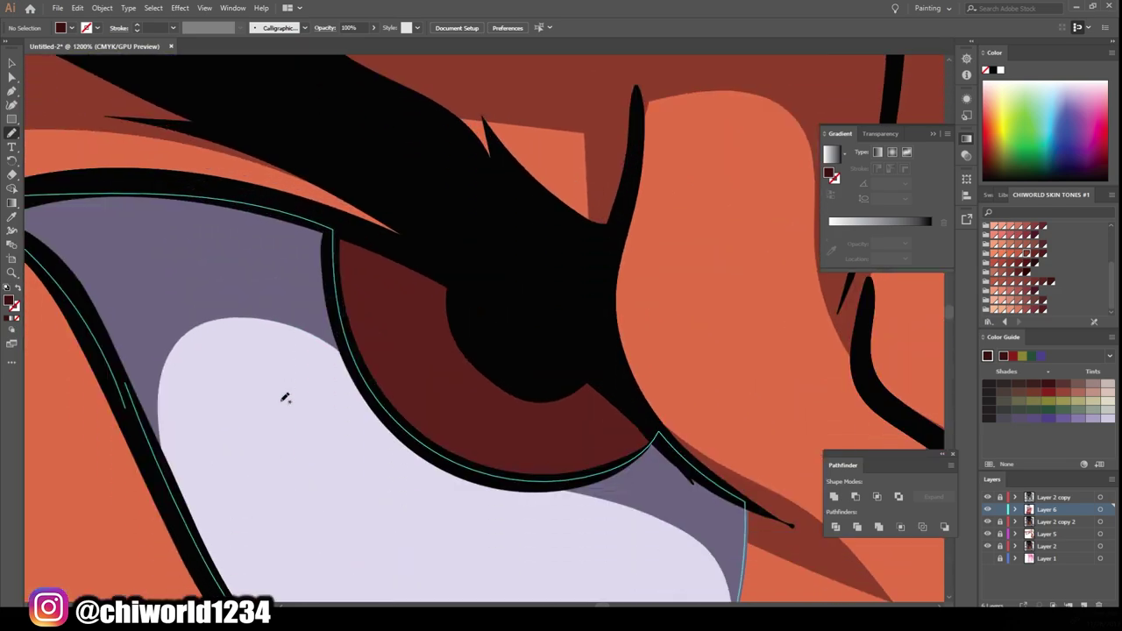
mouse_move(649, 450)
mouse_down()
mouse_move(464, 333)
mouse_move(355, 244)
mouse_up()
scroll(368, 250, down, 8)
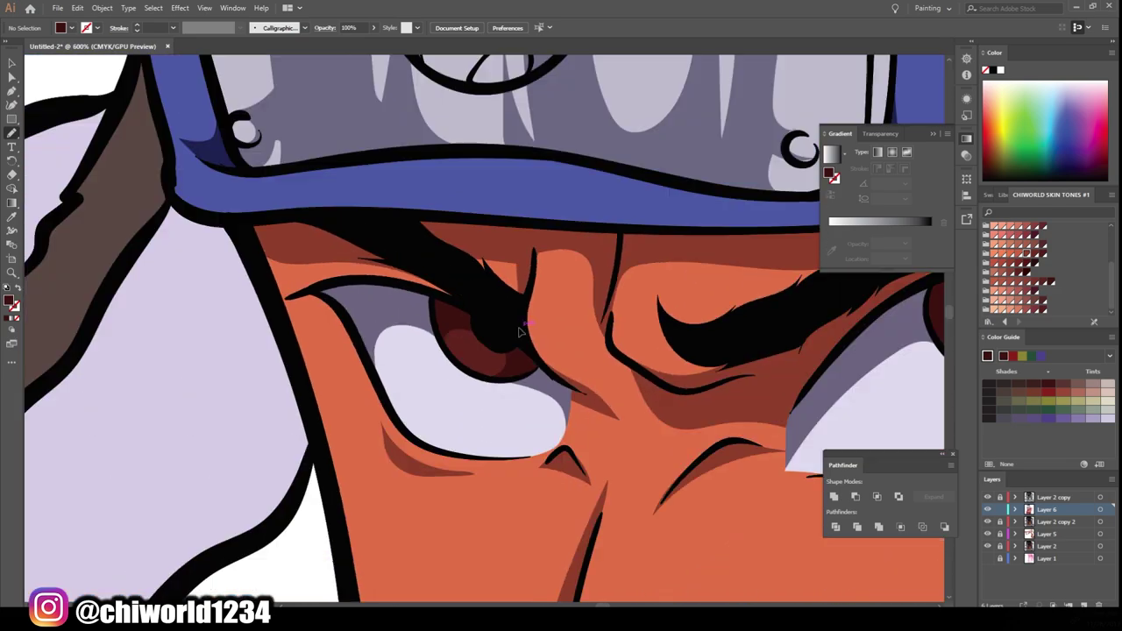
scroll(527, 322, up, 2)
Sample the brown hair colour and darken it for the hair shadow fill.
key(i)
click(567, 329)
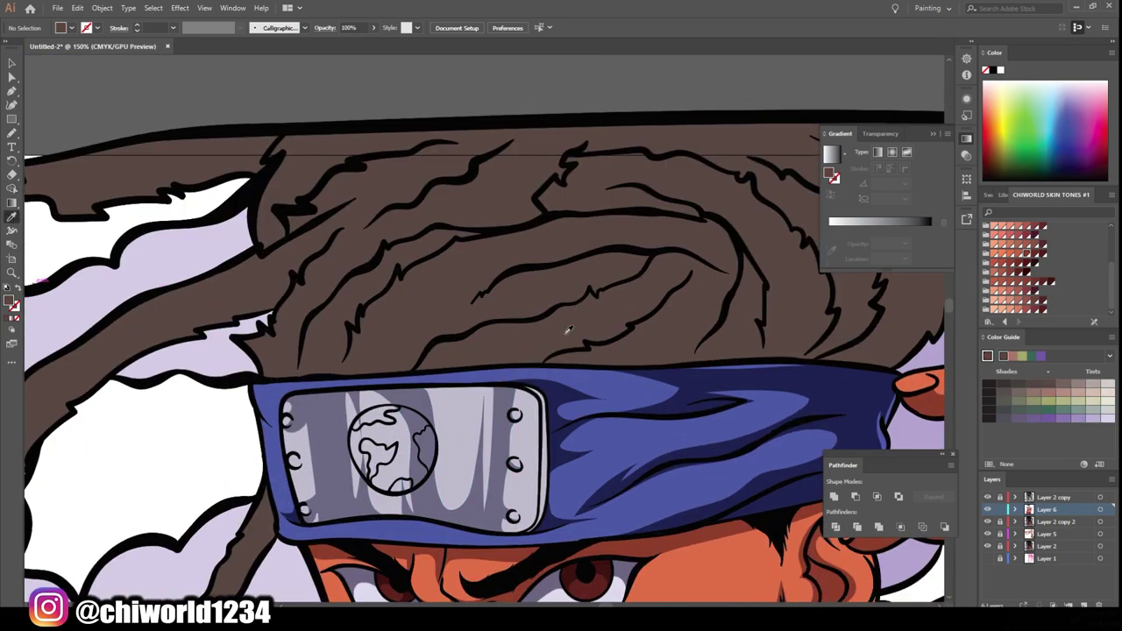
double_click(10, 301)
drag(56, 150, 67, 159)
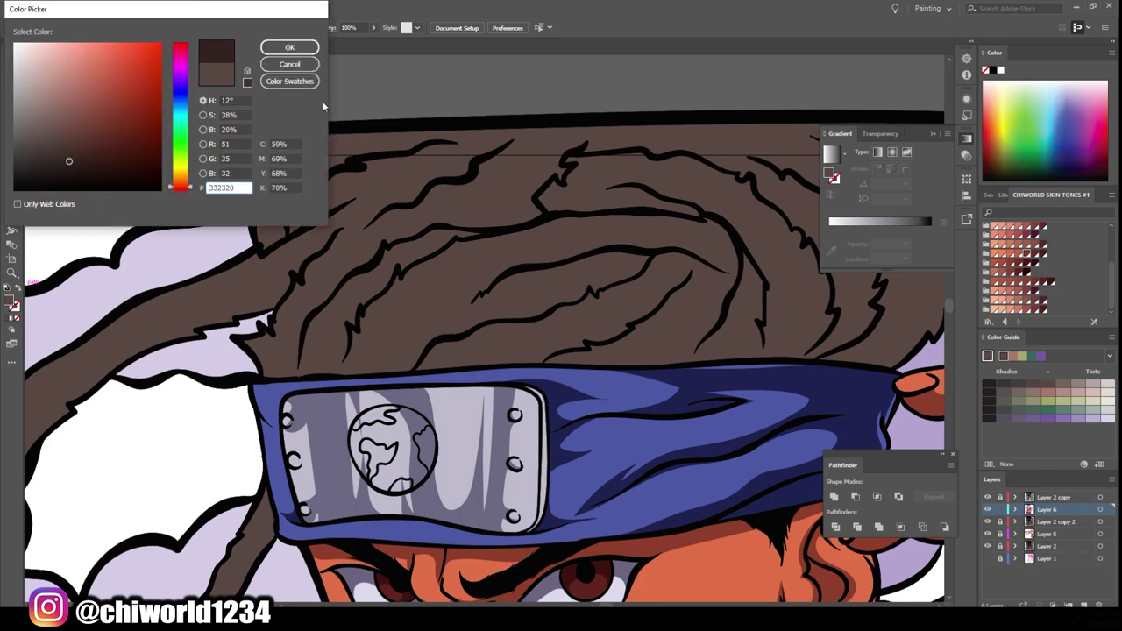
click(289, 47)
Draw a dark brown hair shadow along the headband's top edge, stretching across the hair.
scroll(351, 420, up, 2)
mouse_move(206, 450)
mouse_down()
mouse_move(689, 429)
mouse_move(614, 422)
mouse_move(522, 351)
mouse_move(597, 295)
mouse_up()
mouse_move(682, 283)
mouse_down()
mouse_move(741, 363)
mouse_move(626, 251)
mouse_move(360, 338)
mouse_move(238, 435)
mouse_up()
scroll(245, 438, down, 5)
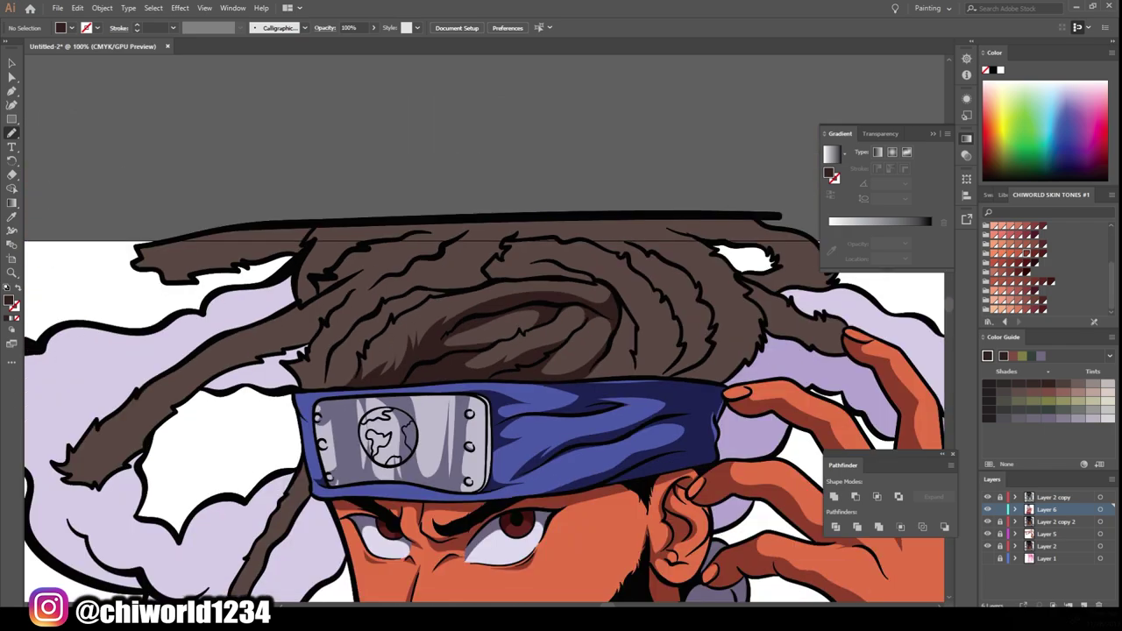
scroll(254, 473, up, 3)
scroll(257, 495, up, 3)
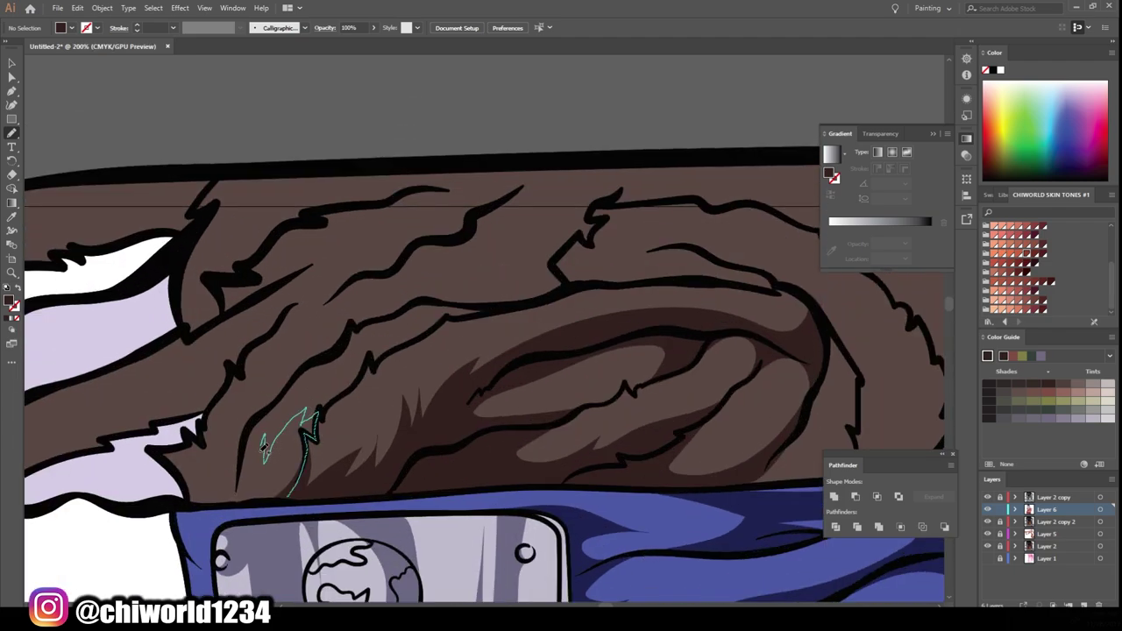
Add more dark brown shadow shapes in the hair, including one on the right reaching the headband.
mouse_move(264, 445)
mouse_down()
mouse_move(270, 374)
mouse_move(188, 492)
mouse_up()
scroll(473, 377, up, 2)
mouse_move(487, 379)
mouse_down()
mouse_move(484, 282)
mouse_move(526, 368)
mouse_up()
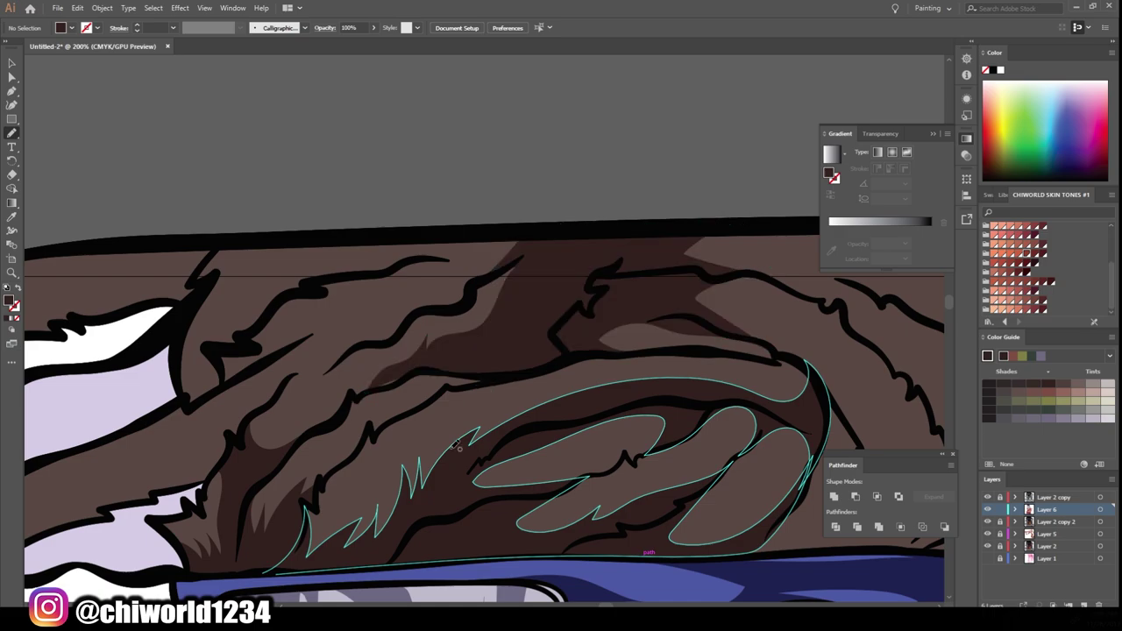
scroll(439, 356, down, 5)
scroll(465, 491, up, 3)
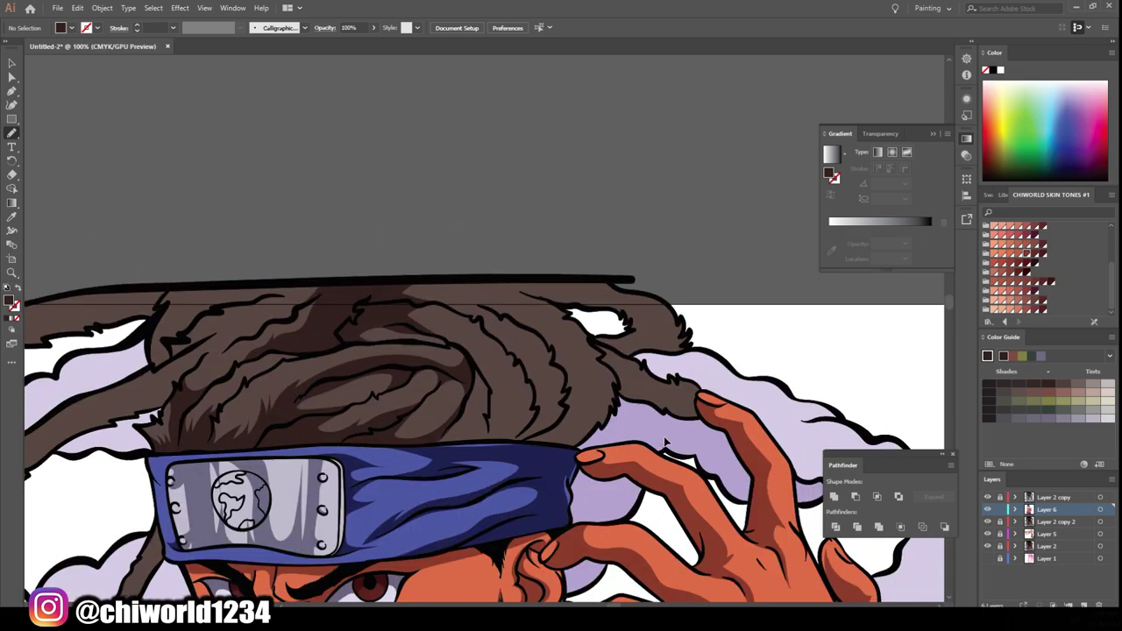
scroll(464, 491, up, 2)
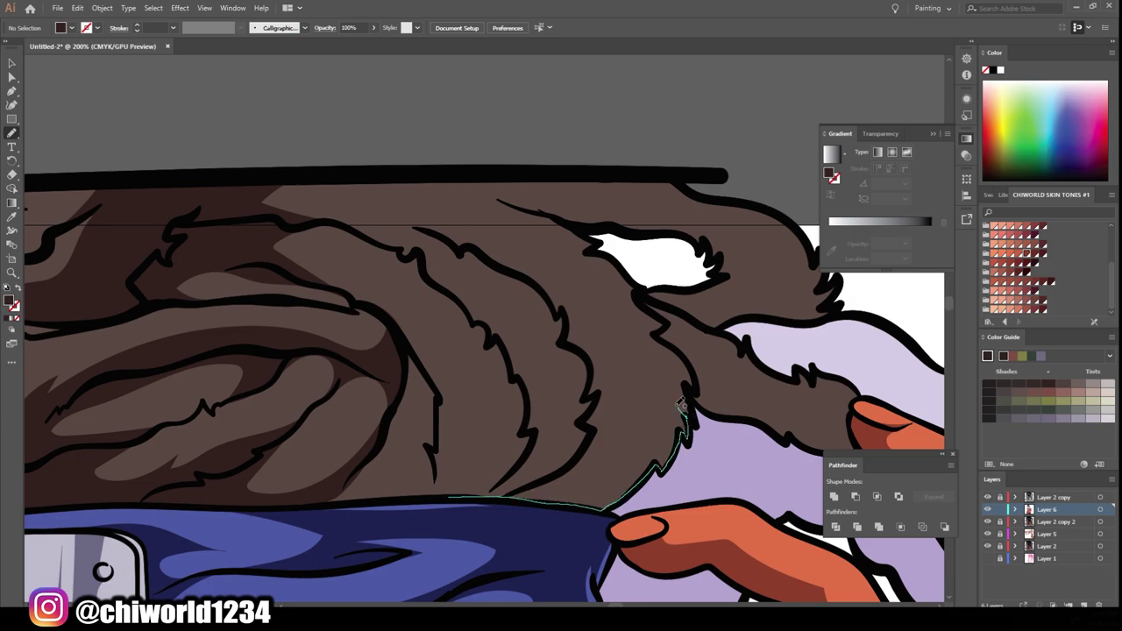
drag(681, 405, 532, 395)
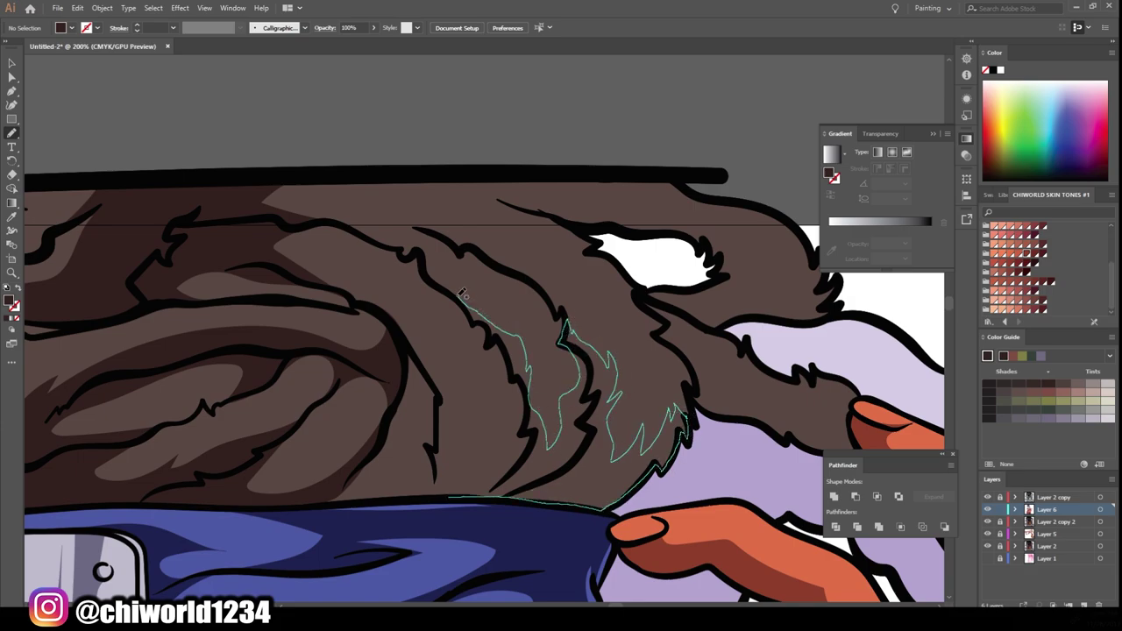
mouse_move(462, 293)
mouse_down()
mouse_move(500, 398)
mouse_move(443, 368)
mouse_move(368, 499)
mouse_up()
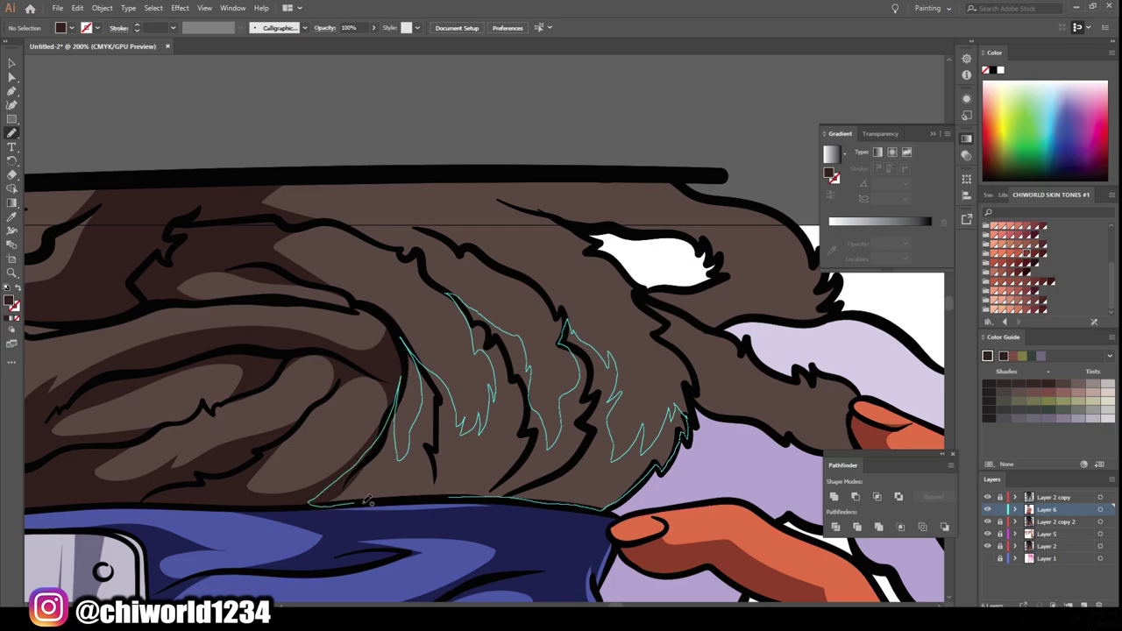
scroll(368, 500, down, 4)
scroll(263, 350, up, 3)
Finish dark brown shadow shapes along the top of the hair.
mouse_move(198, 324)
mouse_down()
mouse_move(326, 373)
mouse_move(331, 332)
mouse_up()
mouse_move(419, 331)
mouse_down()
mouse_move(456, 298)
mouse_move(187, 267)
mouse_move(198, 325)
mouse_up()
scroll(554, 501, down, 3)
scroll(614, 530, left, 2)
scroll(596, 364, up, 4)
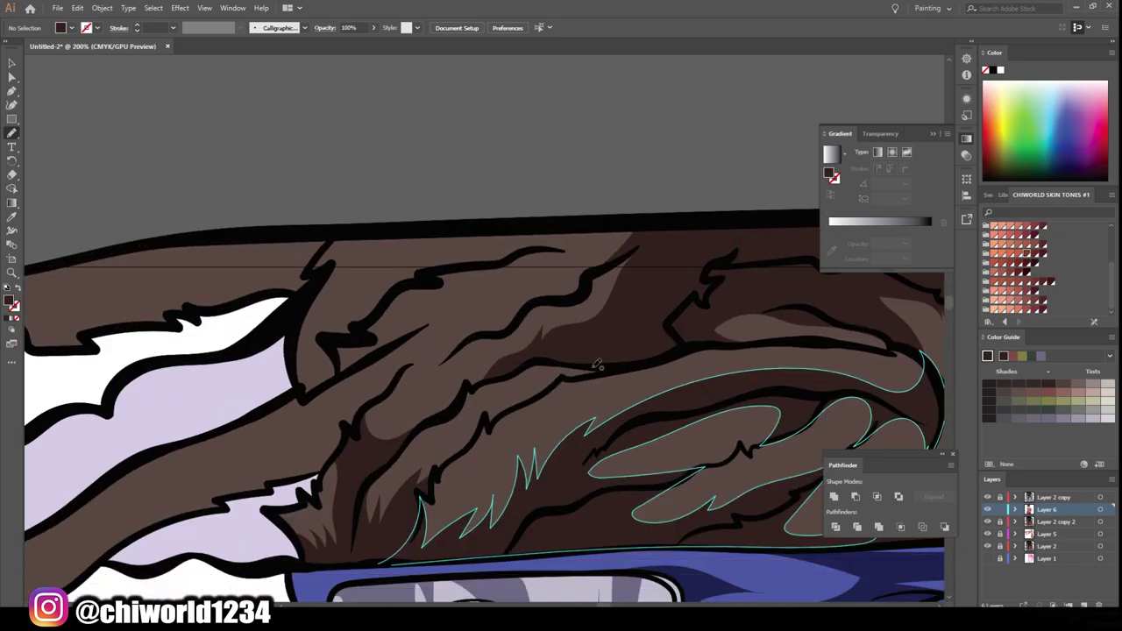
drag(506, 401, 512, 382)
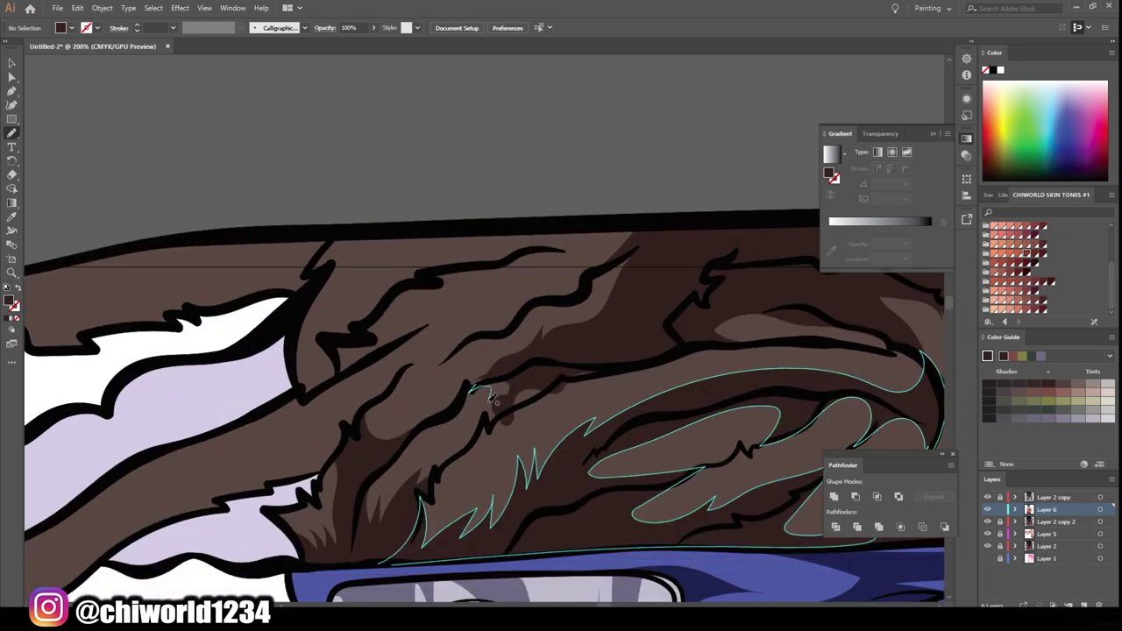
mouse_move(501, 439)
mouse_down()
mouse_move(624, 365)
mouse_move(482, 378)
mouse_move(646, 243)
mouse_move(388, 230)
mouse_move(325, 379)
mouse_up()
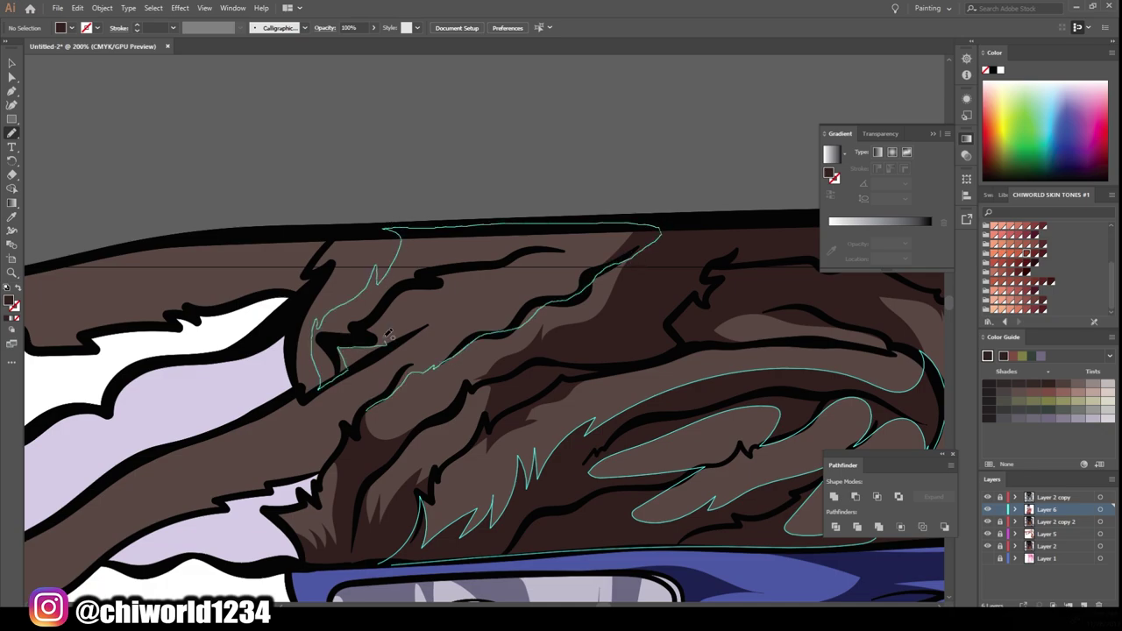
drag(388, 335, 464, 343)
scroll(586, 579, down, 4)
Draw a dark brown shadow shape down the long left hair strand.
scroll(585, 578, up, 1)
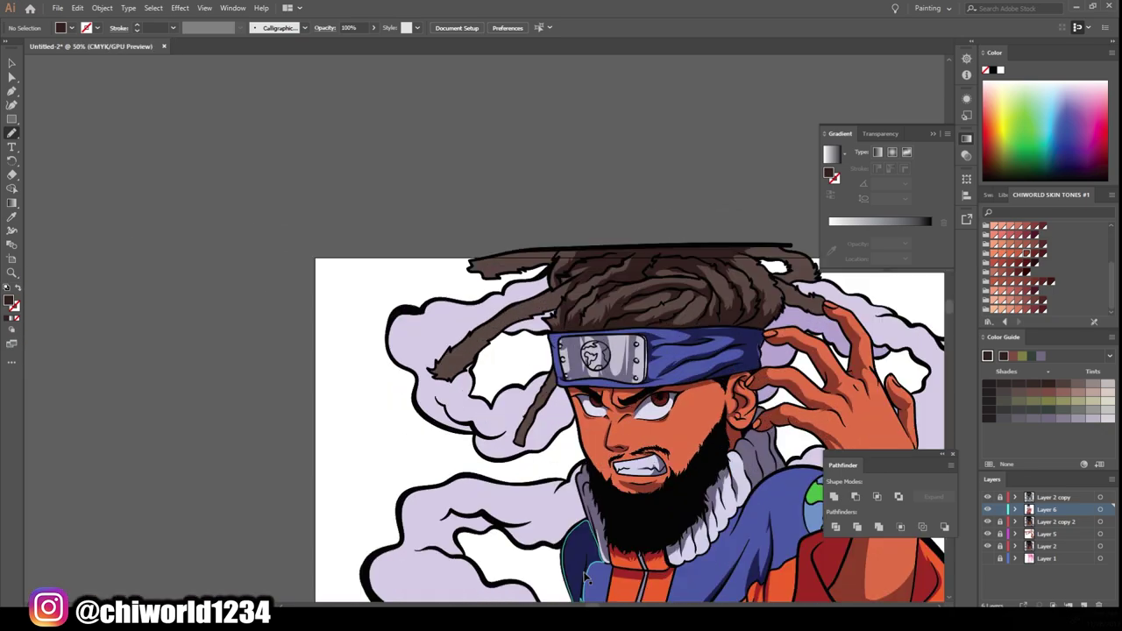
scroll(532, 321, up, 4)
scroll(531, 321, up, 1)
mouse_move(714, 171)
mouse_down()
mouse_move(377, 375)
mouse_move(210, 542)
mouse_up()
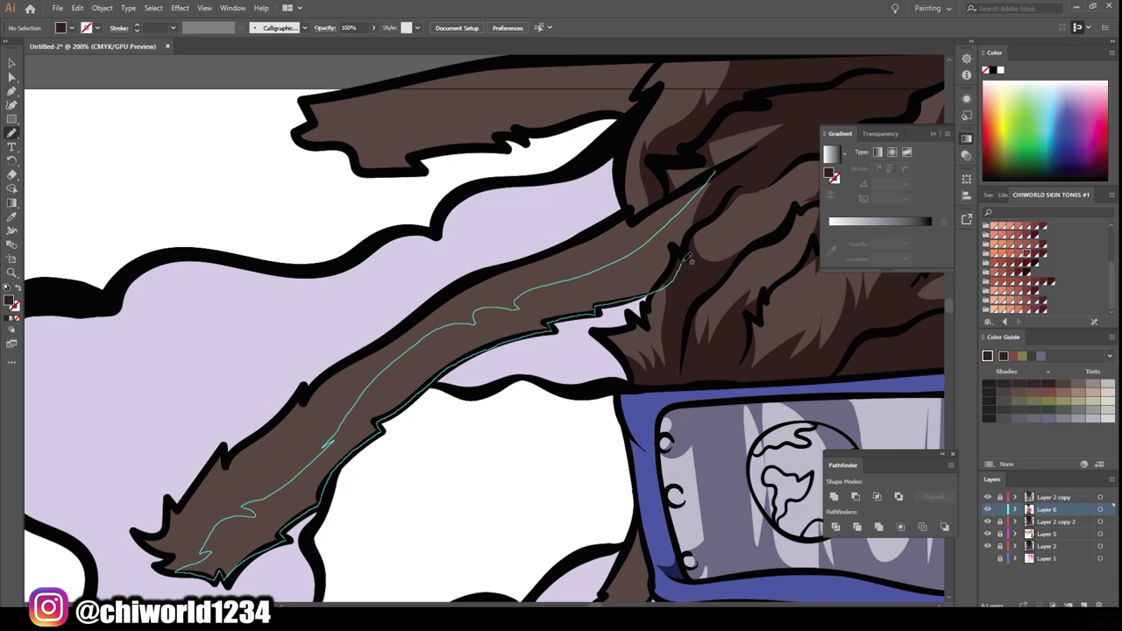
drag(688, 258, 715, 176)
scroll(701, 263, up, 2)
Shade the upper strand, the strand beside the fingers and the hair tuft edge.
mouse_move(714, 348)
mouse_down()
mouse_move(508, 392)
mouse_move(780, 273)
mouse_up()
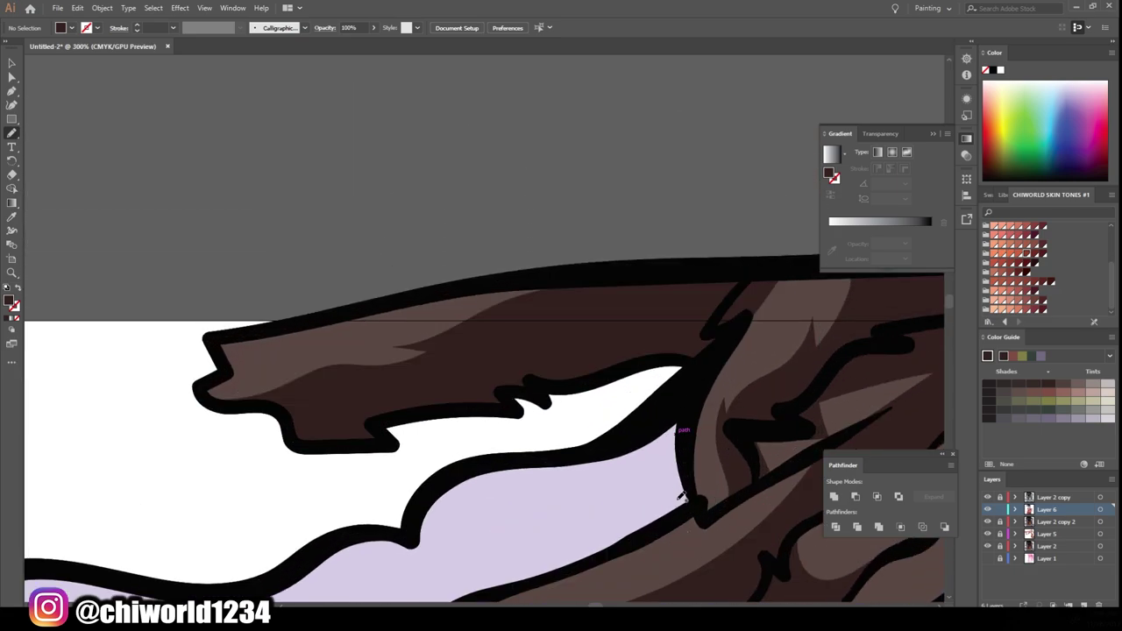
scroll(682, 499, down, 5)
scroll(684, 504, down, 2)
scroll(688, 507, up, 4)
scroll(691, 510, up, 3)
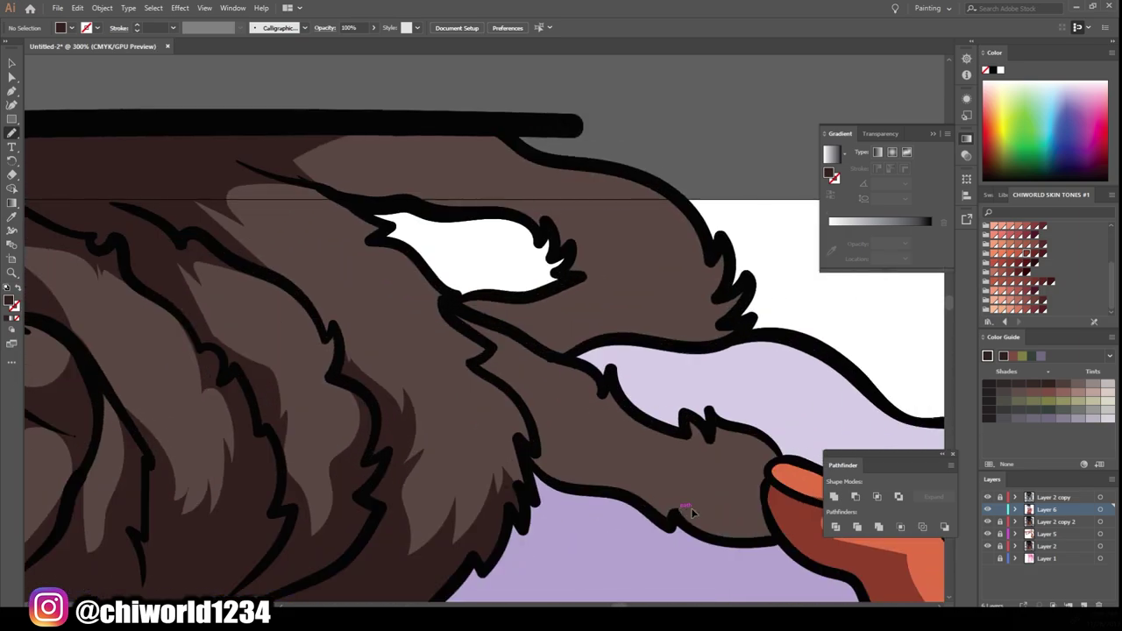
scroll(690, 510, down, 1)
scroll(690, 510, right, 1)
drag(455, 390, 603, 466)
drag(708, 480, 410, 307)
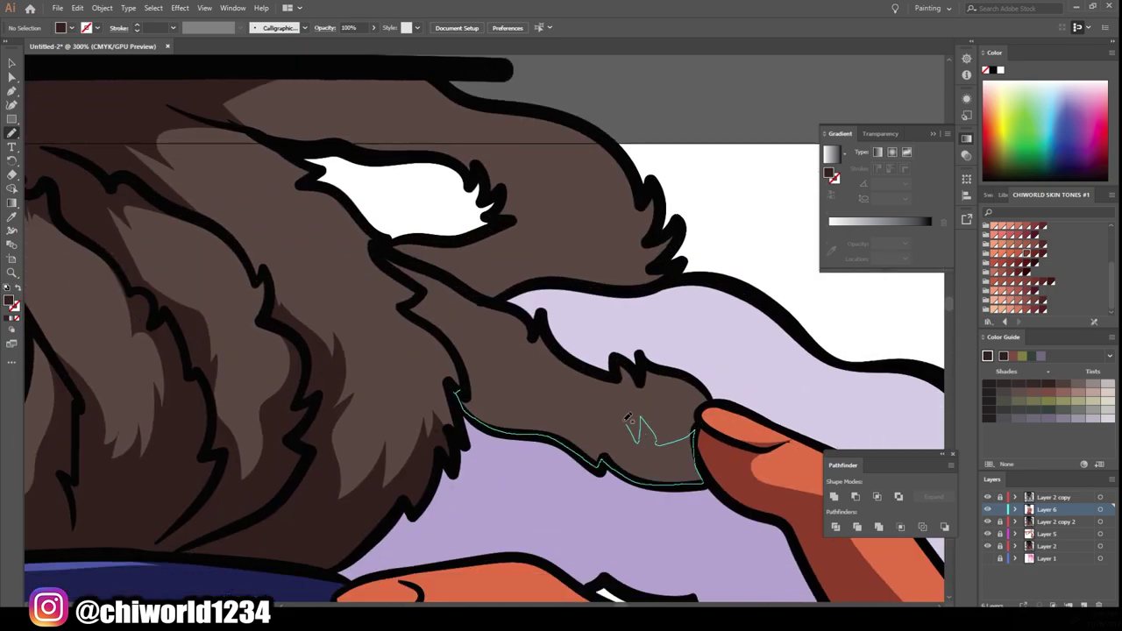
scroll(254, 281, up, 3)
drag(254, 281, 471, 336)
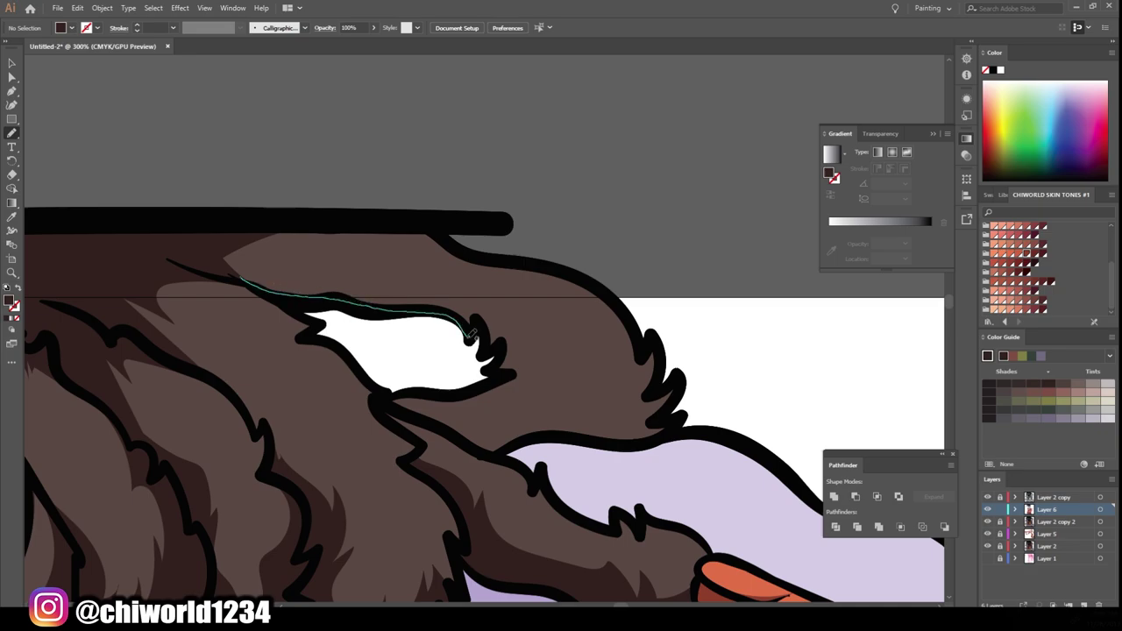
drag(398, 398, 378, 217)
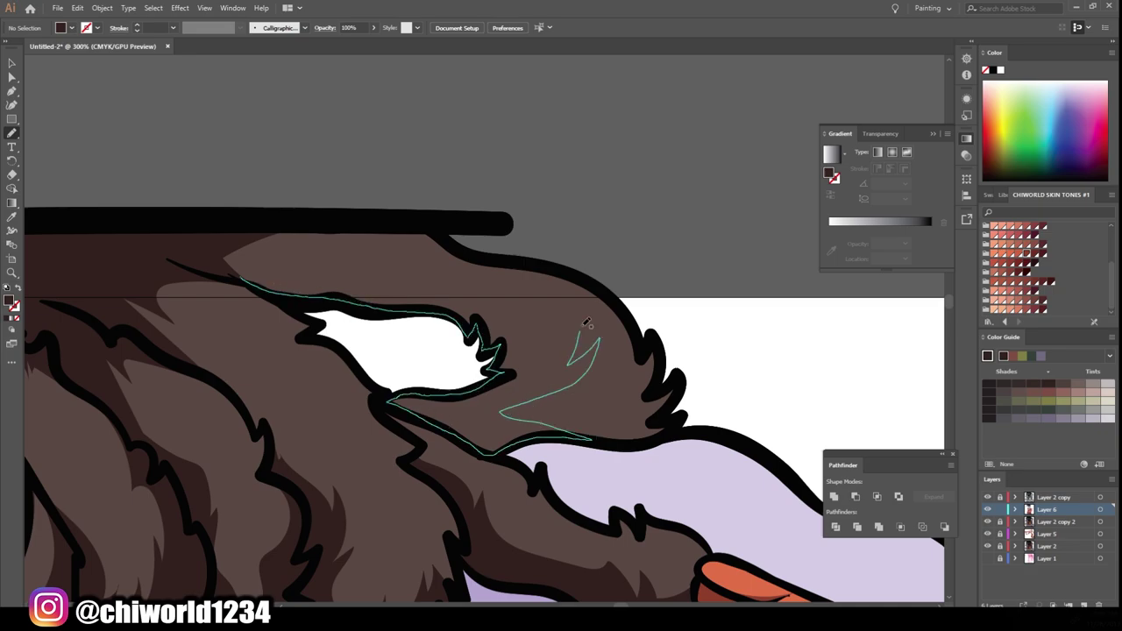
Zoom out to the full character and sample the smoke's lavender as the fill.
key(ctrl+minus)
key(ctrl+minus)
key(ctrl+minus)
key(ctrl+minus)
key(ctrl+minus)
key(ctrl+minus)
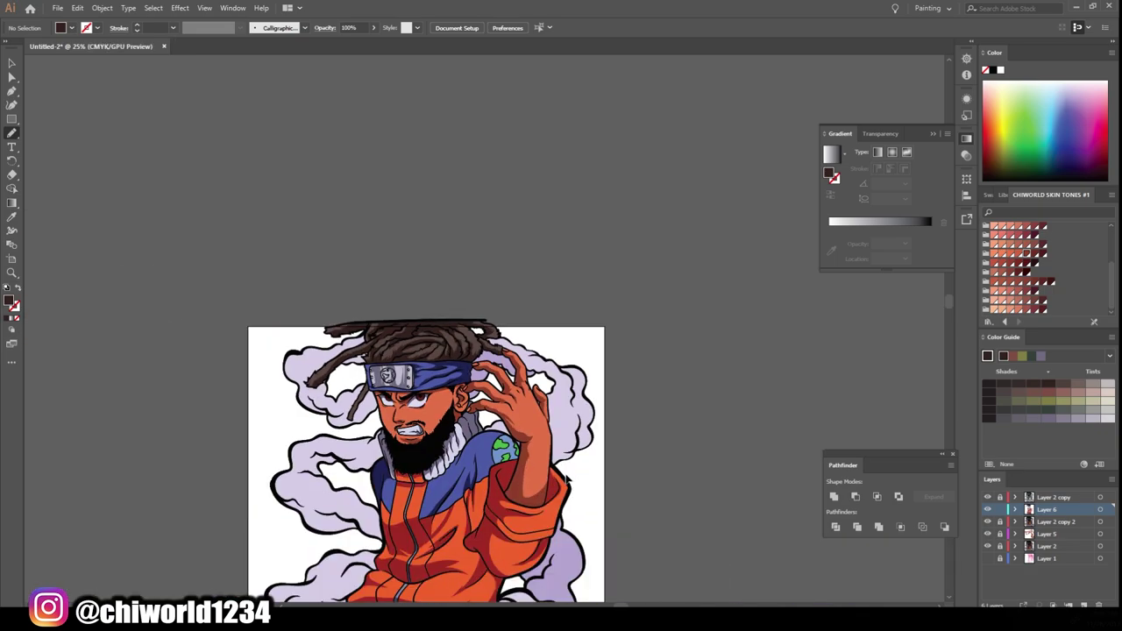
key(ctrl+minus)
key(ctrl+plus)
key(ctrl+plus)
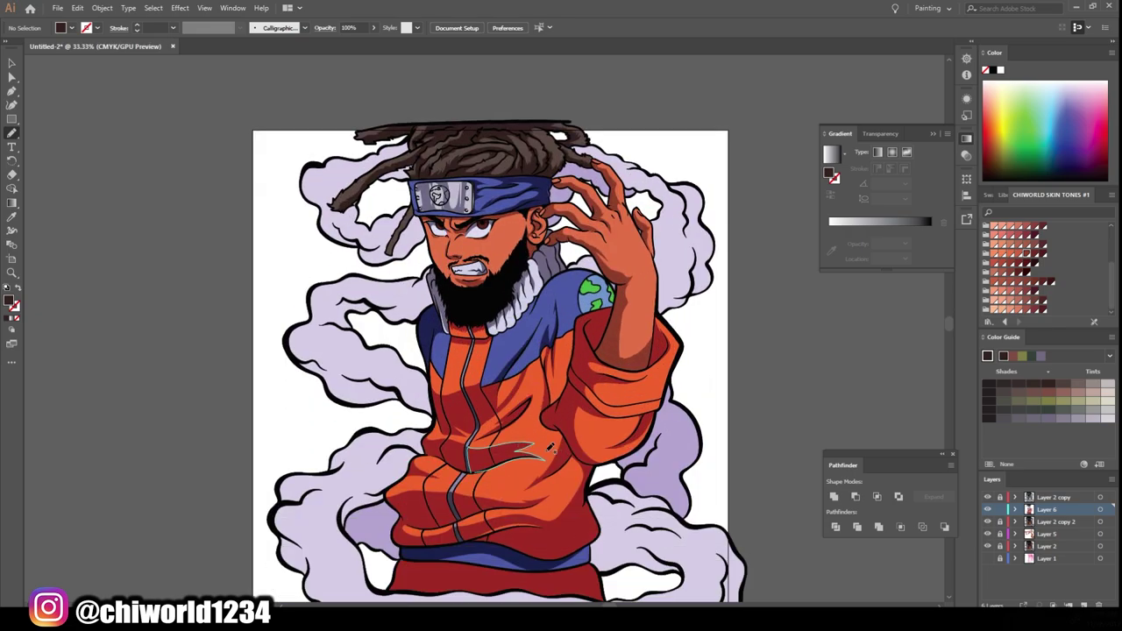
scroll(654, 423, down, 1)
key(i)
click(654, 423)
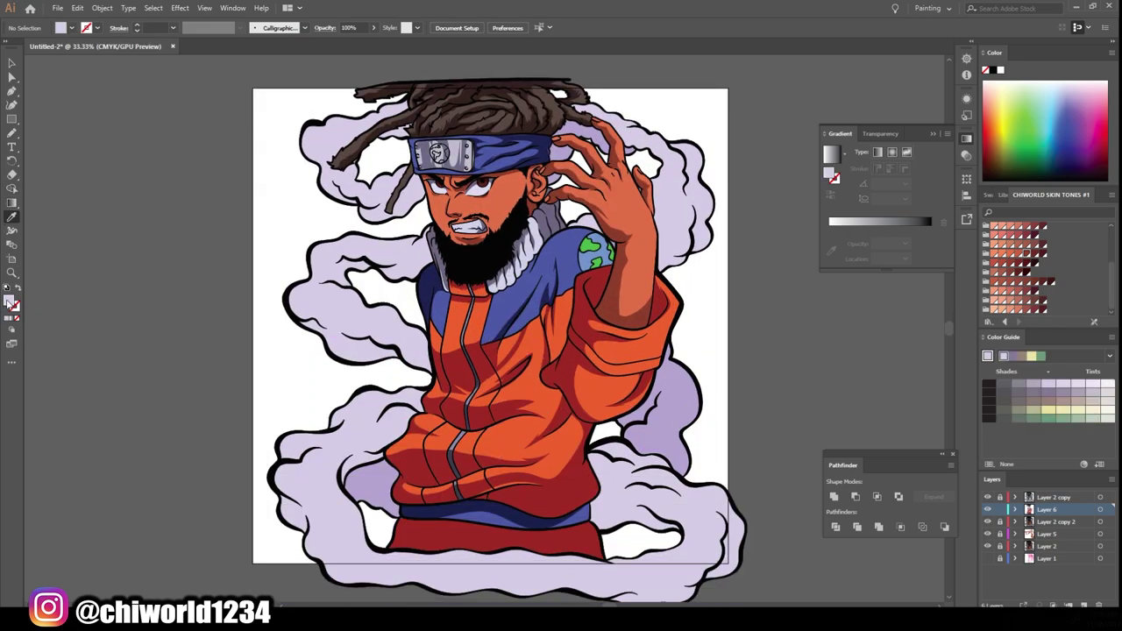
Pick a darker lavender and draw a shadow shape on the cloud near the jacket hem.
double_click(8, 302)
drag(44, 121, 51, 111)
click(295, 45)
key(n)
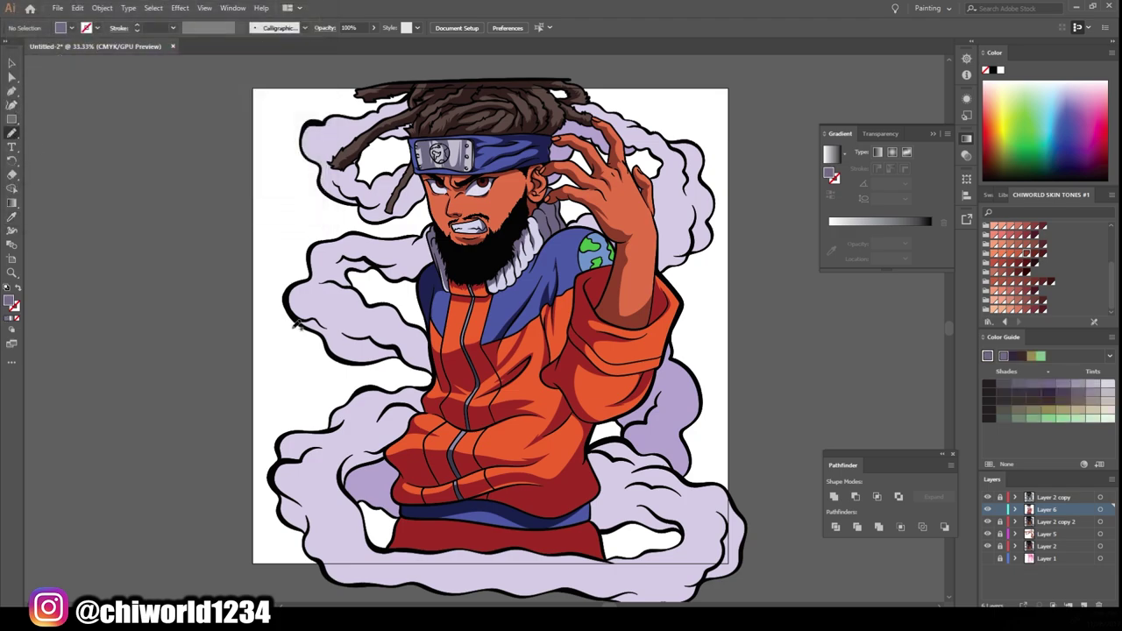
key(ctrl+plus)
key(ctrl+plus)
key(ctrl+plus)
key(ctrl+plus)
drag(386, 506, 495, 473)
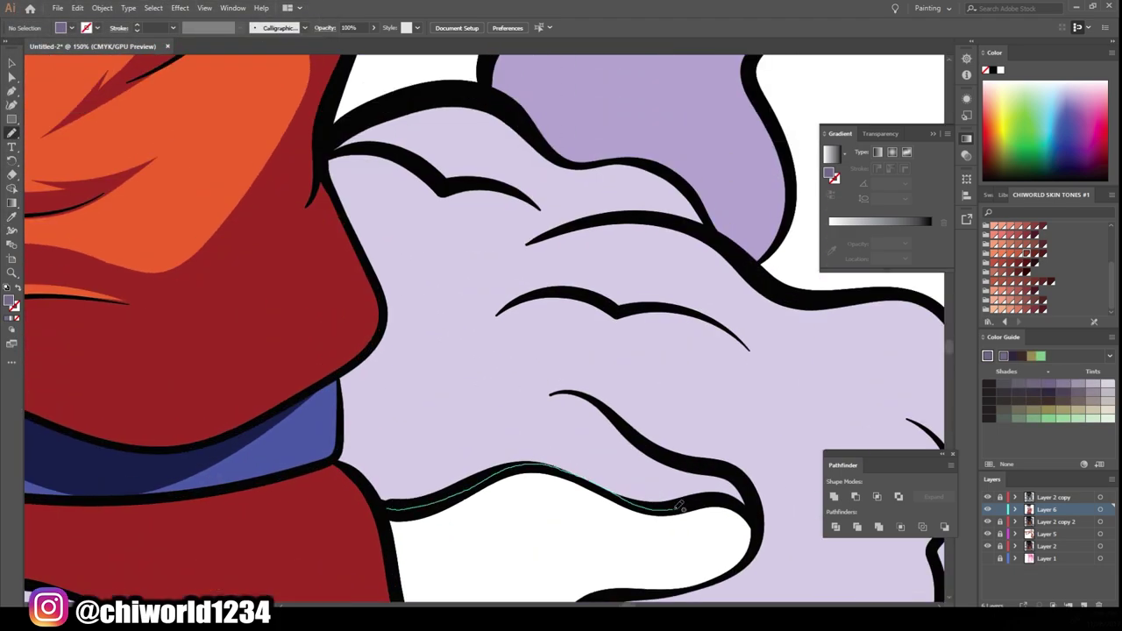
mouse_move(680, 506)
mouse_down()
mouse_move(650, 443)
mouse_move(440, 422)
mouse_up()
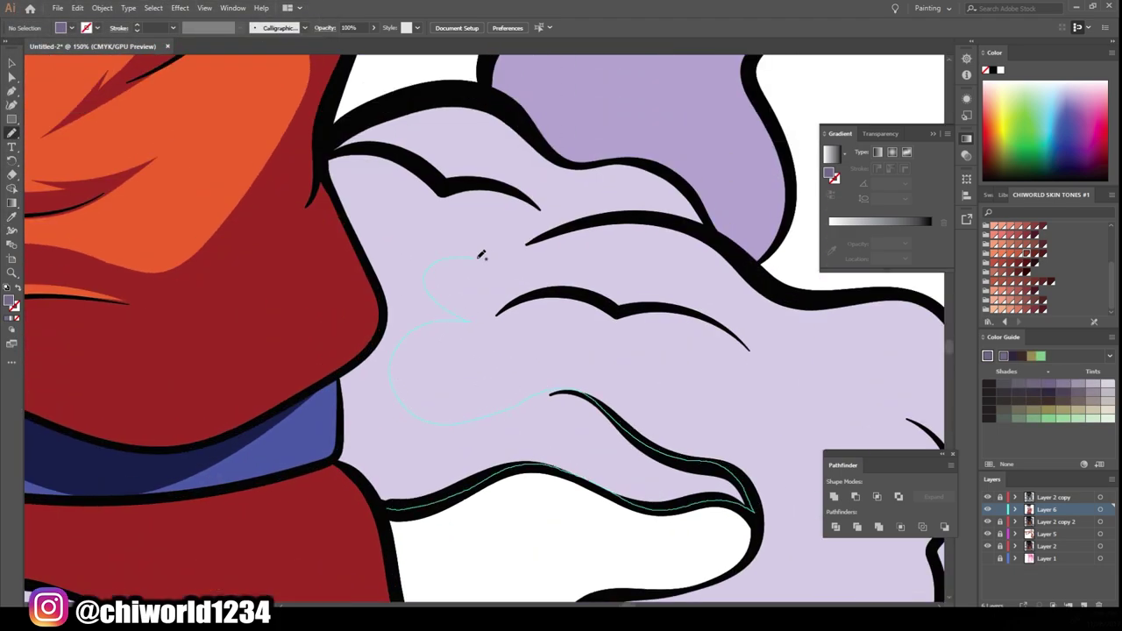
drag(434, 147, 335, 137)
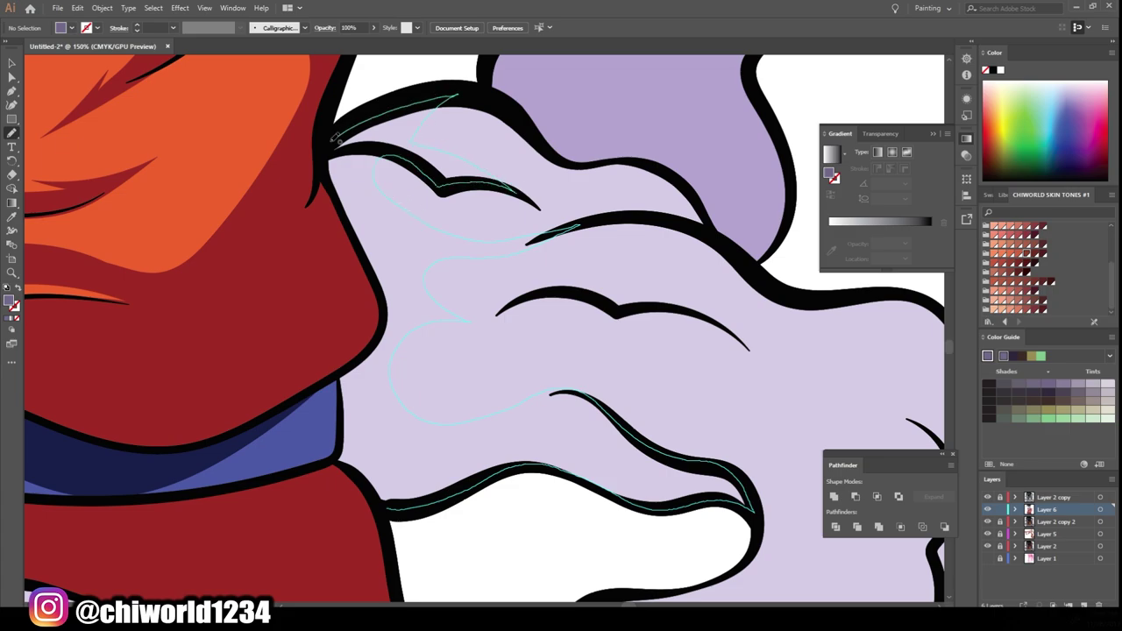
drag(342, 449, 387, 506)
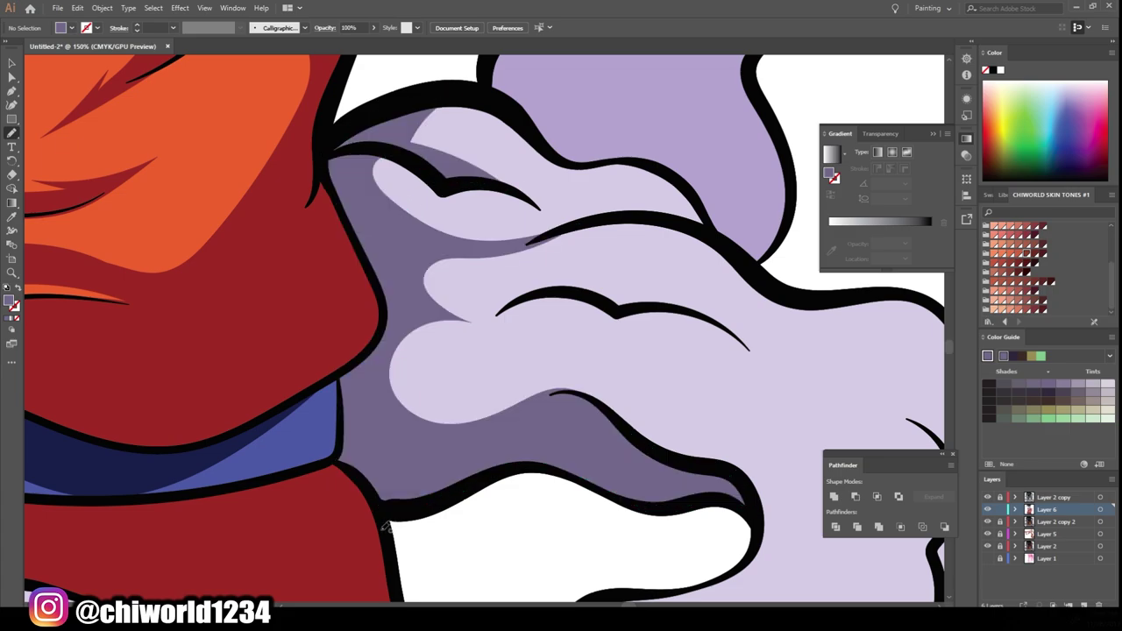
key(ctrl+minus)
key(ctrl+minus)
key(ctrl+minus)
key(ctrl+plus)
key(ctrl+plus)
Add darker lavender shadows to the cloud beside the jacket and another cloud's lower edge.
scroll(369, 532, down, 3)
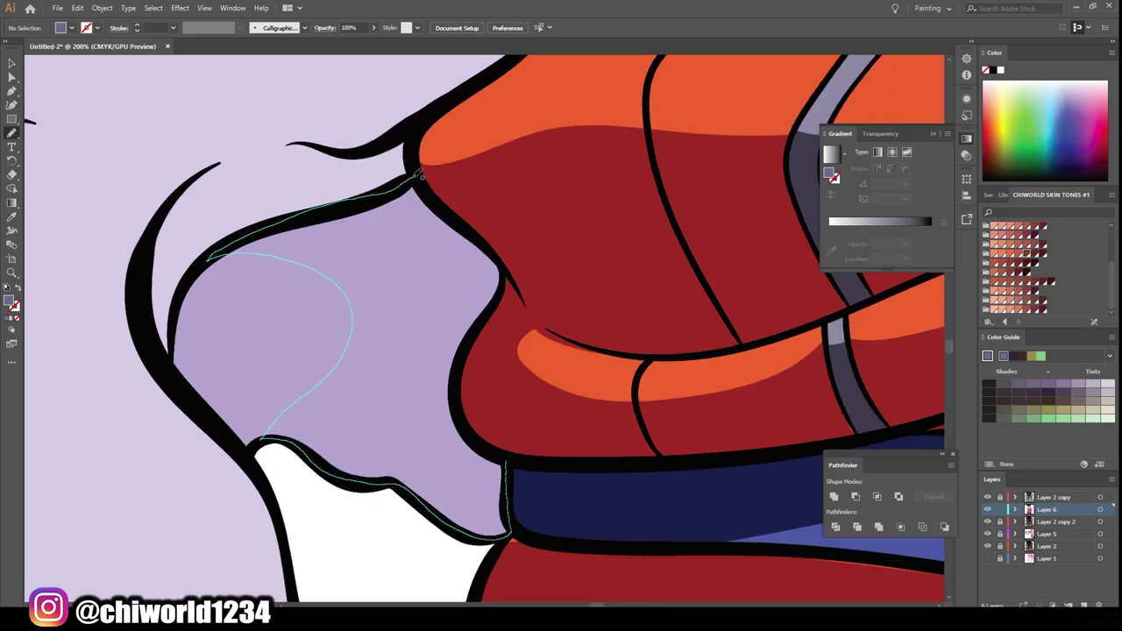
drag(288, 256, 504, 460)
scroll(250, 526, up, 5)
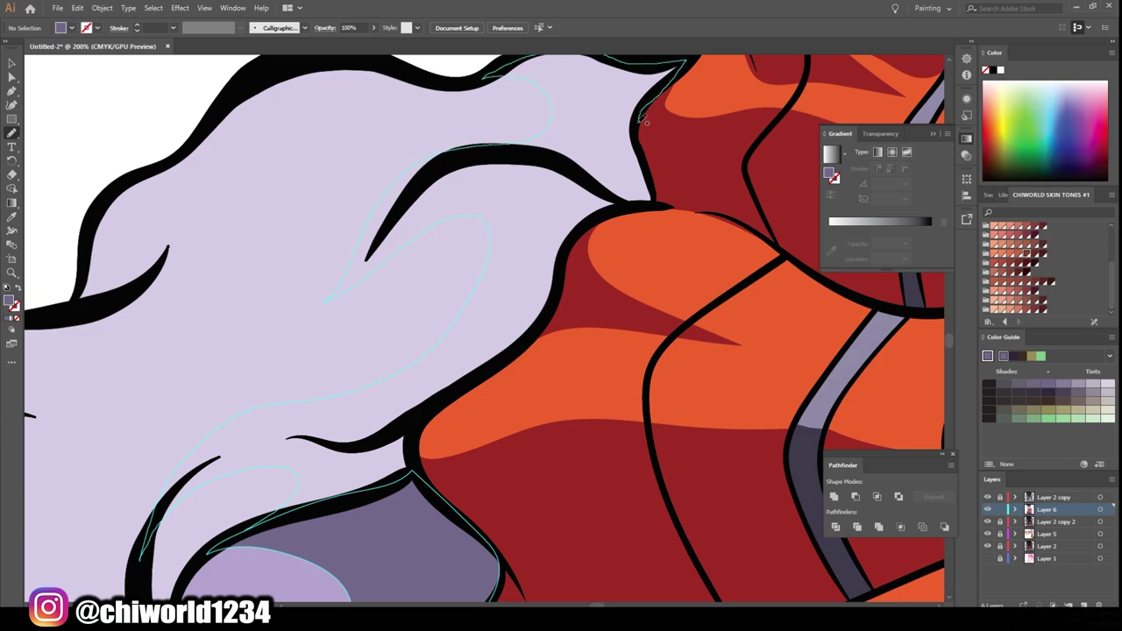
drag(653, 201, 364, 580)
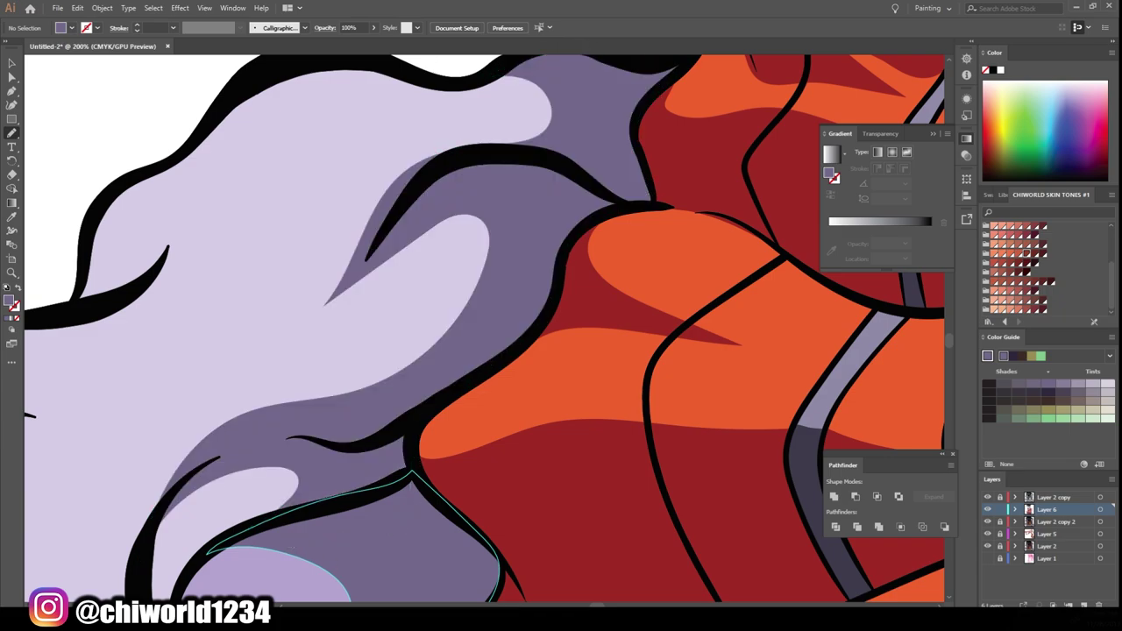
key(ctrl+minus)
key(ctrl+plus)
key(ctrl+plus)
key(ctrl+plus)
key(ctrl+plus)
drag(478, 409, 248, 342)
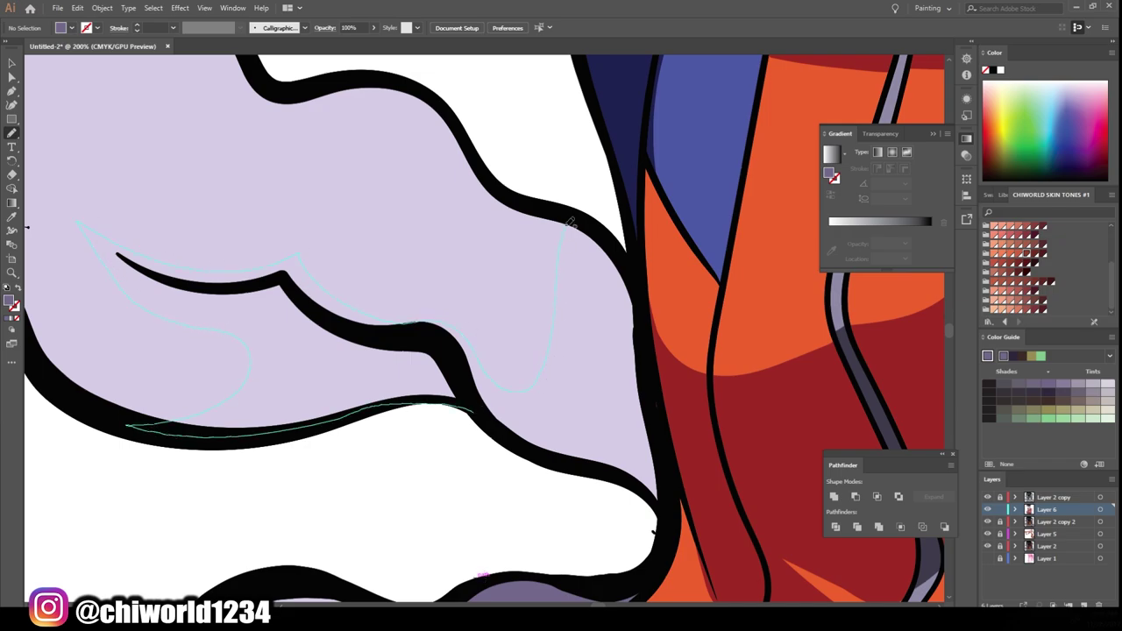
drag(570, 224, 644, 517)
key(ctrl+minus)
key(ctrl+minus)
key(ctrl+minus)
key(ctrl+minus)
key(ctrl+minus)
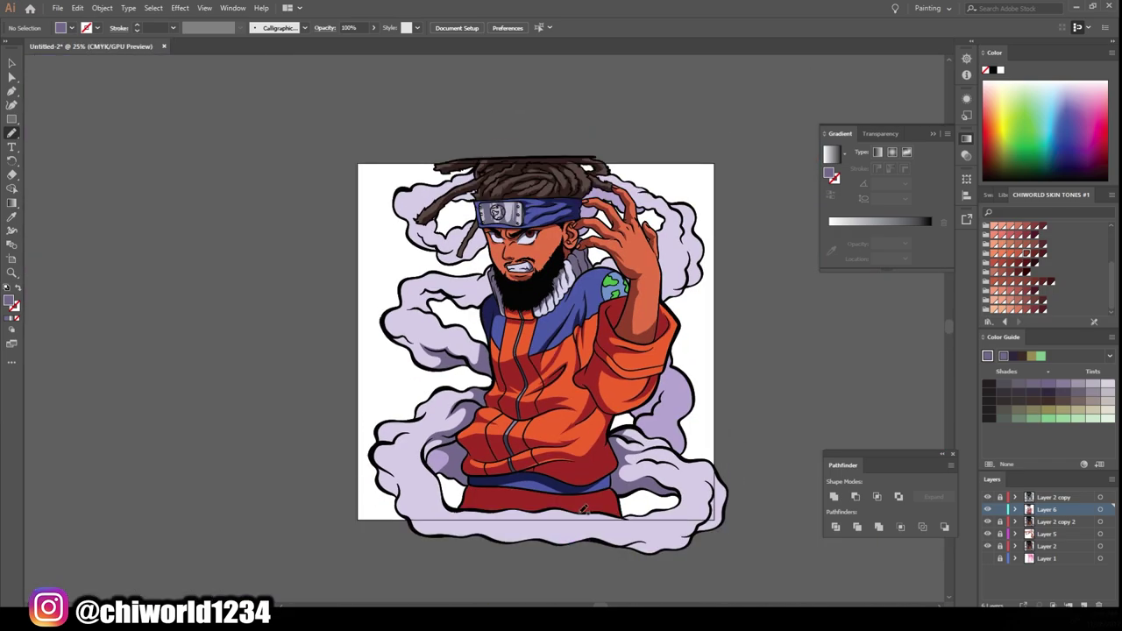
Draw a dark lavender shadow along the cloud edge left of the beard.
key(ctrl+plus)
key(ctrl+plus)
key(ctrl+plus)
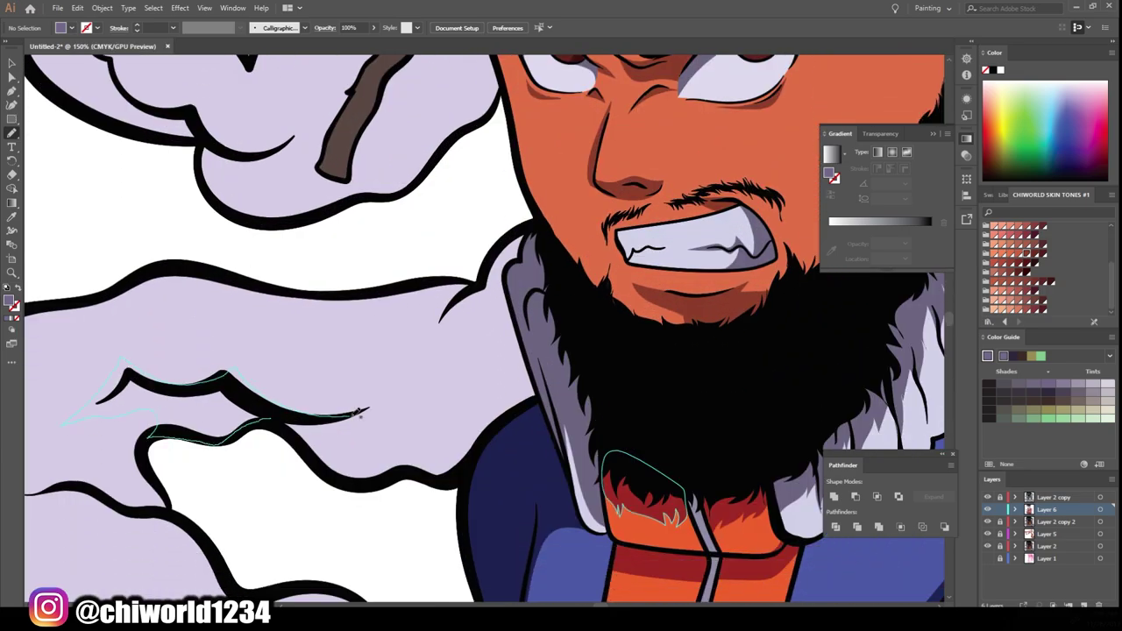
drag(359, 412, 311, 421)
drag(235, 355, 272, 422)
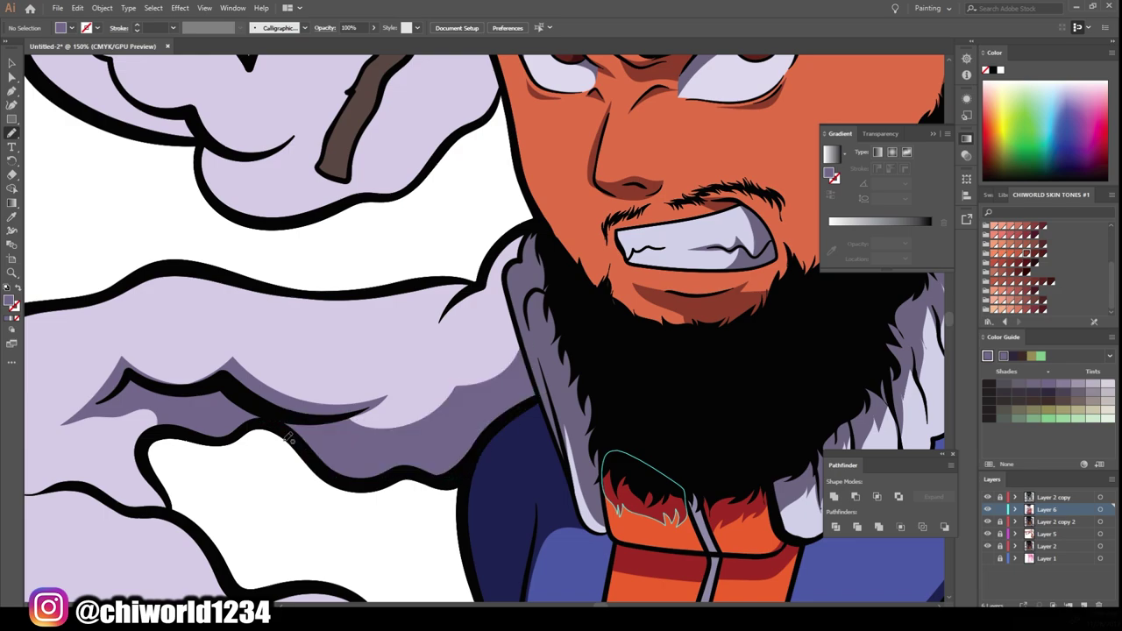
key(ctrl+0)
Add a dark lavender shadow along the lower cloud edge under the dreadlock.
scroll(288, 438, up, 3)
scroll(279, 433, up, 5)
drag(234, 409, 421, 465)
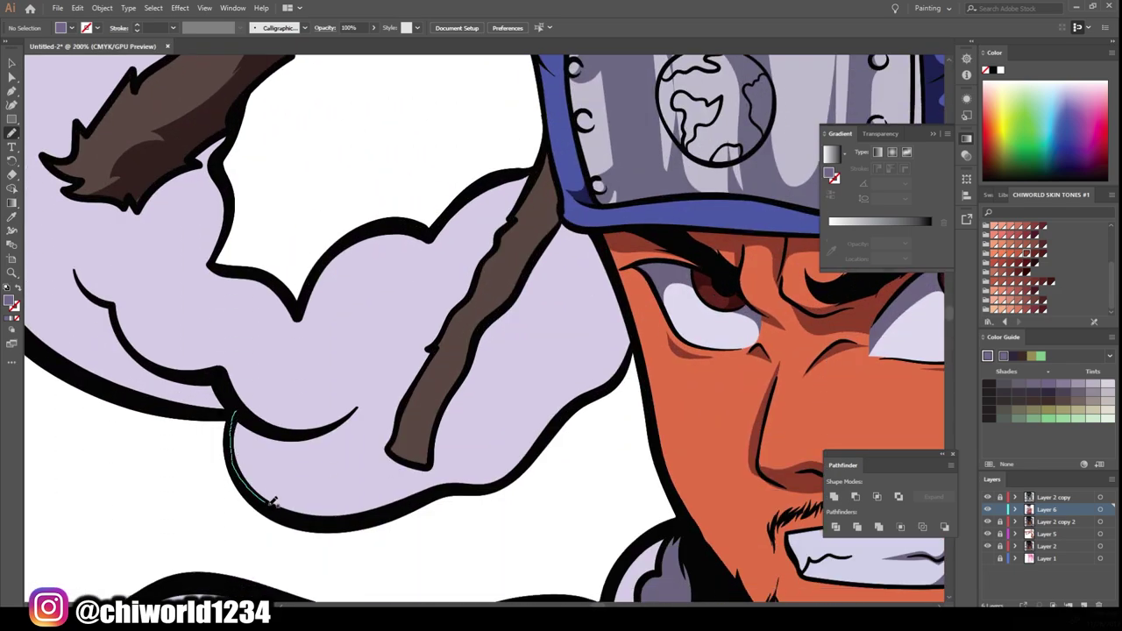
drag(379, 397, 270, 419)
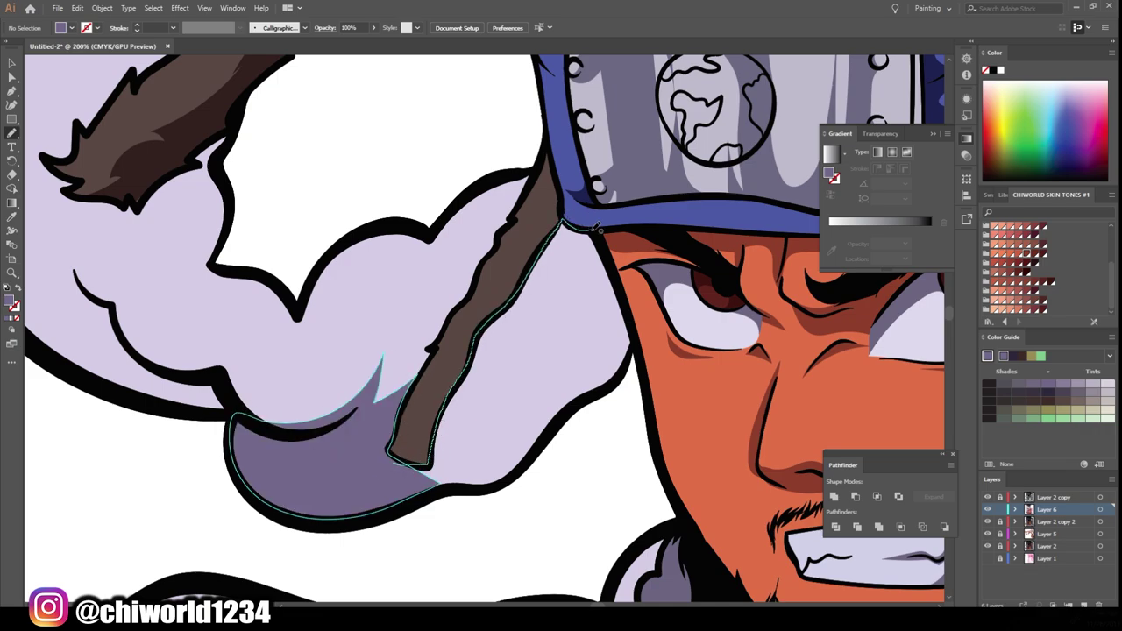
Shade the cloud to the right of the sleeve with a dark lavender shape.
scroll(516, 470, down, 2)
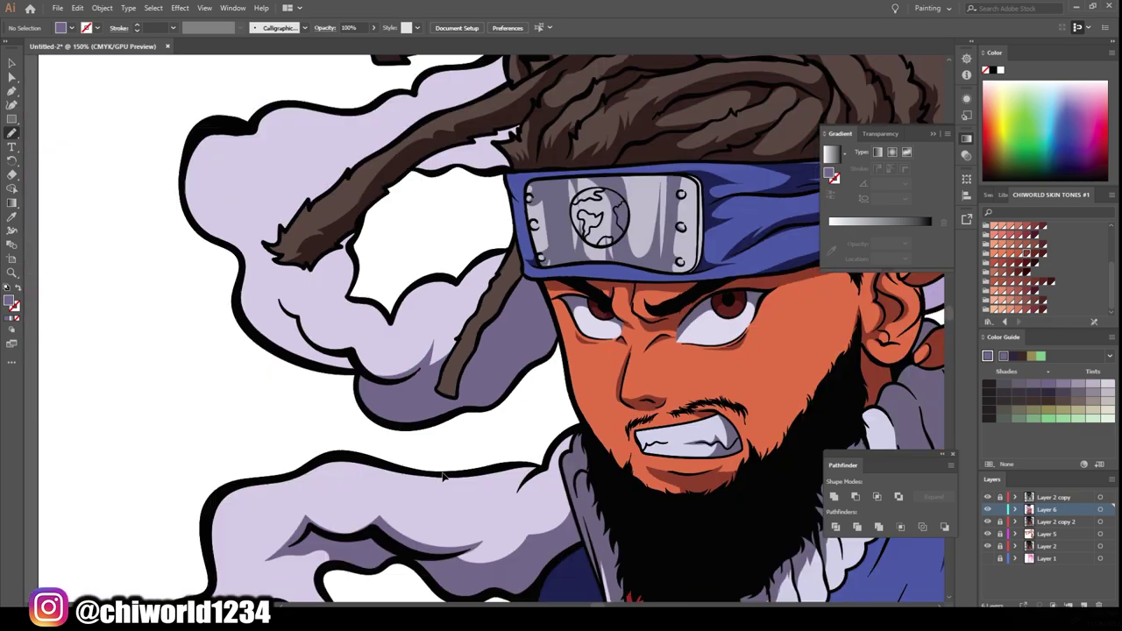
scroll(508, 456, down, 3)
scroll(502, 446, up, 5)
mouse_move(382, 440)
mouse_down()
mouse_move(374, 478)
mouse_move(513, 530)
mouse_up()
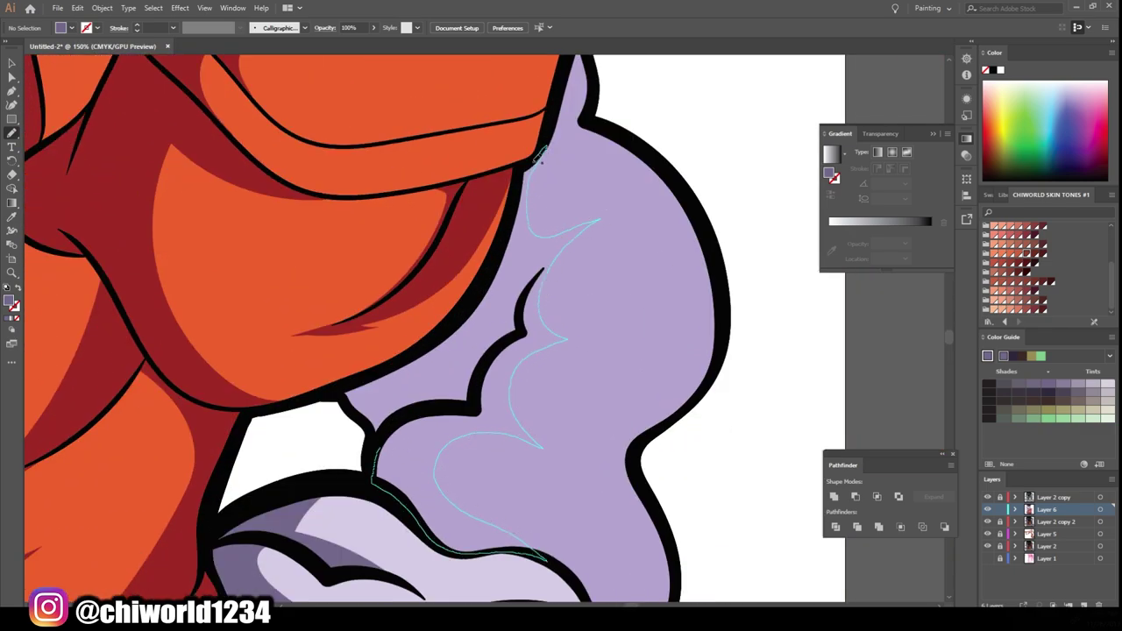
drag(540, 156, 373, 399)
scroll(673, 397, down, 3)
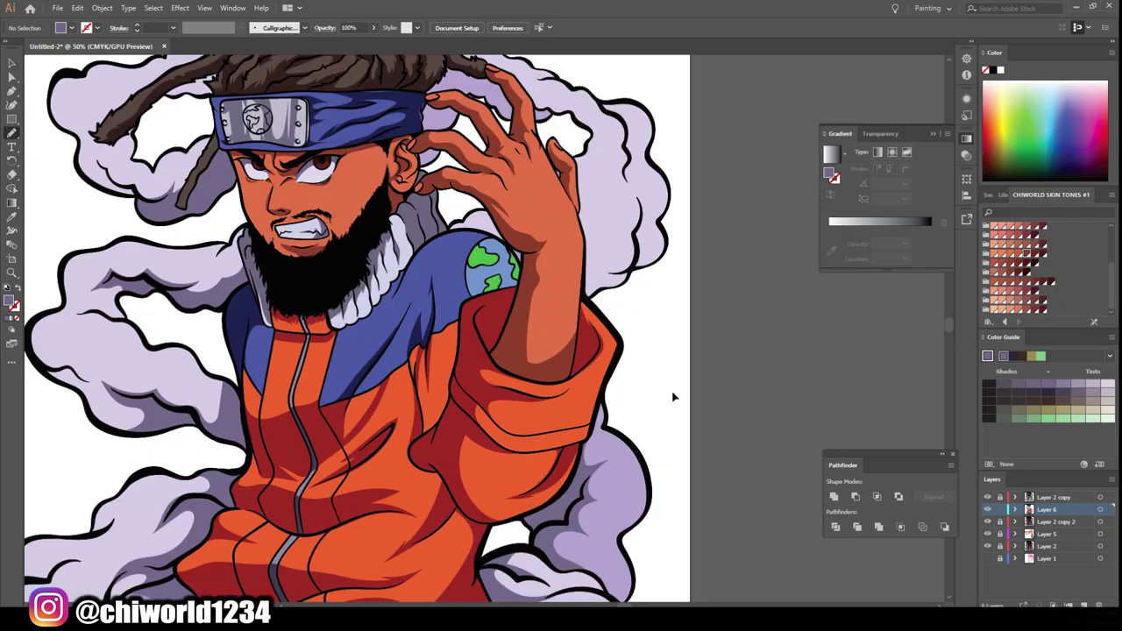
scroll(673, 397, up, 3)
Trace and close a dark lavender shadow along the cloud top beside the shoulder.
scroll(673, 397, up, 2)
mouse_move(360, 285)
mouse_down()
mouse_move(370, 335)
mouse_move(559, 304)
mouse_move(360, 284)
mouse_up()
click(12, 174)
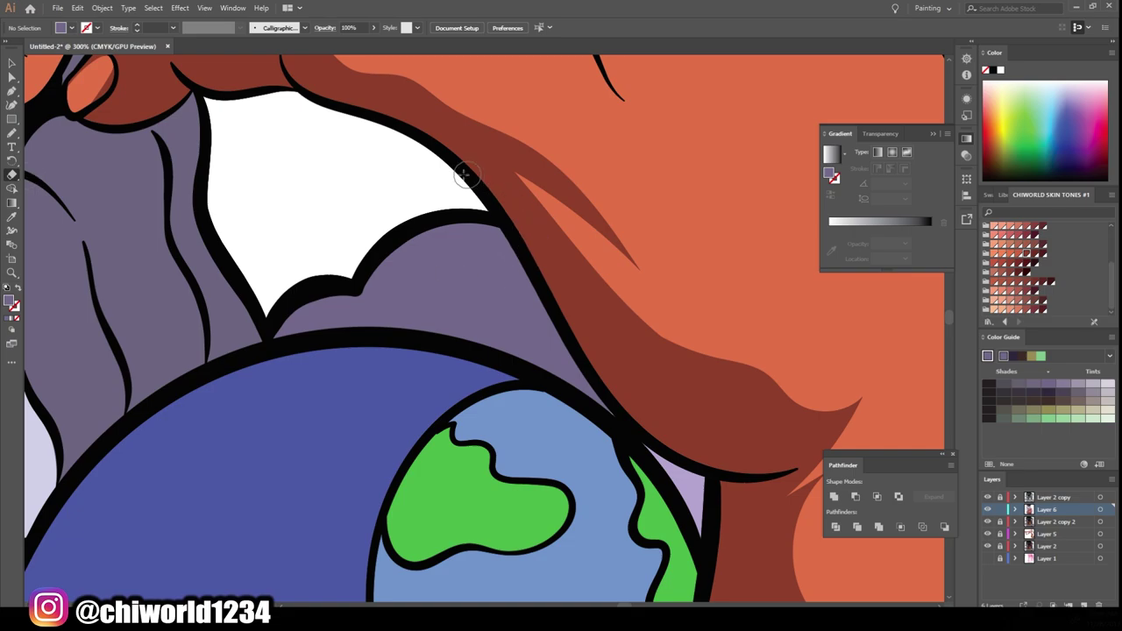
key(n)
scroll(682, 558, down, 2)
scroll(689, 520, down, 2)
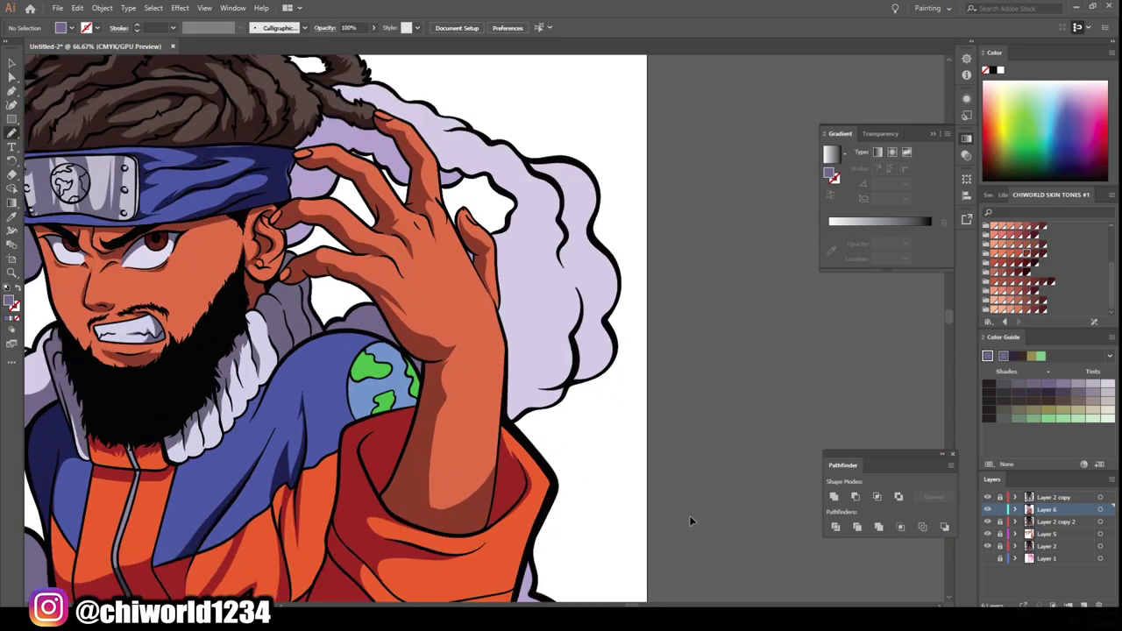
scroll(371, 436, up, 3)
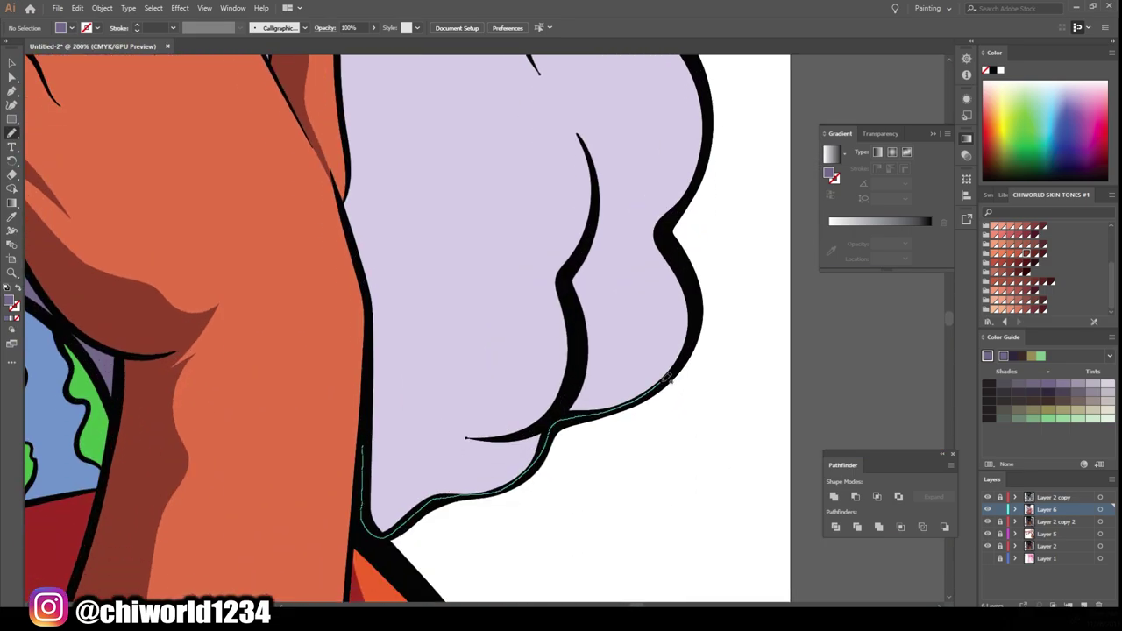
Draw a closed shadow shape along the cloud's lower right bumps beside the hand.
drag(666, 377, 573, 278)
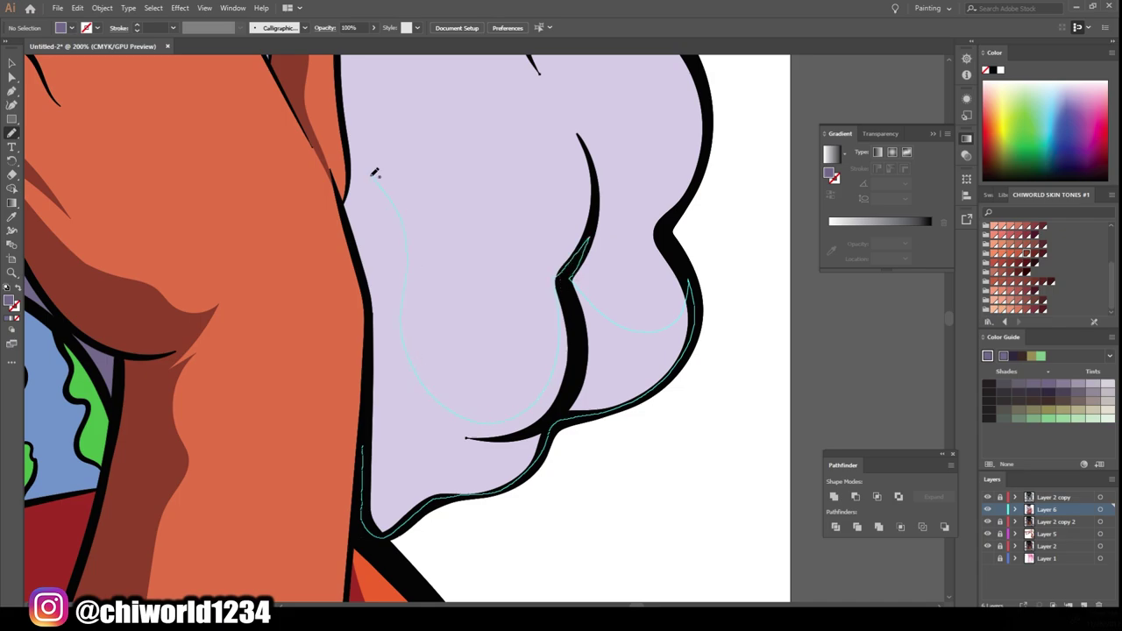
drag(375, 172, 367, 457)
scroll(367, 457, up, 2)
scroll(366, 457, up, 2)
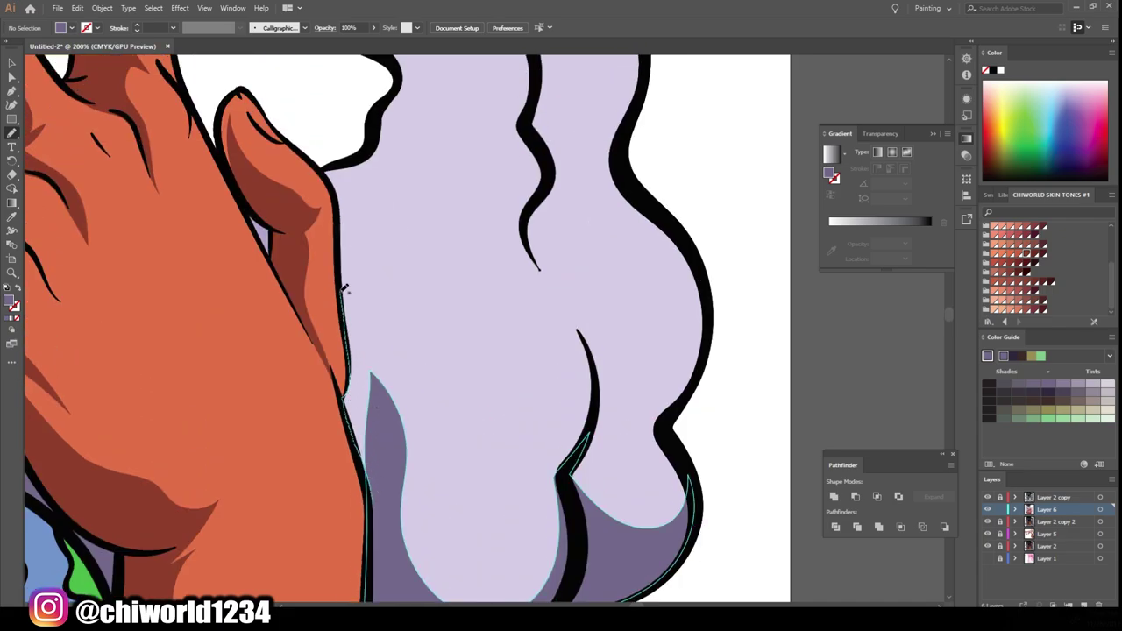
drag(434, 389, 412, 578)
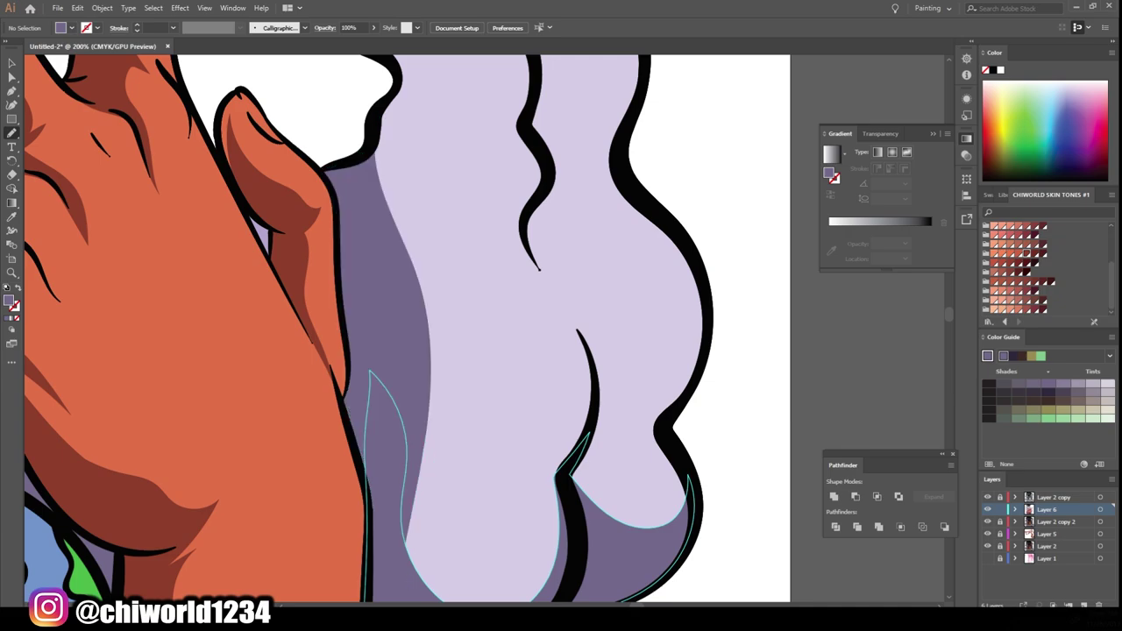
scroll(412, 578, down, 5)
Fill the small smoke sliver by the fingers with dark lavender shadow.
scroll(541, 587, up, 3)
scroll(545, 580, up, 2)
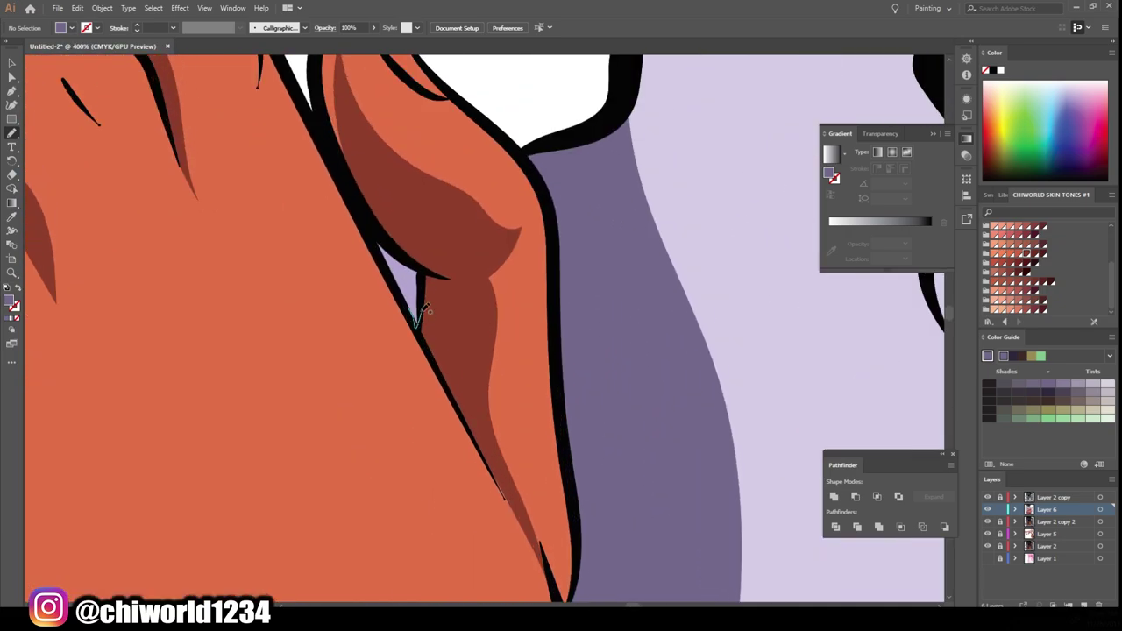
drag(416, 319, 417, 320)
scroll(496, 429, down, 5)
scroll(496, 429, down, 3)
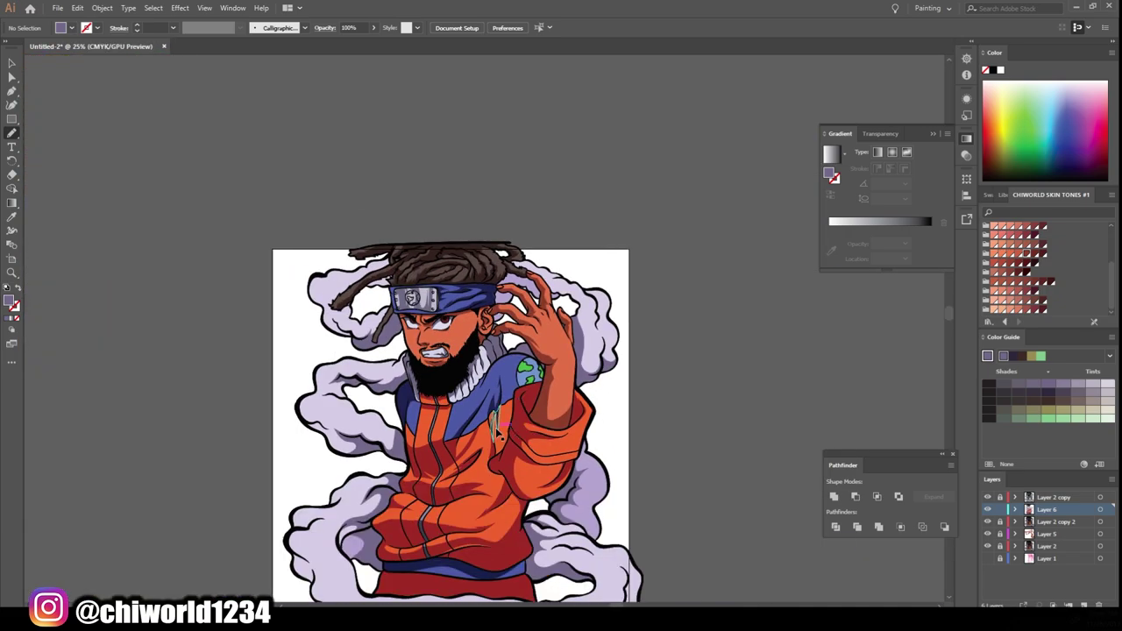
scroll(496, 430, up, 5)
Shade the smoke gap between the fingers along its lower and upper edges.
scroll(496, 429, up, 3)
scroll(488, 426, up, 2)
mouse_move(268, 436)
mouse_down()
mouse_move(421, 460)
mouse_move(272, 437)
mouse_move(388, 371)
mouse_up()
scroll(272, 436, up, 3)
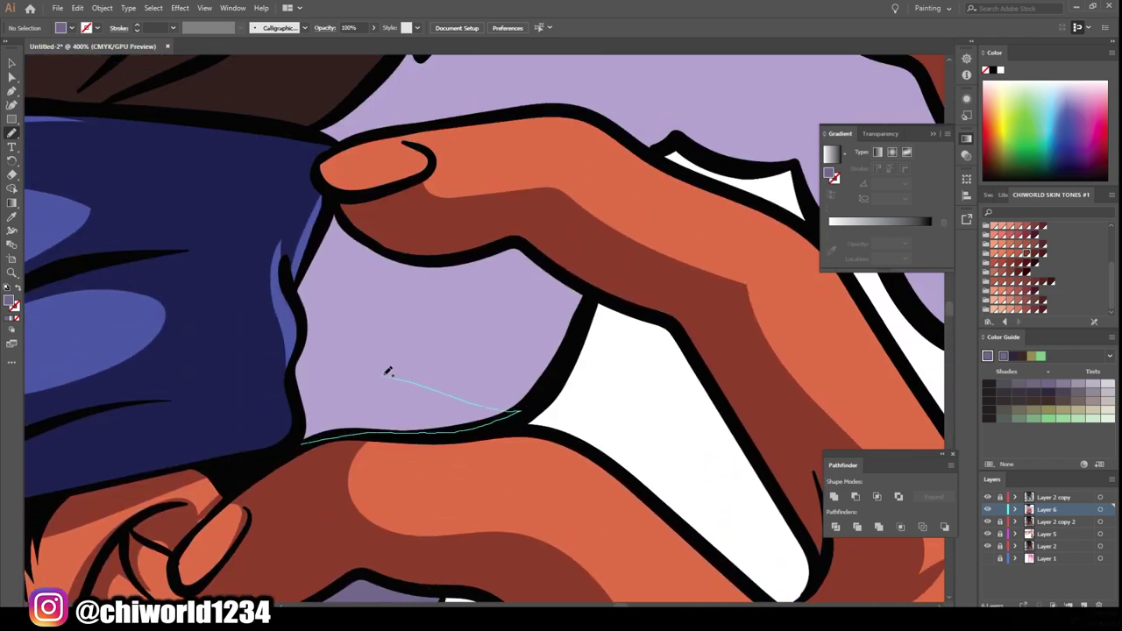
drag(593, 302, 400, 249)
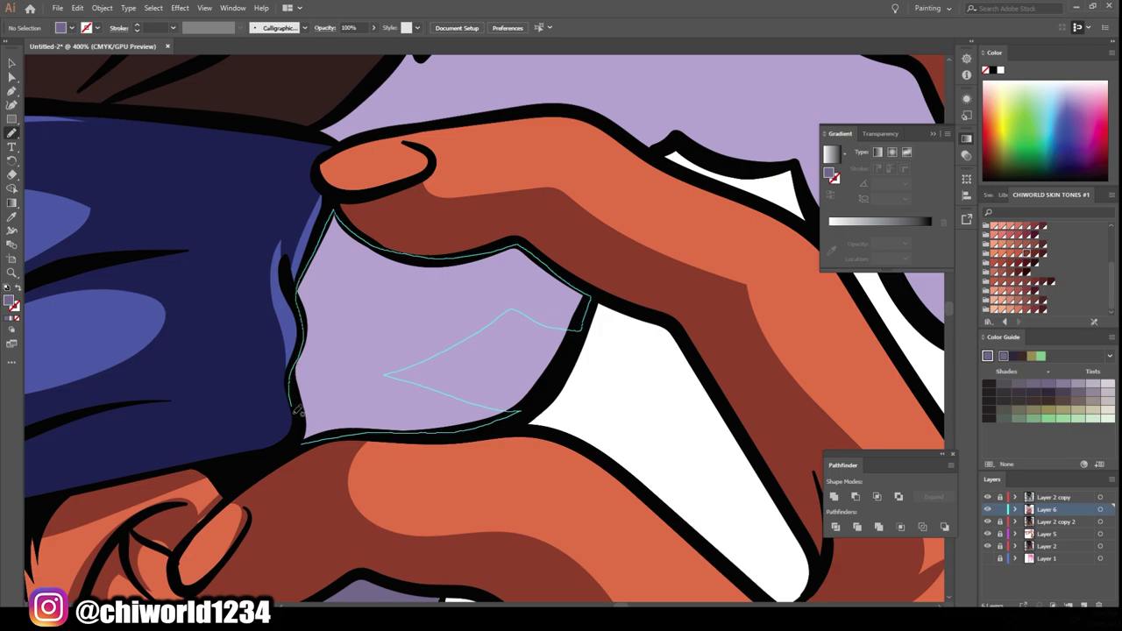
scroll(296, 410, up, 3)
scroll(389, 429, up, 3)
mouse_move(100, 463)
mouse_down()
mouse_move(613, 482)
mouse_move(516, 275)
mouse_move(824, 296)
mouse_move(547, 225)
mouse_move(324, 140)
mouse_move(263, 302)
mouse_move(87, 465)
mouse_up()
Add purple shadows along the dreadlock's lower edge and the arm-hair boundary.
key(ctrl+1)
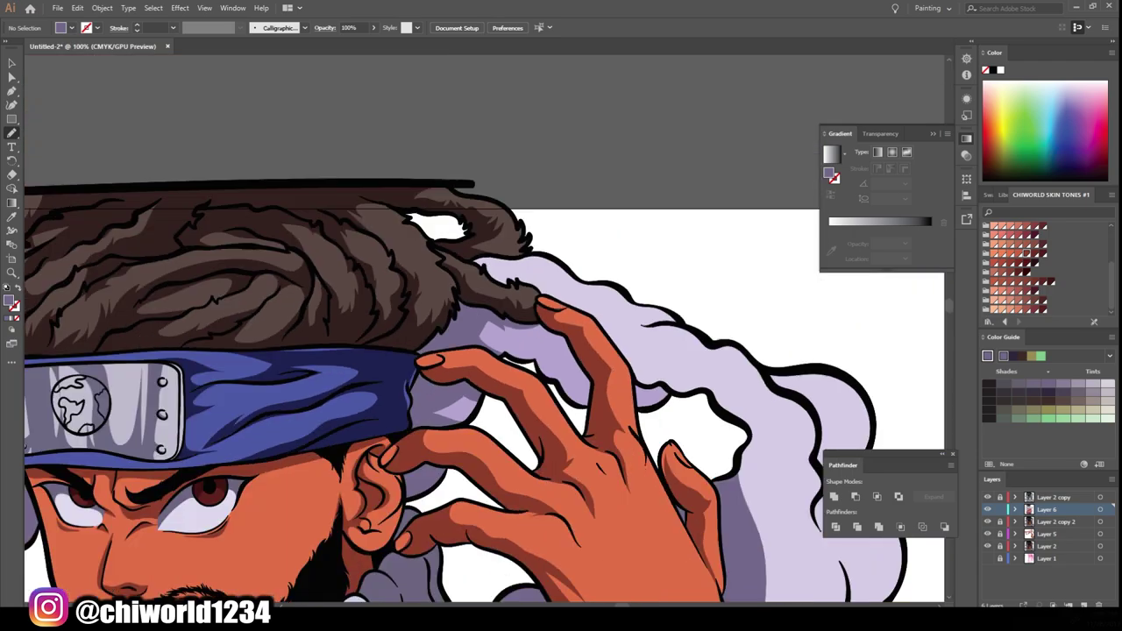
key(ctrl+0)
scroll(521, 574, up, 3)
scroll(521, 574, up, 4)
mouse_move(613, 499)
mouse_down()
mouse_move(412, 480)
mouse_move(325, 426)
mouse_move(489, 361)
mouse_up()
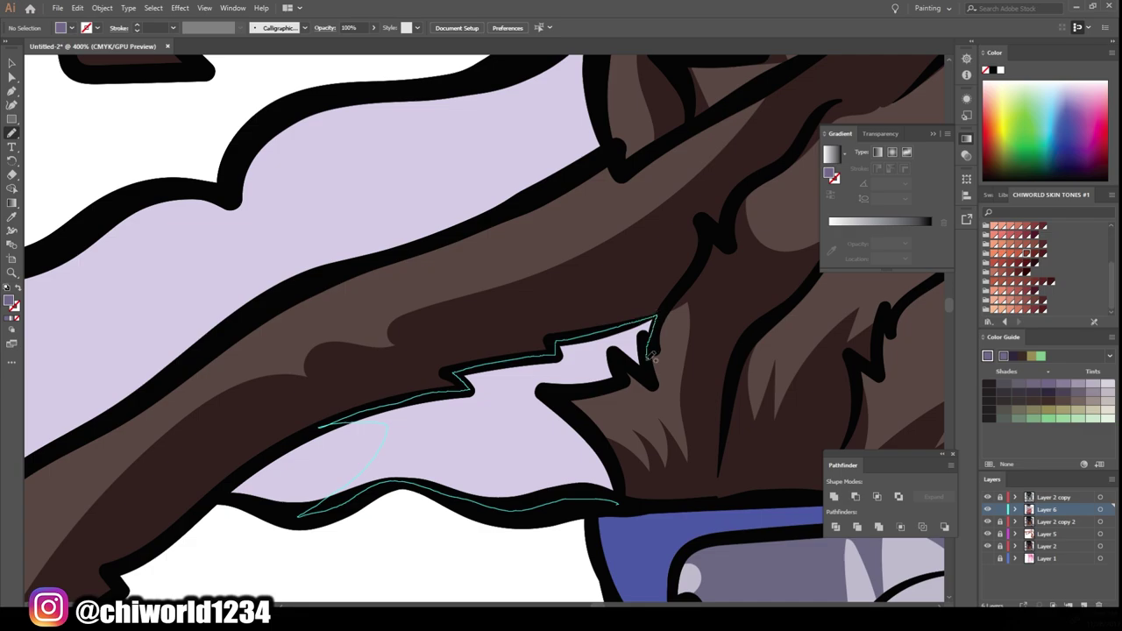
scroll(526, 385, up, 4)
drag(601, 293, 558, 210)
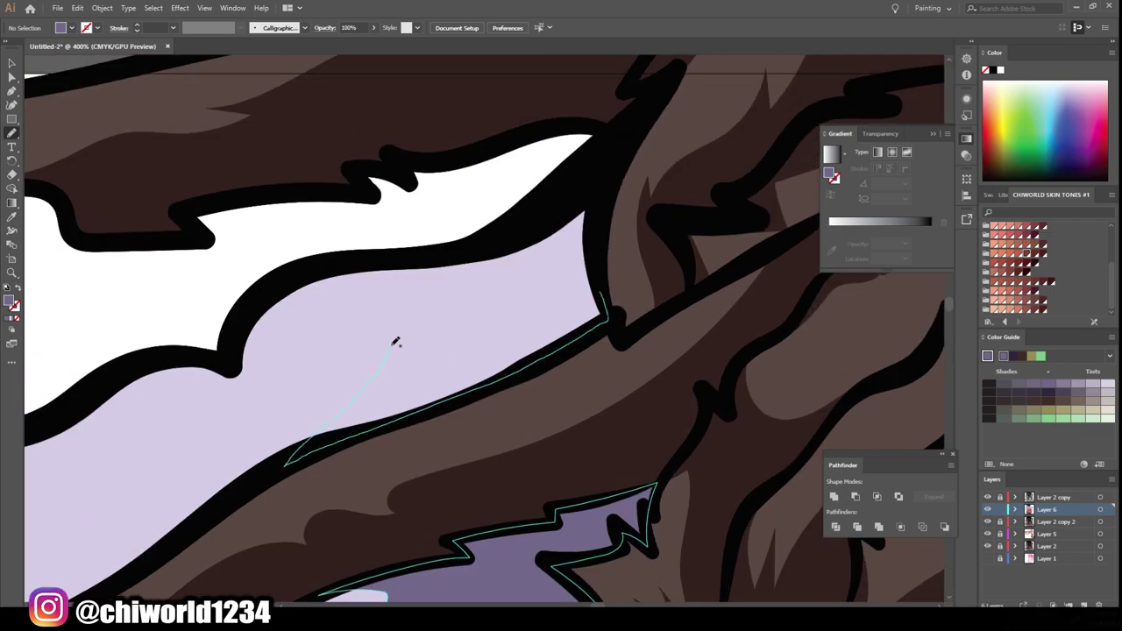
scroll(558, 210, down, 3)
Extend and finish the shadow running along the hair's lower edge.
key(ctrl+0)
scroll(673, 408, up, 3)
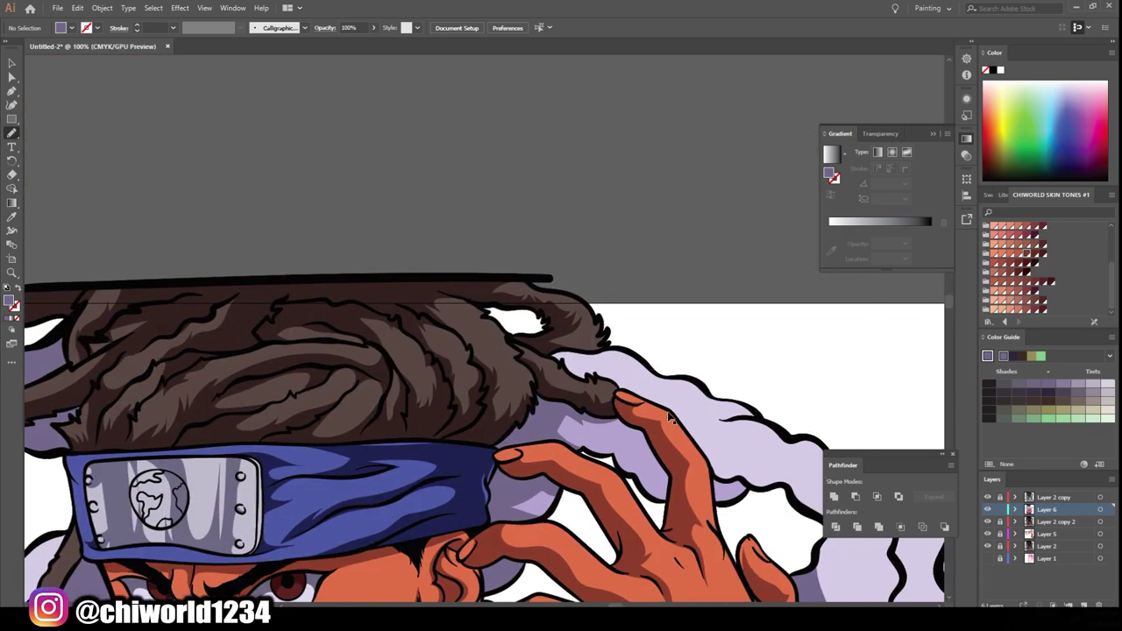
scroll(672, 409, up, 3)
drag(436, 383, 540, 445)
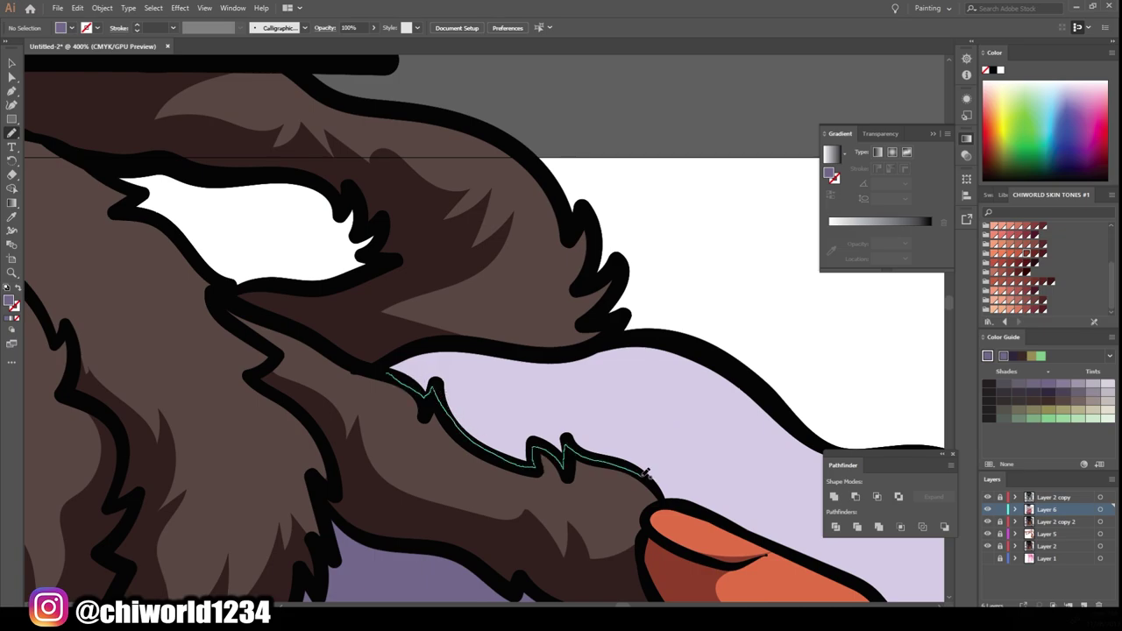
drag(647, 473, 650, 477)
scroll(546, 505, down, 5)
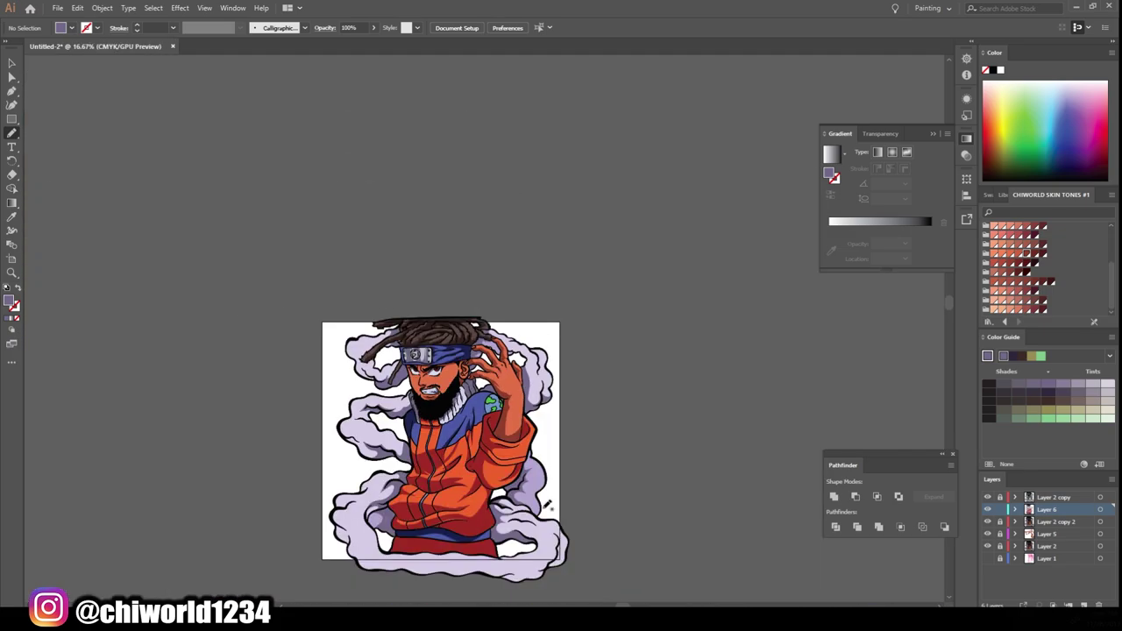
scroll(547, 505, up, 2)
Create a new layer positioned above Layer 1 and choose a dark purple fill.
click(1047, 558)
click(1084, 605)
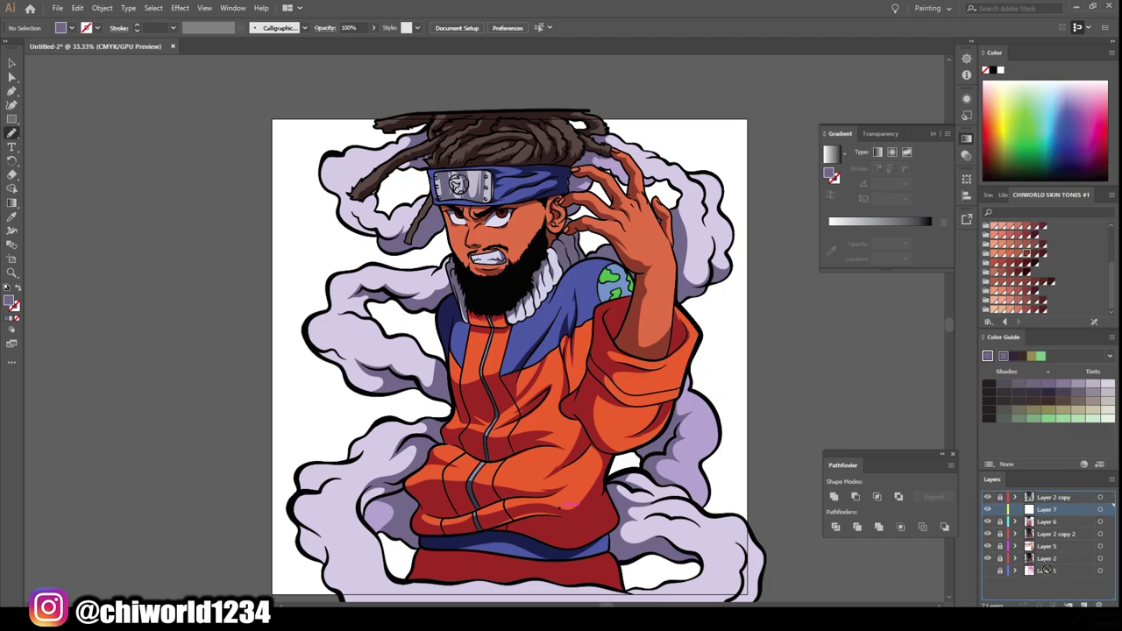
drag(1073, 136, 1080, 164)
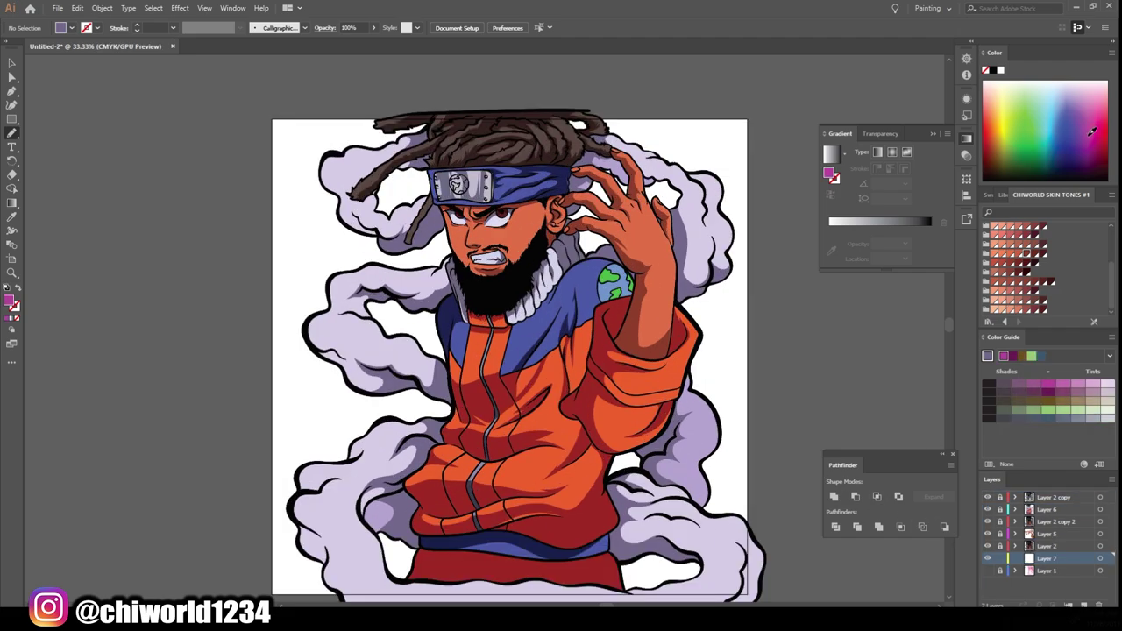
Draw a rectangle covering the whole artboard and recolour it deep navy blue.
click(12, 119)
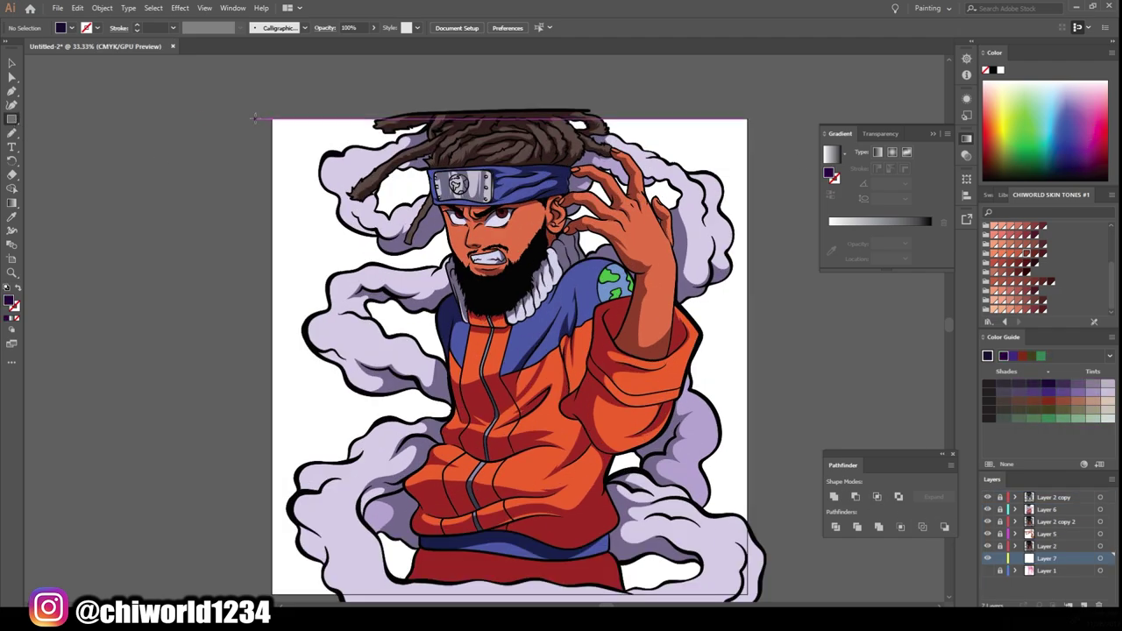
drag(262, 107, 757, 599)
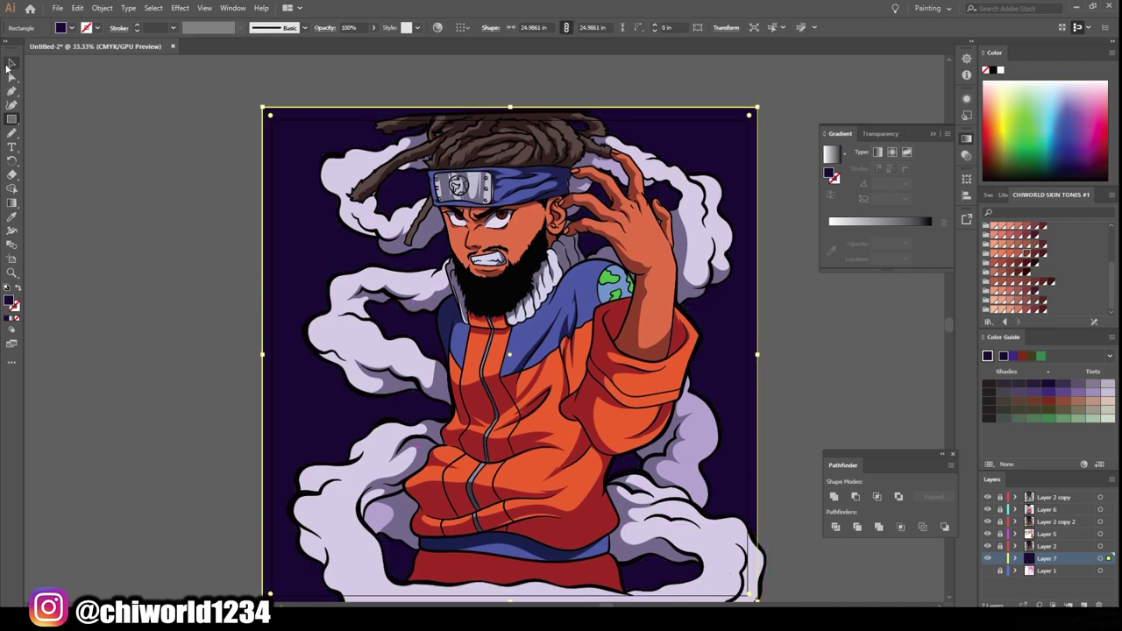
click(11, 63)
drag(1021, 131, 1082, 149)
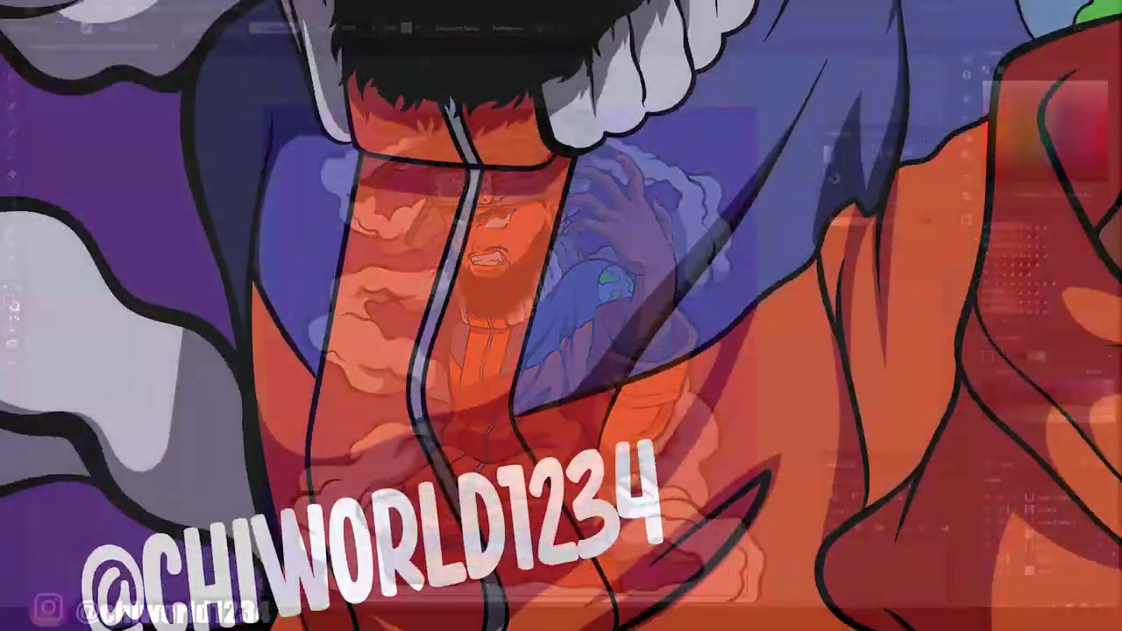